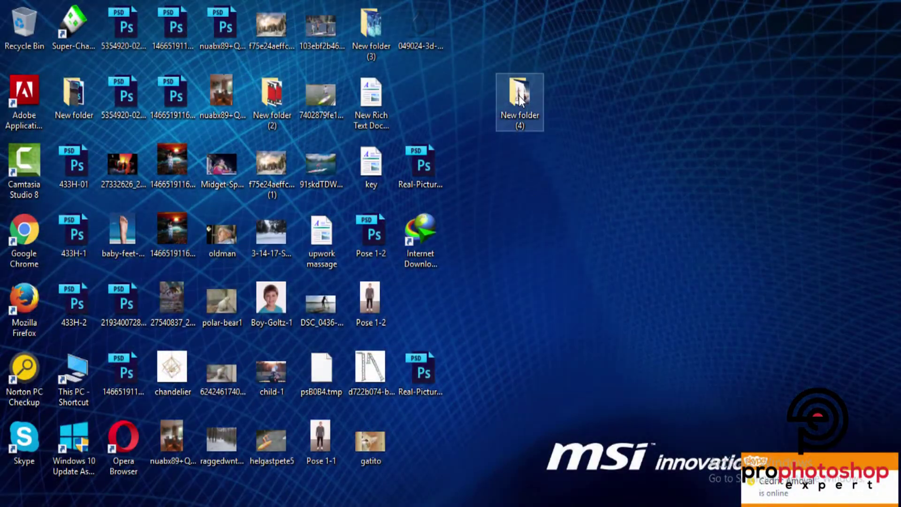
- Open Real-Pictures-Of-Space-Wallpapers-050 from New folder (4) in Adobe Photoshop CC 2015
double_click(519, 96)
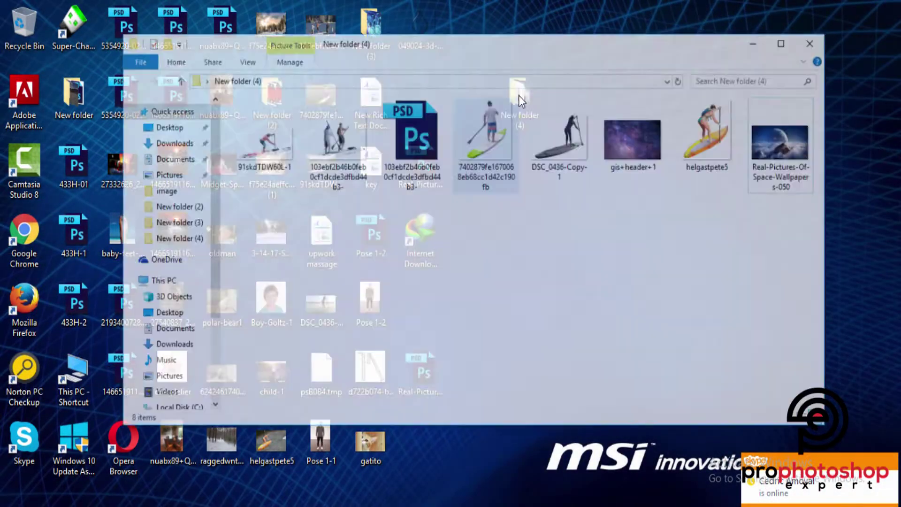
right_click(797, 112)
mouse_move(762, 301)
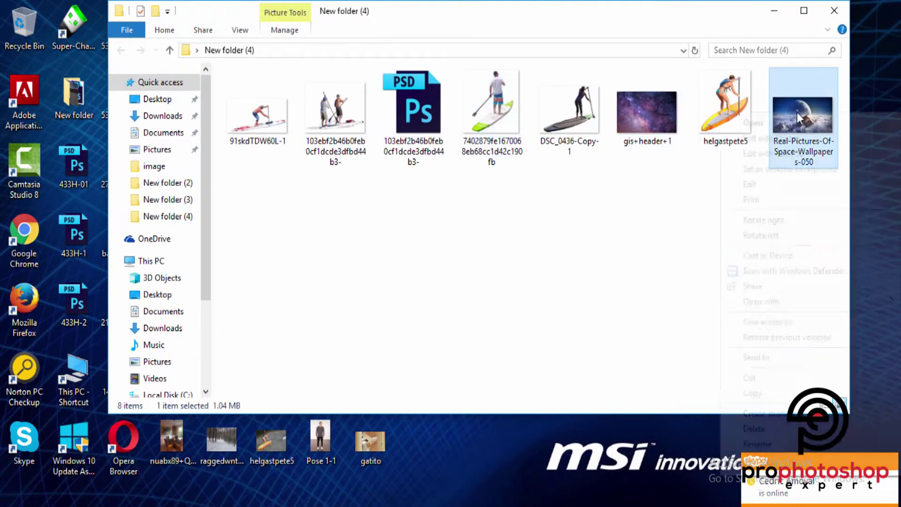
left_click(618, 303)
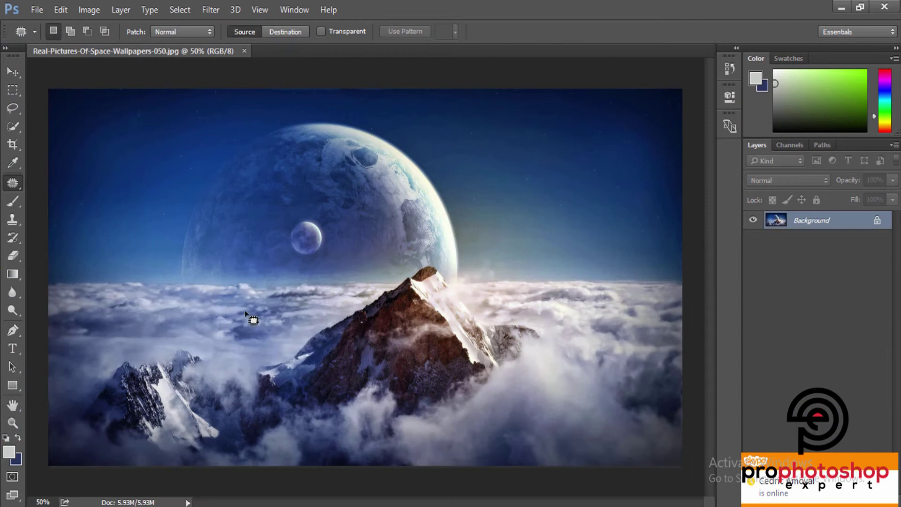
- Duplicate the Background layer, then lasso part of the planet and copy it to Layer 2
key("ctrl+j")
left_click(13, 219)
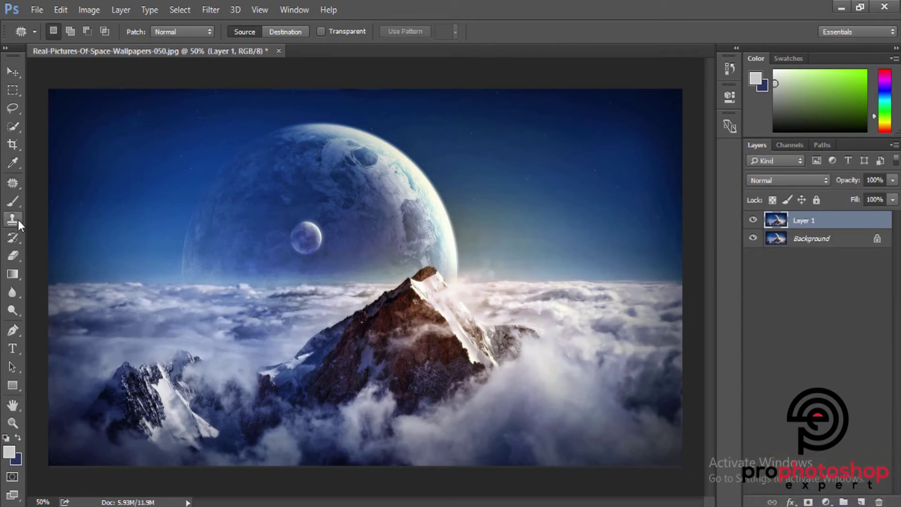
key("ctrl+plus")
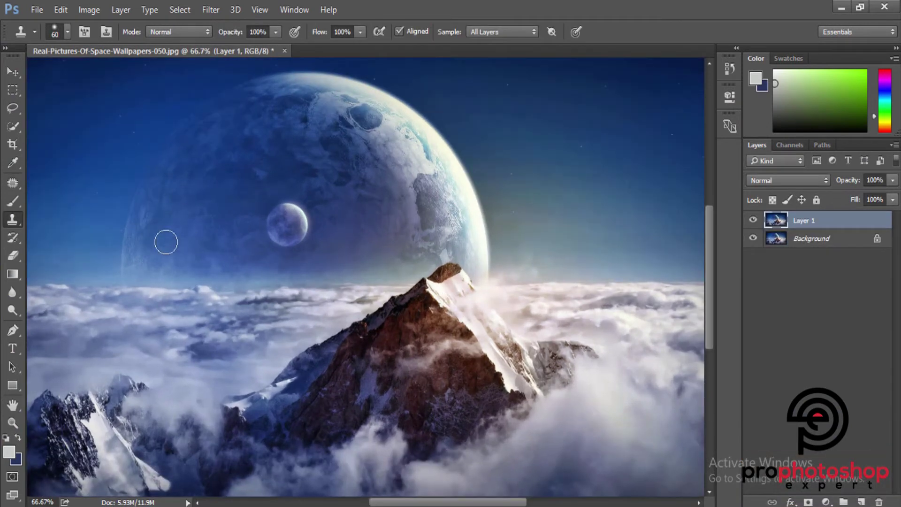
left_click(11, 109)
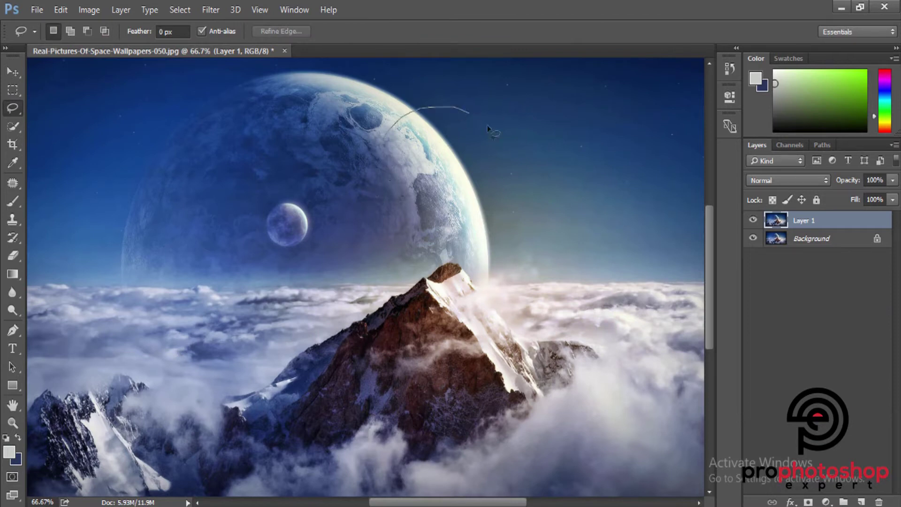
left_click_drag(364, 272, 371, 279)
key("ctrl+j")
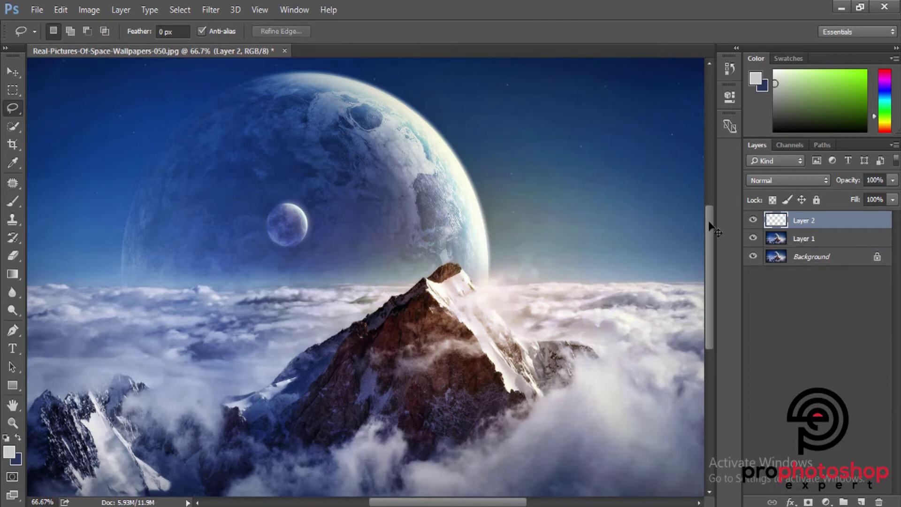
- Make Layer 2 a smart object, scaled to about 113% and rotated about 3°
right_click(819, 230)
left_click(655, 240)
key("ctrl+t")
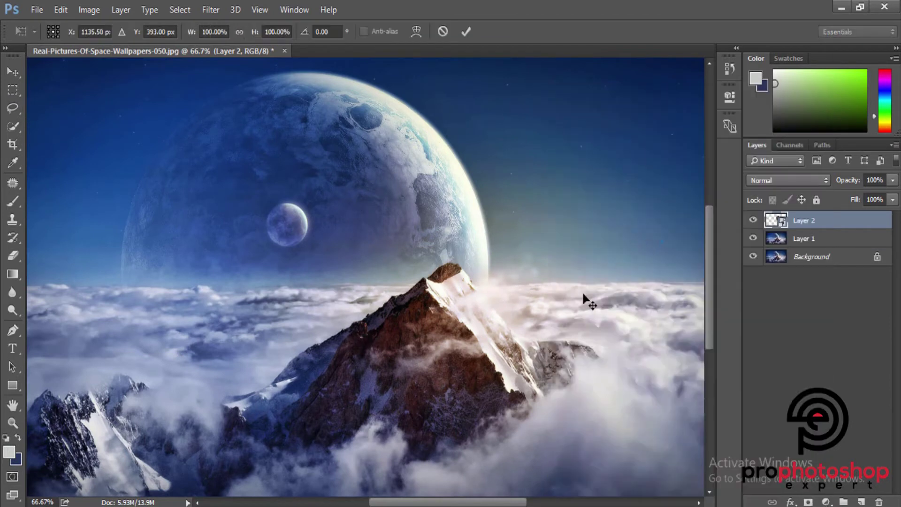
left_click_drag(533, 313, 546, 326)
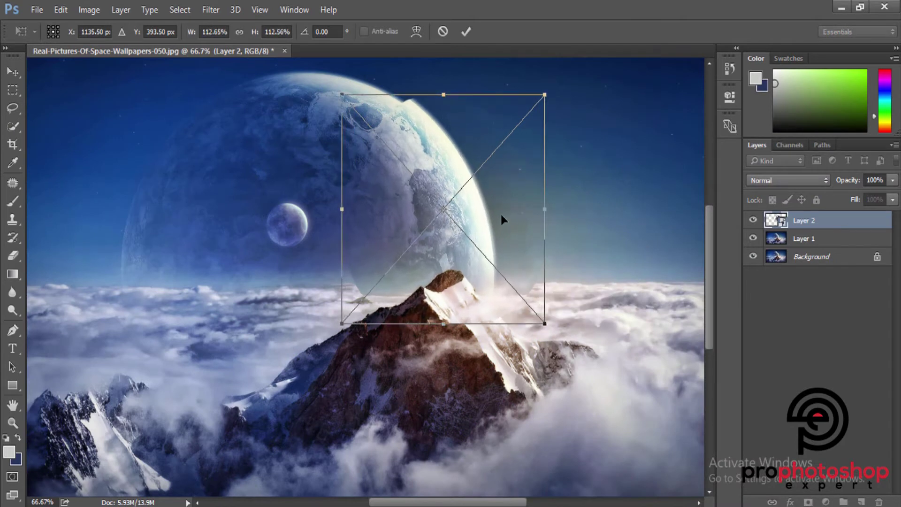
left_click_drag(500, 212, 497, 225)
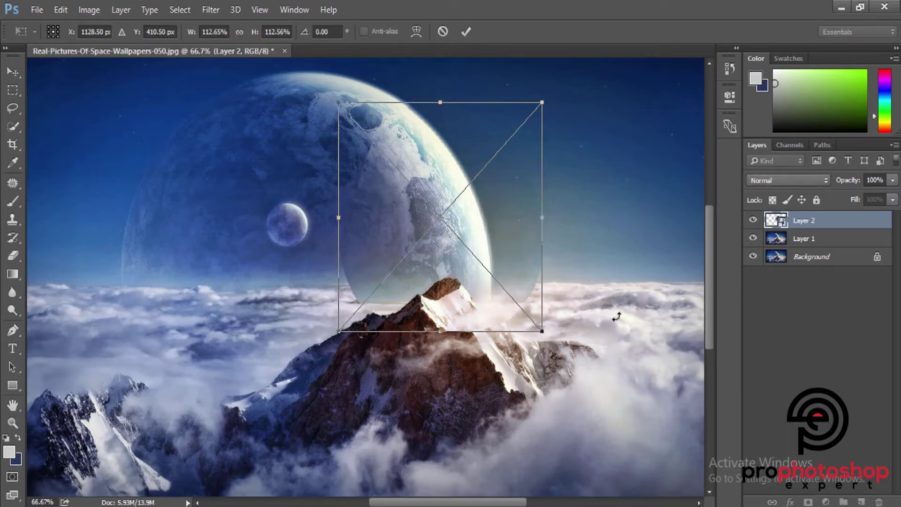
key("Down")
key("Down")
key("Down")
key("Down")
key("Down")
key("Down")
key("Down")
left_click_drag(627, 337, 607, 357)
key("Return")
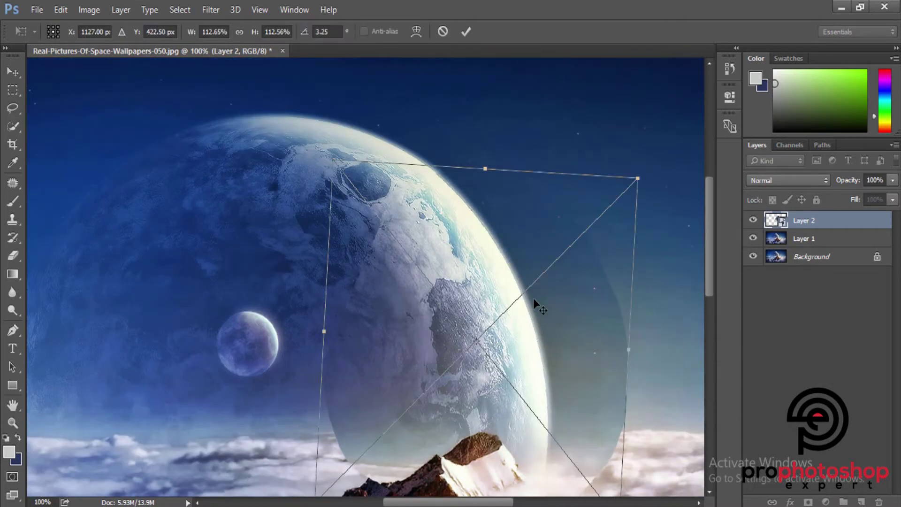
key("Right")
key("Right")
key("Return")
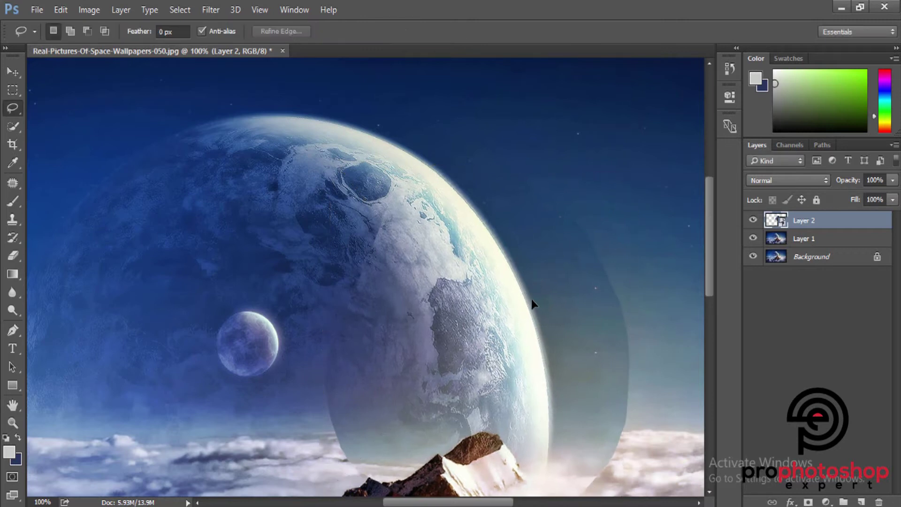
key("ctrl+minus")
- Rasterize Layer 2 and erase its hard edges and haze near the mountain
right_click(779, 239)
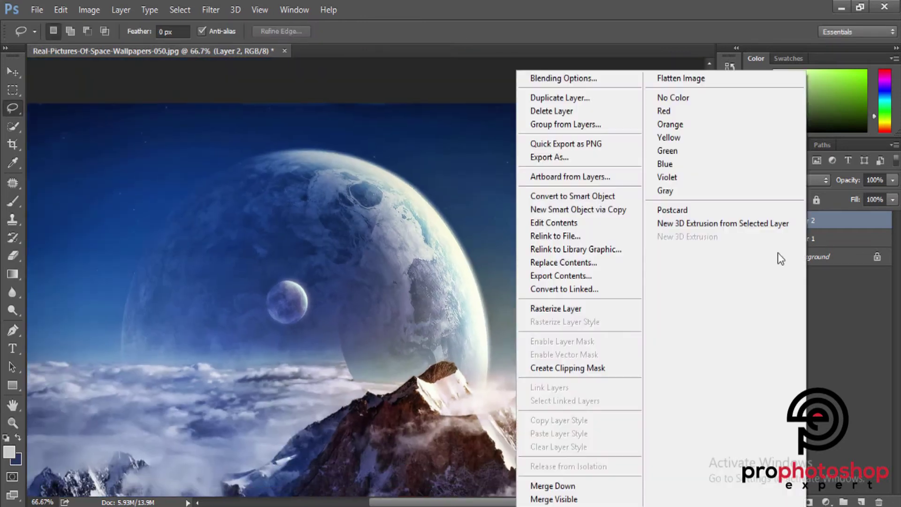
left_click(576, 308)
left_click(14, 256)
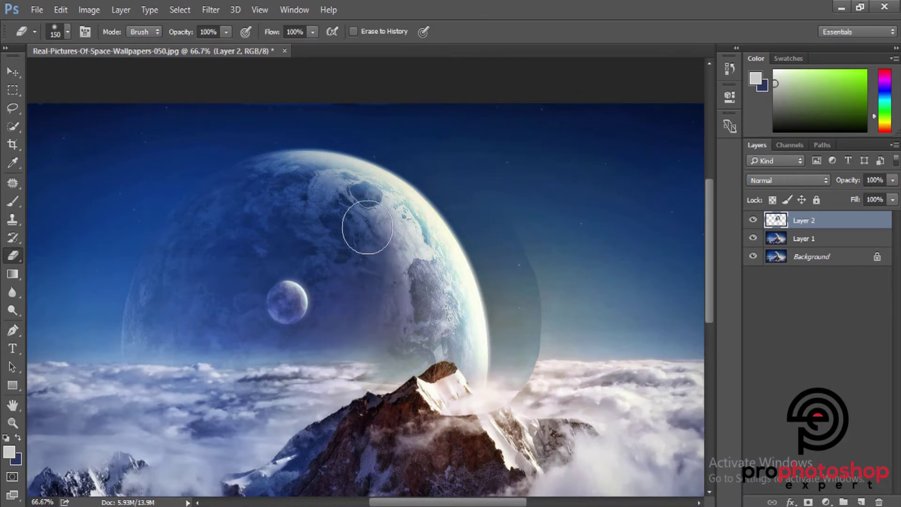
key("bracketleft")
key("bracketleft")
mouse_move(509, 408)
left_mouse_down()
mouse_move(531, 301)
mouse_move(513, 275)
left_mouse_up()
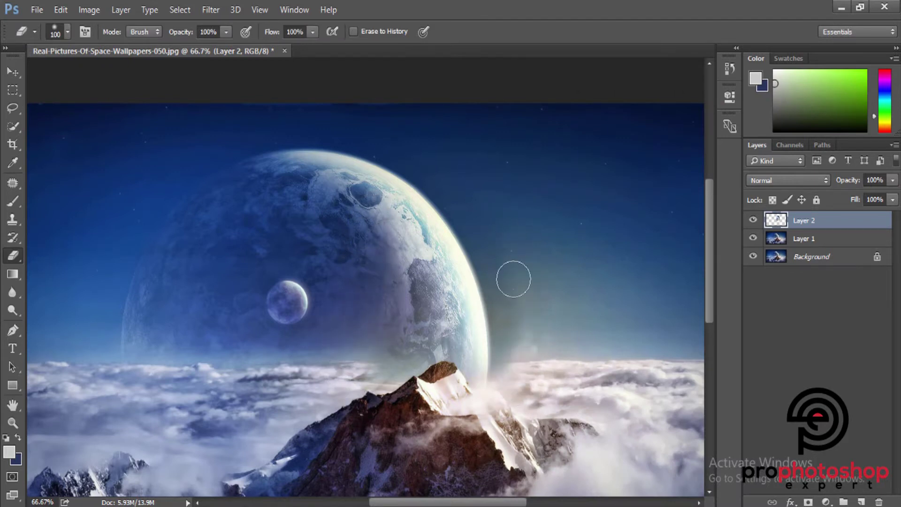
key("bracketleft")
key("bracketleft")
key("bracketleft")
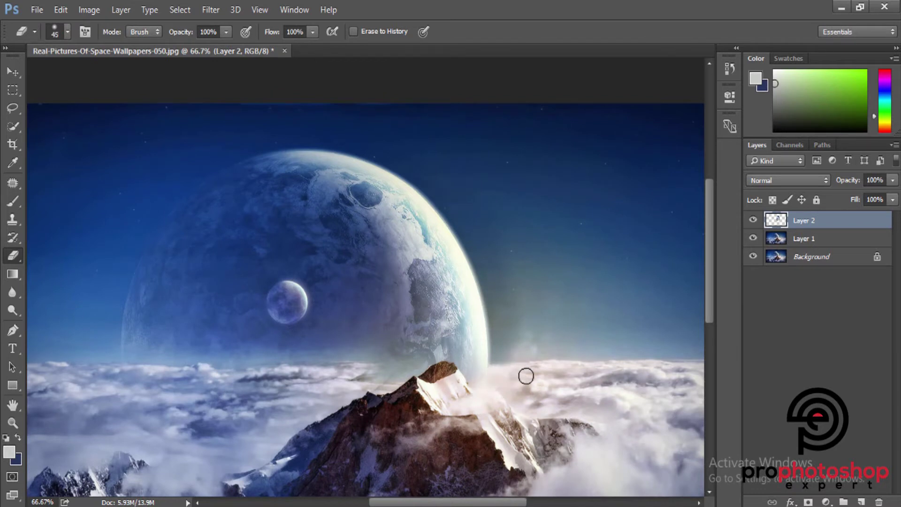
key("bracketright")
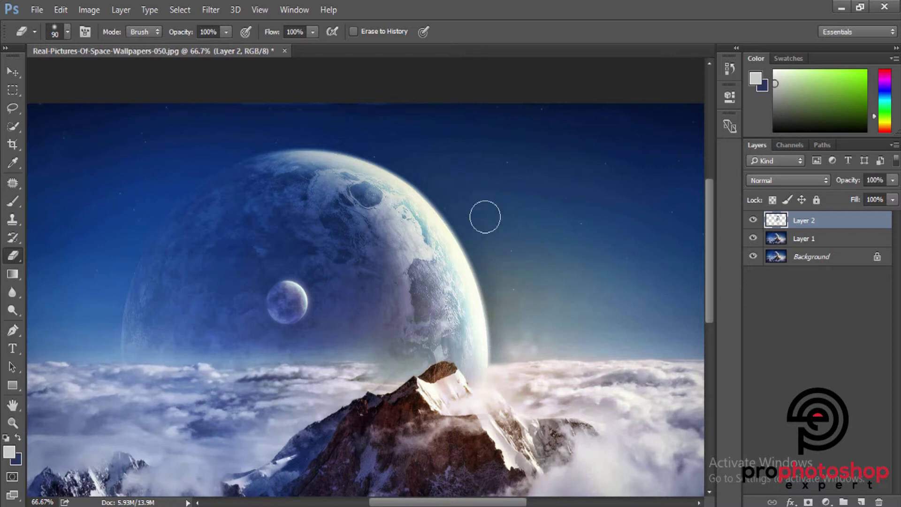
key("bracketleft")
key("bracketleft")
key("bracketleft")
left_click_drag(500, 357, 514, 359)
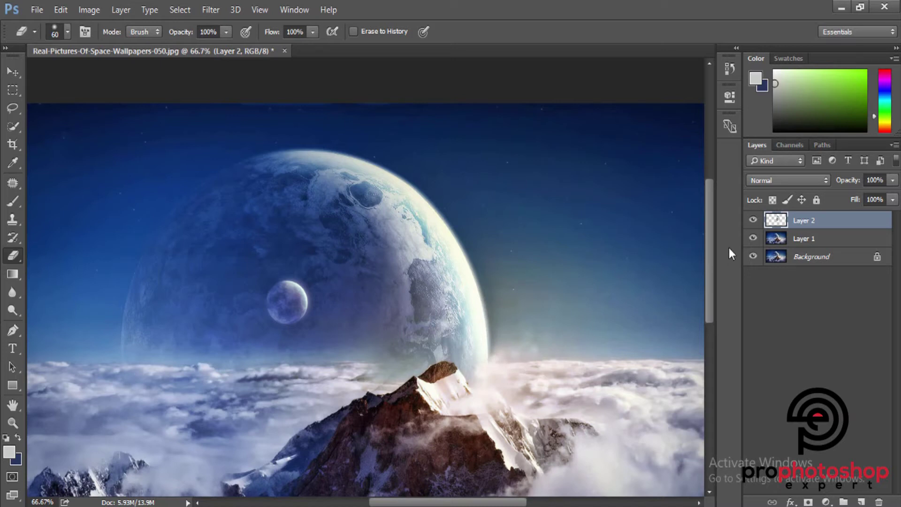
- Toggle Layer 2's visibility to compare the blend, zooming in on the mountain area
left_click(753, 220)
left_click(752, 220)
key("ctrl+1")
scroll(558, 359, "down", 1)
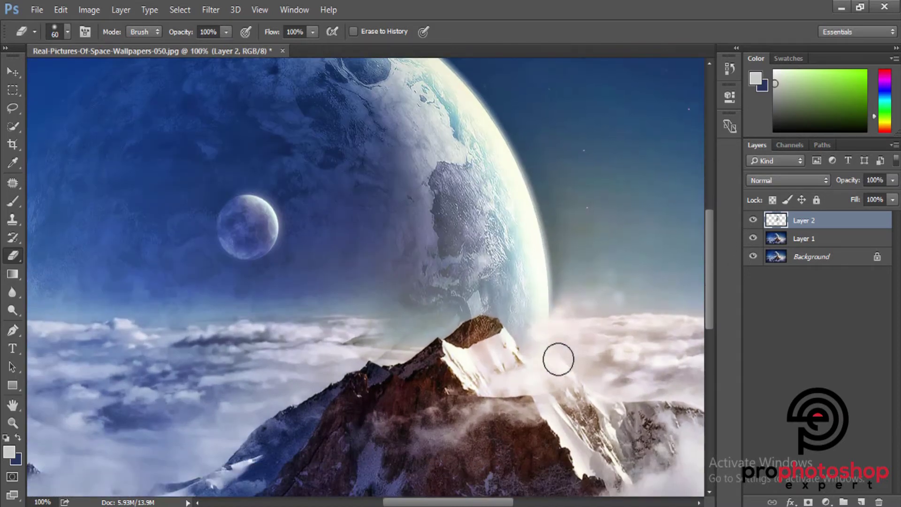
key("ctrl+minus")
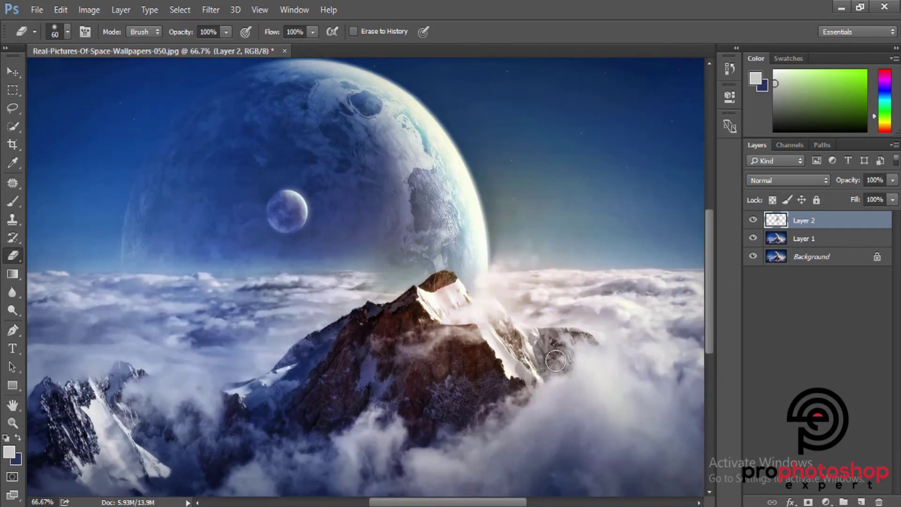
key("ctrl+minus")
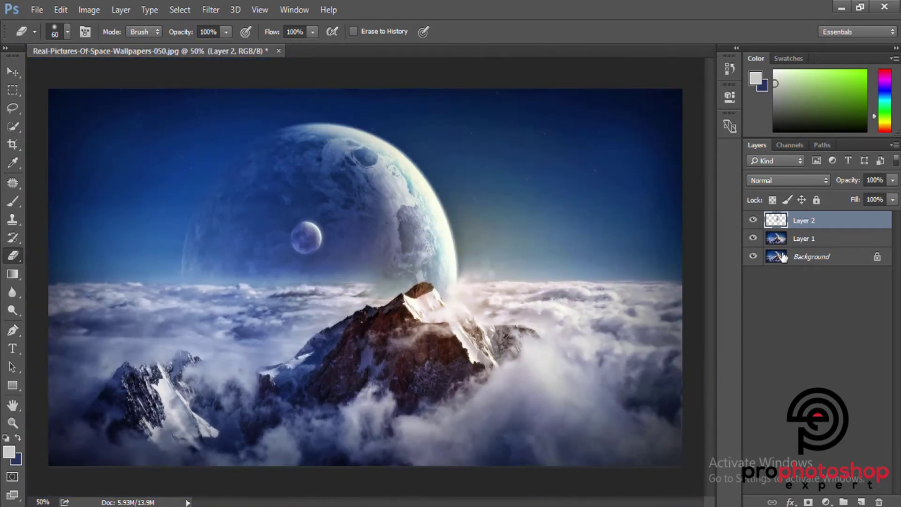
key("ctrl+plus")
key("ctrl+plus")
key("bracketleft")
key("bracketleft")
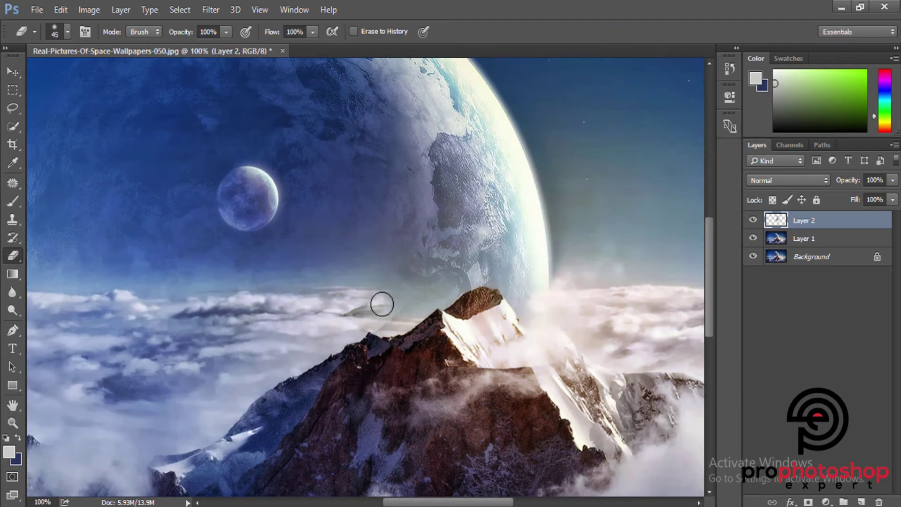
- Merge Layer 1 and Layer 2 into a single layer
right_click(802, 241)
left_click(588, 464)
scroll(441, 445, "down", 2)
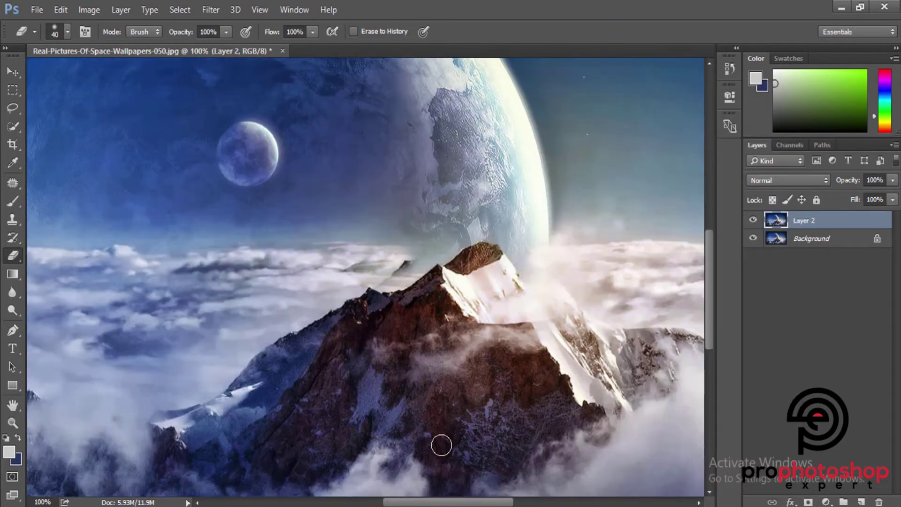
key("ctrl+minus")
key("ctrl+minus")
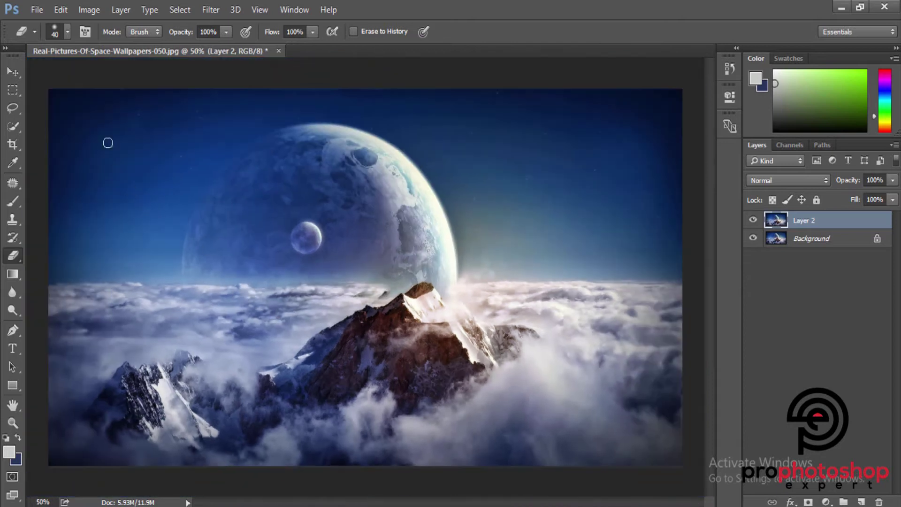
left_click(13, 108)
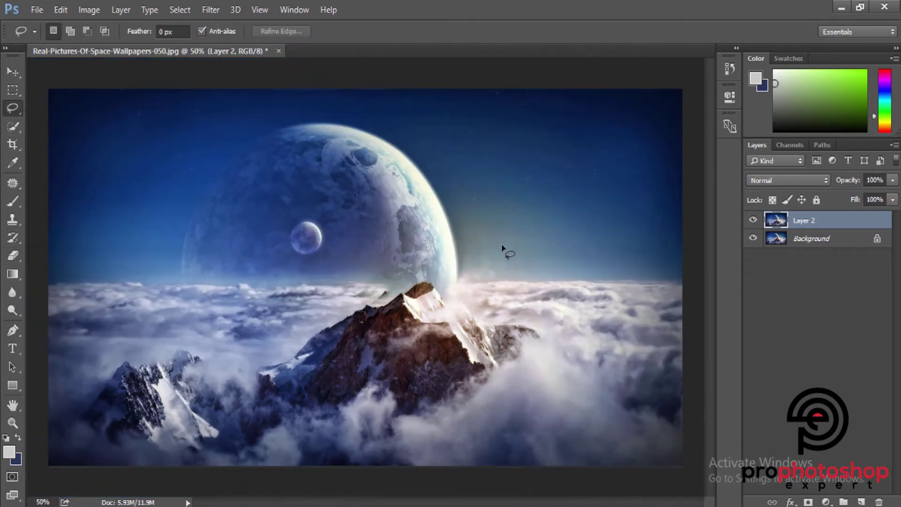
- Copy a lassoed sky-and-cloud area on the right to Layer 3 as a smart object
left_click_drag(675, 219, 677, 220)
key("ctrl+j")
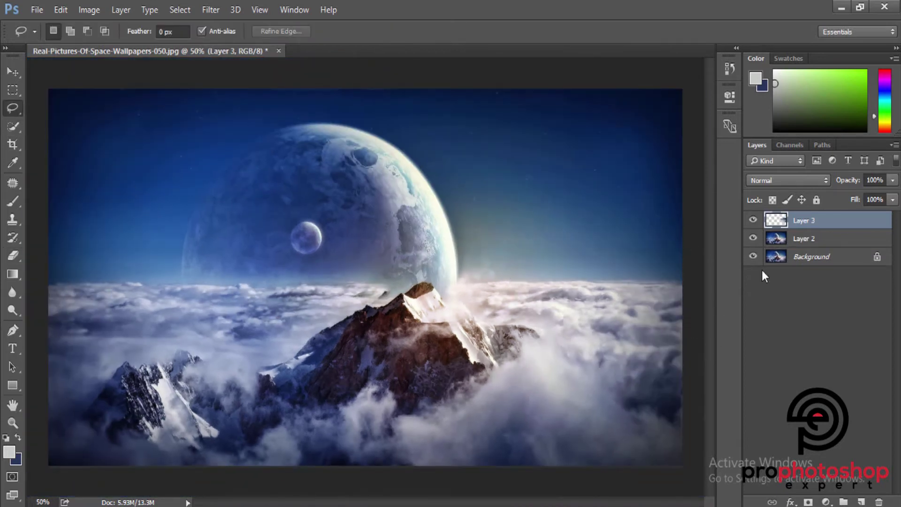
right_click(804, 228)
left_click(622, 240)
- Move the cloud copy left over the mountain peak, tilt it slightly, and commit
key("ctrl+t")
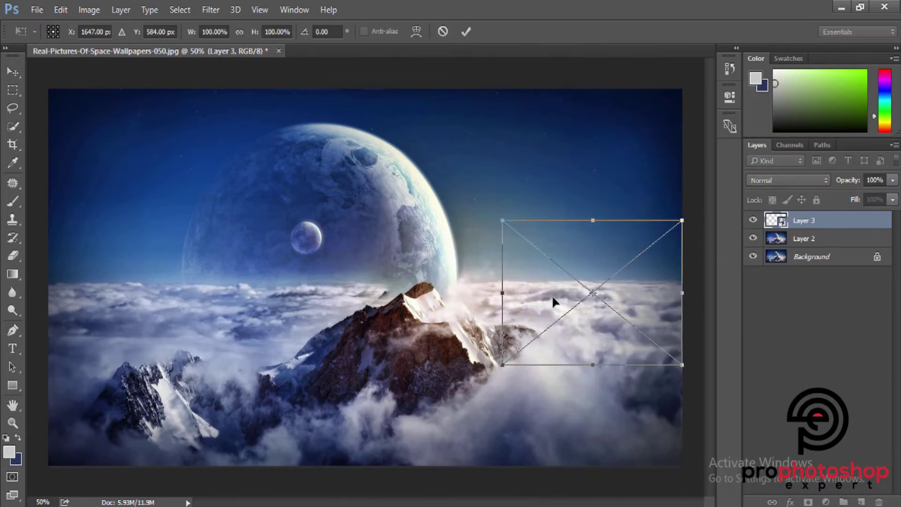
mouse_move(553, 302)
left_mouse_down()
mouse_move(445, 332)
mouse_move(424, 294)
left_mouse_up()
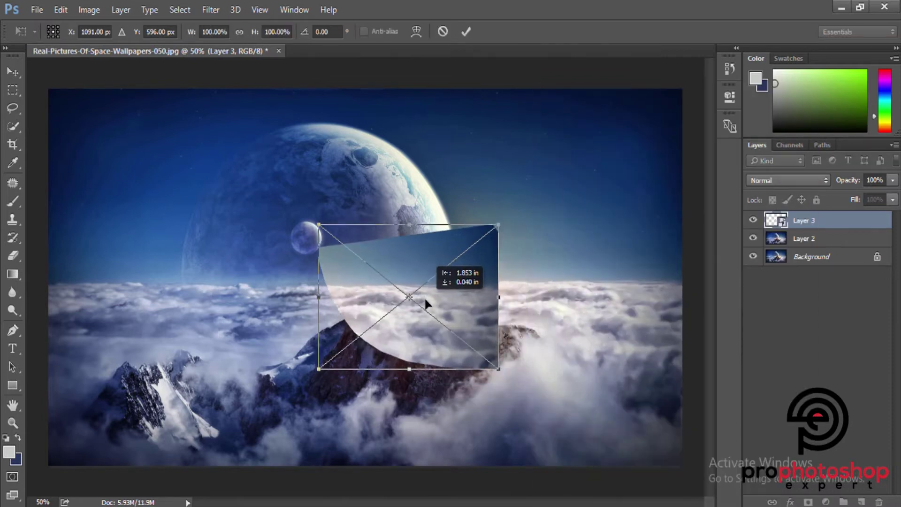
left_click_drag(599, 327, 610, 323)
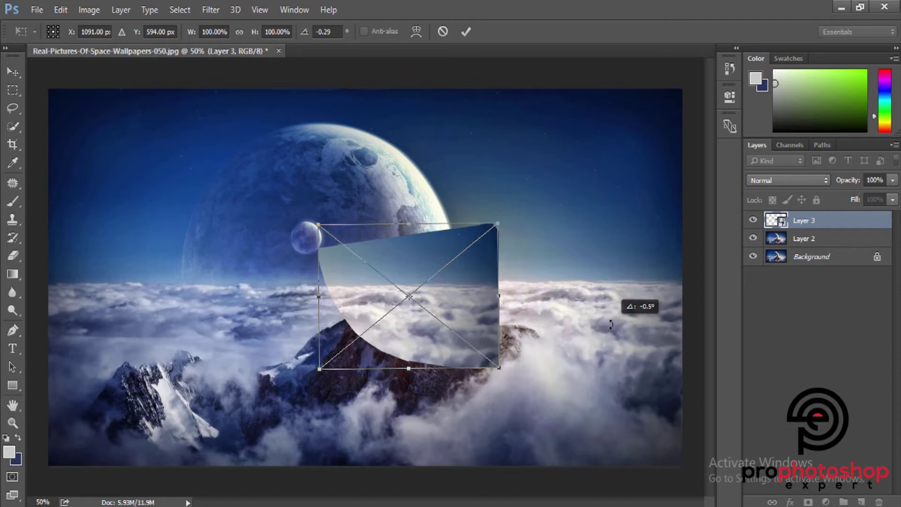
key("Return")
key("l")
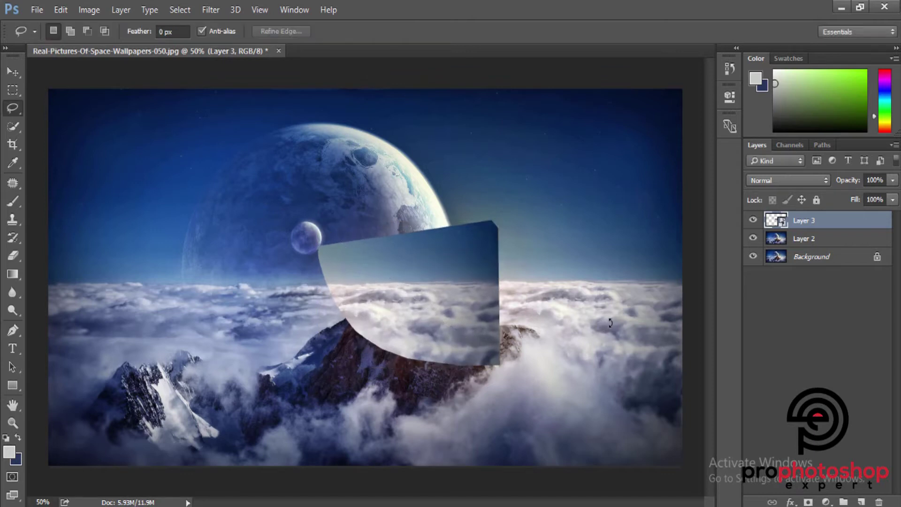
key("ctrl+plus")
right_click(818, 225)
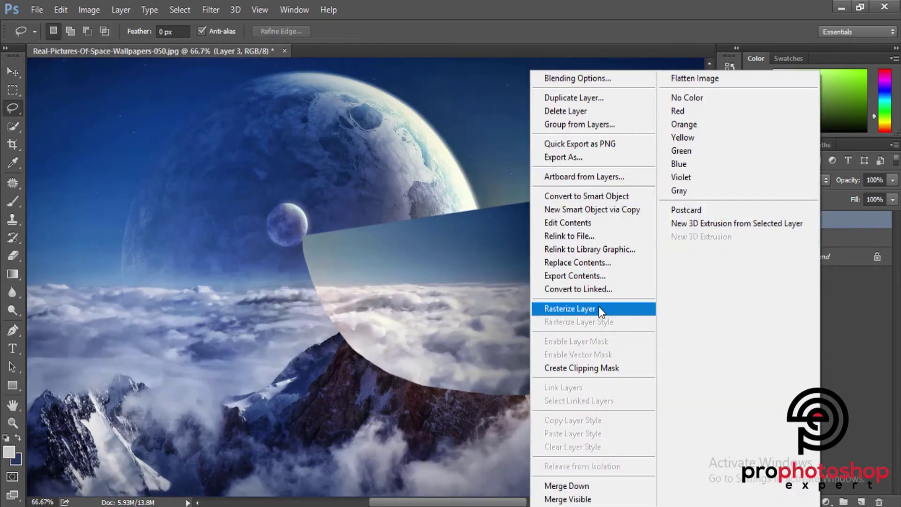
- Rasterize Layer 3 and erase its top over the planet and along the horizon
left_click(582, 308)
left_click(13, 249)
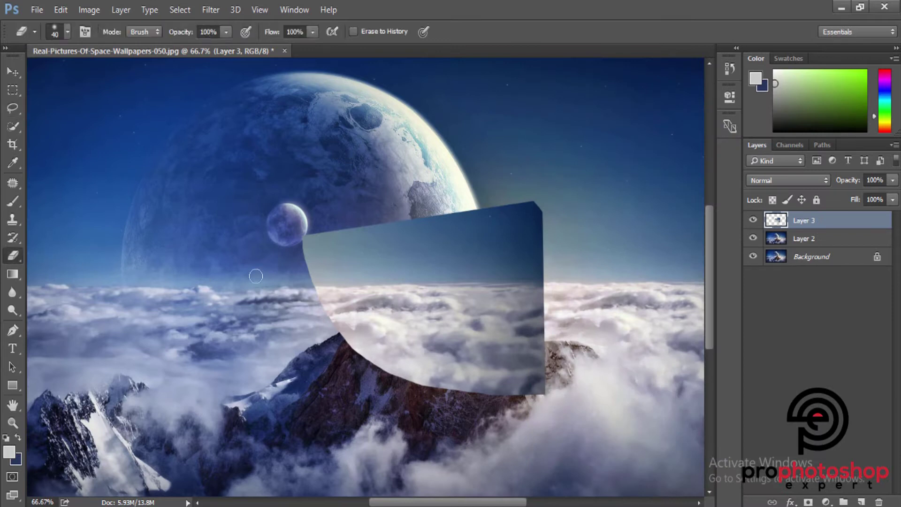
key("bracketright")
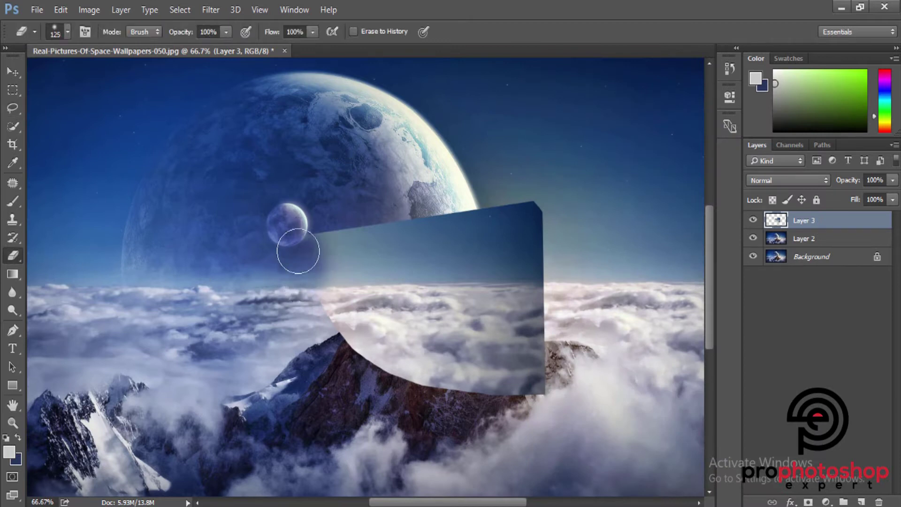
mouse_move(302, 244)
left_mouse_down()
mouse_move(393, 223)
mouse_move(338, 254)
mouse_move(570, 251)
left_mouse_up()
key("bracketleft")
key("bracketleft")
key("bracketleft")
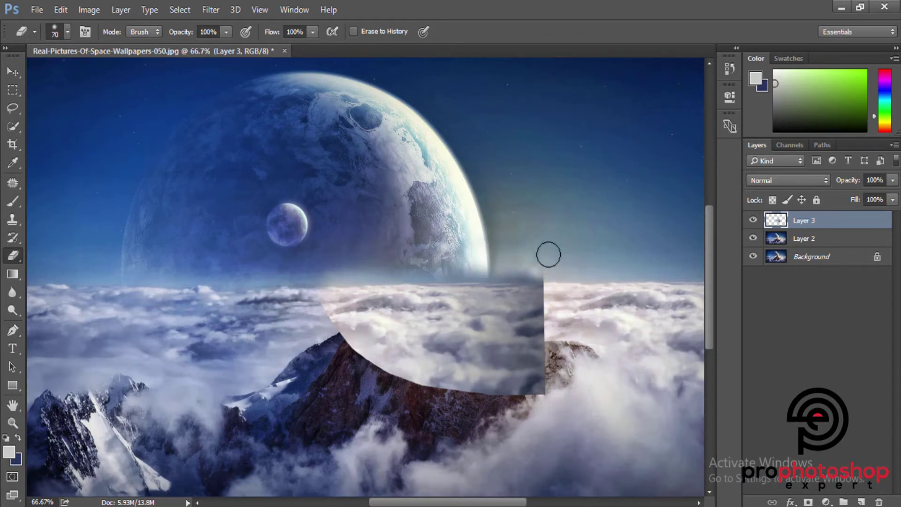
mouse_move(552, 277)
left_mouse_down()
mouse_move(522, 277)
mouse_move(563, 274)
left_mouse_up()
key("bracketright")
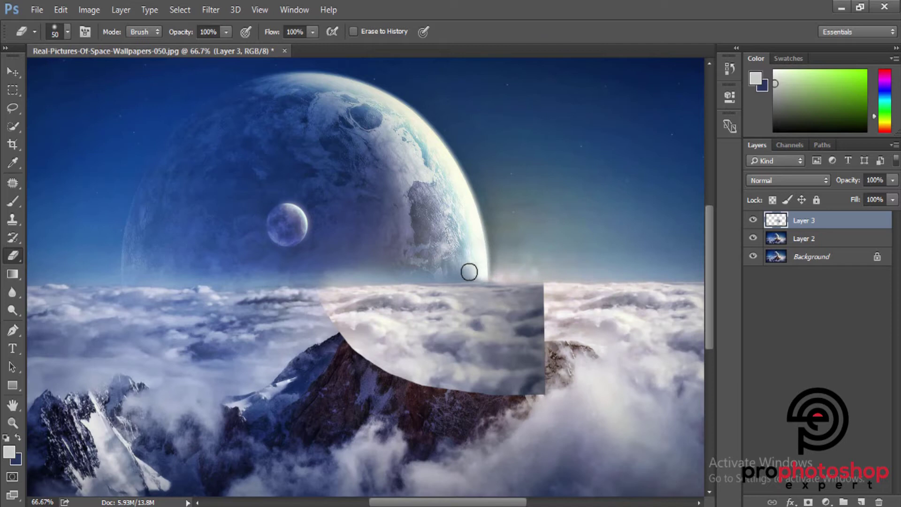
left_click_drag(469, 271, 304, 272)
- At 100% zoom, erase more of the cloud patch near the mountain peak
key("bracketright")
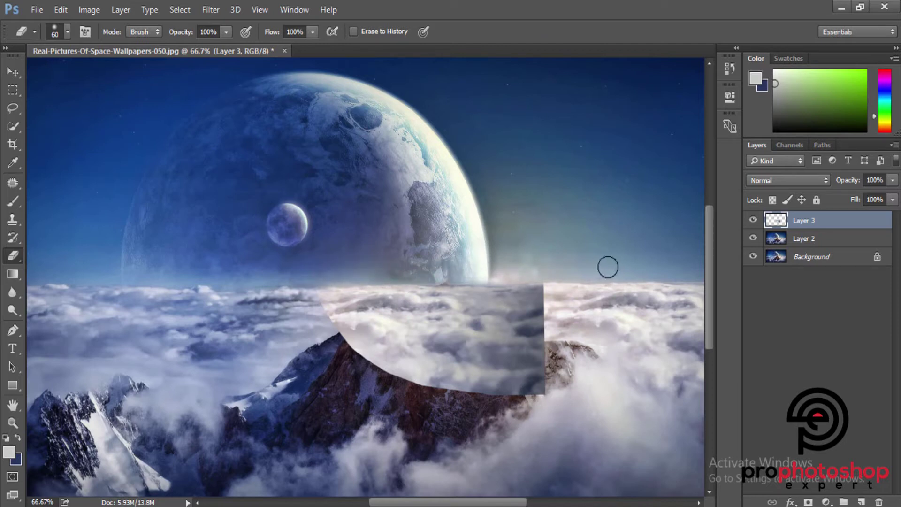
key("ctrl+plus")
key("bracketleft")
key("bracketleft")
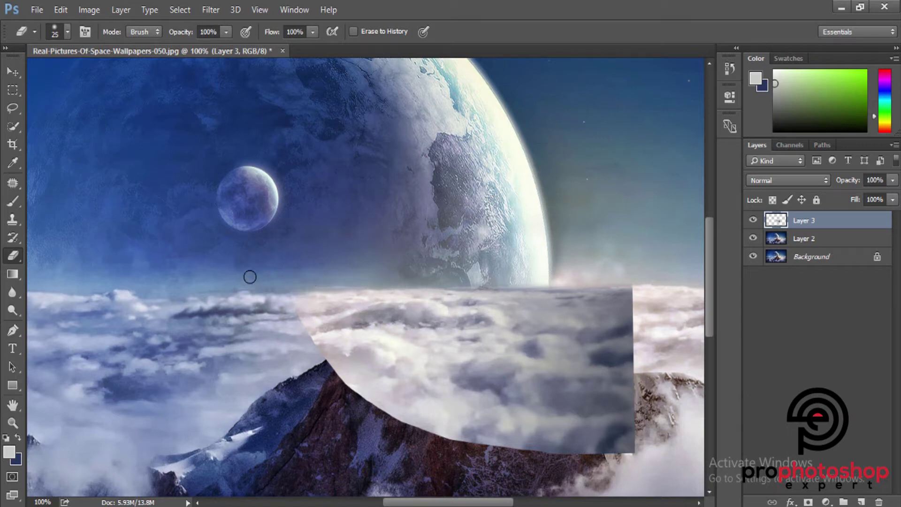
mouse_move(299, 317)
left_mouse_down()
mouse_move(314, 344)
mouse_move(322, 326)
left_mouse_up()
key("bracketright")
key("ctrl+minus")
key("bracketright")
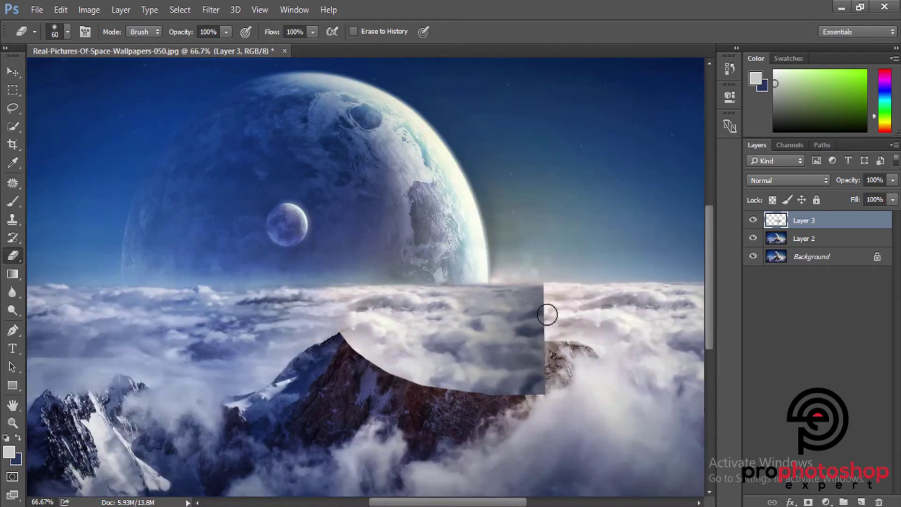
key("bracketright")
key("bracketright")
- Erase the patch's upper-right clouds to reveal the mountain, then inspect the horizon clouds
left_click_drag(538, 300, 521, 343)
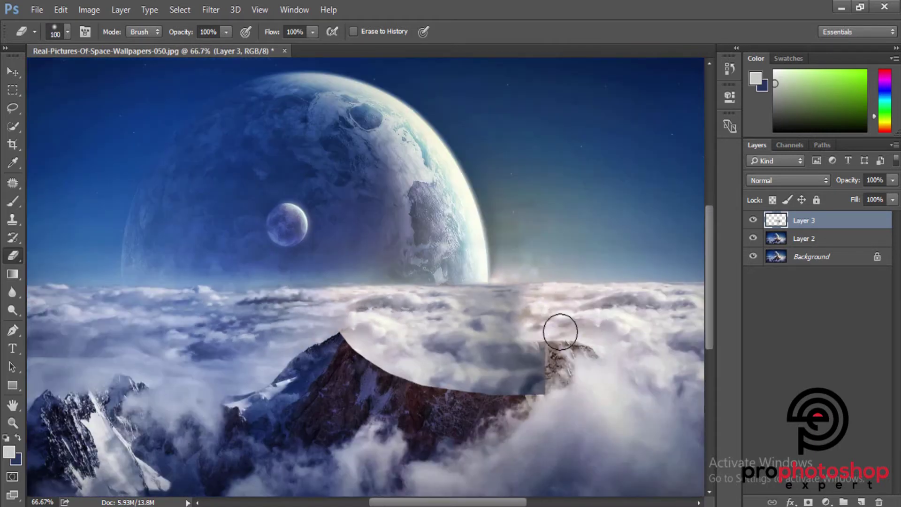
key("bracketleft")
left_click_drag(514, 309, 495, 308)
key("bracketleft")
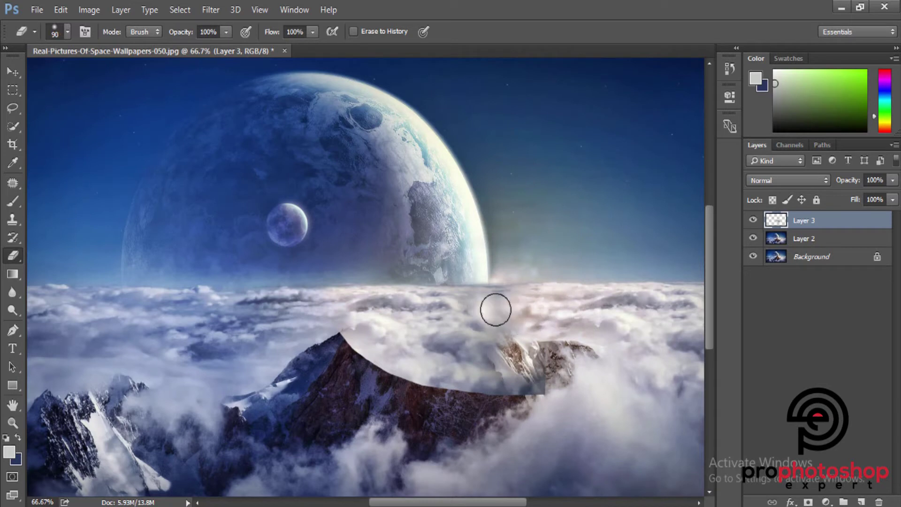
left_click(753, 220)
left_click(753, 220)
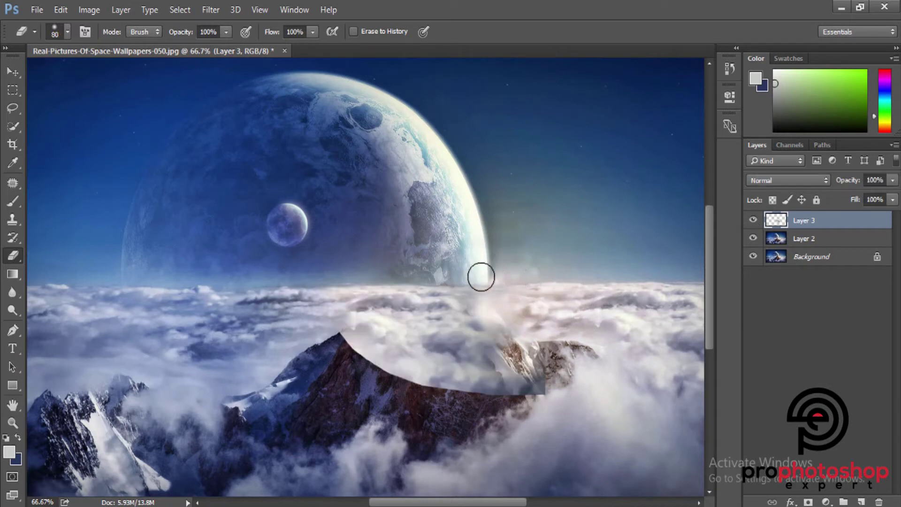
key("bracketright")
key("bracketright")
key("bracketright")
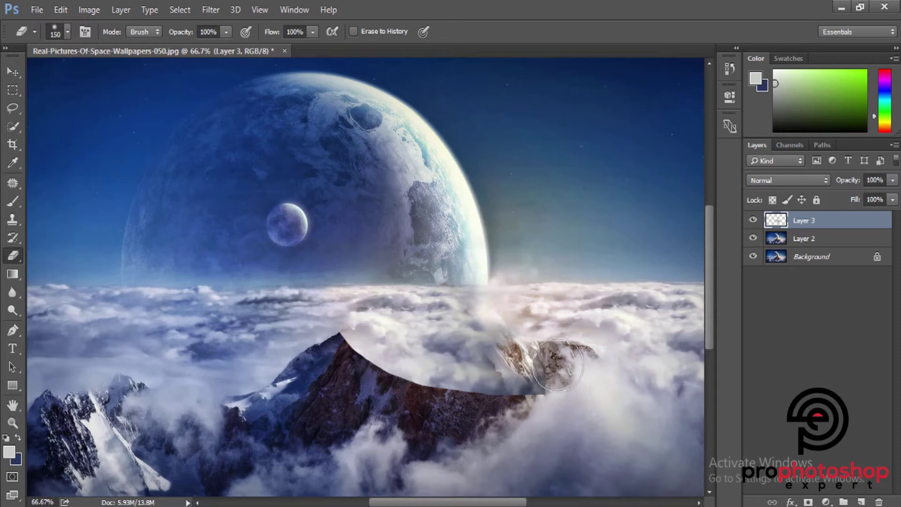
key("ctrl+minus")
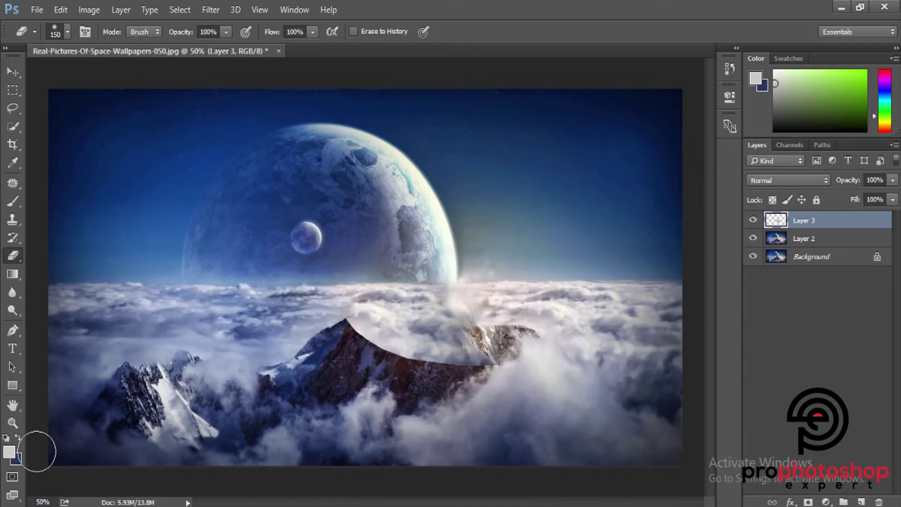
left_click(12, 423)
left_click(500, 286)
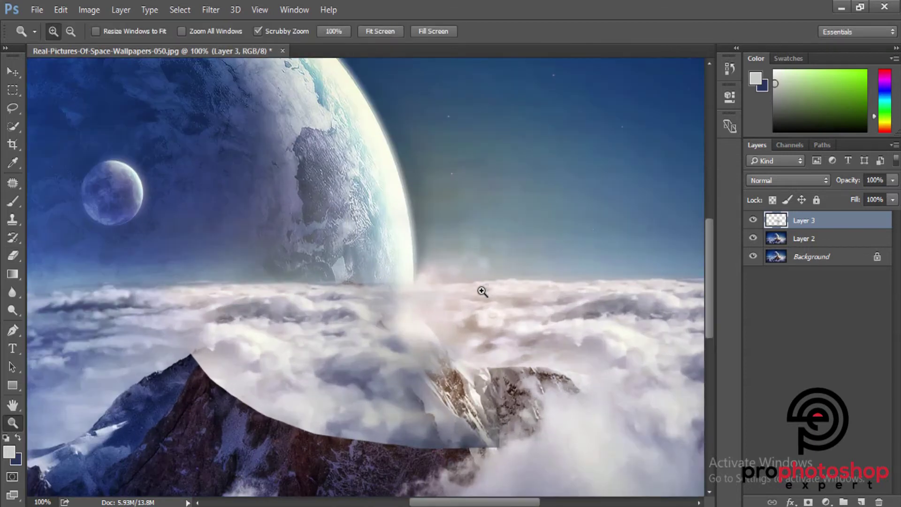
left_click(446, 303)
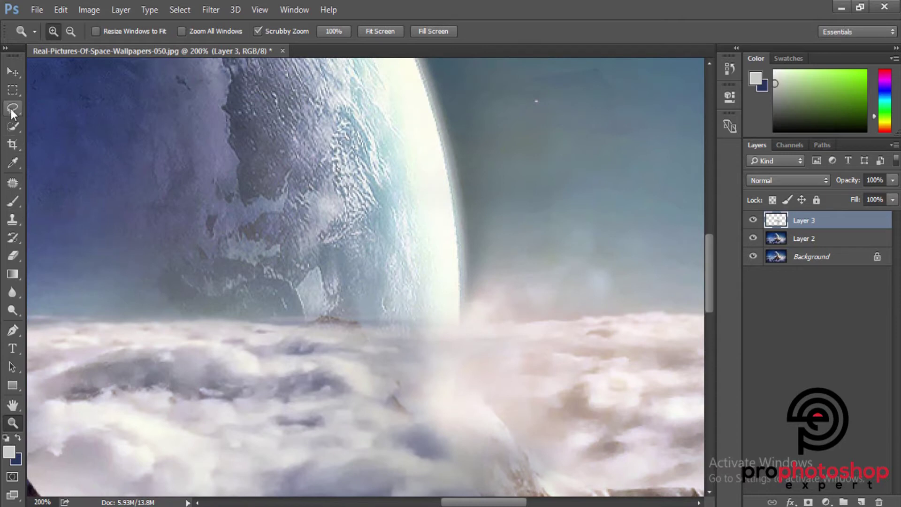
- Merge Layer 2 and Layer 3 into one layer
left_click(11, 109)
left_click(804, 239)
left_click(803, 220, "shift")
right_click(804, 220)
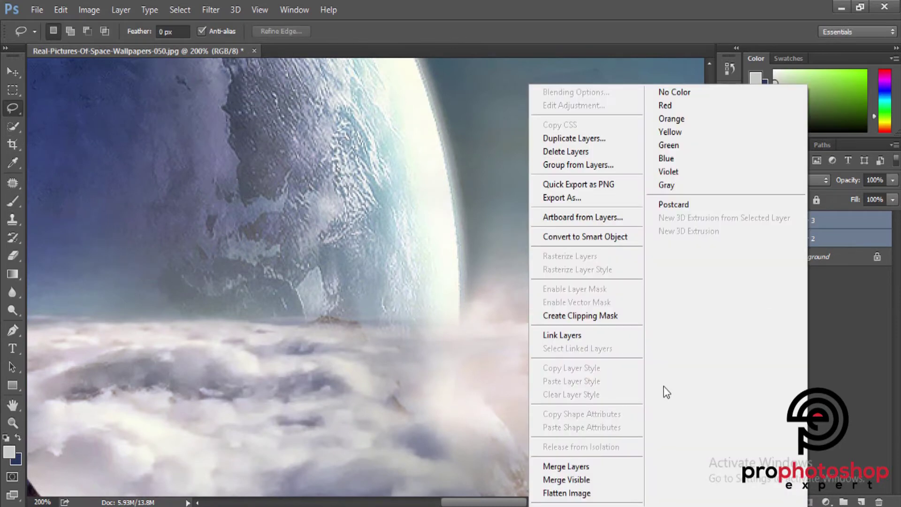
left_click(584, 467)
- Copy a rectangle of the planet's lower section to Layer 4, nudged two steps down
left_click(13, 89)
left_click_drag(99, 138, 460, 318)
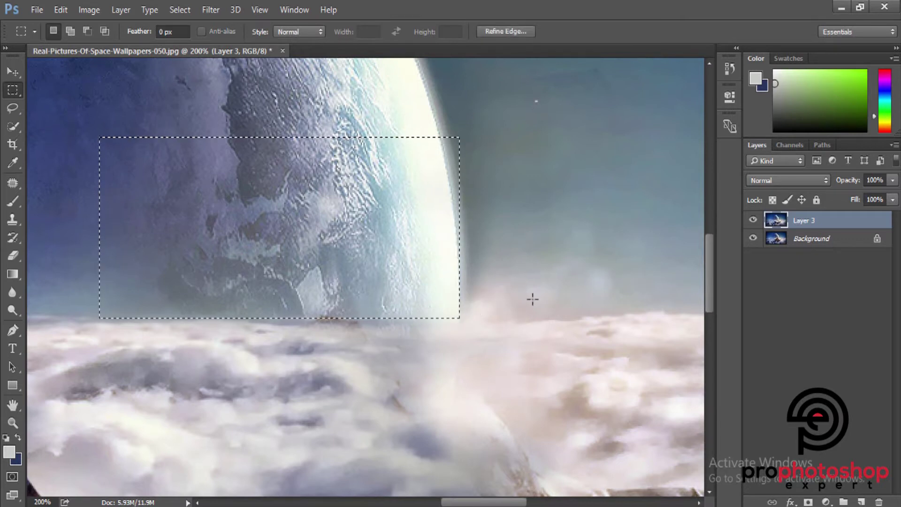
key("ctrl+j")
key("ctrl+t")
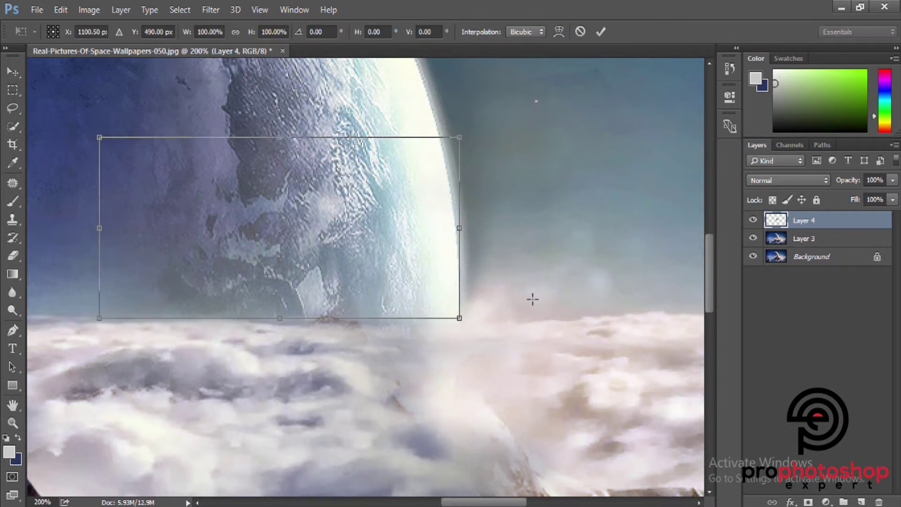
key("Down")
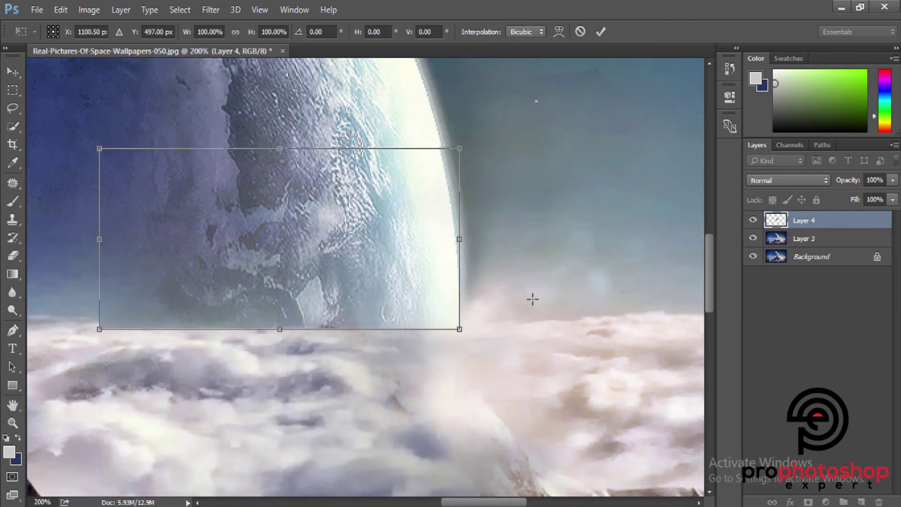
key("Down")
key("Return")
scroll(35, 220, "up", 2)
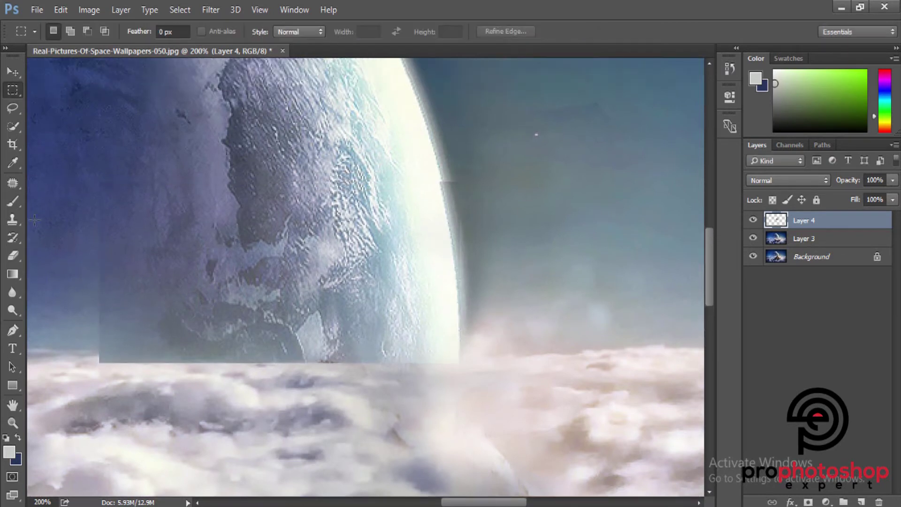
- Erase Layer 4's left and bottom edges to soften them into the clouds
left_click(16, 257)
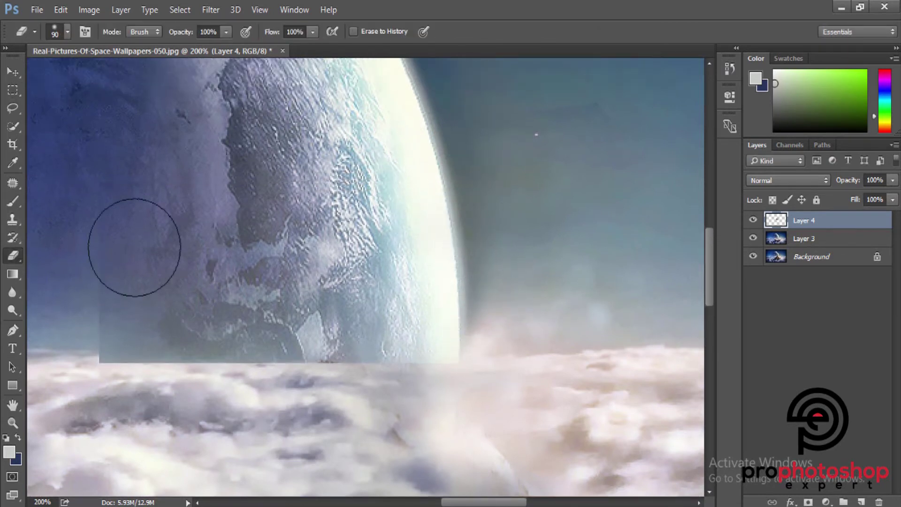
left_click_drag(100, 281, 165, 372)
key("bracketleft")
key("bracketleft")
key("bracketleft")
key("bracketleft")
key("bracketleft")
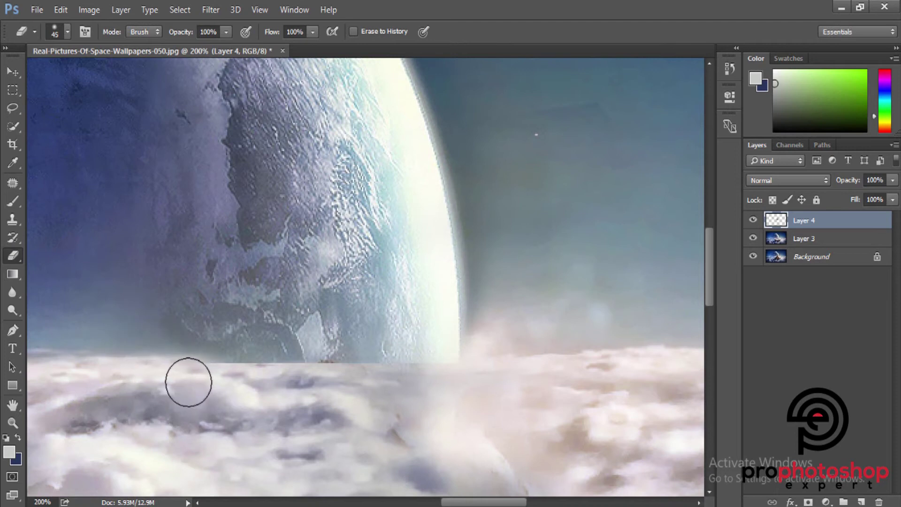
scroll(263, 350, "up", 3)
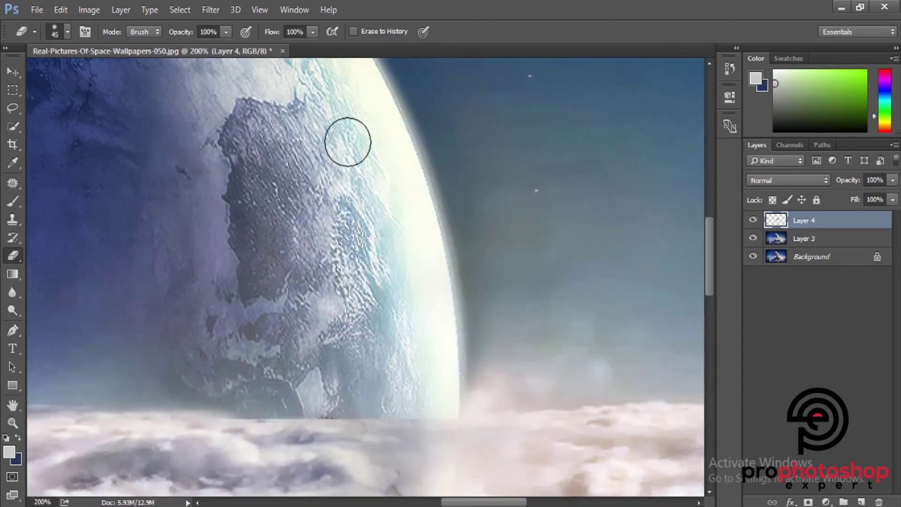
key("bracketright")
- Toggle Layer 4's visibility to check its blend around the planet's base
left_click(753, 220)
scroll(533, 327, "down", 2)
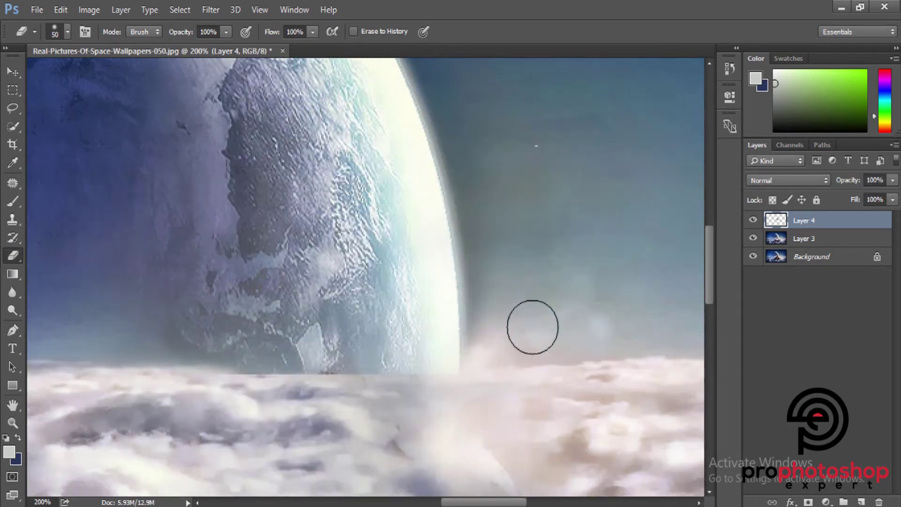
key("bracketleft")
key("bracketleft")
key("bracketleft")
key("bracketleft")
key("bracketleft")
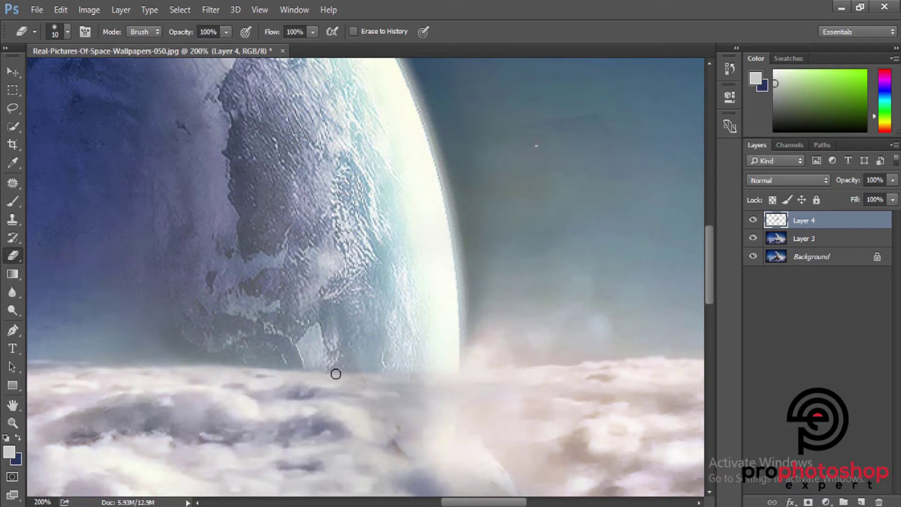
left_click(753, 220)
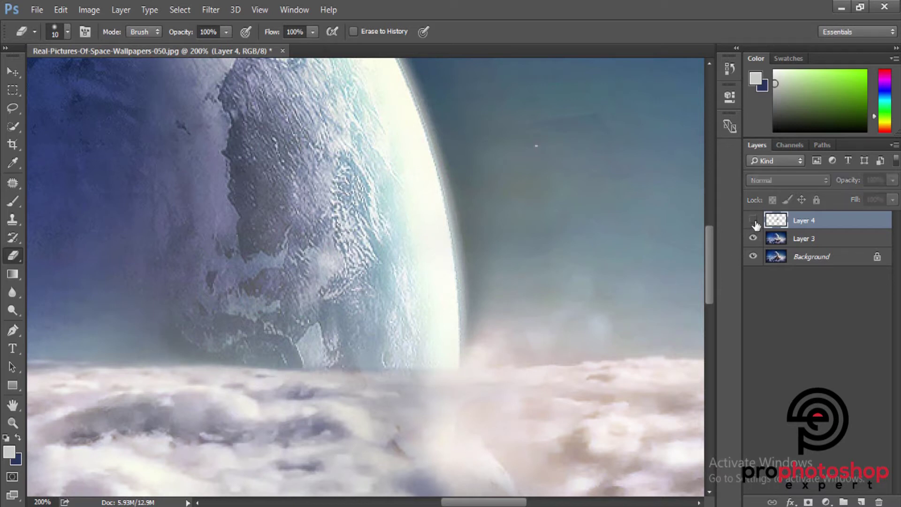
left_click(753, 220)
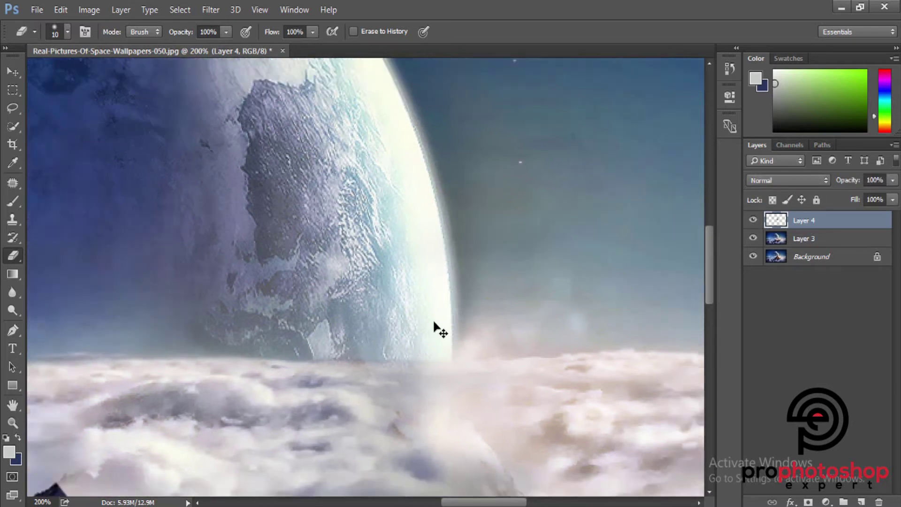
key("ctrl+minus")
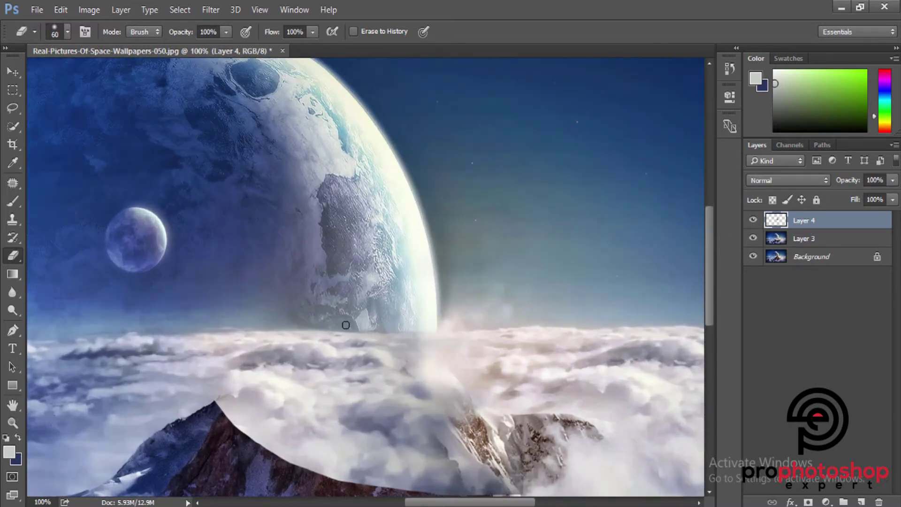
key("ctrl+plus")
key("bracketright")
key("bracketright")
key("bracketright")
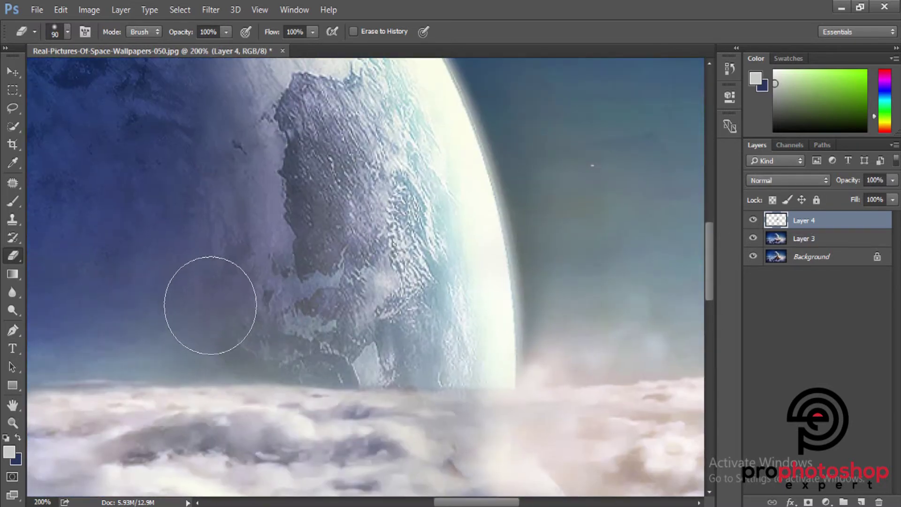
key("ctrl+minus")
key("ctrl+minus")
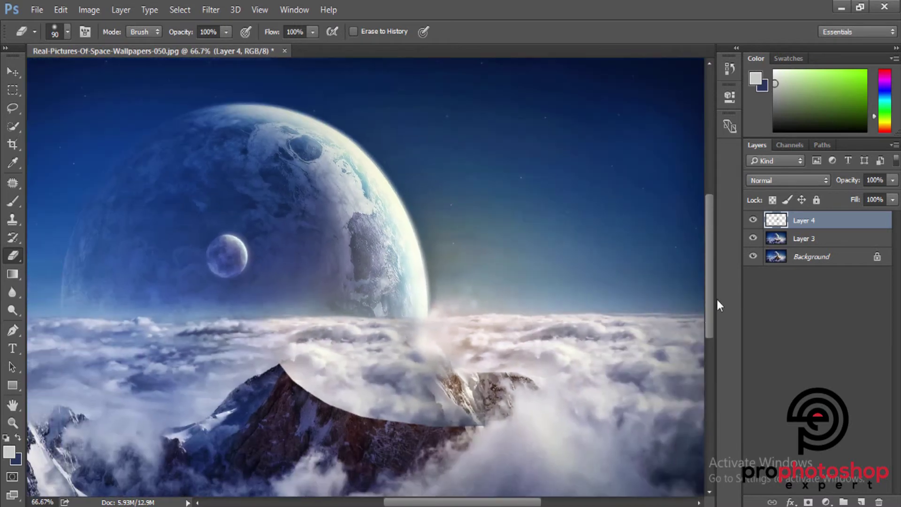
- Merge Layer 3 and Layer 4, then zoom out to the whole image
right_click(806, 242)
left_click(562, 467)
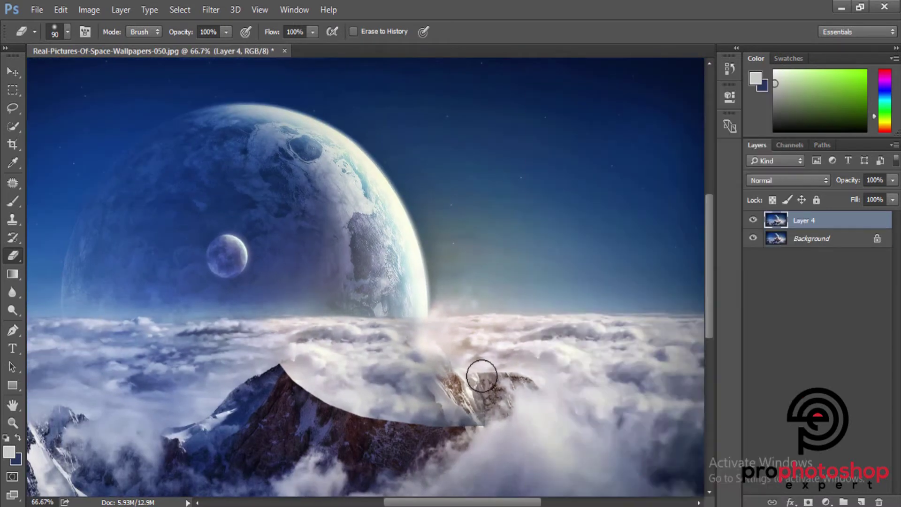
scroll(481, 376, "down", 2)
scroll(481, 376, "down", 1)
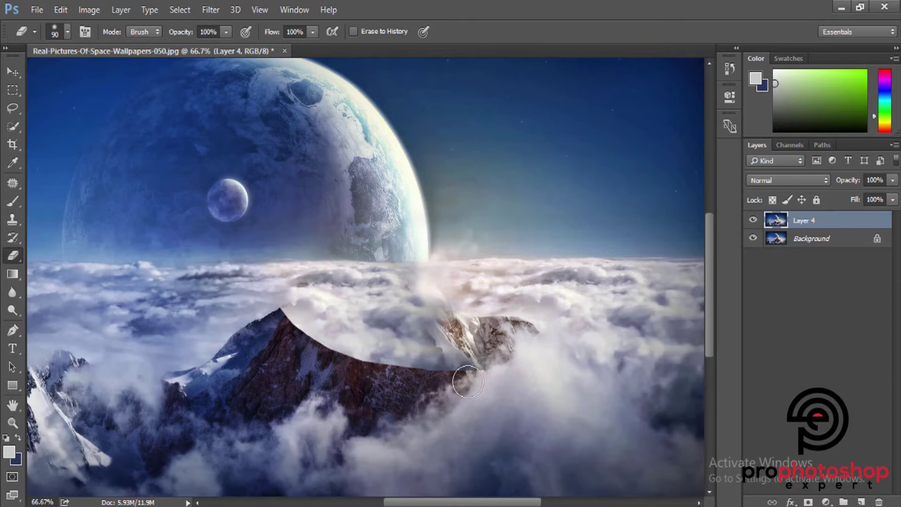
key("ctrl+minus")
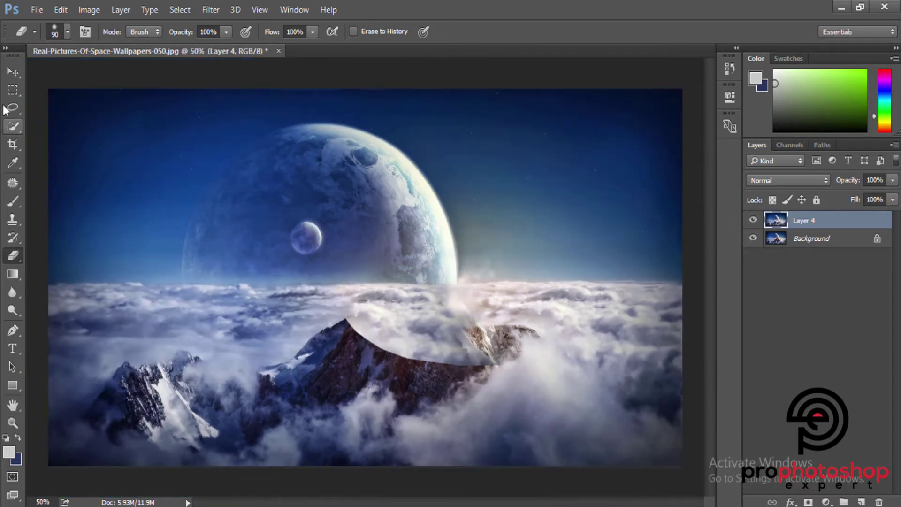
- Copy a rectangular band of clouds below the horizon to Layer 5 as a smart object
left_click(13, 90)
left_click_drag(48, 282, 400, 371)
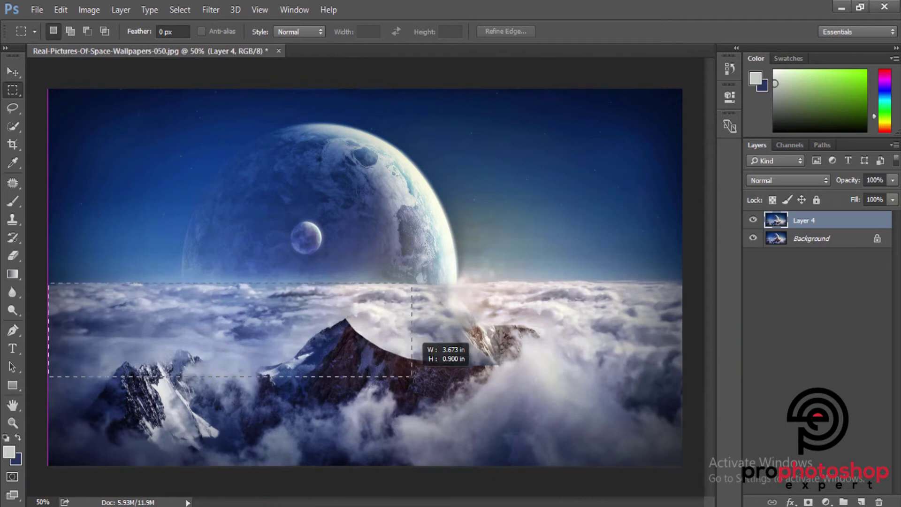
left_click_drag(401, 371, 422, 381)
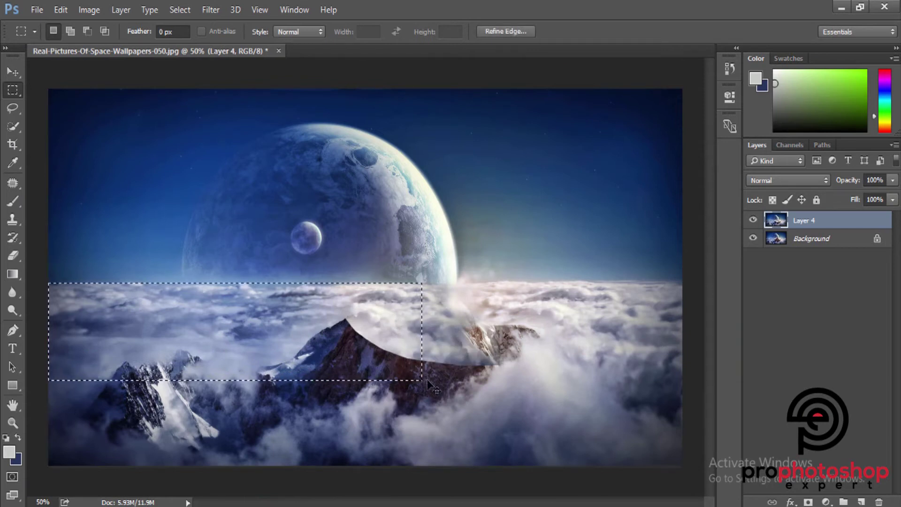
key("ctrl+j")
right_click(819, 227)
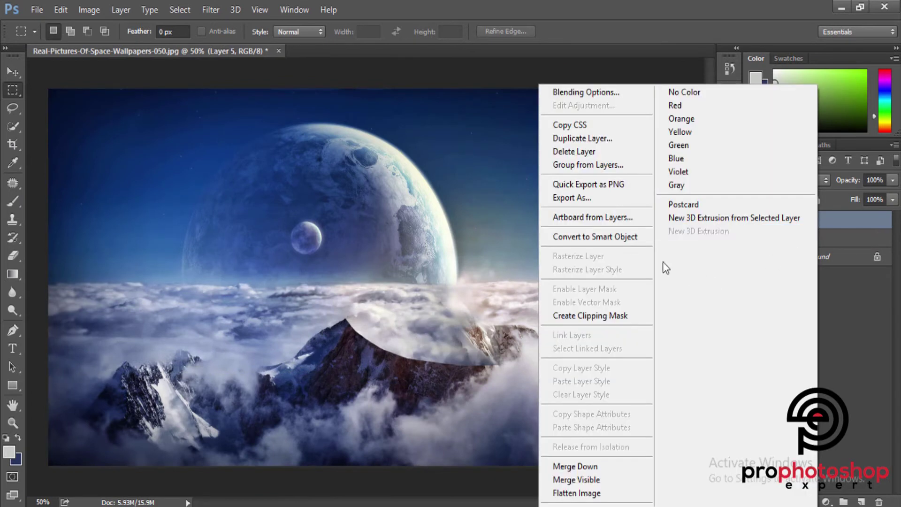
left_click(630, 240)
- Enlarge the cloud copy to about 174% and move it across the lower half
key("ctrl+t")
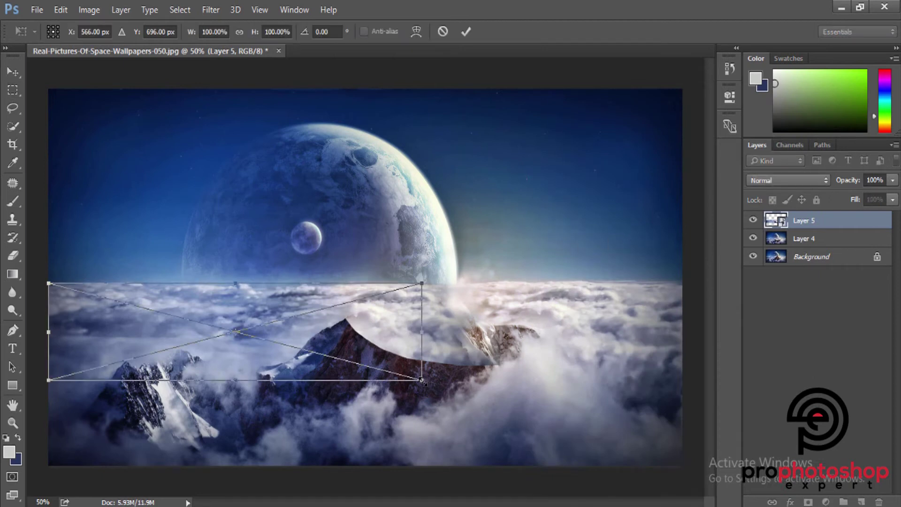
mouse_move(422, 380)
left_mouse_down()
mouse_move(489, 404)
mouse_move(453, 417)
left_mouse_up()
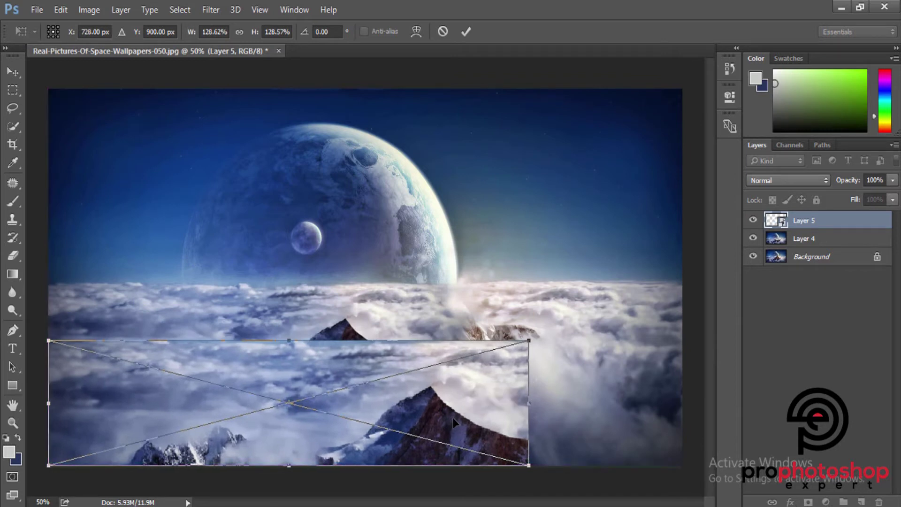
left_click_drag(536, 478, 584, 490)
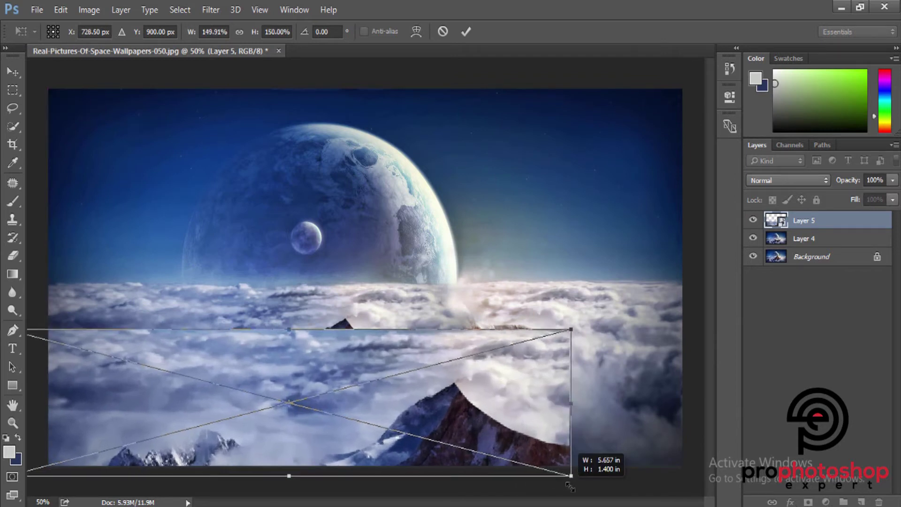
left_click_drag(523, 405, 540, 399)
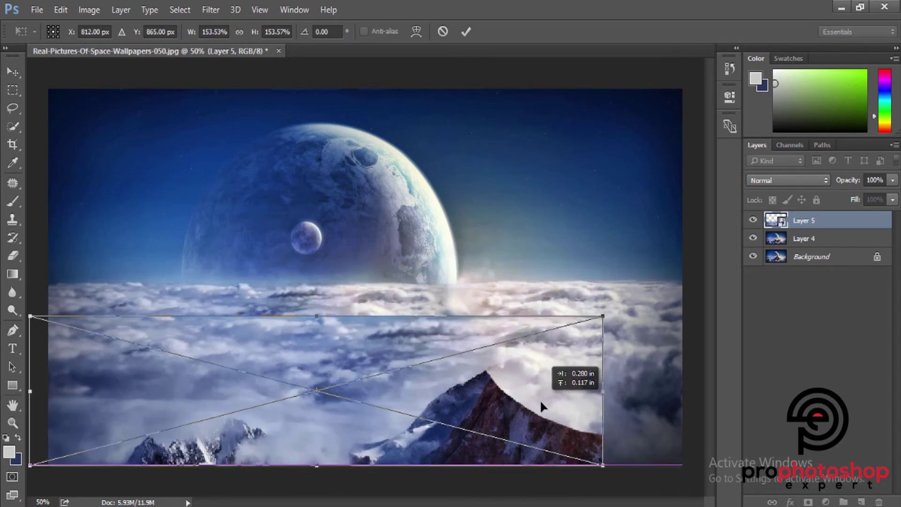
left_click_drag(604, 467, 648, 484)
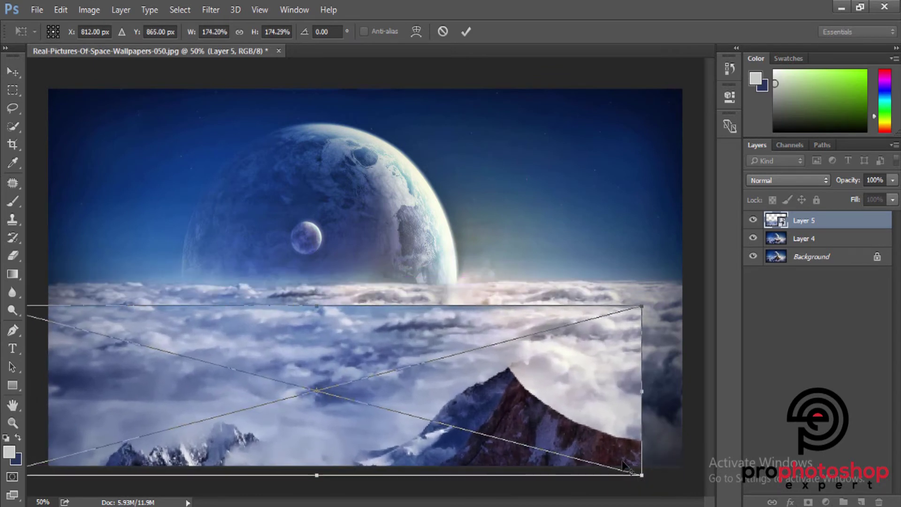
mouse_move(526, 409)
left_mouse_down()
mouse_move(574, 367)
mouse_move(576, 397)
left_mouse_up()
key("m")
key("Return")
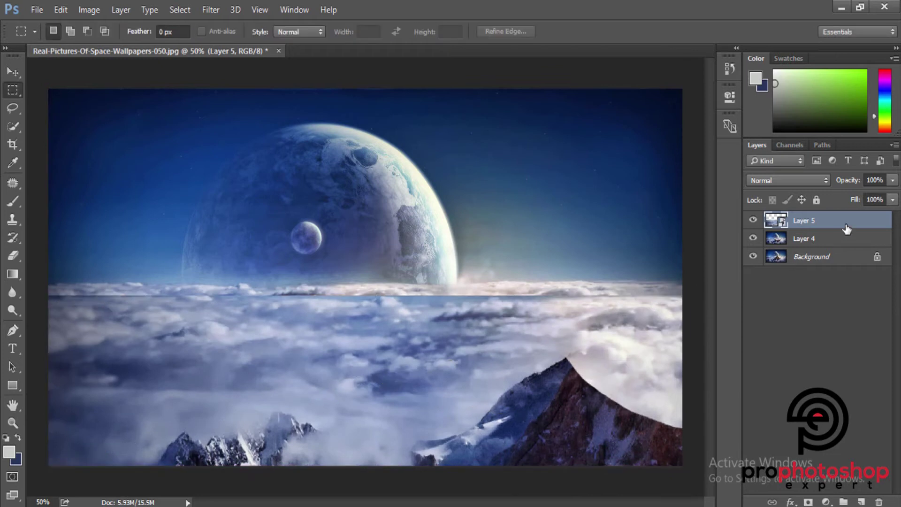
- Rasterize Layer 5 and erase the hard horizon seam from the left edge to the right
right_click(845, 228)
left_click(614, 309)
left_click(13, 256)
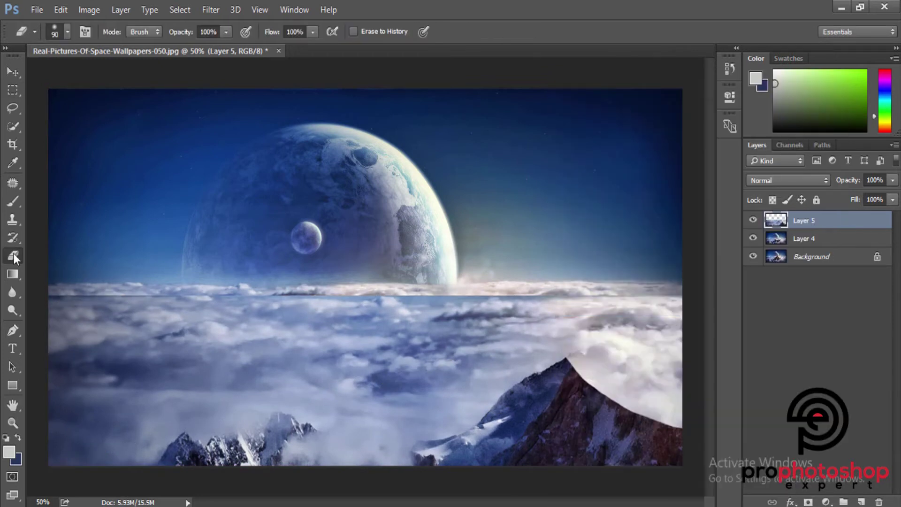
key("bracketright")
key("bracketright")
left_click_drag(56, 295, 418, 283)
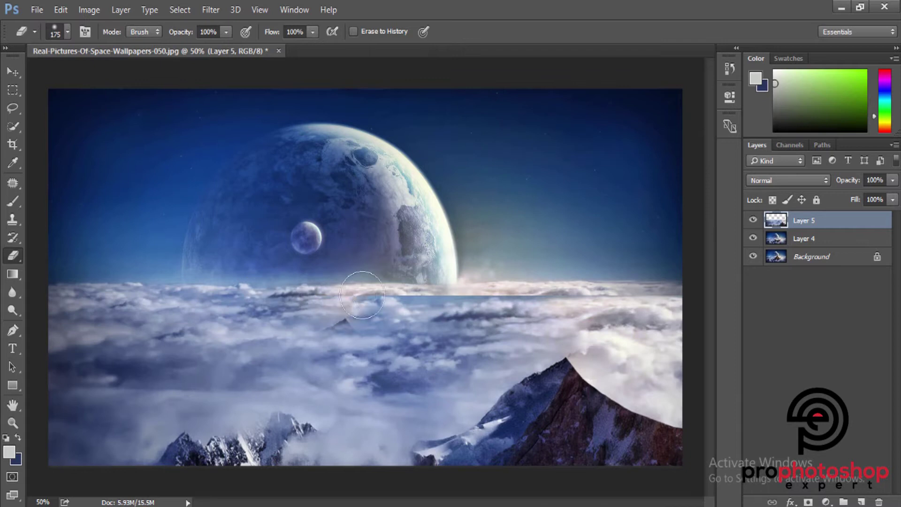
left_click_drag(418, 283, 663, 275)
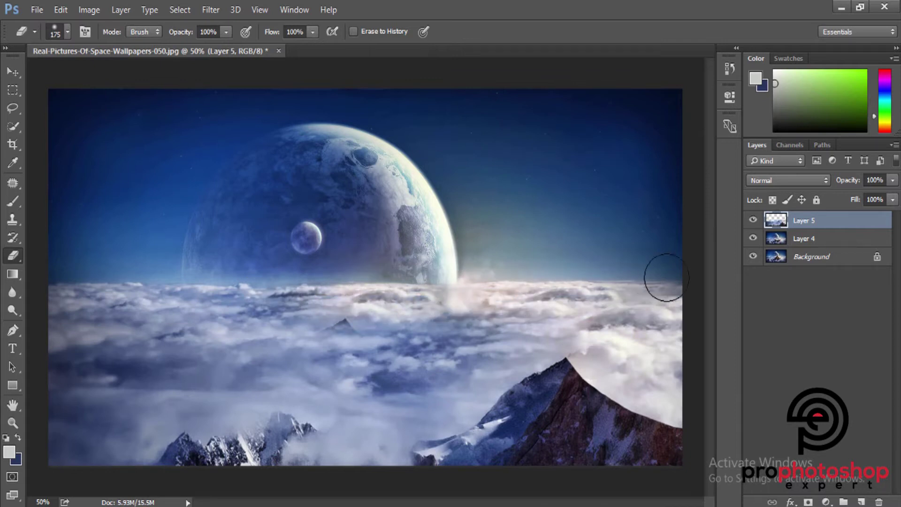
- Soften the left horizon cloud edge with a larger eraser, comparing with Layer 5 hidden
left_click(753, 219)
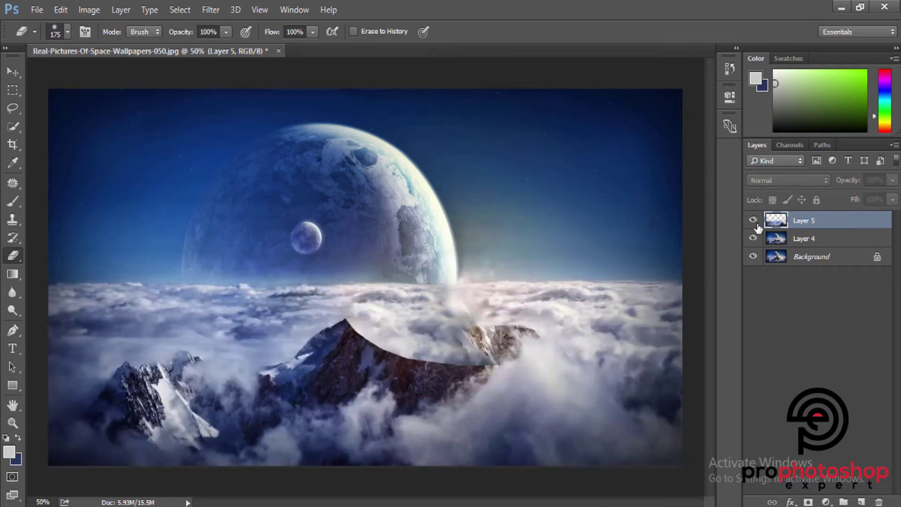
left_click(752, 219)
key("bracketright")
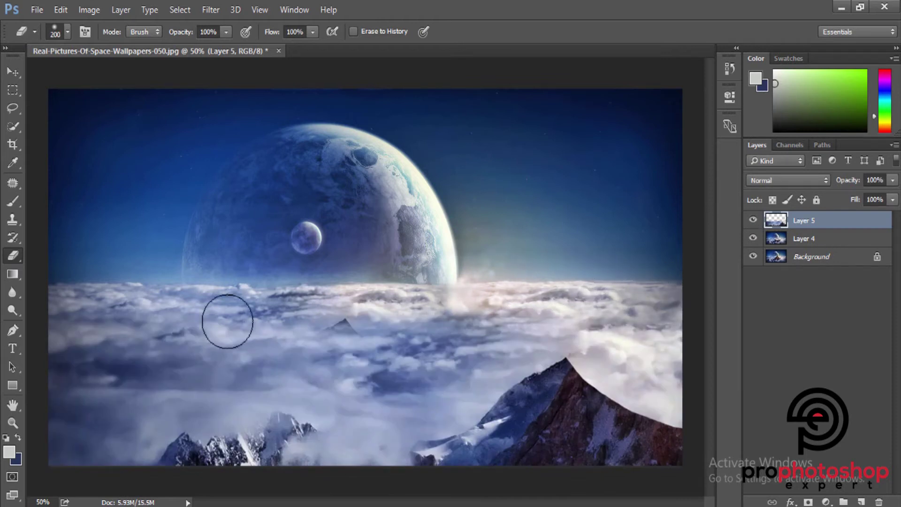
left_click(753, 219)
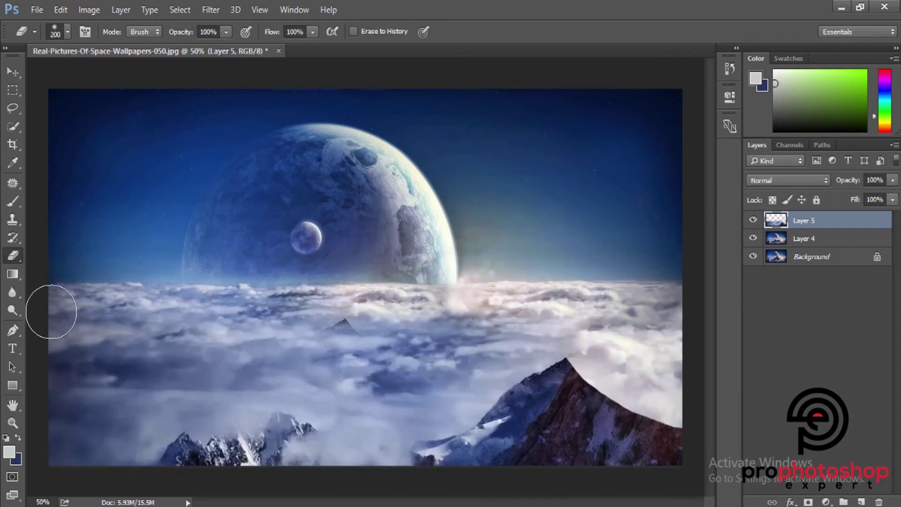
mouse_move(51, 312)
left_mouse_down()
mouse_move(120, 312)
mouse_move(237, 268)
left_mouse_up()
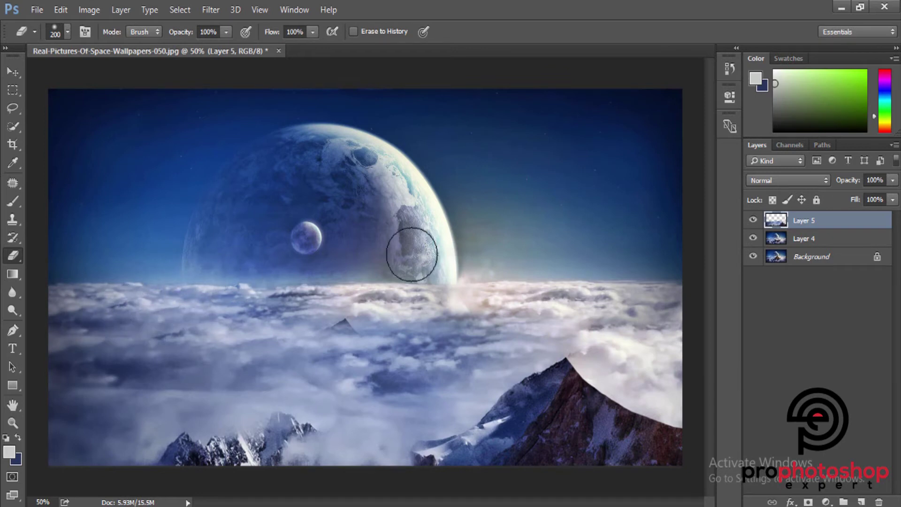
key("ctrl+minus")
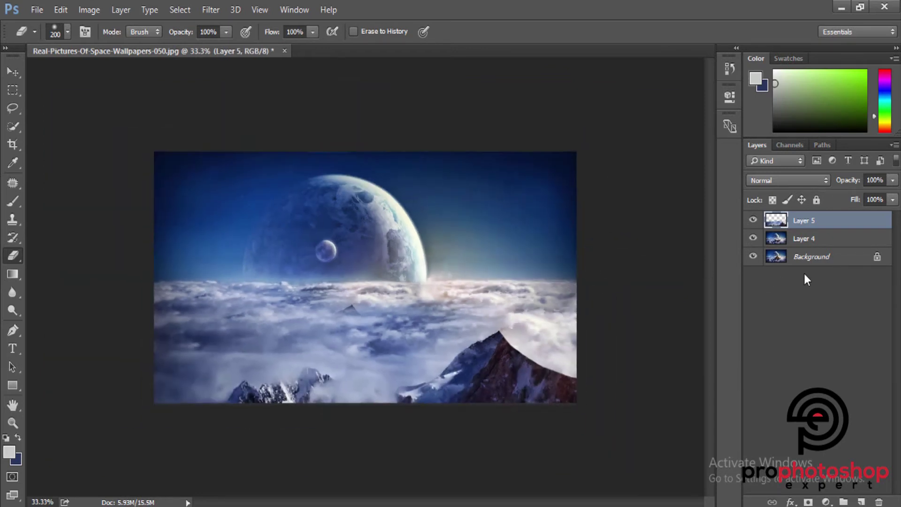
- Merge Layer 4 into Layer 5 and check the blended clouds up close
left_click(812, 239, "shift")
right_click(815, 239)
left_click(563, 466)
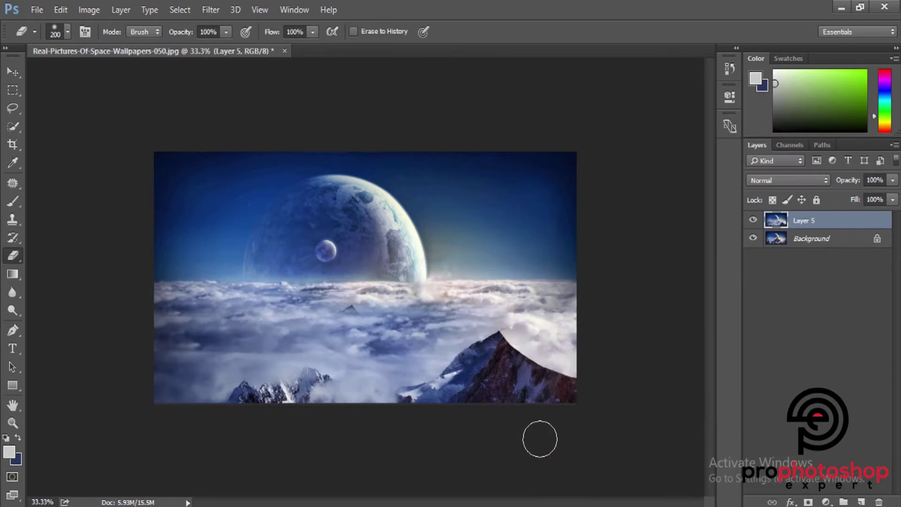
left_click(752, 221)
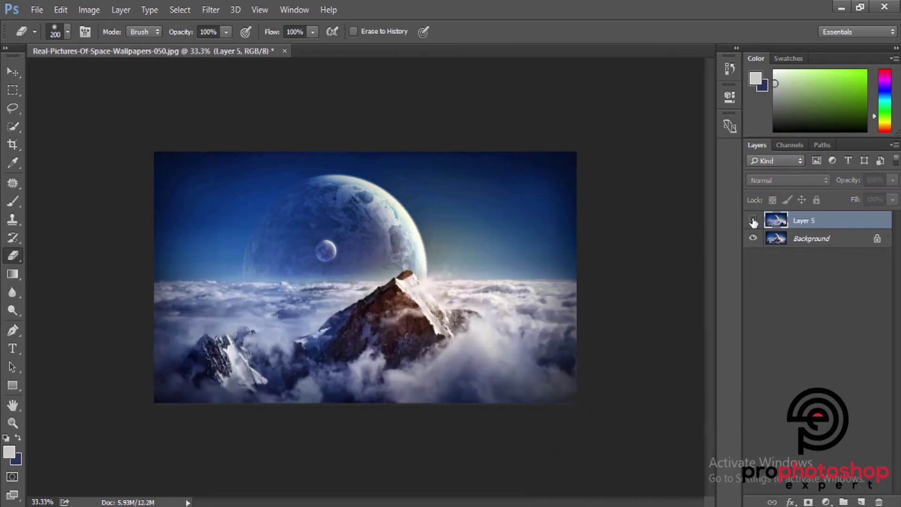
left_click(13, 422)
left_click(232, 410)
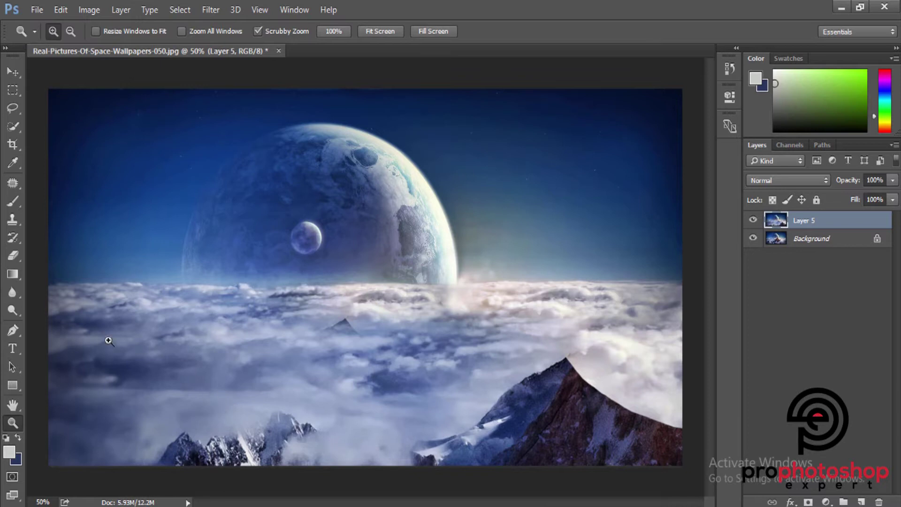
- Patch away the small peaks in the lower-left clouds with nearby cloud texture
left_click(13, 183)
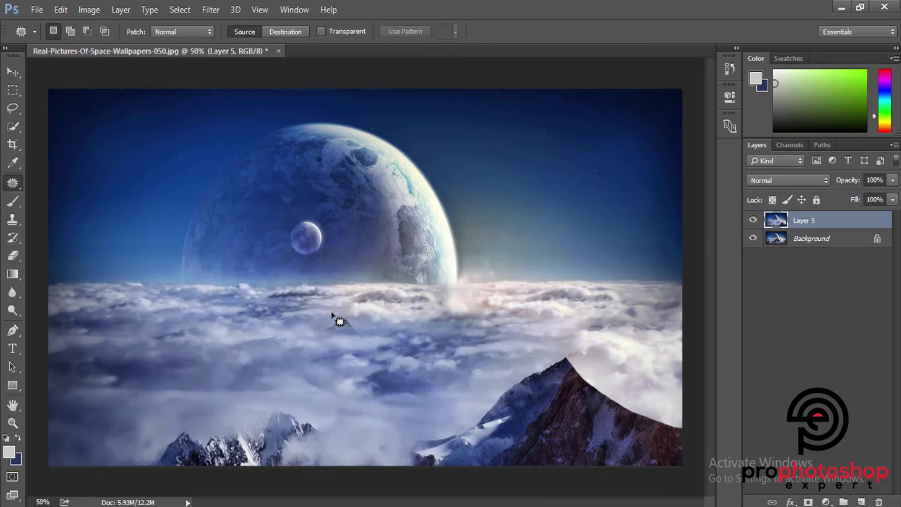
mouse_move(339, 345)
left_mouse_down()
mouse_move(301, 333)
mouse_move(241, 339)
left_mouse_up()
key("ctrl+d")
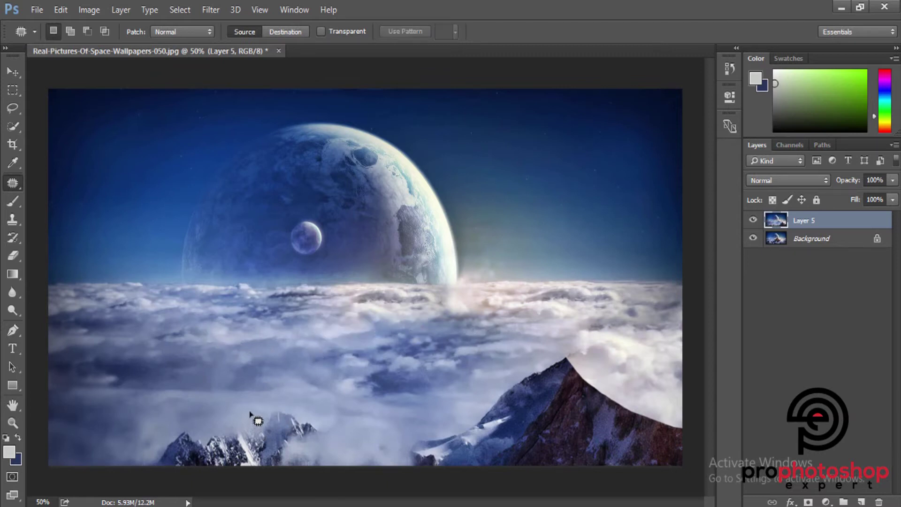
left_click_drag(287, 470, 251, 407)
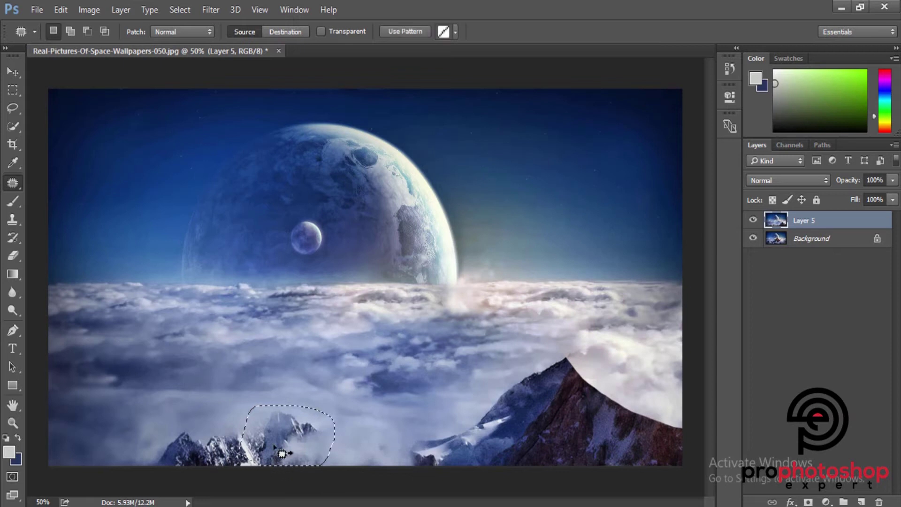
left_click_drag(287, 434, 362, 431)
key("ctrl+d")
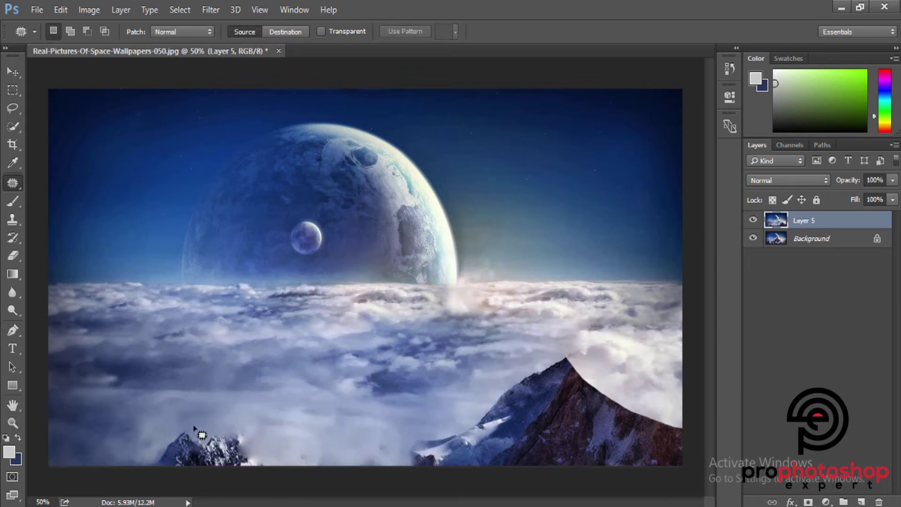
mouse_move(141, 470)
left_mouse_down()
mouse_move(136, 456)
mouse_move(311, 457)
mouse_move(316, 446)
left_mouse_up()
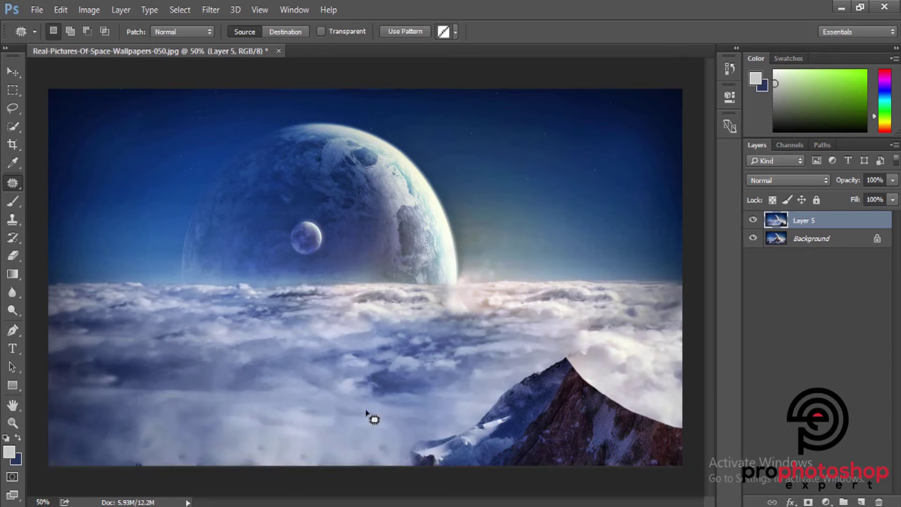
key("ctrl+d")
- Cover the remaining smudges and a lower-left spot with clean cloud patches
mouse_move(260, 423)
left_mouse_down()
mouse_move(245, 423)
mouse_move(348, 427)
left_mouse_up()
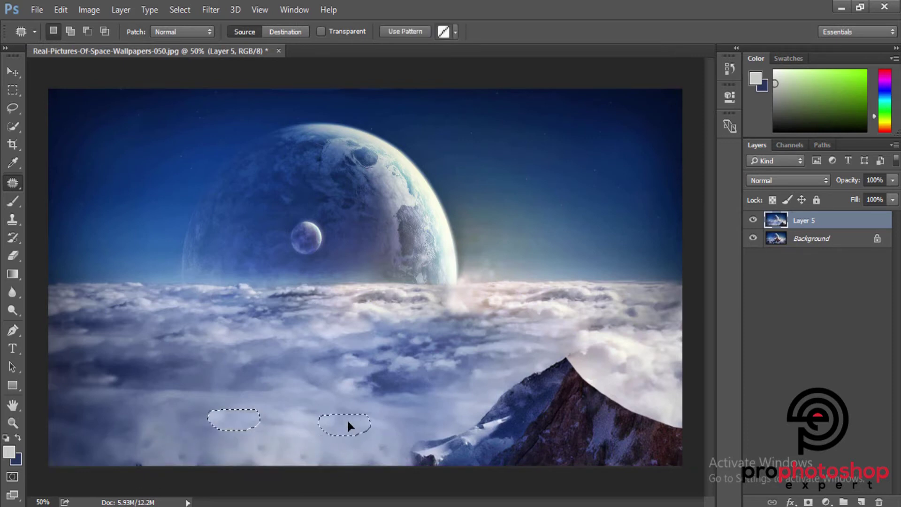
key("ctrl+d")
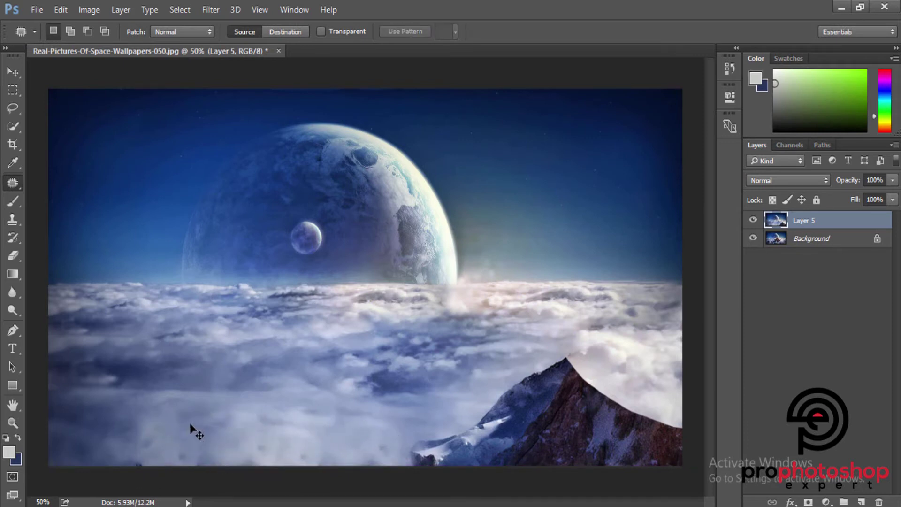
left_click_drag(206, 428, 335, 444)
key("ctrl+d")
left_click_drag(116, 467, 113, 466)
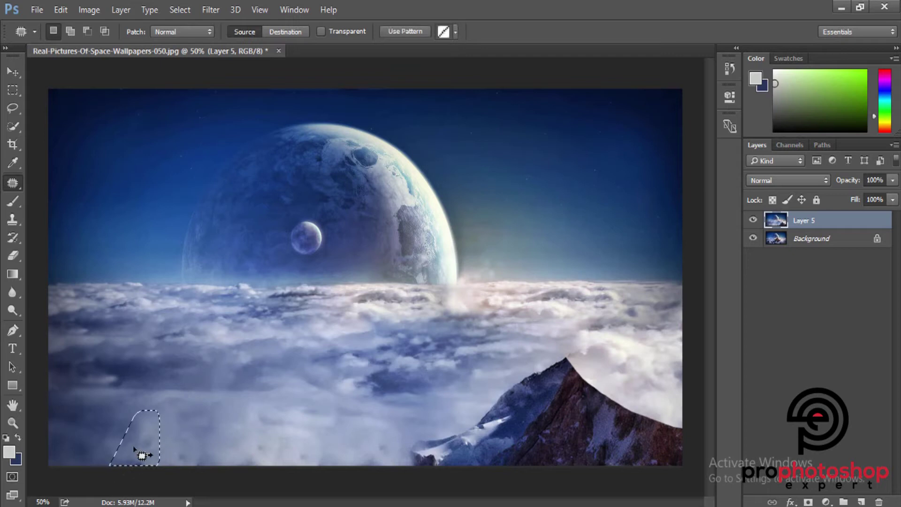
left_click_drag(140, 436, 280, 437)
key("ctrl+d")
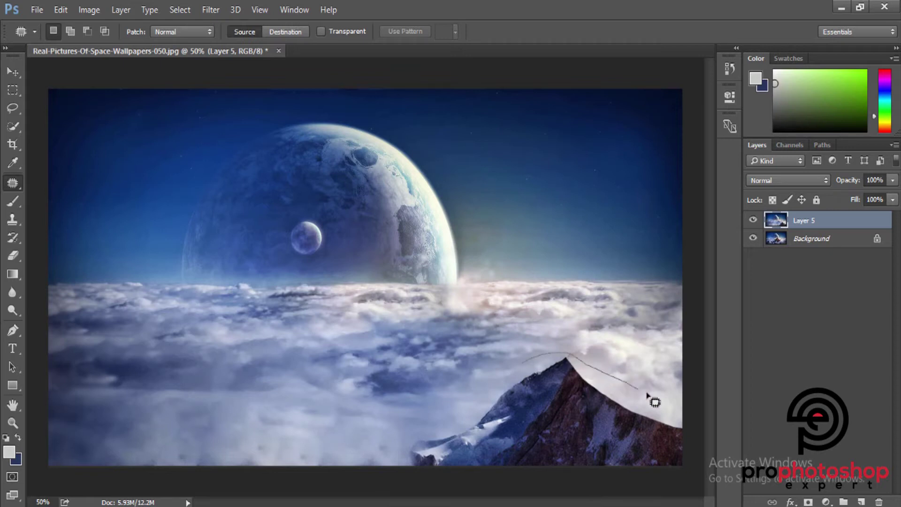
- Replace the mountain peak with clouds from the left and select a leftover bottom-right spot
left_click_drag(401, 470, 393, 466)
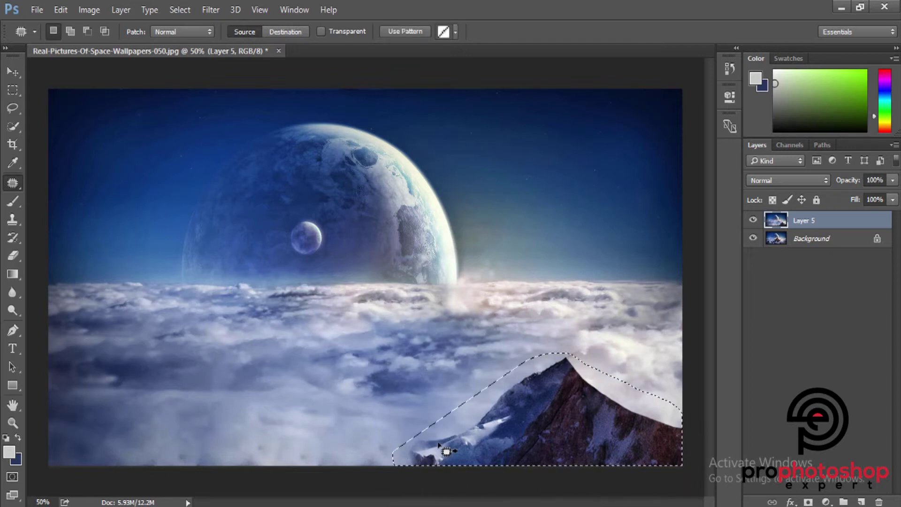
left_click_drag(476, 424, 185, 415)
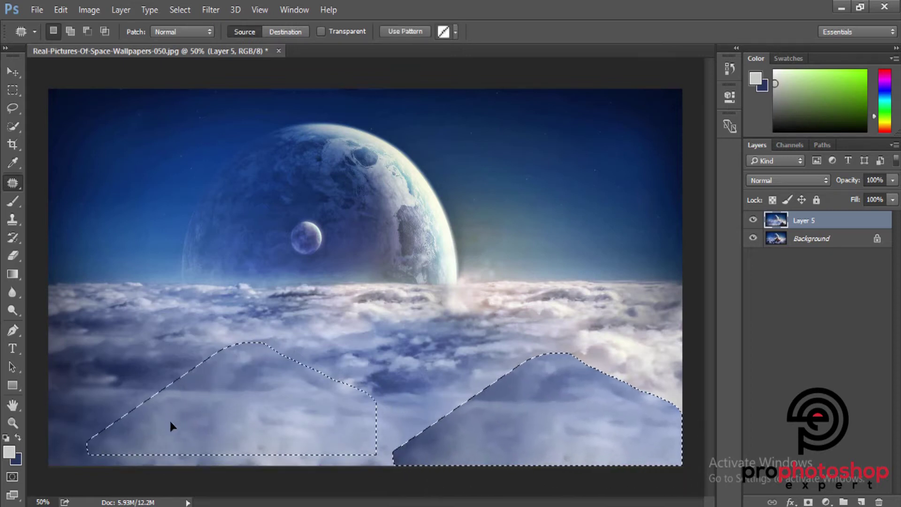
key("ctrl+d")
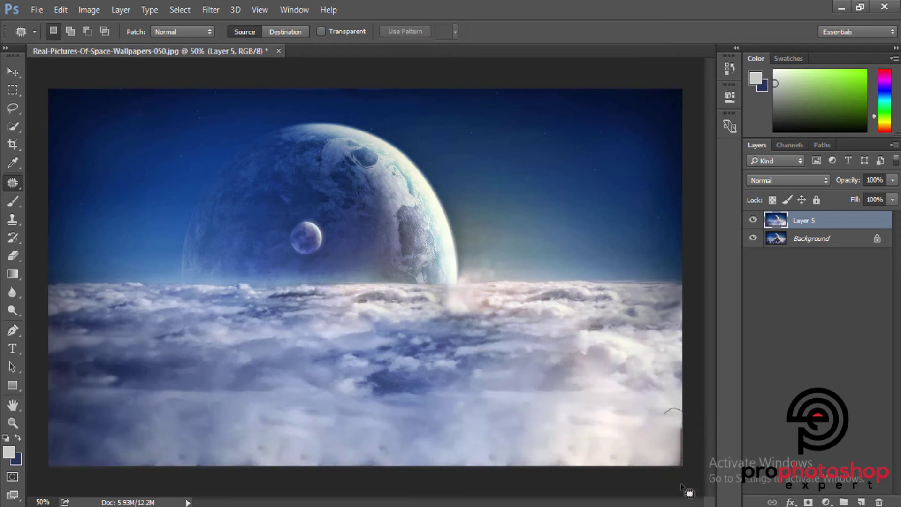
left_click_drag(688, 492, 650, 465)
- Touch up the bottom-right clouds with Clone Stamp, then hide Layer 5 to reveal the mountain photo
left_click(12, 221)
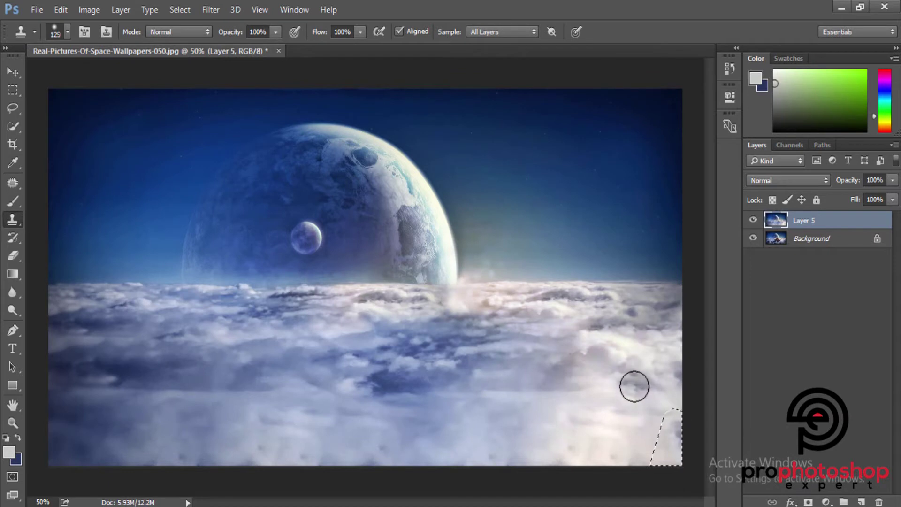
key("bracketright")
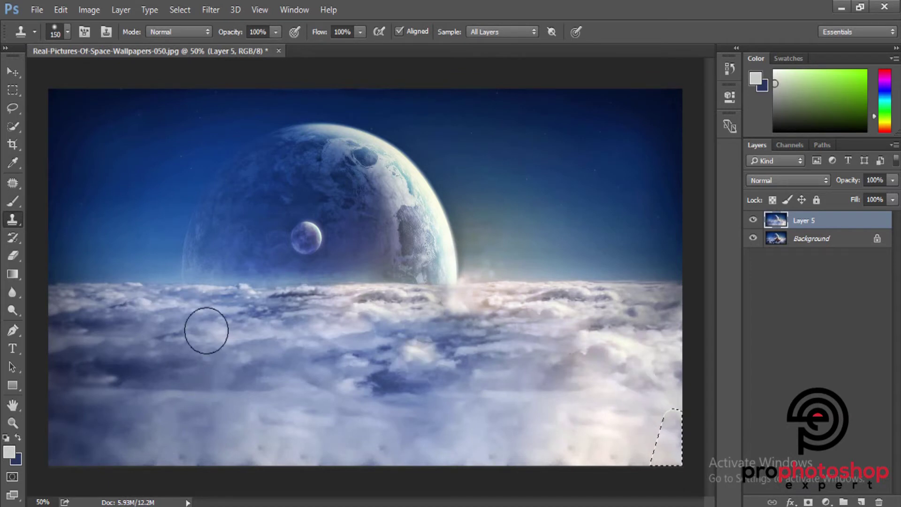
key("ctrl+z")
left_click(13, 91)
left_click(268, 258)
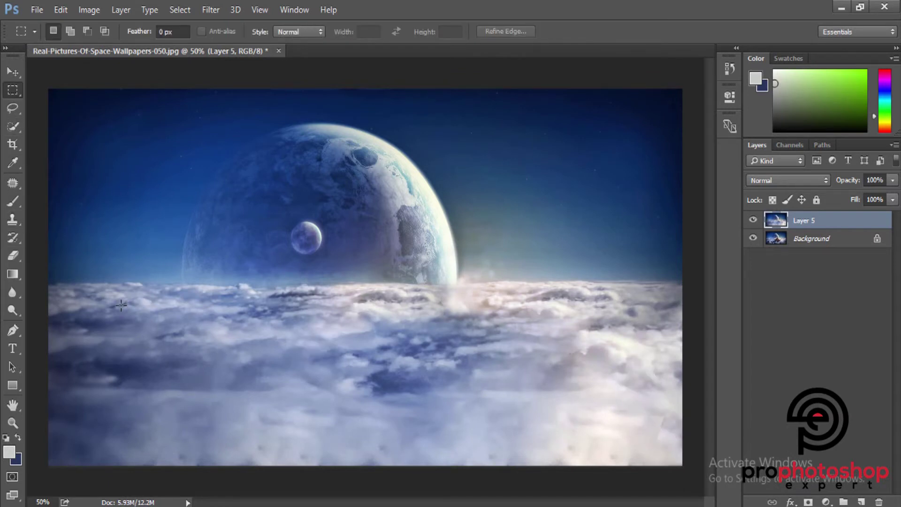
left_click(12, 218)
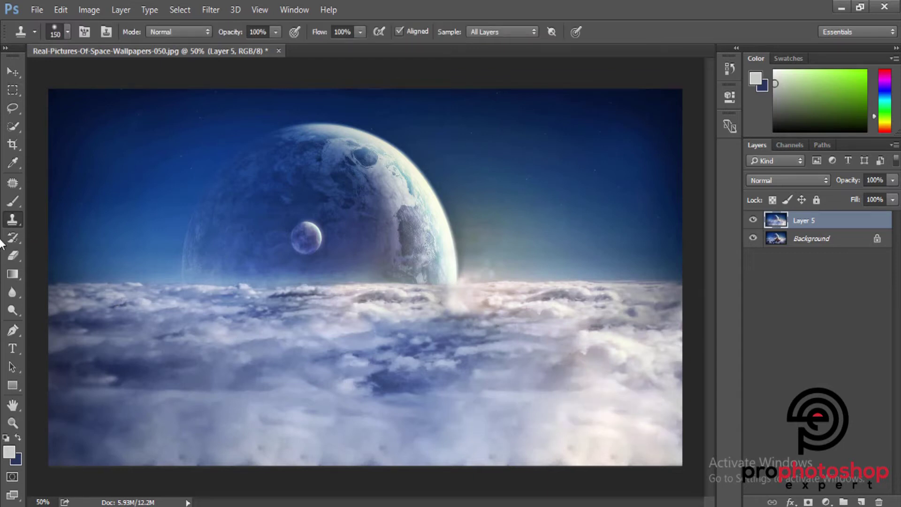
left_click(13, 184)
left_click(753, 219)
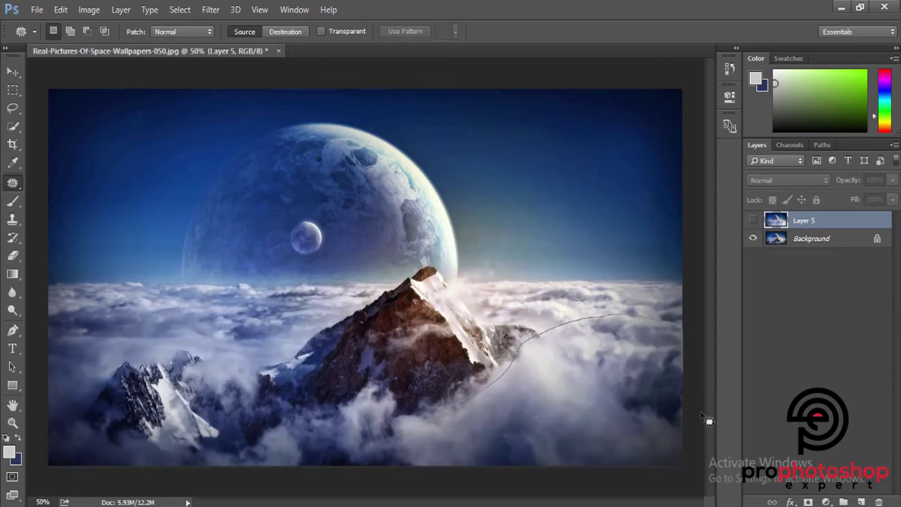
- Copy the clouds right of the mountain onto Layer 6, placed above a visible Layer 5
left_click_drag(374, 447, 374, 451)
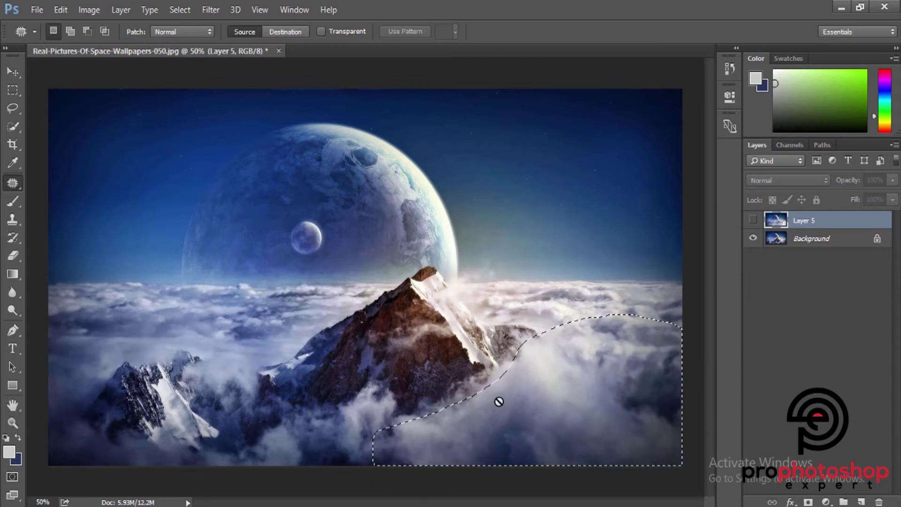
left_click(820, 242)
key("ctrl+j")
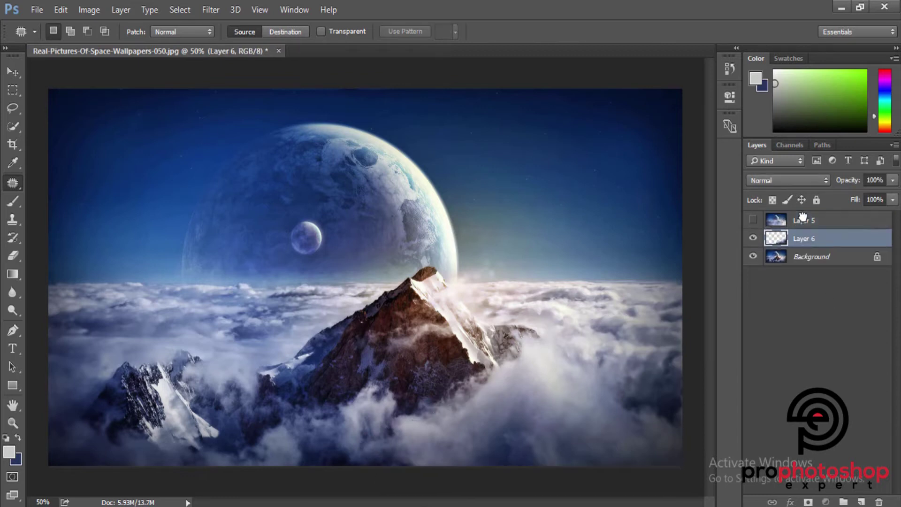
left_click_drag(821, 240, 820, 215)
left_click(753, 238)
- Enlarge Layer 6 as a smart object to about 116% and fit it to the bottom-right corner
right_click(813, 231)
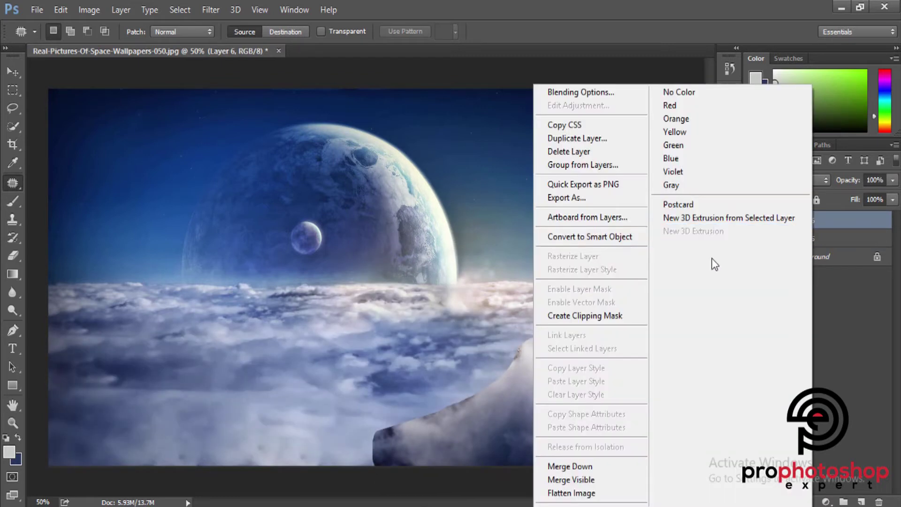
left_click(616, 237)
key("ctrl+t")
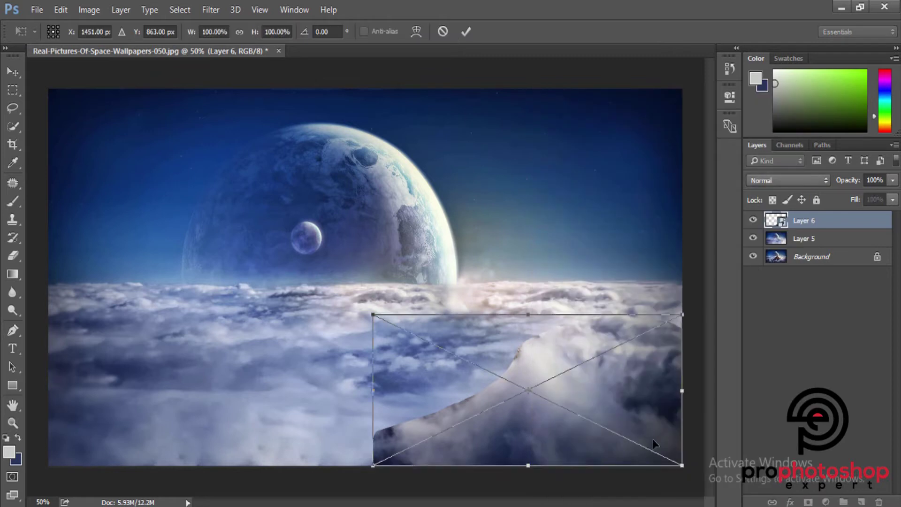
left_click_drag(681, 464, 704, 477)
left_click_drag(633, 439, 625, 438)
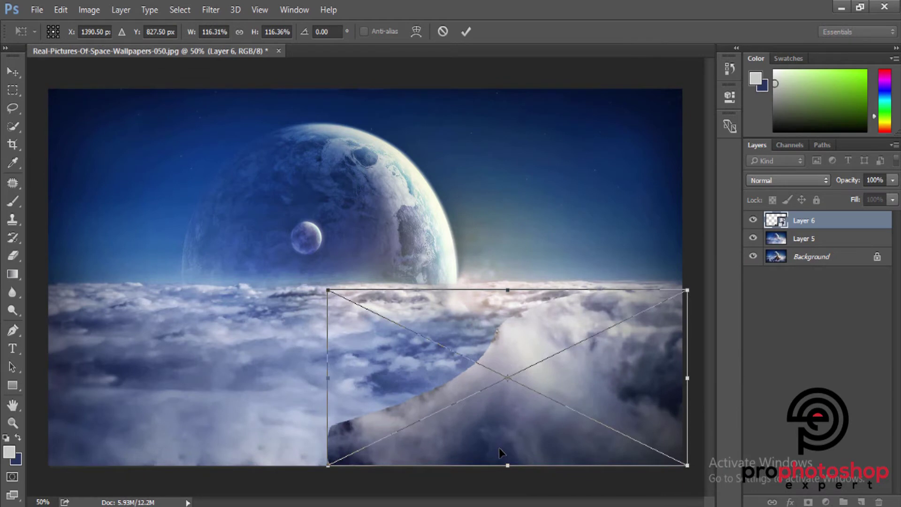
key("Return")
key("j")
- Rasterize Layer 6 and erase its hard lower-left and left edges into the cloud sea
left_click(13, 256)
right_click(810, 225)
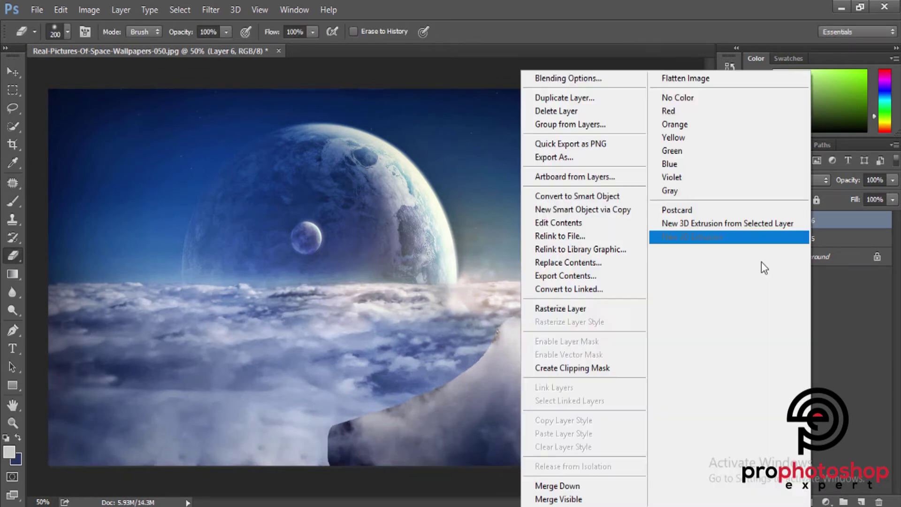
left_click(556, 364)
key("bracketleft")
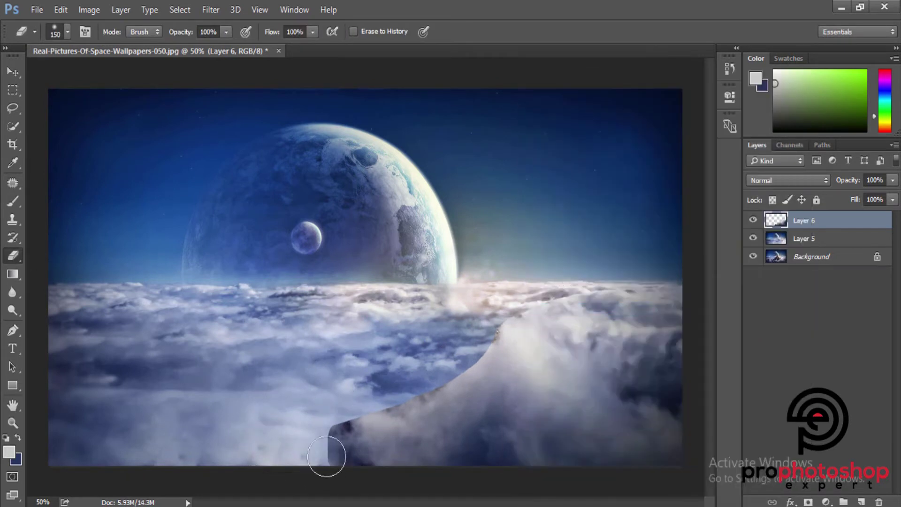
left_click_drag(327, 456, 352, 483)
key("bracketright")
key("bracketright")
left_click_drag(347, 439, 381, 403)
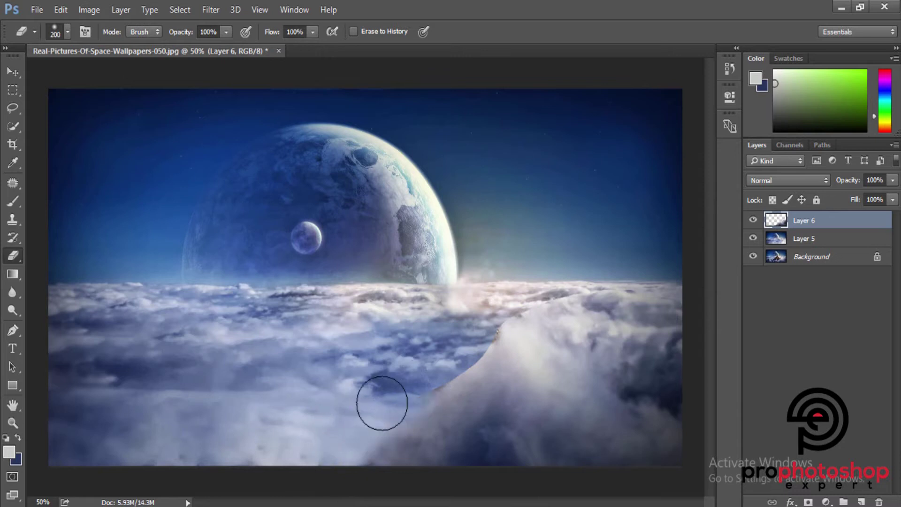
key("bracketright")
mouse_move(469, 346)
left_mouse_down()
mouse_move(664, 261)
mouse_move(511, 298)
mouse_move(414, 369)
left_mouse_up()
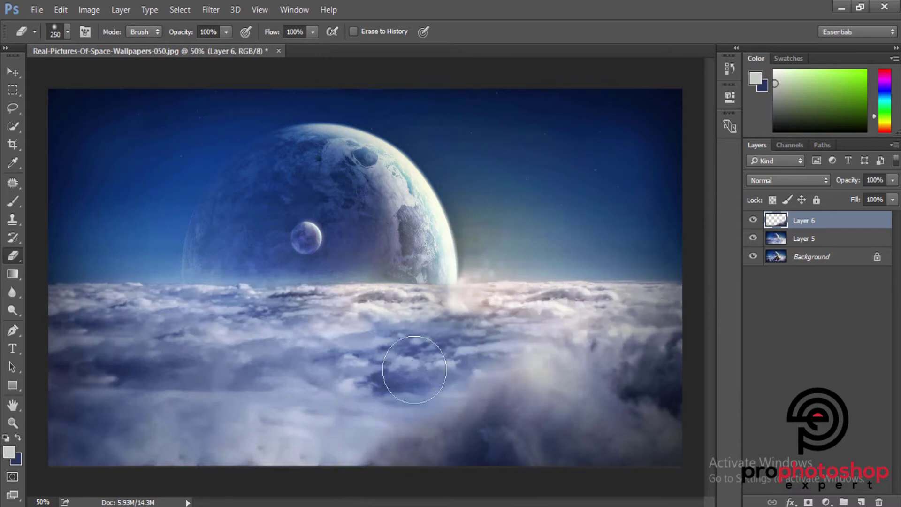
- Duplicate the blended cloud layer as Layer 6 copy and begin transforming it
key("bracketright")
left_click(754, 220)
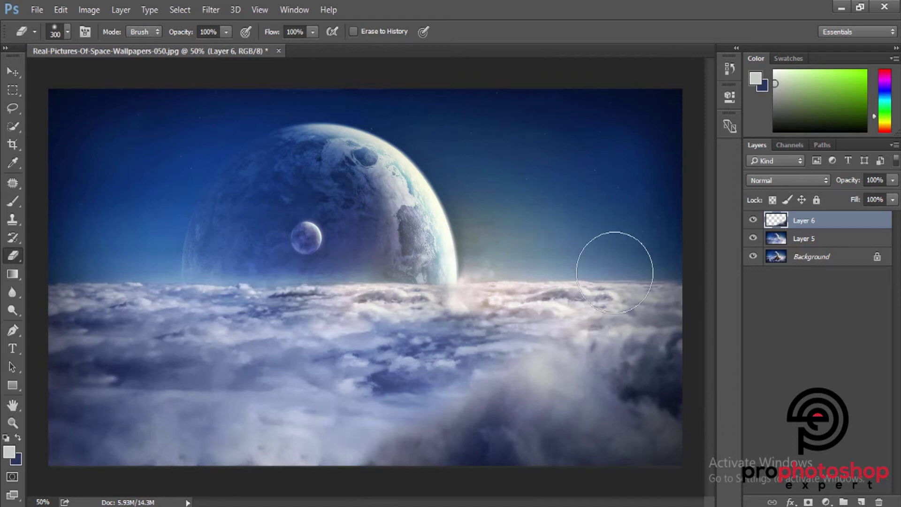
key("ctrl+j")
key("ctrl+t")
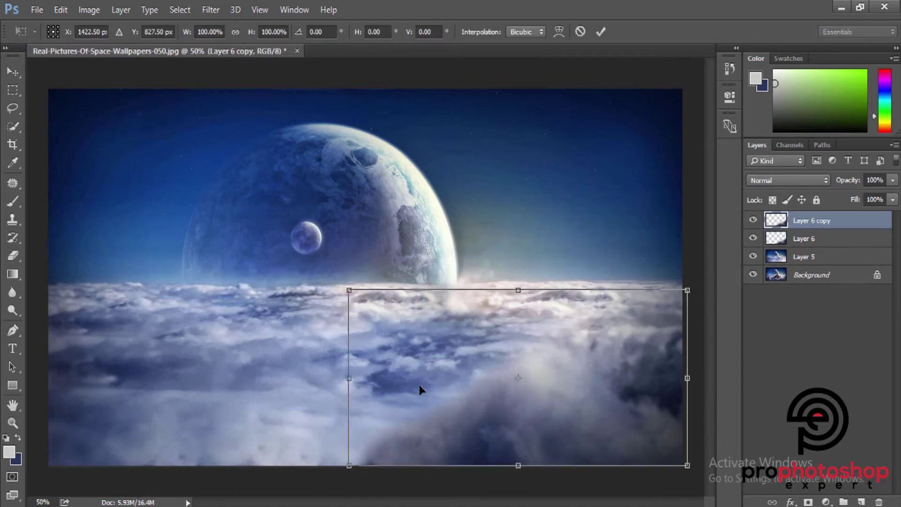
- Convert Layer 6 copy to a smart object, flip it horizontally and move it left
key("Return")
right_click(830, 223)
left_click(615, 235)
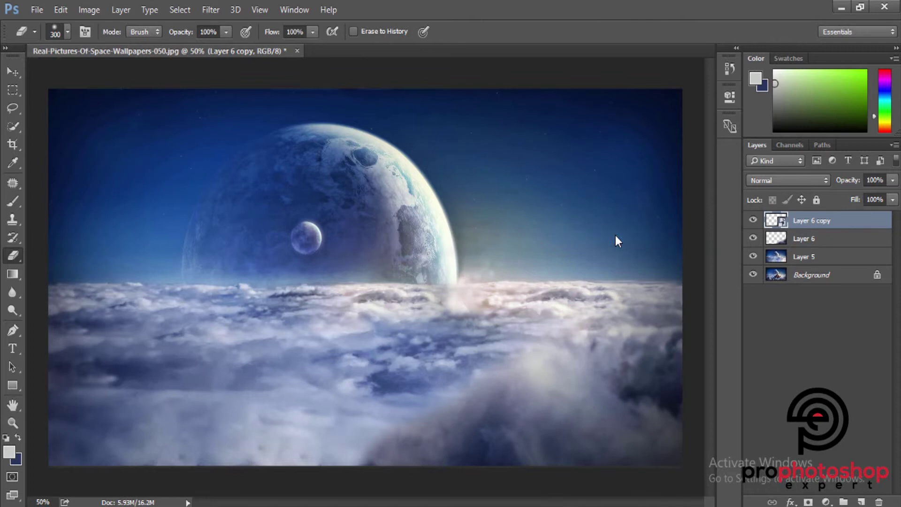
key("ctrl+t")
left_click_drag(344, 380, 685, 375)
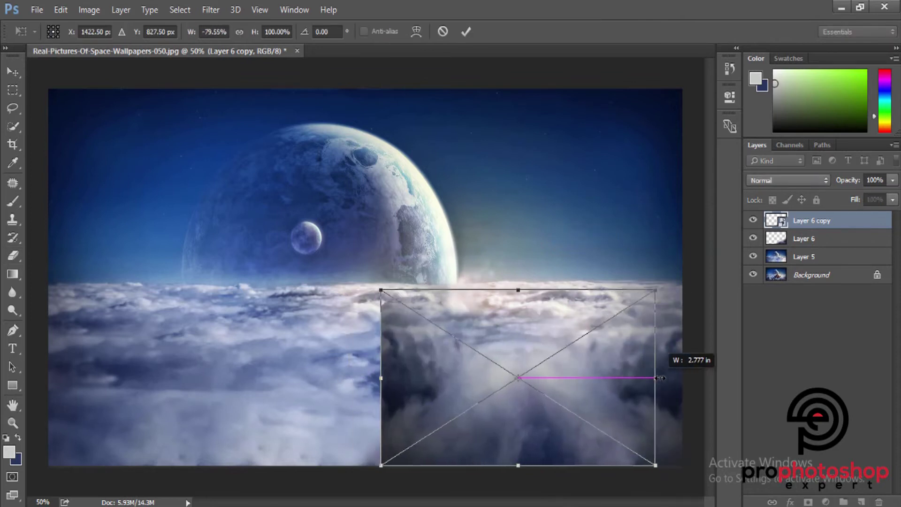
left_click_drag(573, 396, 413, 398)
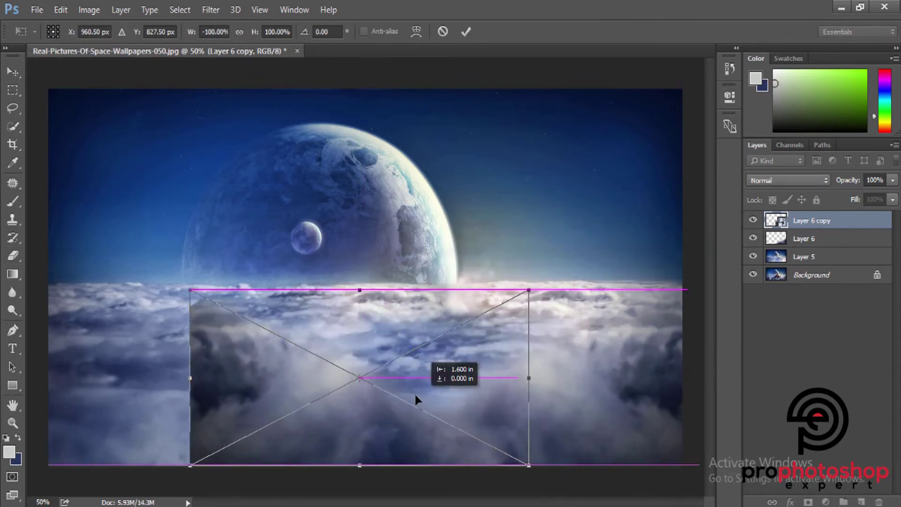
key("Return")
- Rasterize Layer 6 copy and erase its hard vertical and lower-left edges
key("e")
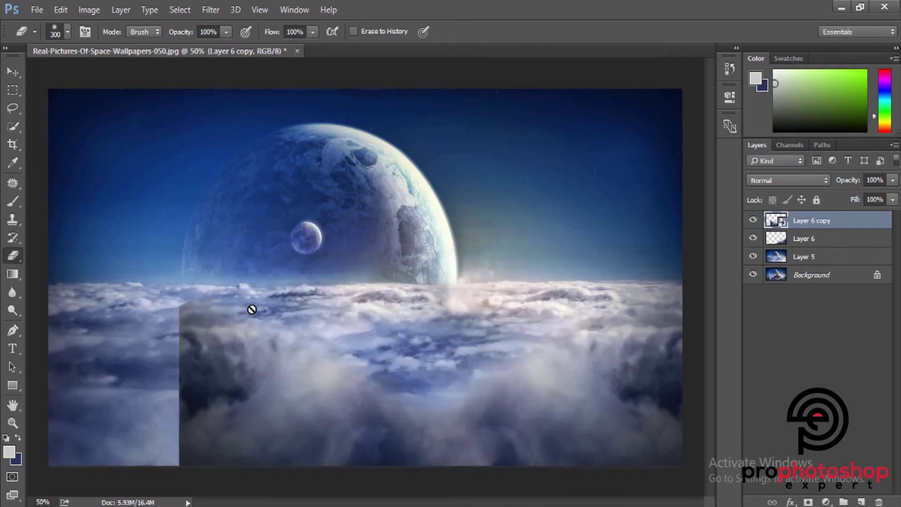
right_click(824, 225)
left_click(610, 309)
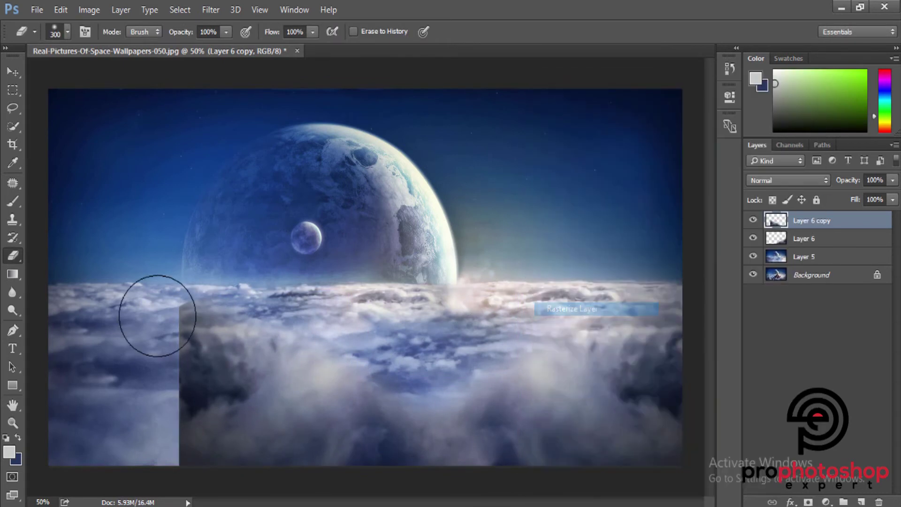
left_click_drag(163, 312, 231, 301)
left_click_drag(143, 438, 161, 328)
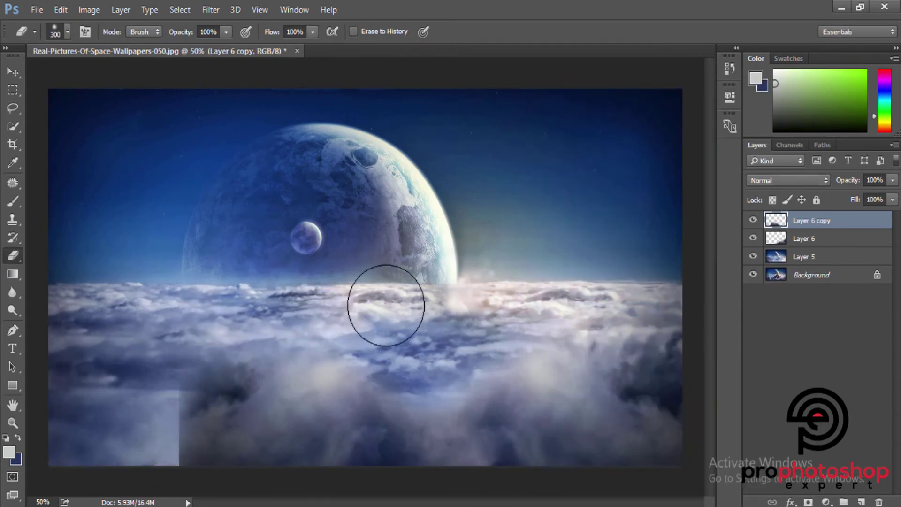
key("bracketright")
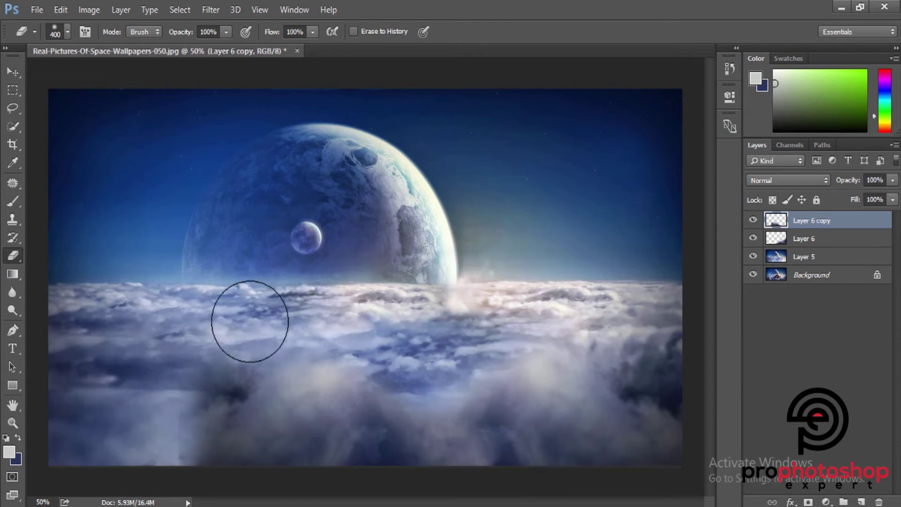
- Apply a Curves adjustment to Layer 6 copy raising the midtone from input 131 to output 143
left_click(89, 9)
mouse_move(106, 44)
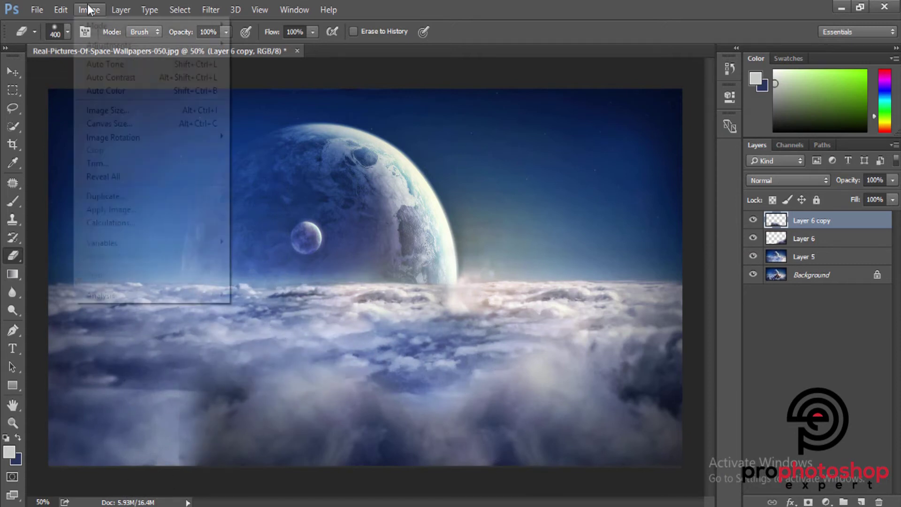
left_click(256, 75)
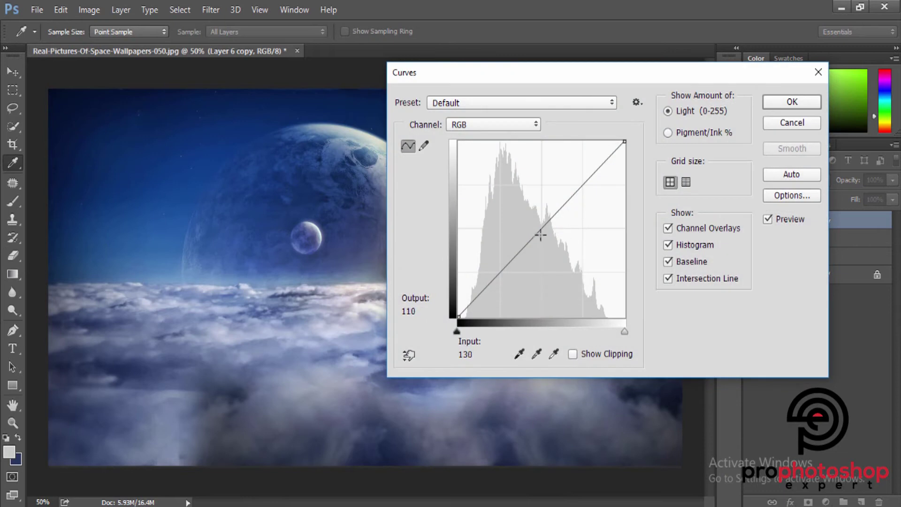
left_click_drag(543, 228, 544, 217)
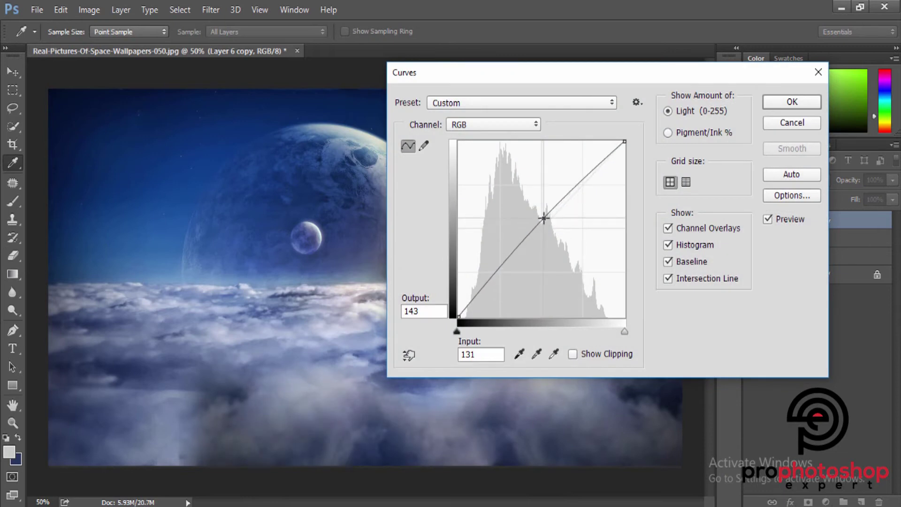
left_click(777, 105)
key("e")
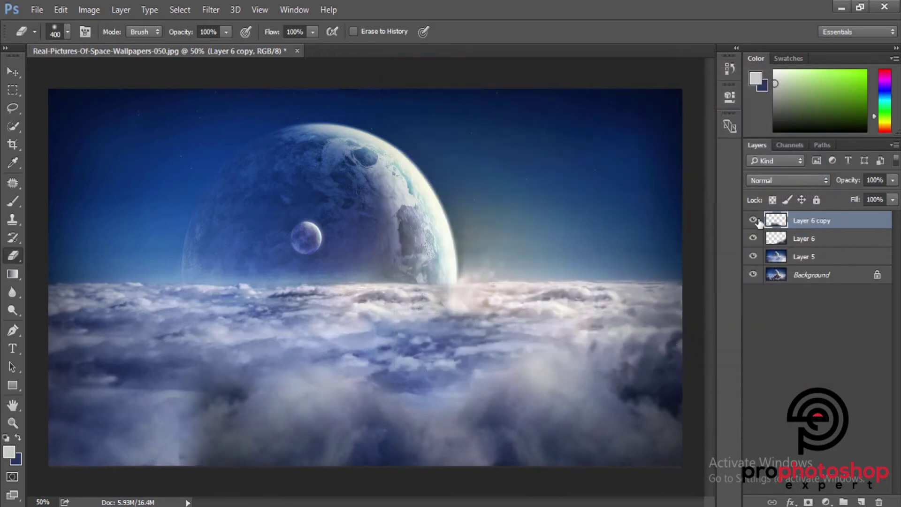
left_click(755, 221)
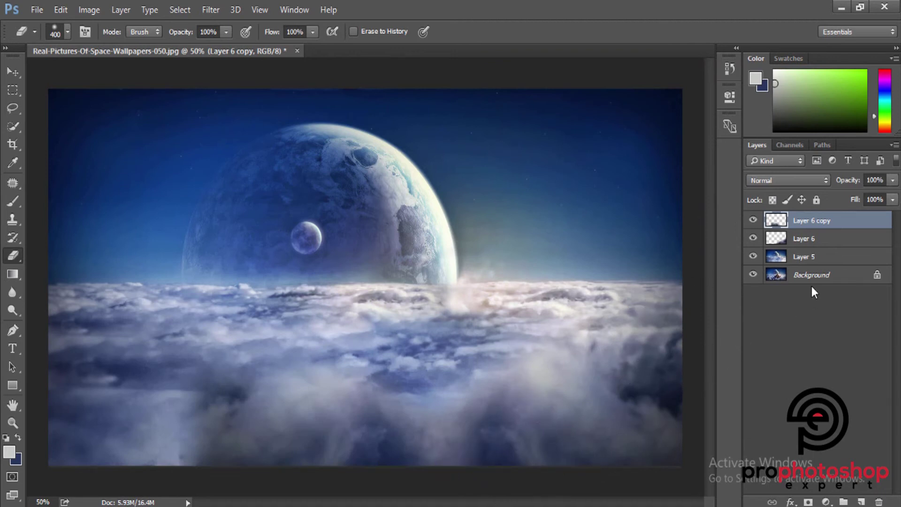
- Scale Layer 6 copy as a smart object to about 182% and shift it left and up
right_click(844, 222)
left_click(635, 237)
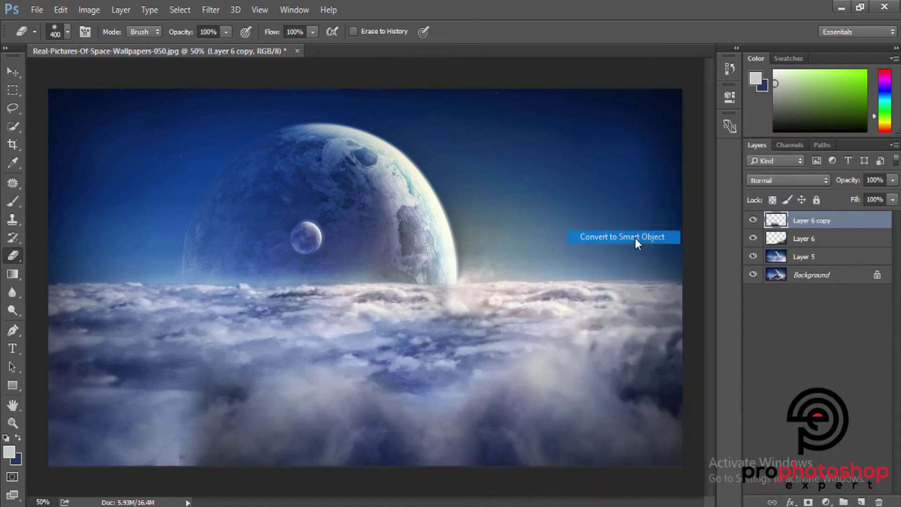
key("ctrl+t")
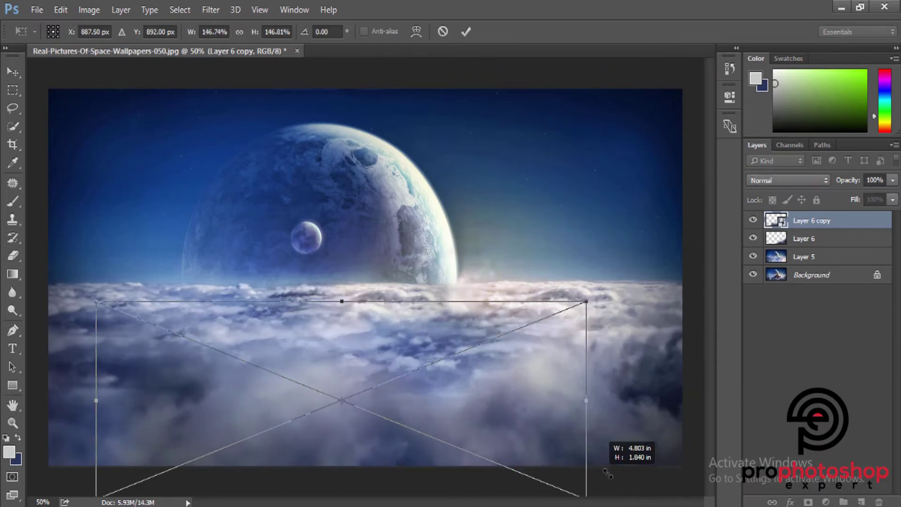
left_click_drag(503, 466, 616, 488)
left_click_drag(520, 446, 469, 444)
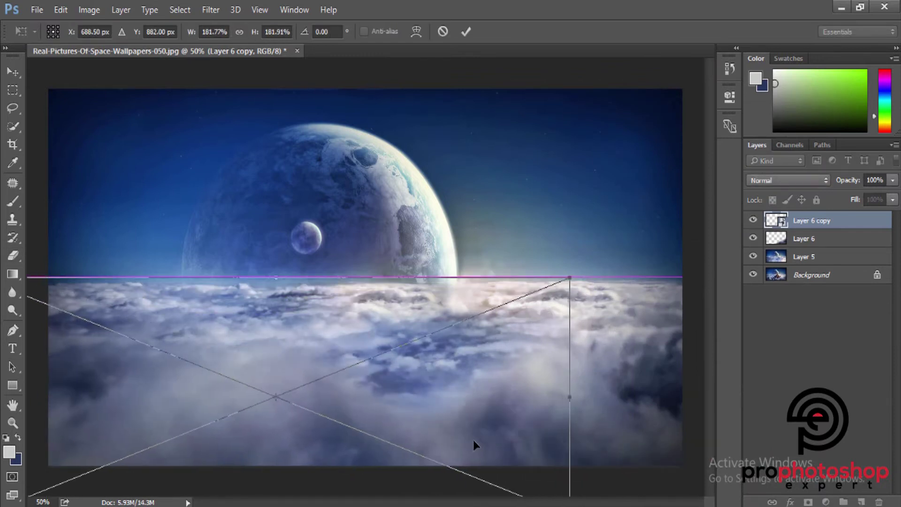
key("Return")
- Rasterize Layer 6 copy after comparing the image with it hidden
key("e")
key("ctrl+minus")
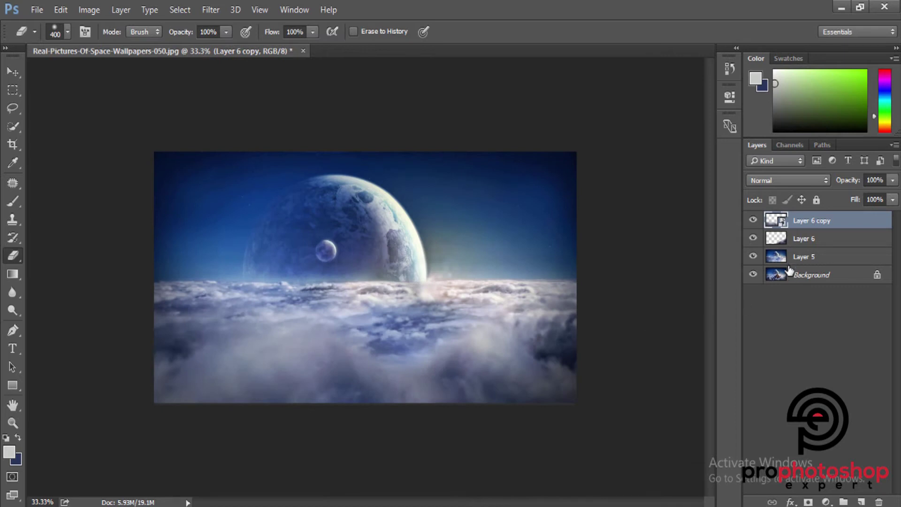
left_click(753, 220)
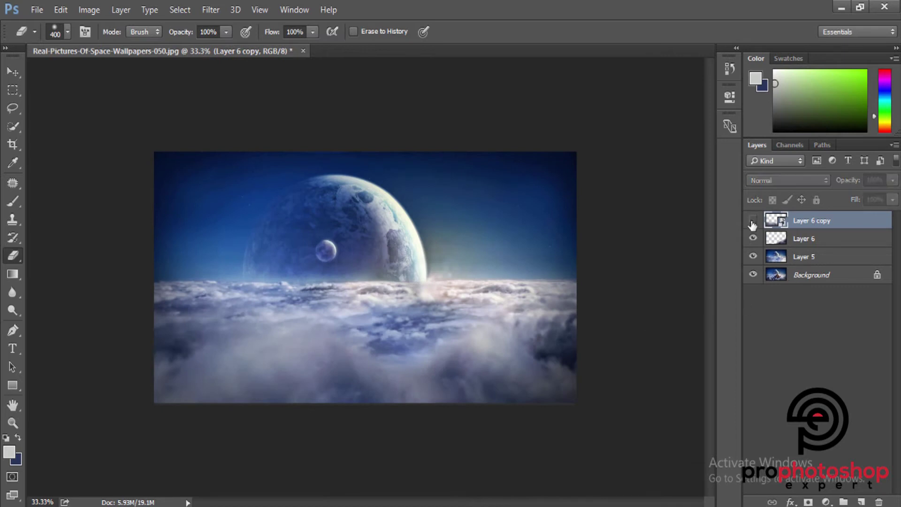
right_click(813, 228)
left_click(605, 321)
key("ctrl+plus")
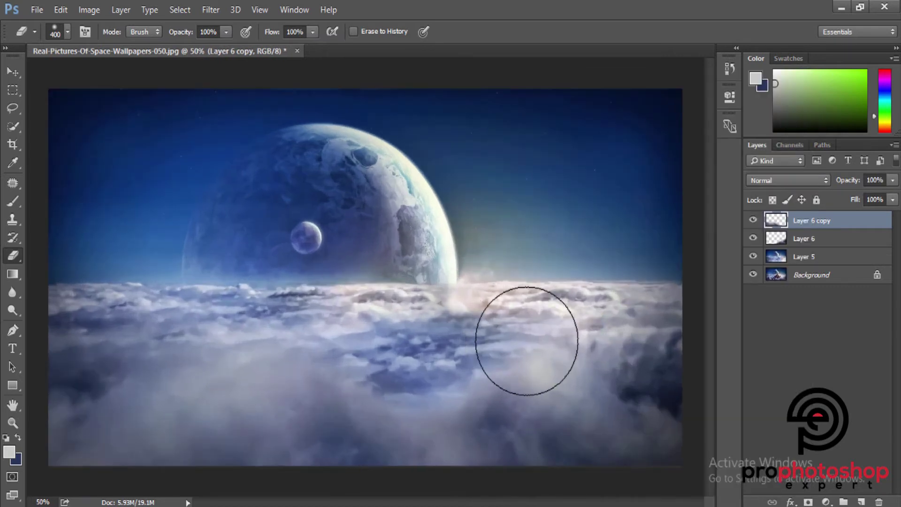
- Work on Layer 6 with a large eraser of 500–900, toggling its visibility to compare
left_click(804, 239)
key("bracketright")
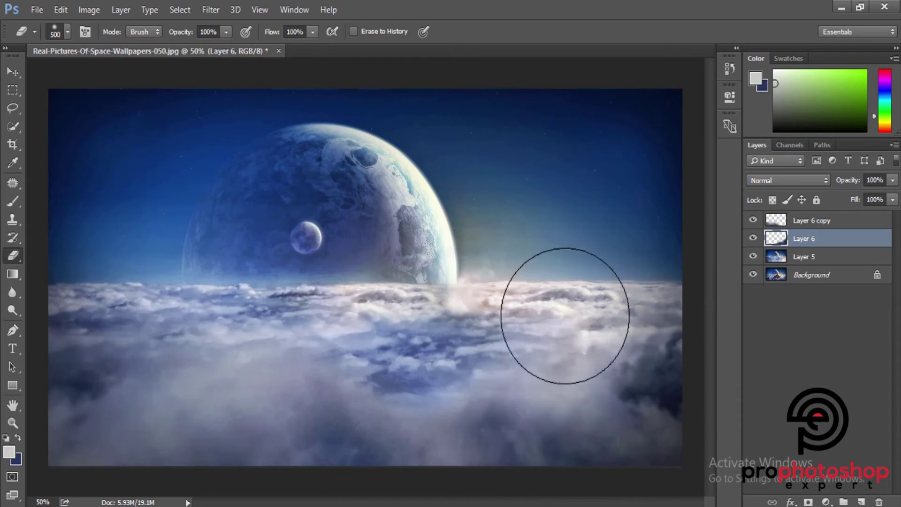
key("bracketleft")
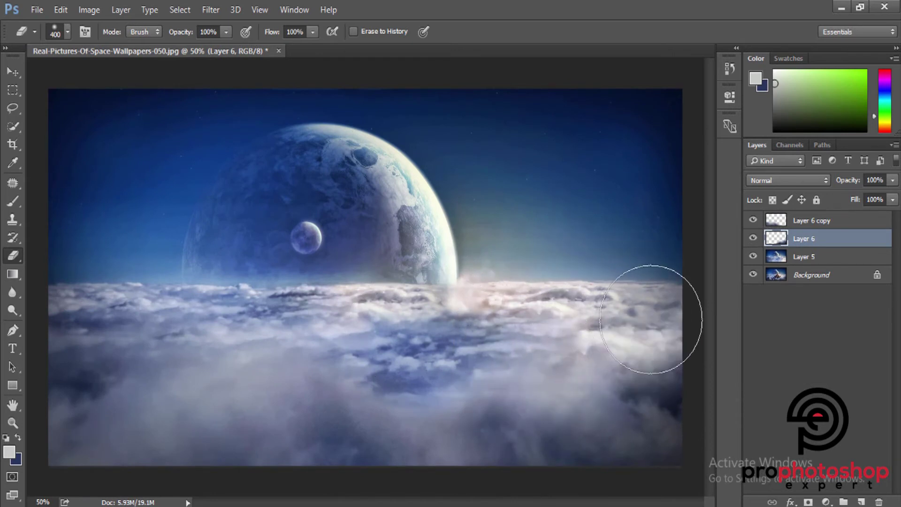
key("ctrl+minus")
key("bracketright")
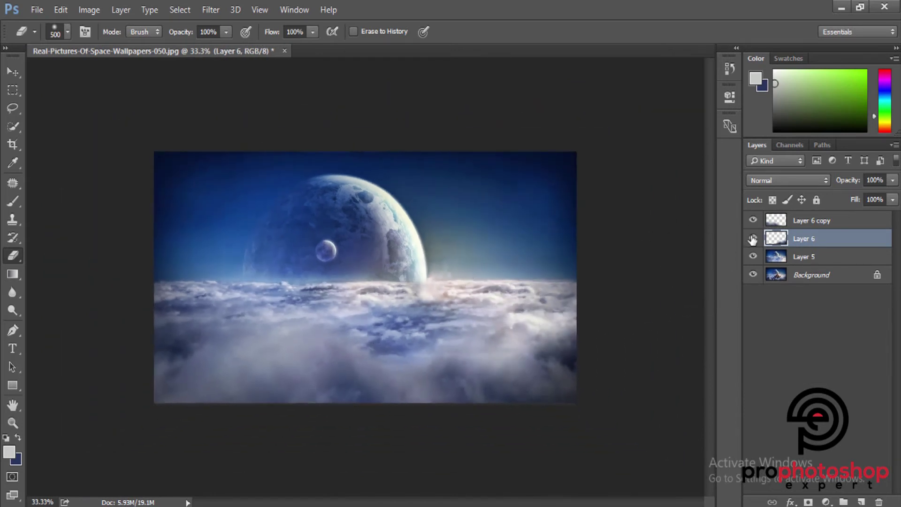
left_click(754, 240)
left_click(753, 240)
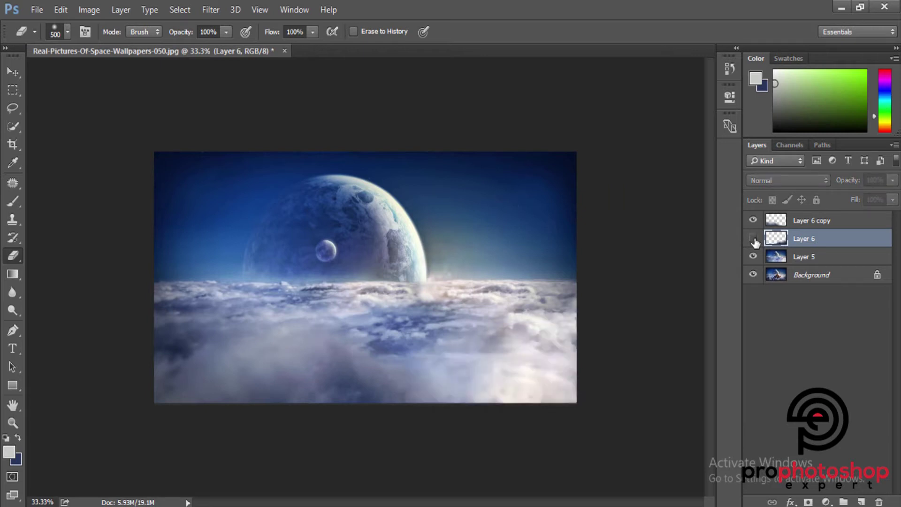
left_click(753, 239)
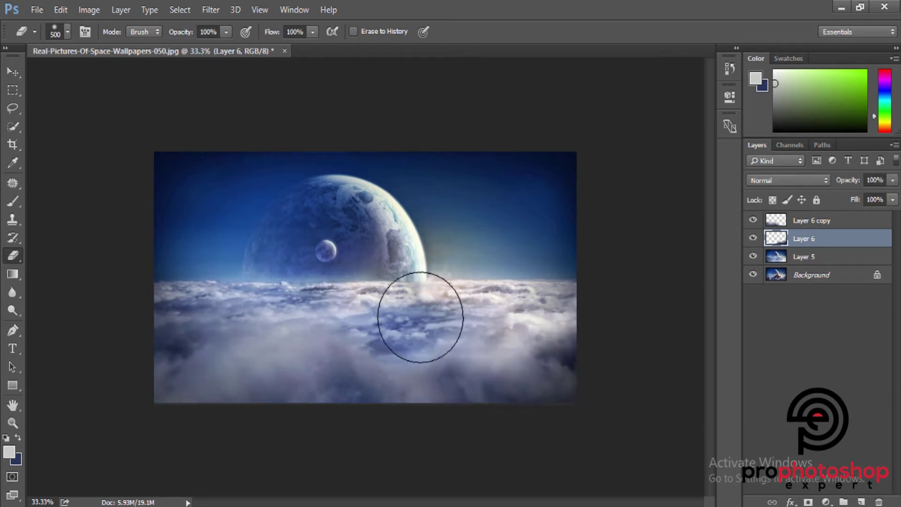
key("bracketright")
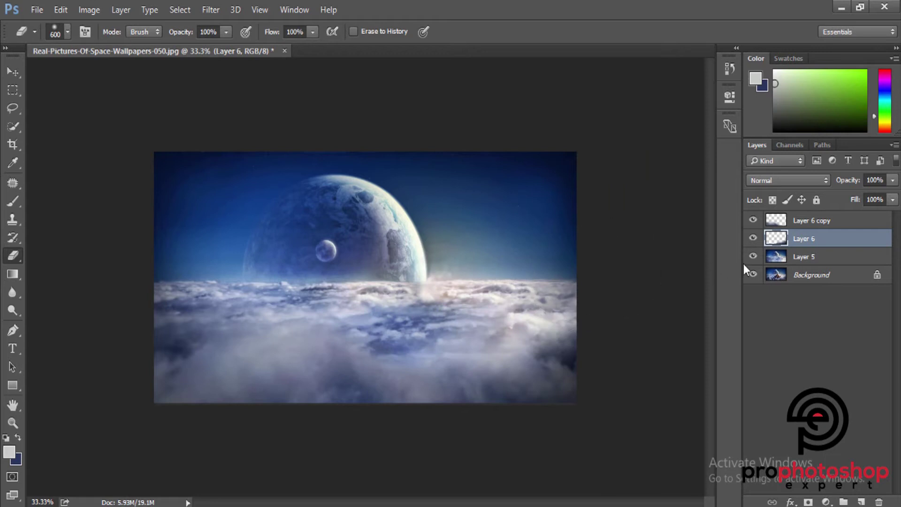
key("bracketright")
key("bracketright")
key("bracketright")
- Merge Layer 6 copy, Layer 6 and Layer 5 into a single Layer 6 copy
key("alt+bracketright")
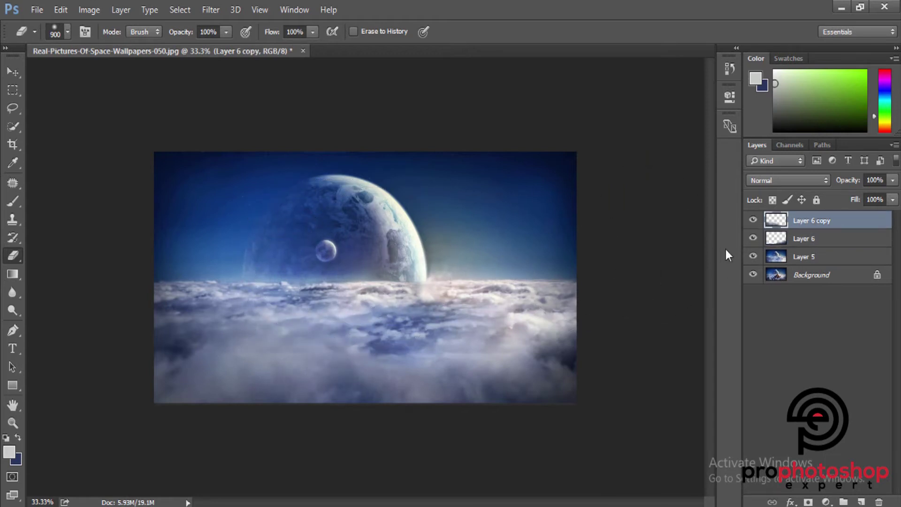
left_click(754, 221)
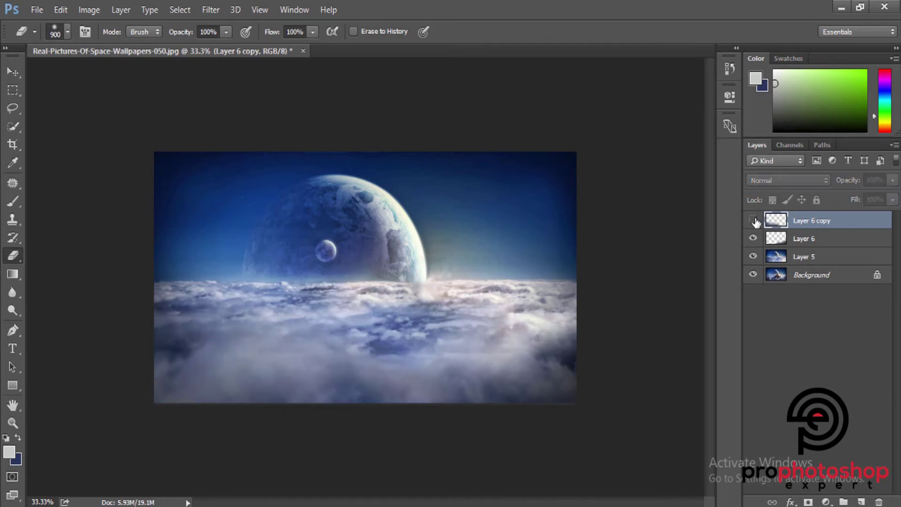
key("ctrl+plus")
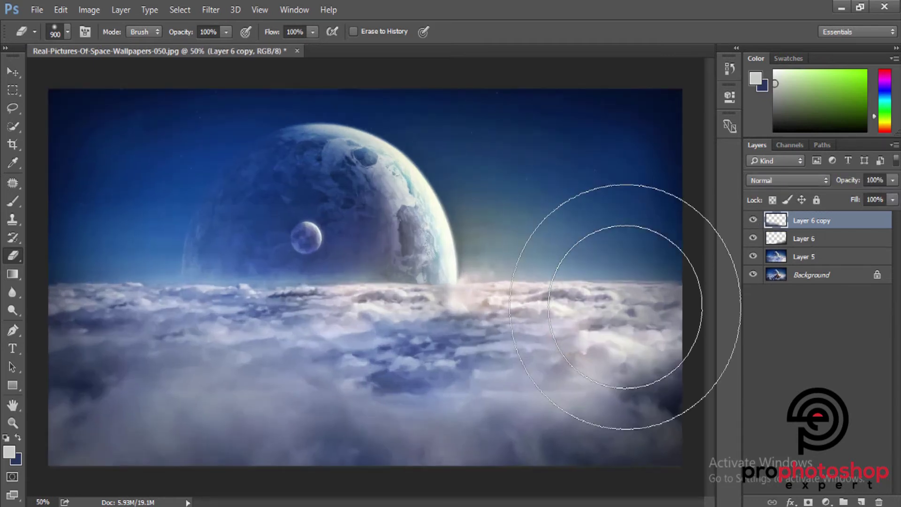
key("ctrl+minus")
left_click(814, 256, "shift")
right_click(814, 256)
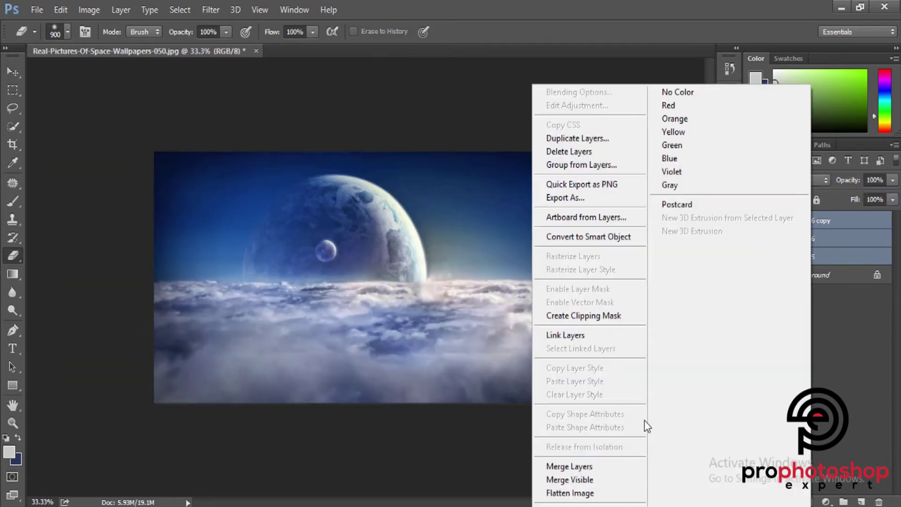
left_click(590, 464)
key("ctrl+minus")
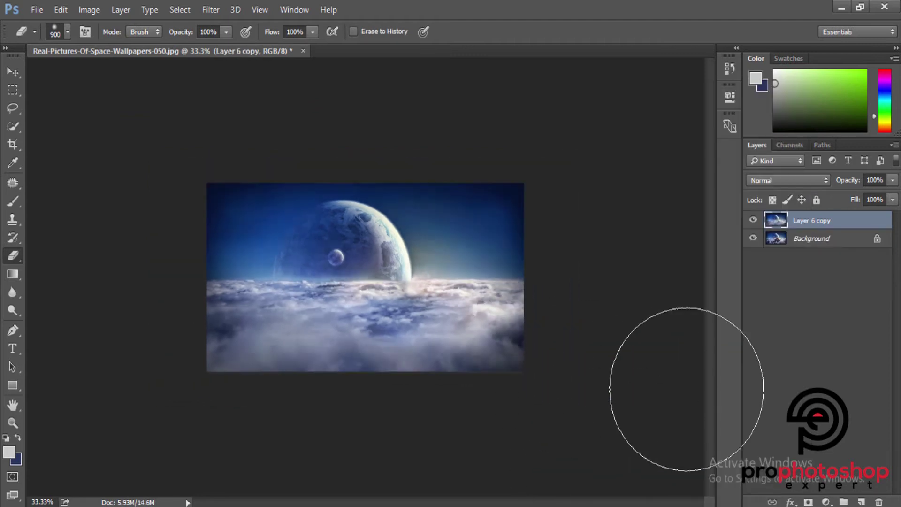
key("ctrl+plus")
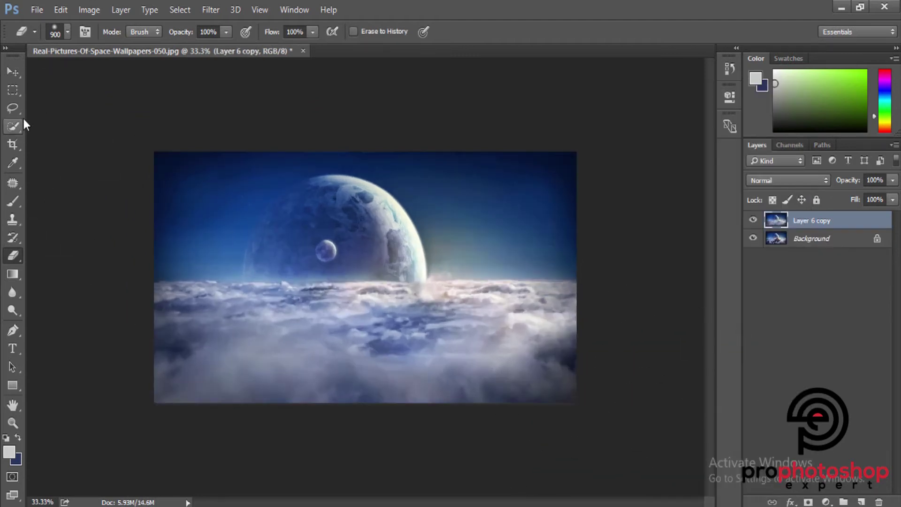
- Copy the rectangular planet, sky and upper cloud area onto a new Layer 1
left_click(13, 90)
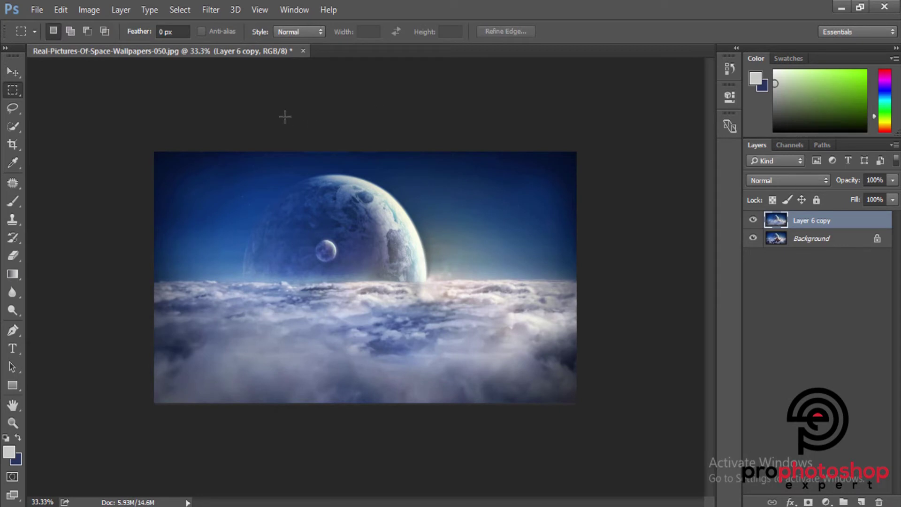
left_click_drag(221, 152, 612, 311)
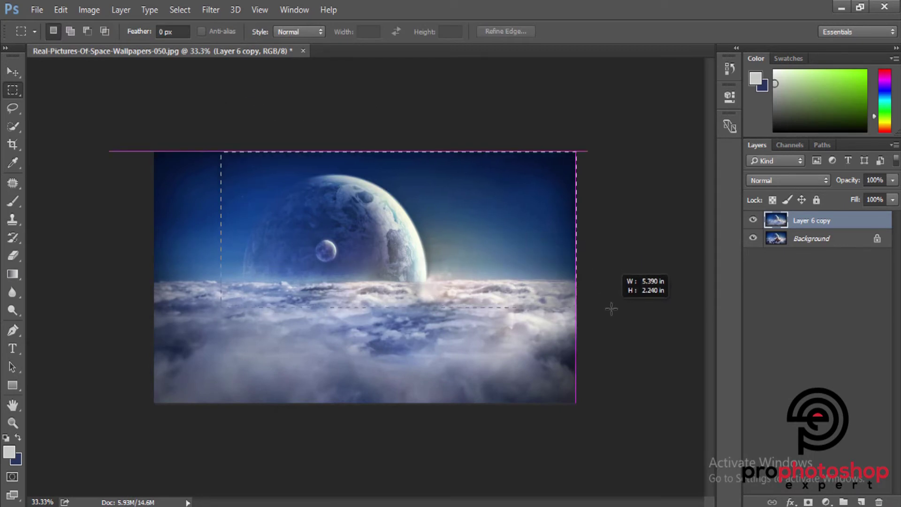
key("ctrl+j")
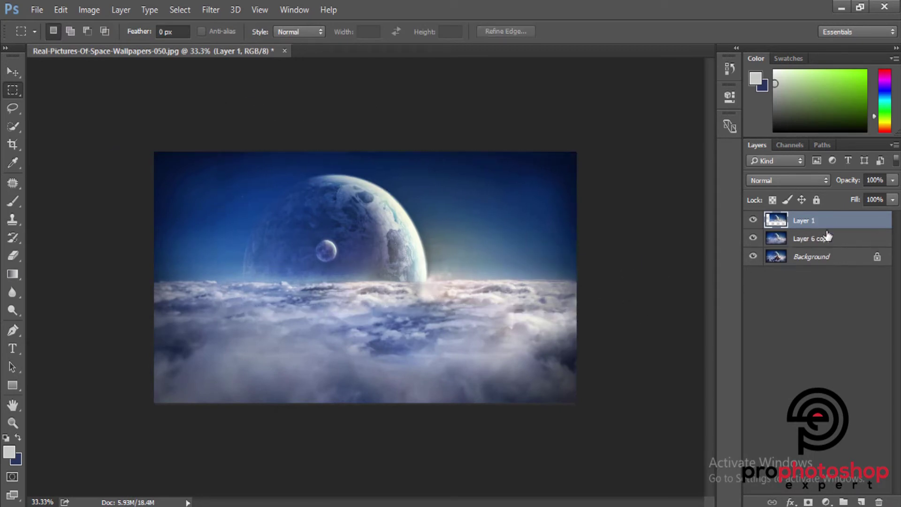
- Flip Layer 1 horizontally to -100% width as a smart object, then rasterize it
right_click(824, 221)
left_click(586, 236)
key("ctrl+t")
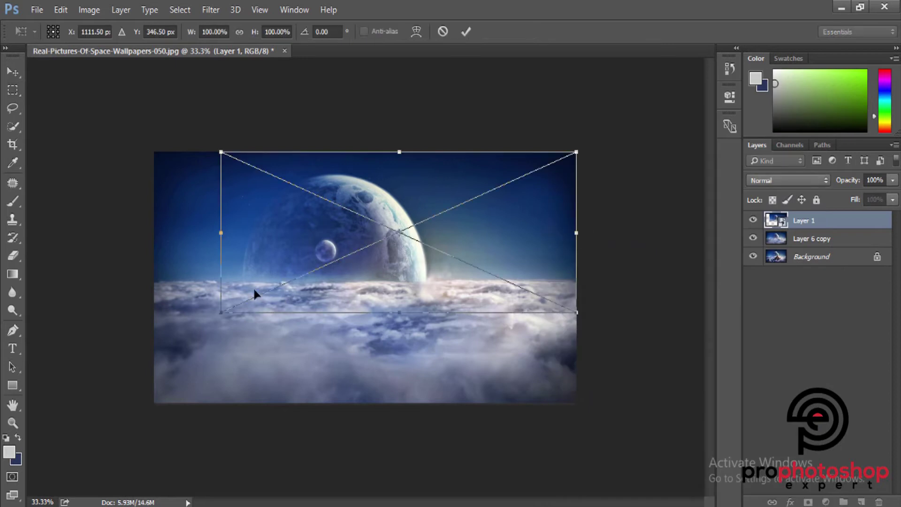
left_click_drag(222, 232, 581, 281)
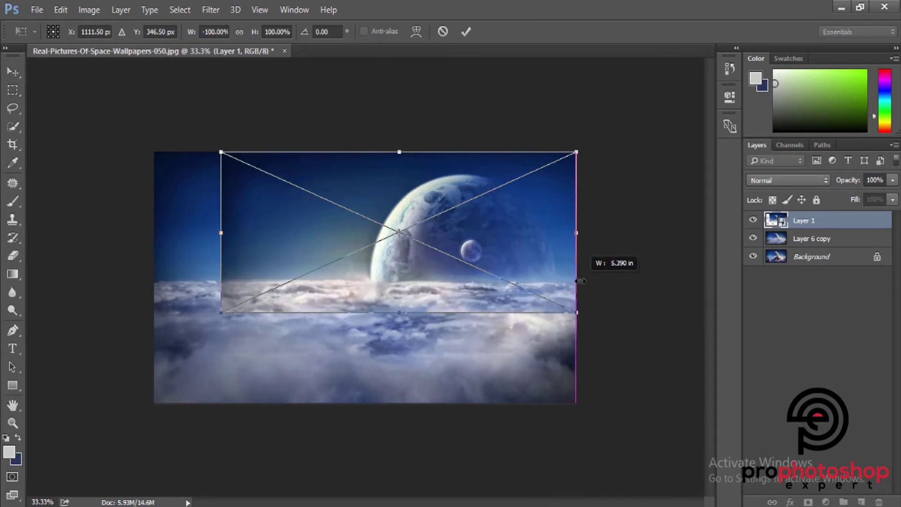
left_click_drag(581, 281, 581, 281)
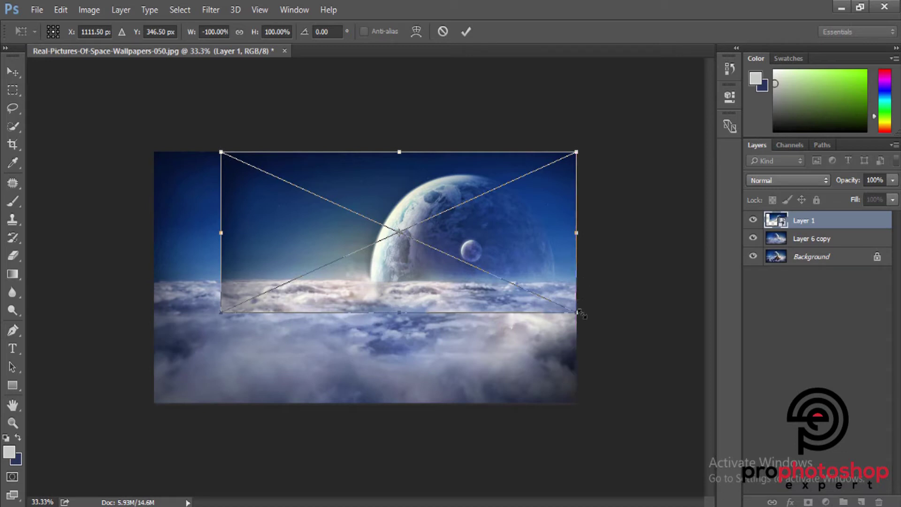
key("Return")
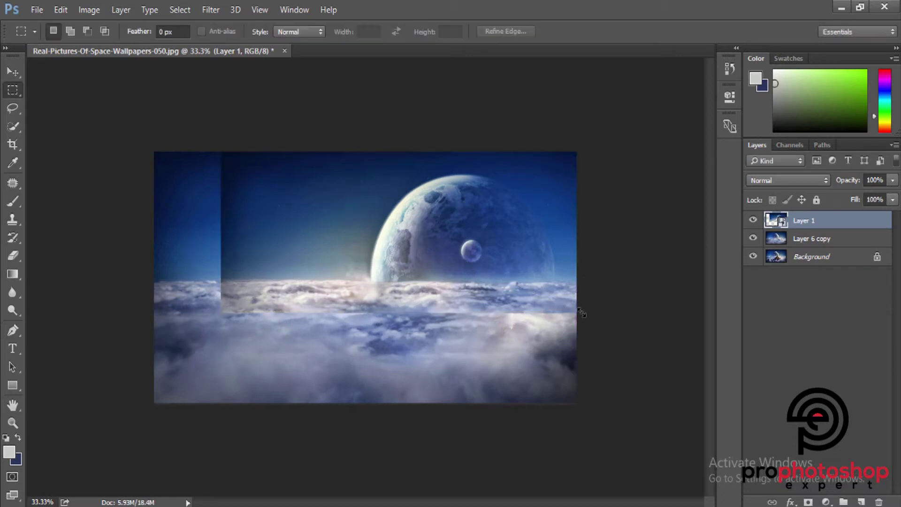
key("ctrl+plus")
right_click(805, 224)
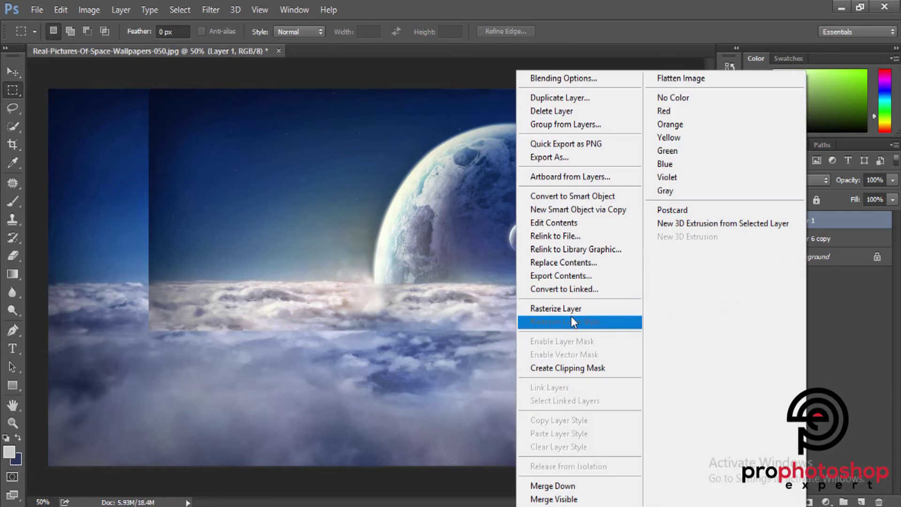
left_click(568, 312)
key("ctrl+minus")
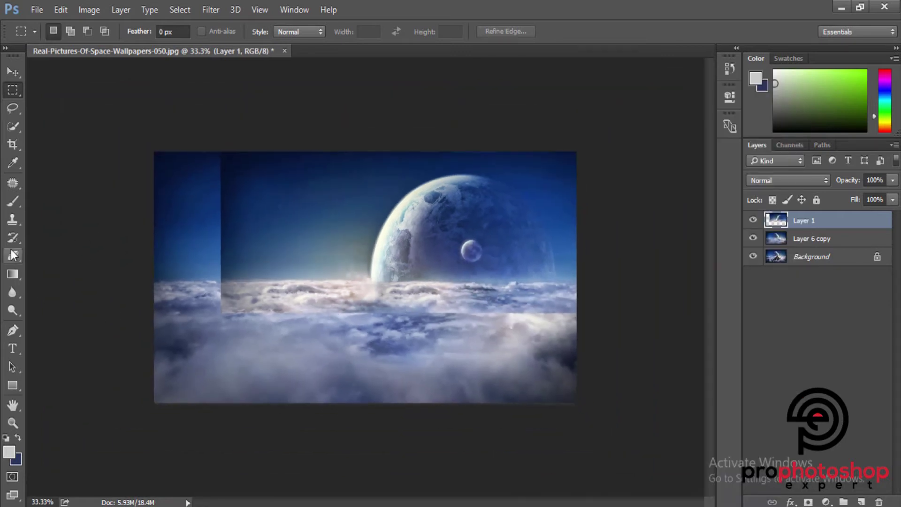
- Erase the pasted sky's hard horizontal seam along the clouds and its vertical seam on the left
left_click(14, 255)
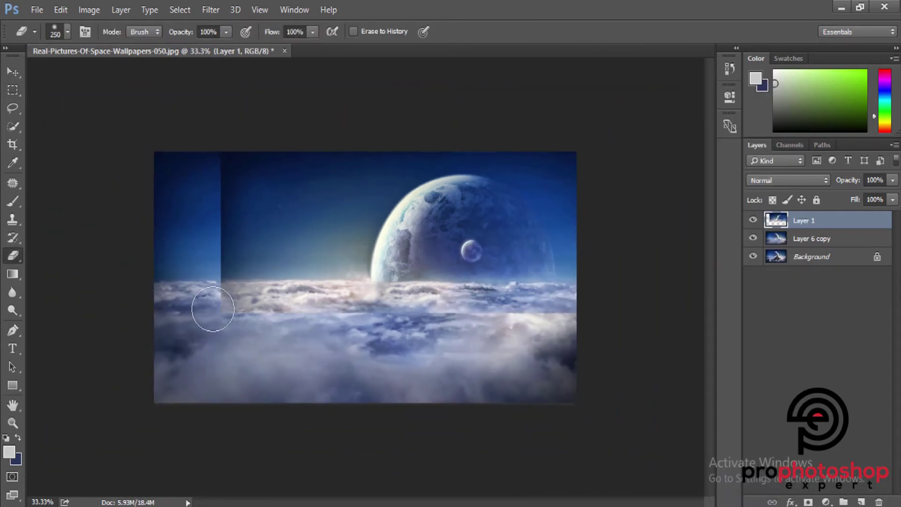
left_click_drag(212, 309, 591, 321)
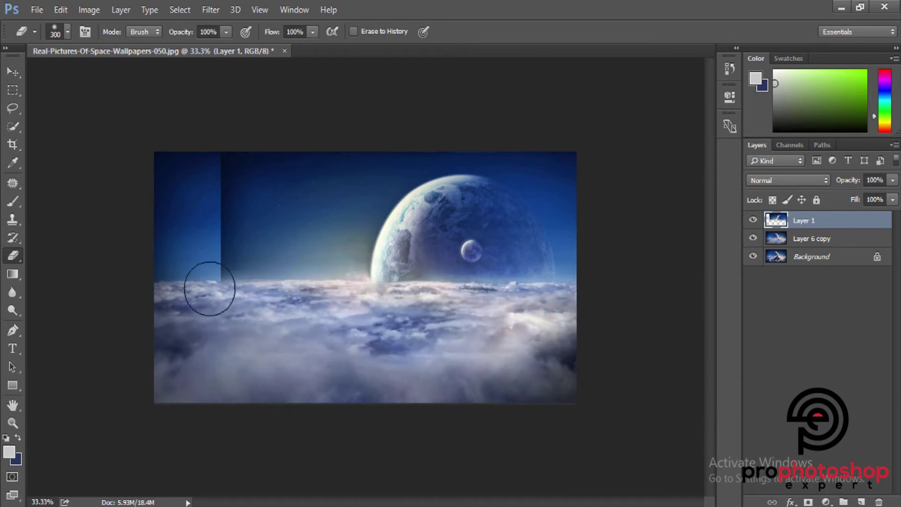
key("bracketright")
key("bracketright")
key("bracketright")
left_click_drag(209, 282, 235, 174)
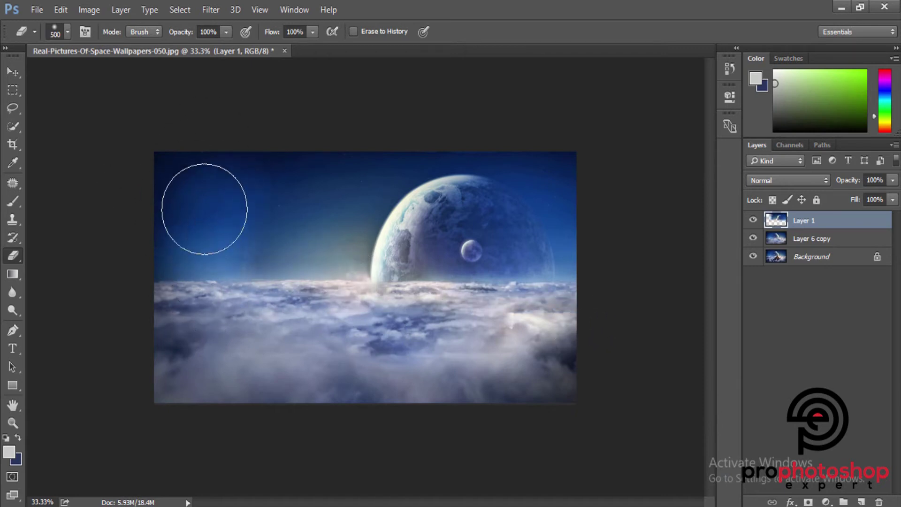
- Merge the pasted sky layer with Layer 6 copy beneath it
left_click(17, 182)
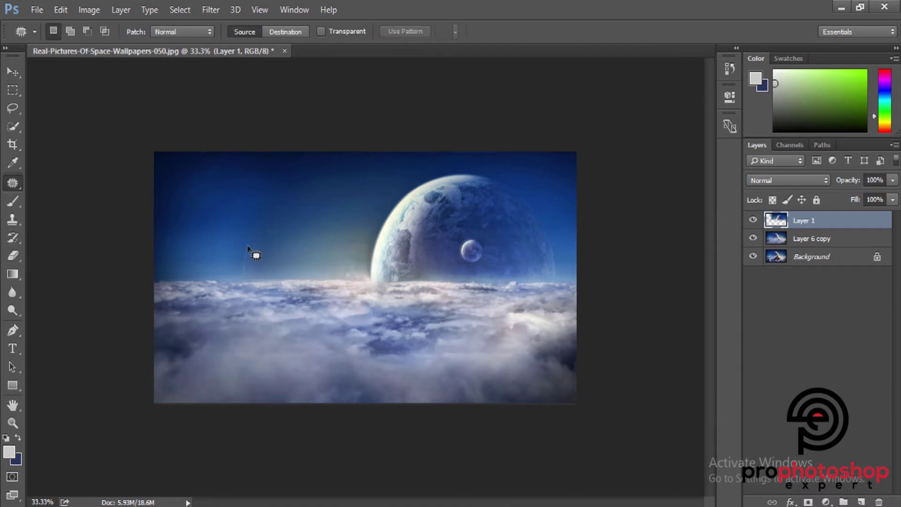
left_click(812, 238, "shift")
right_click(811, 238)
left_click(584, 467)
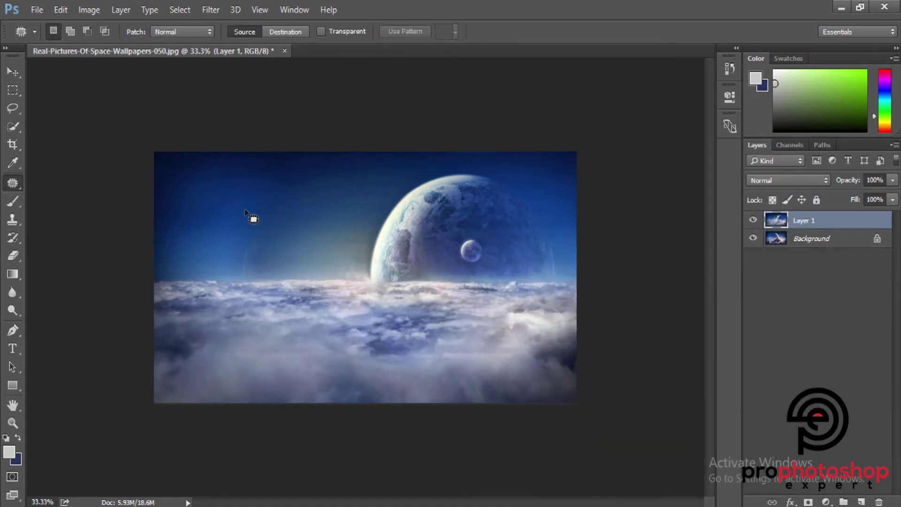
- Patch out three leftover marks in the sky, then switch to the image folder
mouse_move(246, 282)
left_mouse_down()
mouse_move(249, 260)
mouse_move(309, 256)
left_mouse_up()
key("ctrl+d")
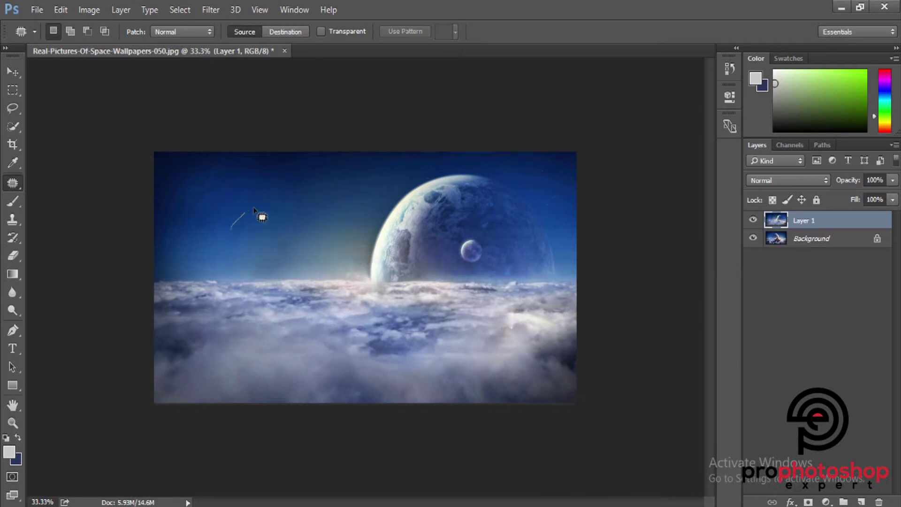
mouse_move(218, 266)
left_mouse_down()
mouse_move(227, 244)
mouse_move(281, 216)
mouse_move(317, 232)
left_mouse_up()
key("ctrl+d")
mouse_move(284, 278)
left_mouse_down()
mouse_move(252, 269)
mouse_move(236, 233)
left_mouse_up()
key("ctrl+d")
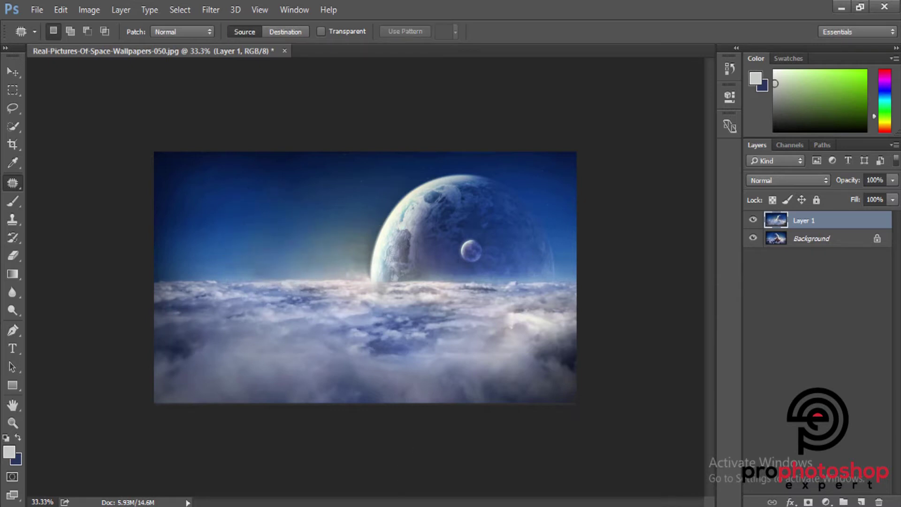
key("alt+Tab")
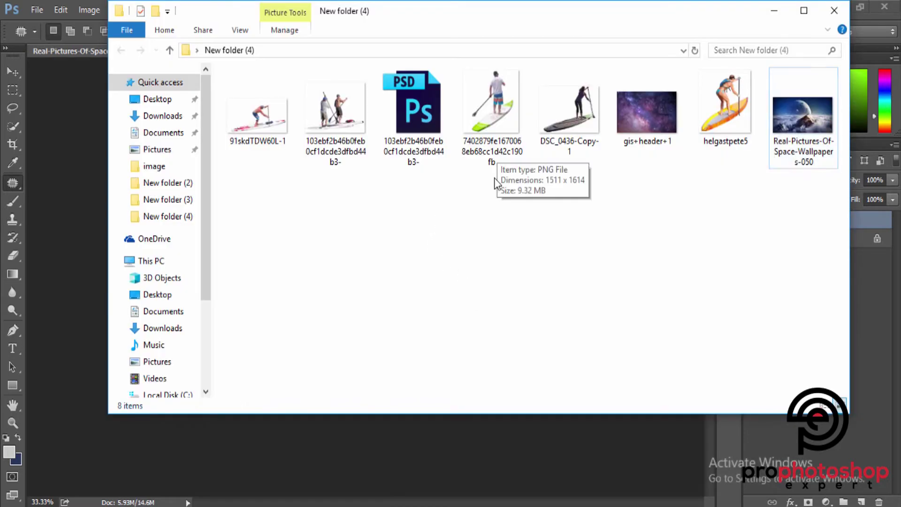
- Open DSC_0436-Copy-1 from File Explorer with Adobe Photoshop CC 2015
left_click(571, 109)
right_click(571, 107)
mouse_move(613, 296)
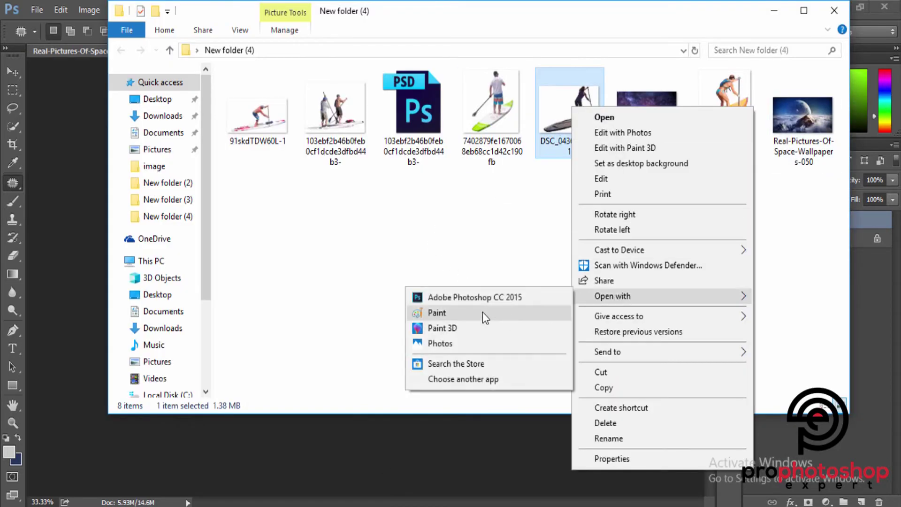
left_click(481, 298)
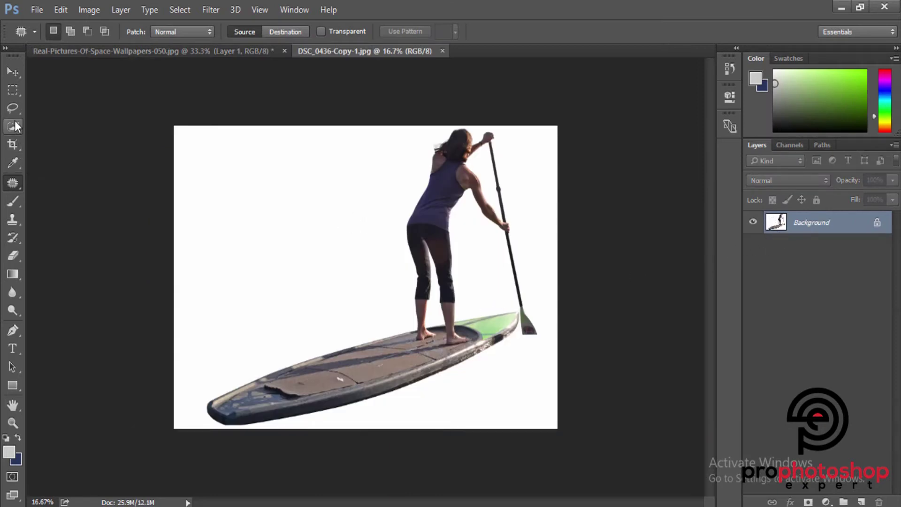
- Magic-wand the white background, invert the selection and copy the woman onto her own layer
key("ctrl+j")
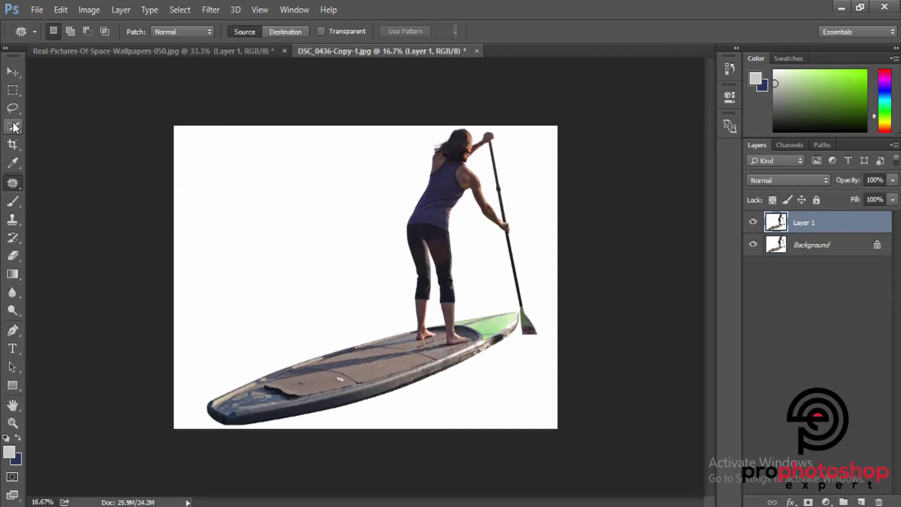
left_click(13, 125)
left_click(53, 135)
left_click(300, 225)
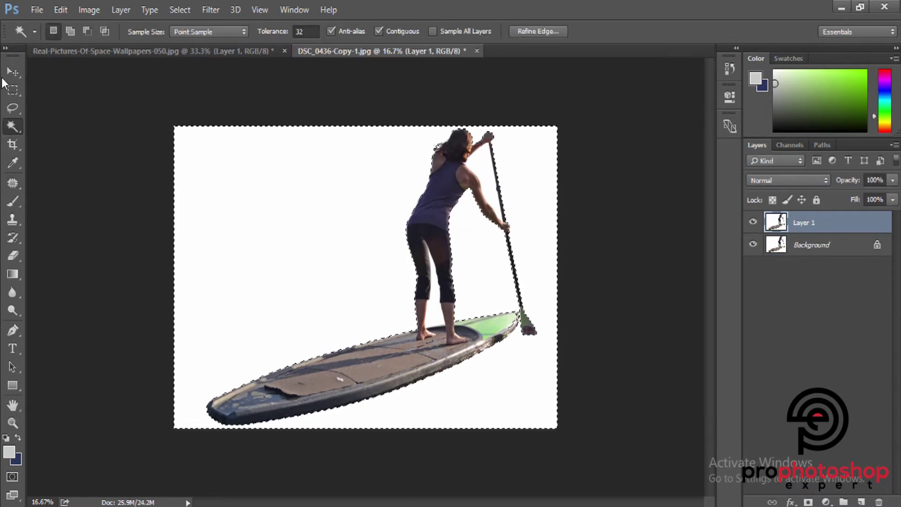
key("m")
right_click(358, 205)
left_click(404, 230)
key("ctrl+j")
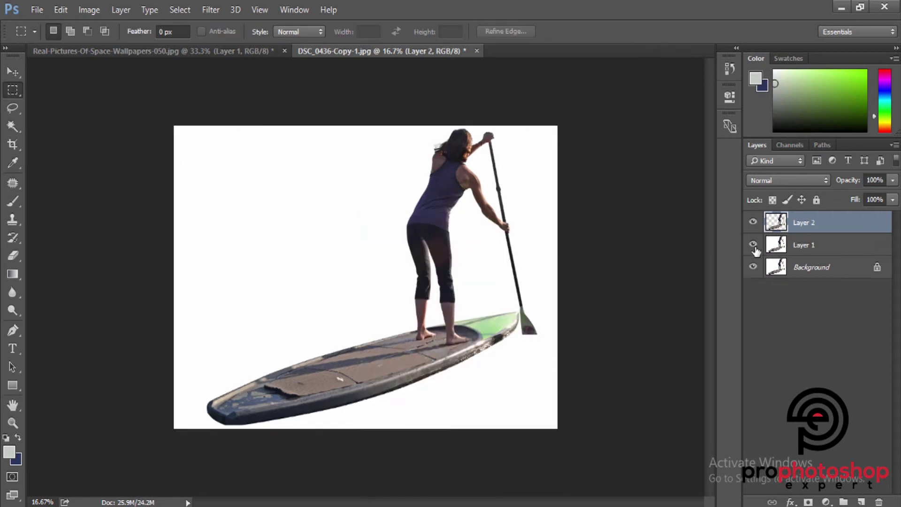
- Hide the lower layers and delete the white gap between her arm and pole
left_click(753, 267)
key("ctrl+plus")
key("ctrl+plus")
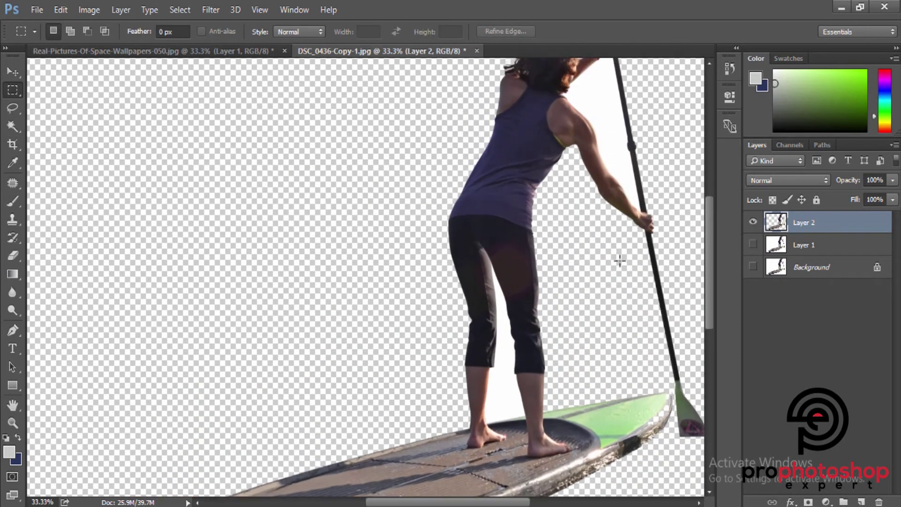
left_click_drag(482, 502, 535, 502)
key("ctrl+plus")
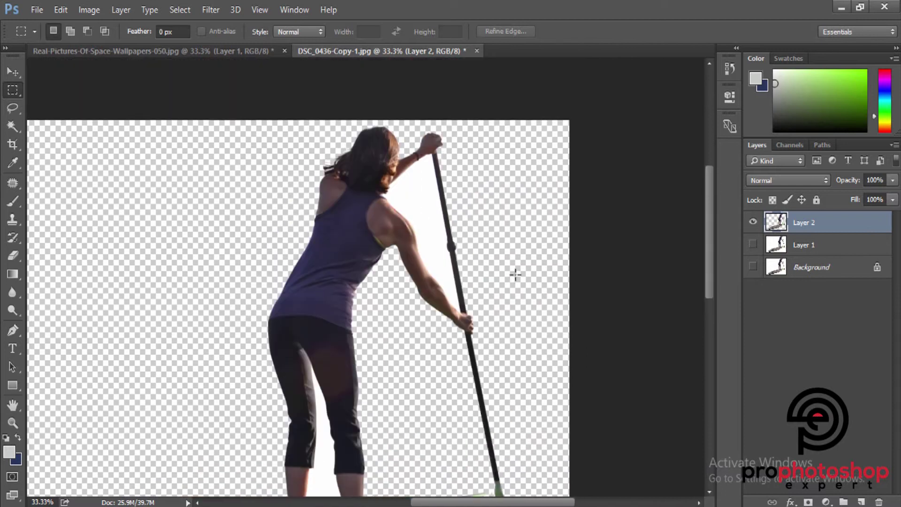
key("ctrl+plus")
scroll(568, 258, "up", 2)
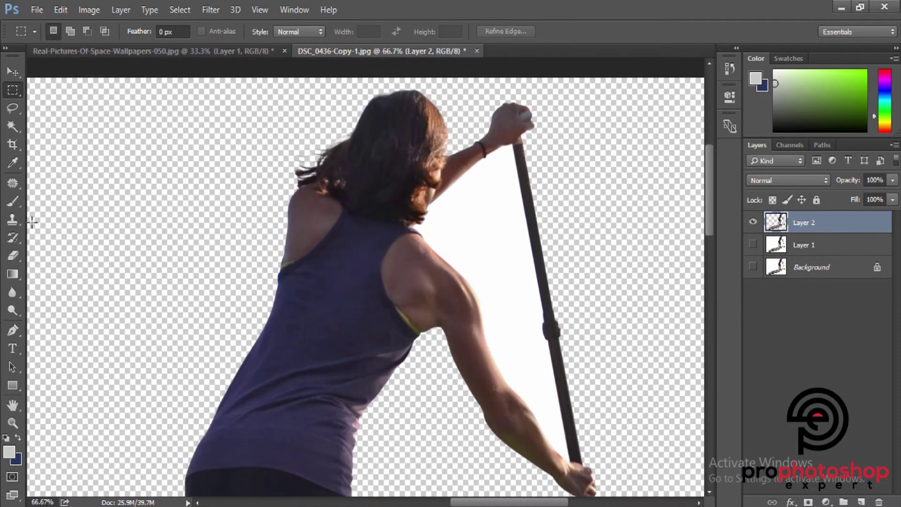
left_click(13, 127)
left_click(505, 261)
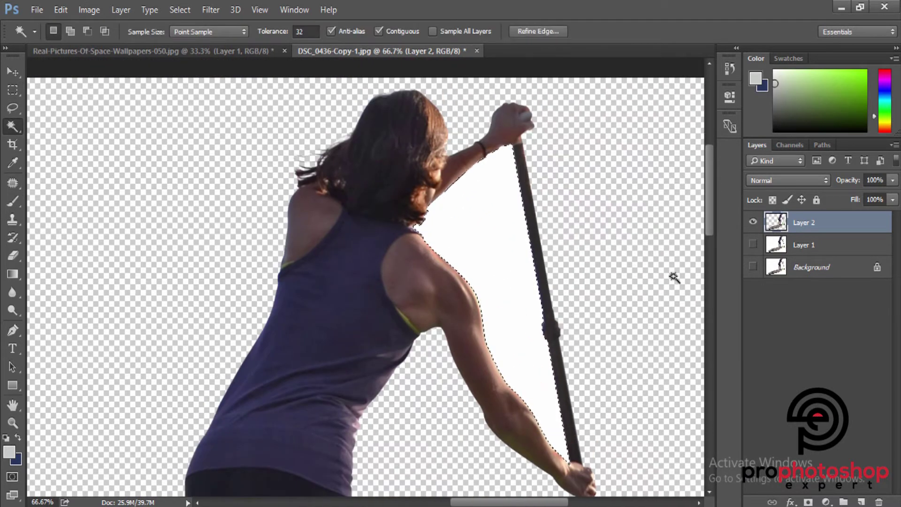
key("Delete")
- Delete the white gap between her legs, deselect and zoom out to the whole cutout
scroll(524, 345, "down", 2)
scroll(521, 345, "down", 5)
scroll(522, 345, "down", 6)
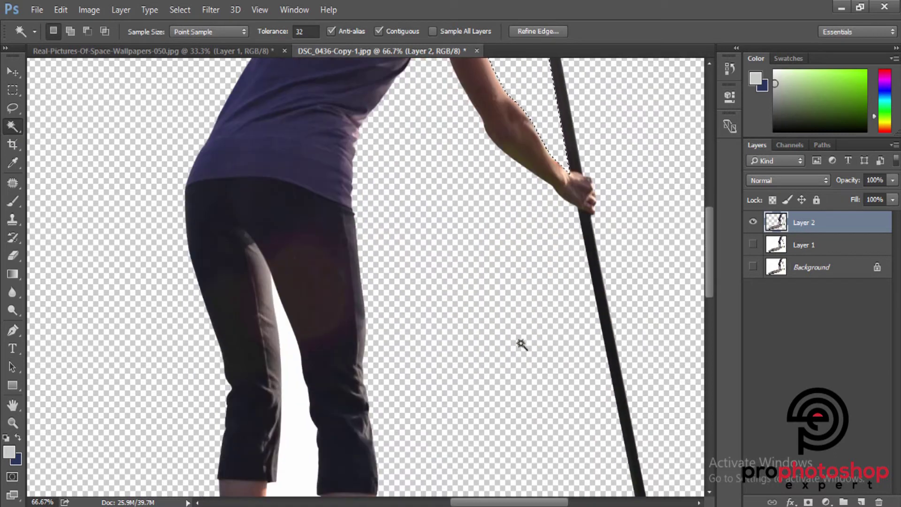
scroll(521, 345, "down", 2)
scroll(301, 425, "down", 2)
scroll(300, 425, "down", 1)
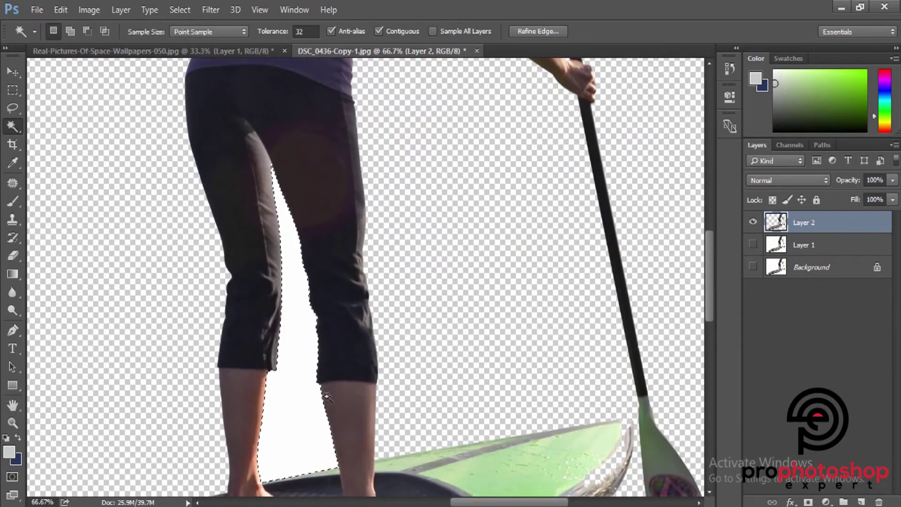
key("Delete")
key("ctrl+minus")
key("ctrl+minus")
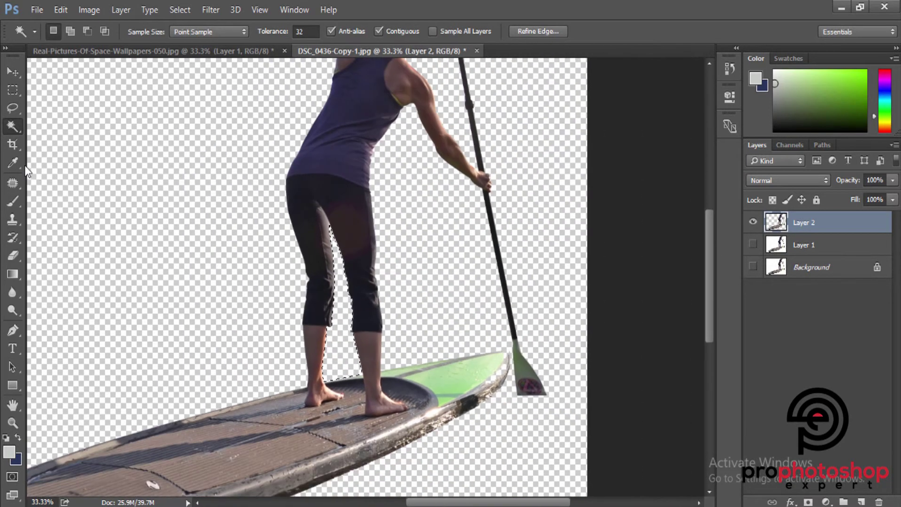
key("m")
key("ctrl+d")
key("ctrl+minus")
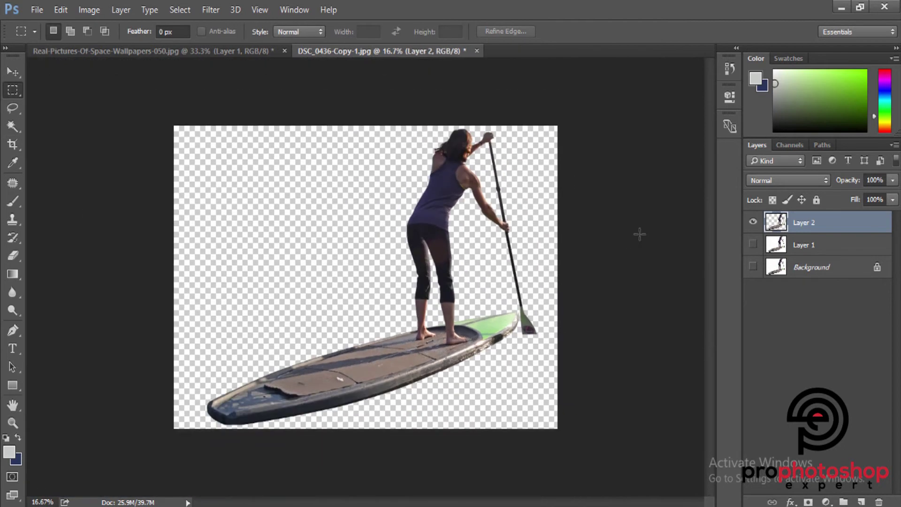
left_click(211, 51)
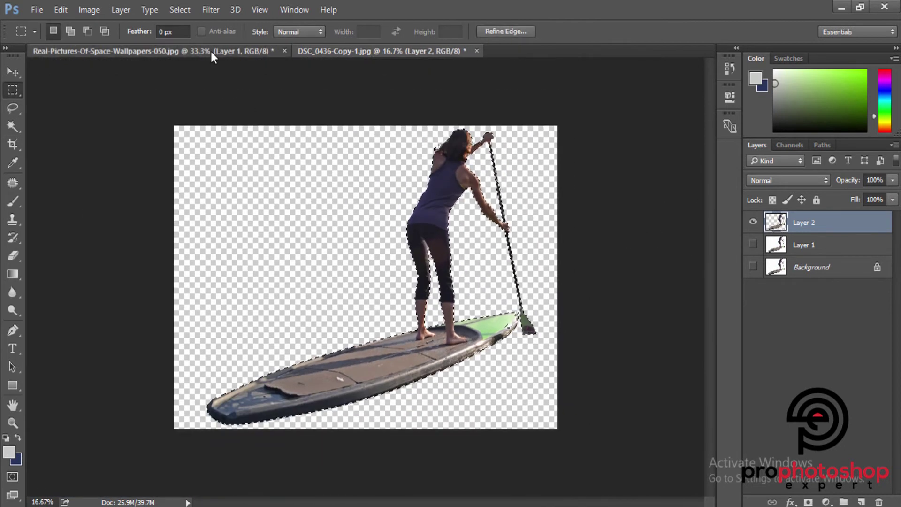
- Paste the paddleboarder as Layer 2, convert it to a smart object and shrink it toward the centre
key("ctrl+v")
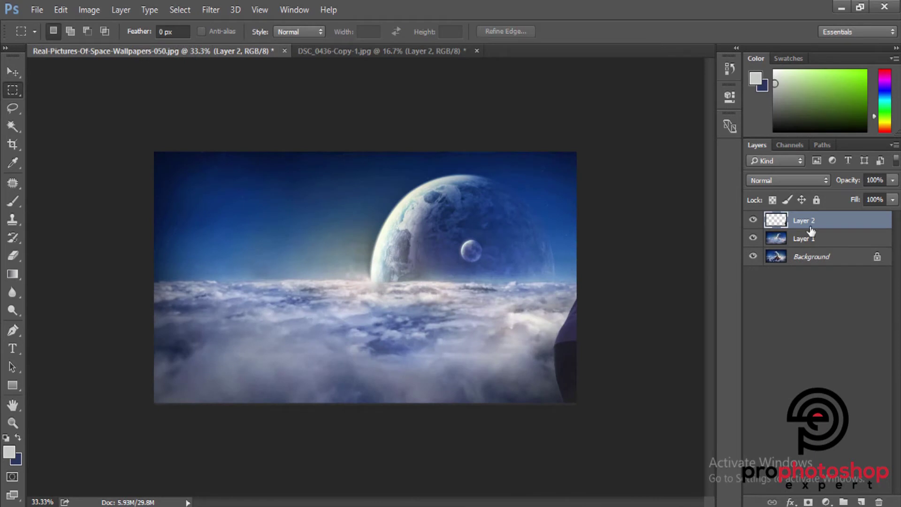
right_click(811, 230)
left_click(635, 252)
key("ctrl+t")
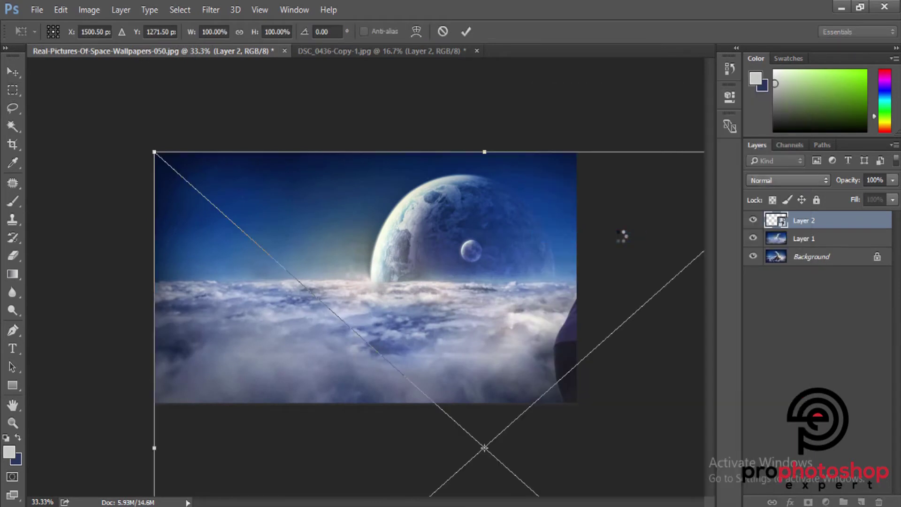
key("ctrl+minus")
key("ctrl+minus")
key("ctrl+minus")
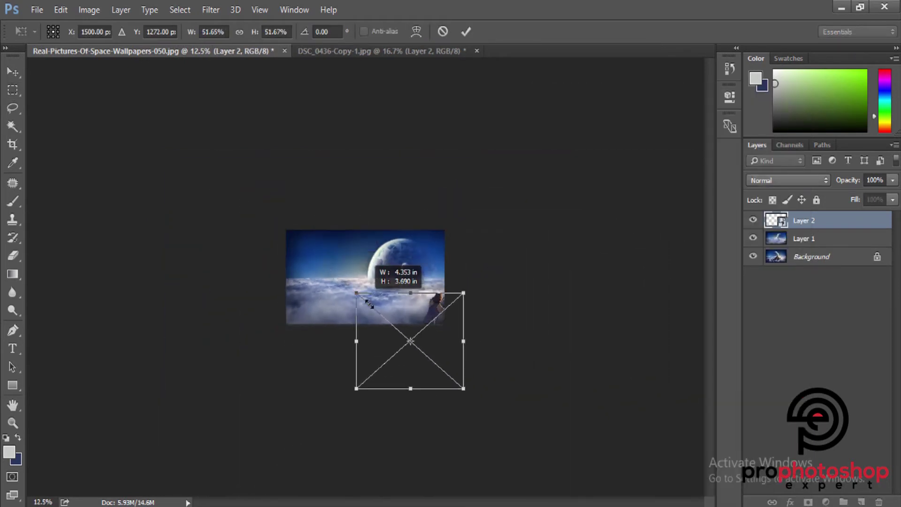
left_click_drag(285, 227, 379, 313)
left_click_drag(433, 348, 383, 283)
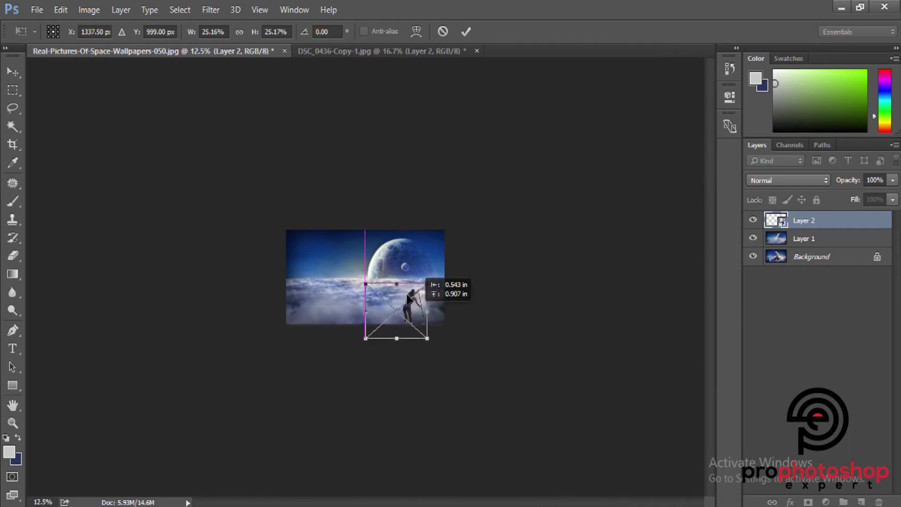
- Shrink her to about 10.7% and set her on the clouds left of the planet
key("ctrl+plus")
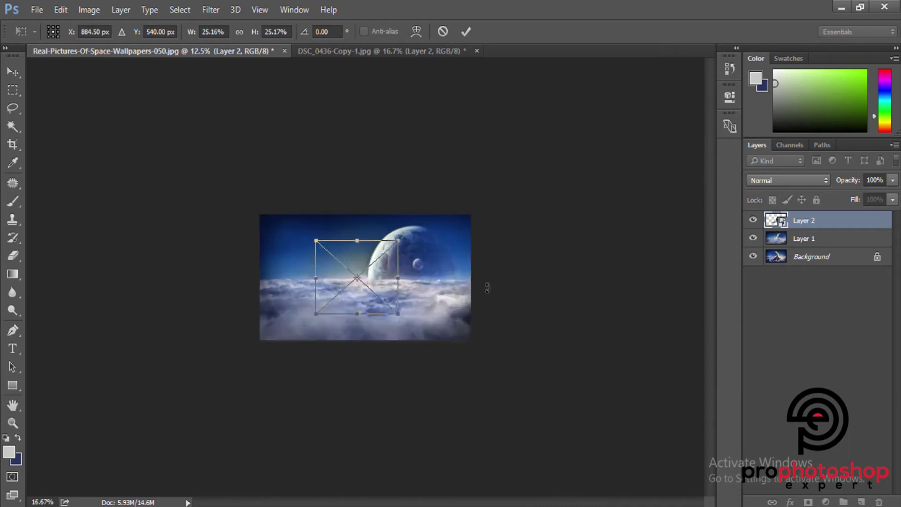
key("ctrl+plus")
key("ctrl+plus")
key("ctrl+plus")
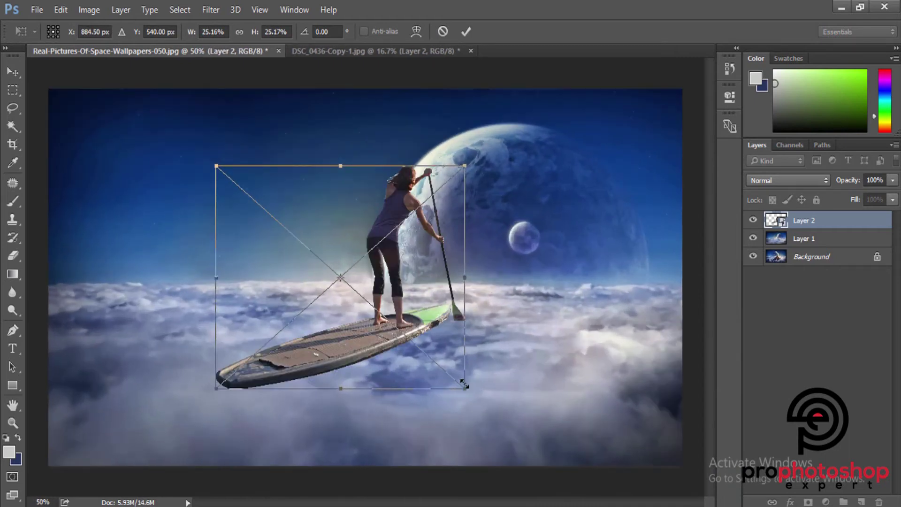
left_click_drag(464, 389, 362, 358)
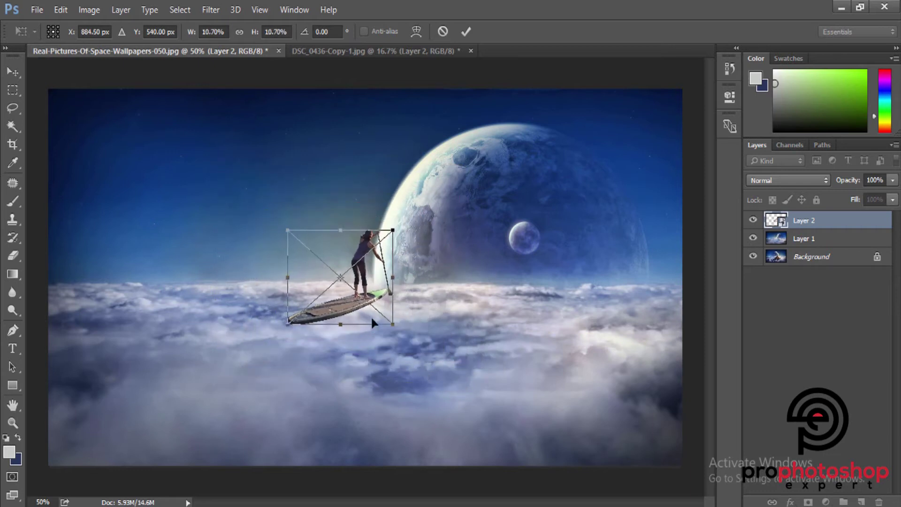
mouse_move(370, 315)
left_mouse_down()
mouse_move(374, 308)
mouse_move(252, 325)
left_mouse_up()
key("Return")
key("ctrl+plus")
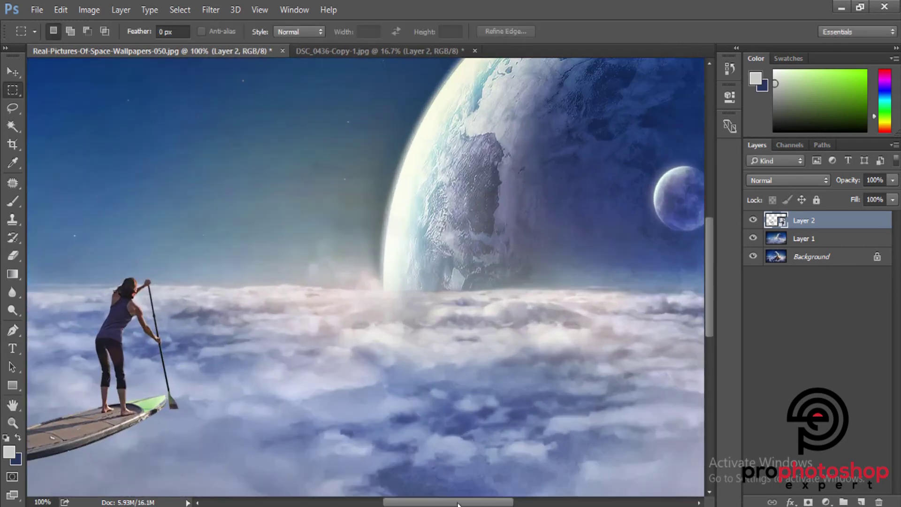
left_click_drag(458, 504, 402, 503)
key("ctrl+plus")
key("ctrl+plus")
- Rasterize Layer 2 and ready a smaller Eraser brush with the whole composition in view
right_click(815, 222)
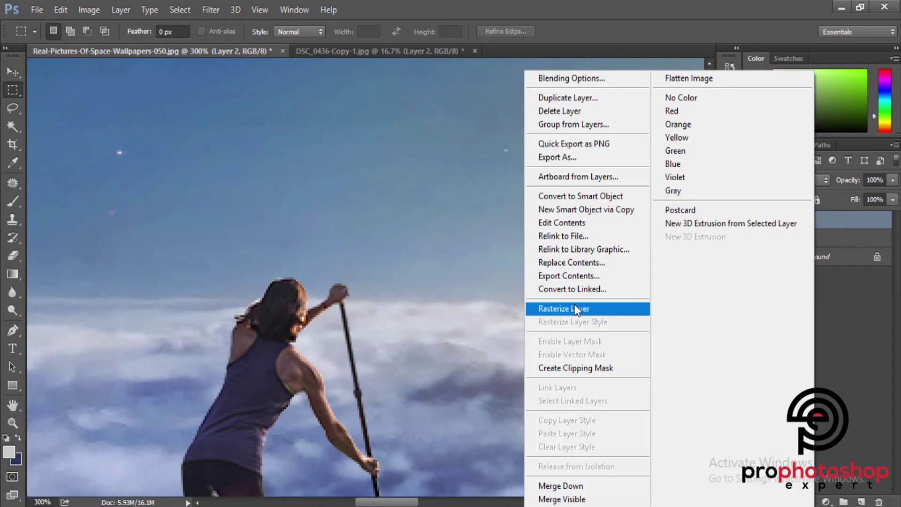
left_click(579, 308)
key("ctrl+plus")
key("e")
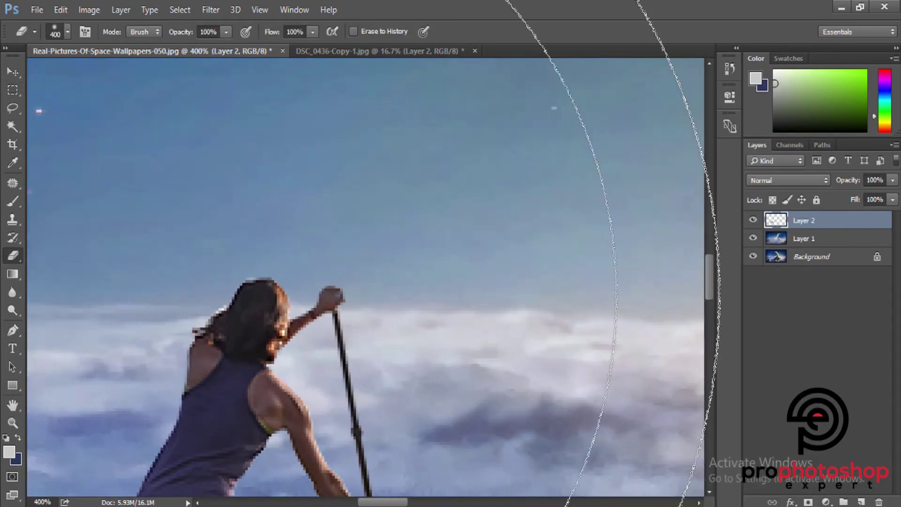
key("bracketleft")
key("bracketleft")
key("bracketleft")
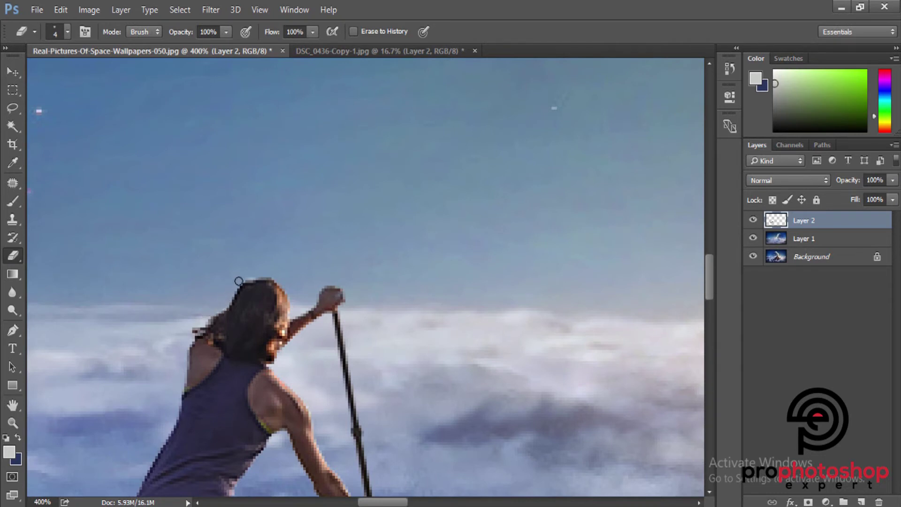
key("ctrl+0")
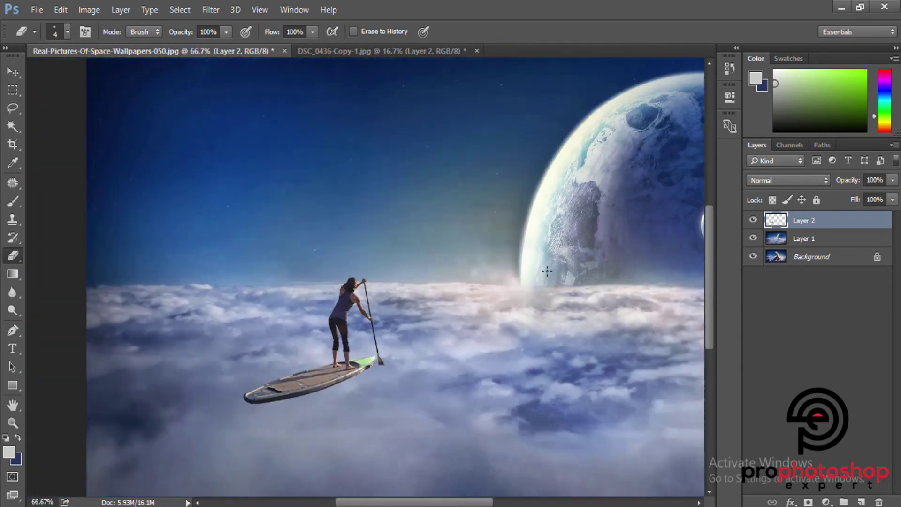
- Convert Layer 2 back to a smart object and scale the paddleboarder down slightly
right_click(812, 222)
left_click(606, 236)
key("ctrl+t")
left_click_drag(385, 403, 364, 393)
key("Return")
key("e")
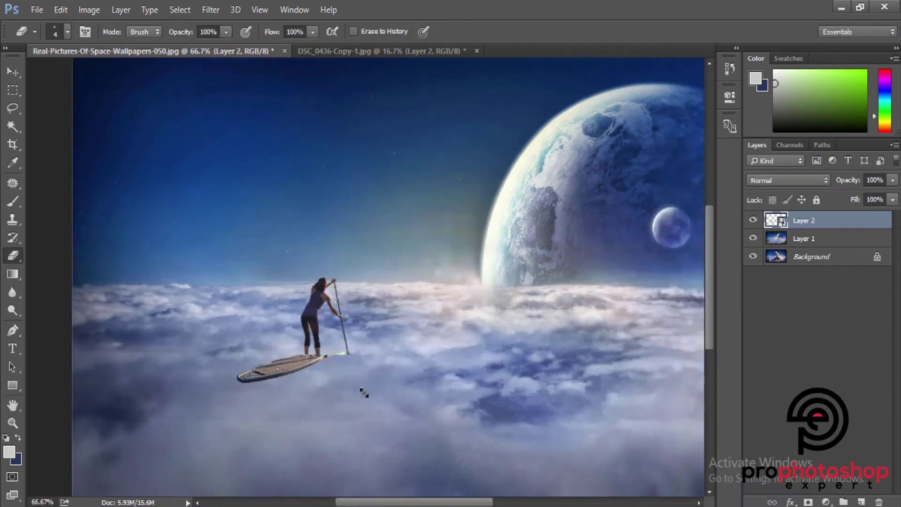
key("ctrl+minus")
key("ctrl+plus")
key("ctrl+plus")
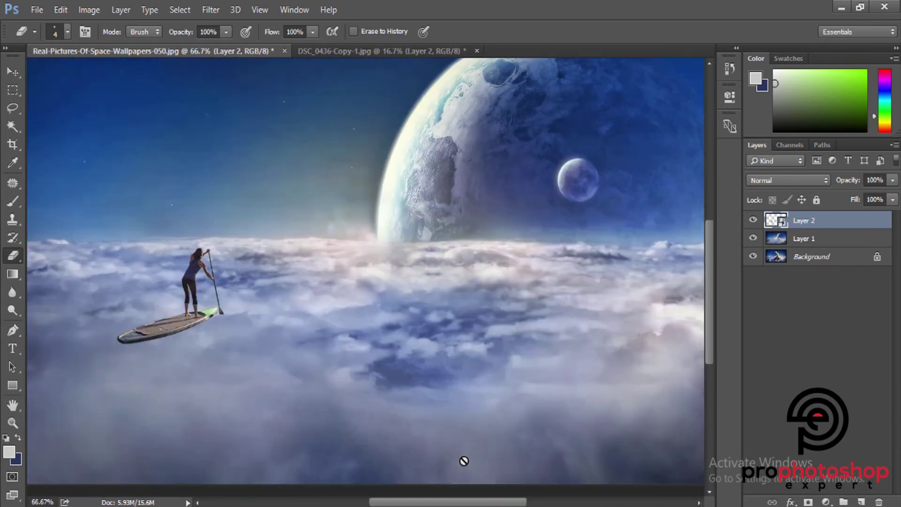
- Enlarge the paddleboarder to about 113%, shift her up and right, then hide Layer 2
key("ctrl+t")
mouse_move(221, 339)
left_mouse_down()
mouse_move(257, 360)
mouse_move(247, 349)
left_mouse_up()
left_click_drag(221, 318, 290, 306)
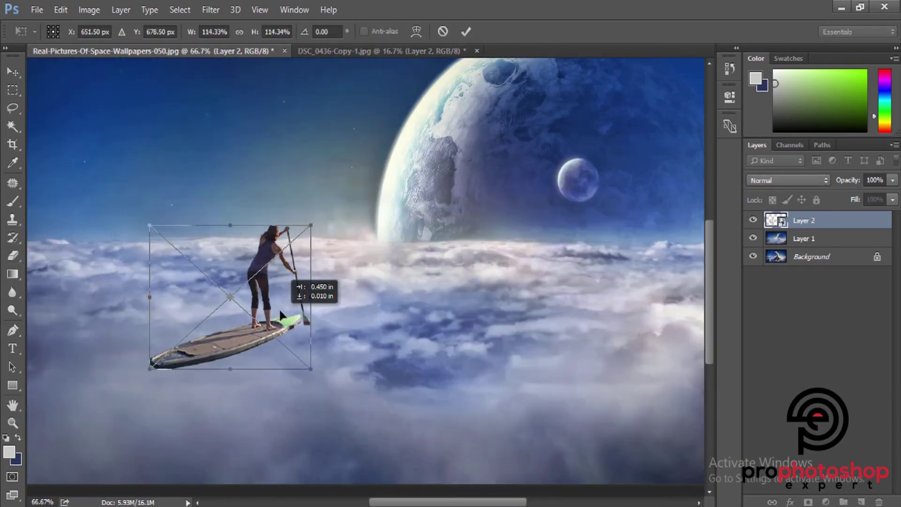
key("Return")
key("e")
key("ctrl+minus")
key("ctrl+minus")
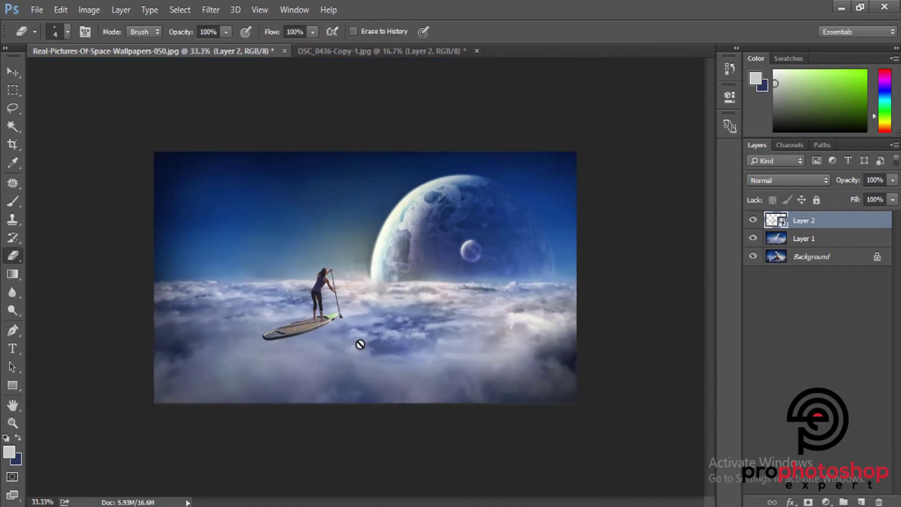
key("ctrl+plus")
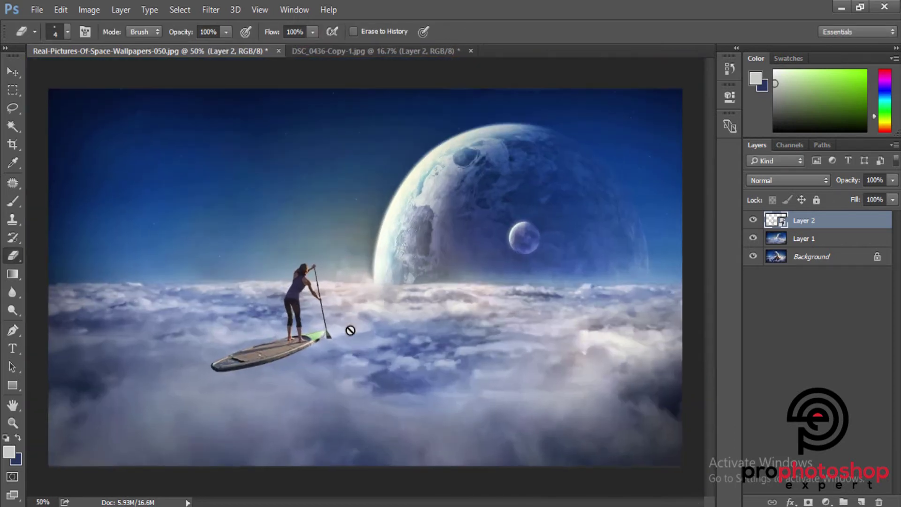
key("ctrl+minus")
left_click(753, 220)
- Marquee-select the clouds below the horizon and make the paddleboarder's Layer 2 visible again
key("ctrl+plus")
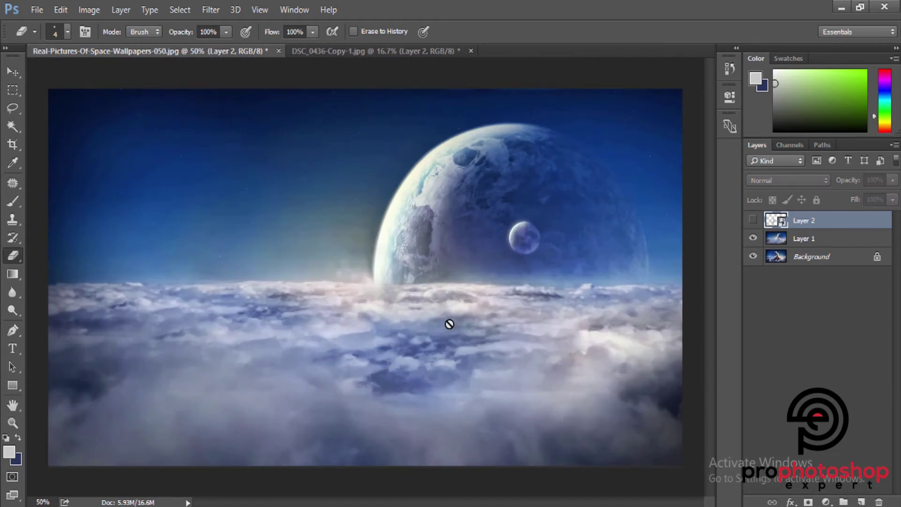
left_click(12, 107)
key("ctrl+minus")
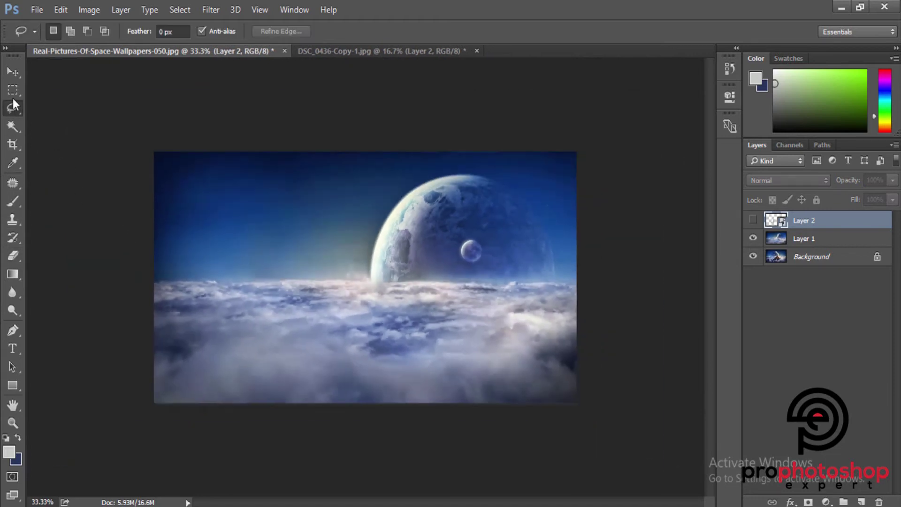
left_click(12, 90)
left_click_drag(264, 293, 574, 364)
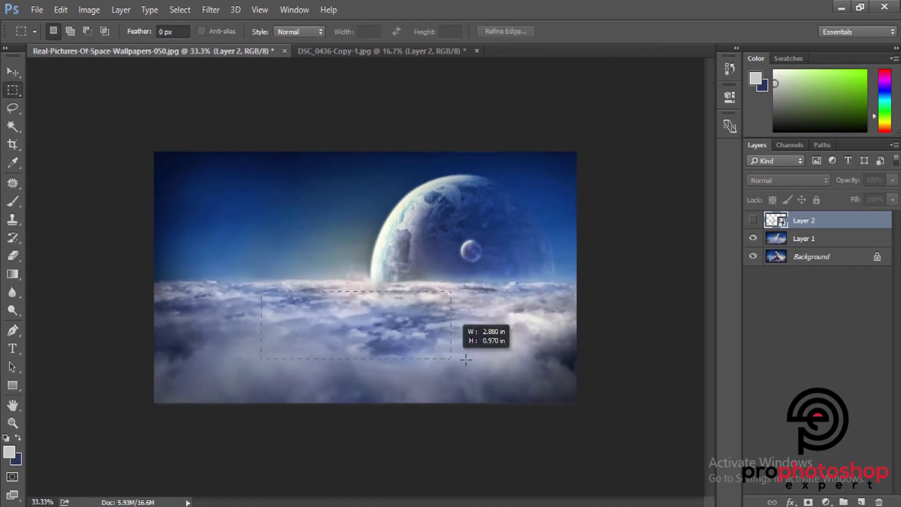
key("ctrl+plus")
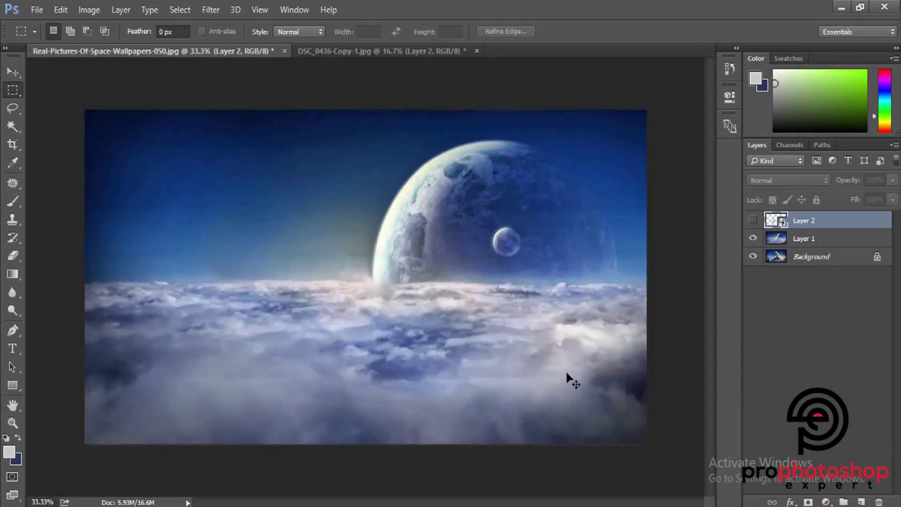
left_click(753, 220)
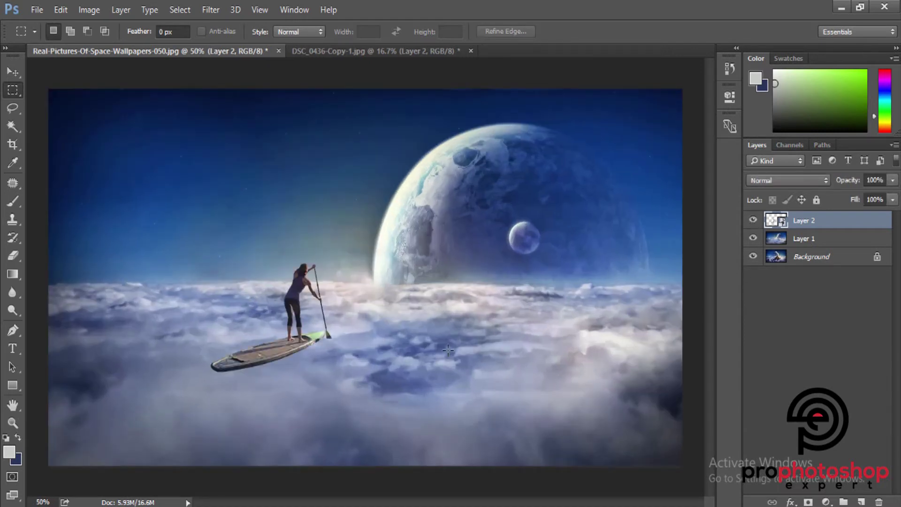
key("ctrl+plus")
key("ctrl+plus")
scroll(447, 349, "down", 1)
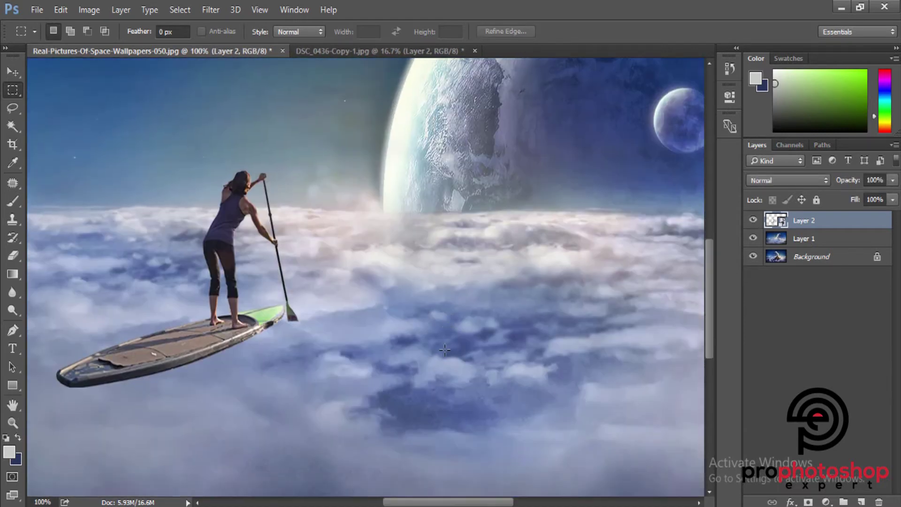
key("ctrl+minus")
key("l")
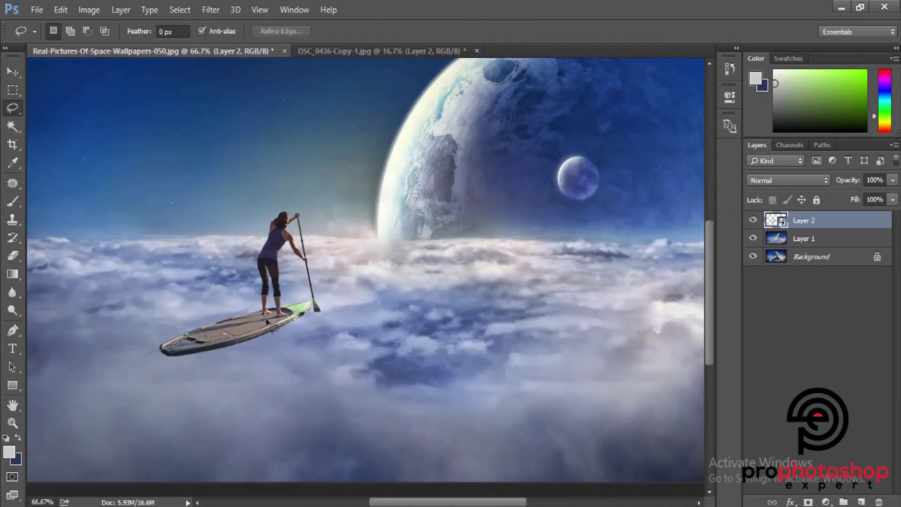
- Copy the clouds under the paddleboard onto new Layer 3 and move it above Layer 2
left_click_drag(169, 350, 169, 350)
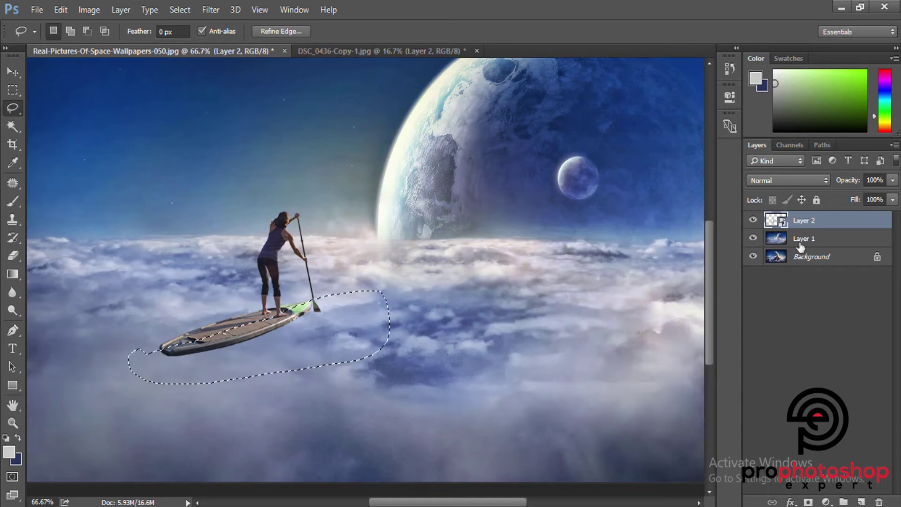
key("ctrl+shift+alt+n")
key("ctrl+d")
left_click_drag(803, 238, 801, 220)
key("ctrl+plus")
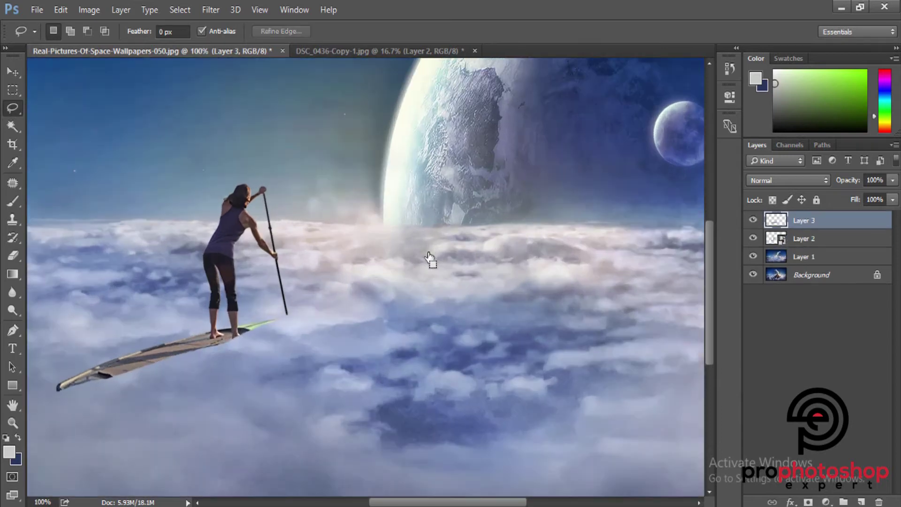
scroll(356, 272, "down", 1)
key("ctrl+plus")
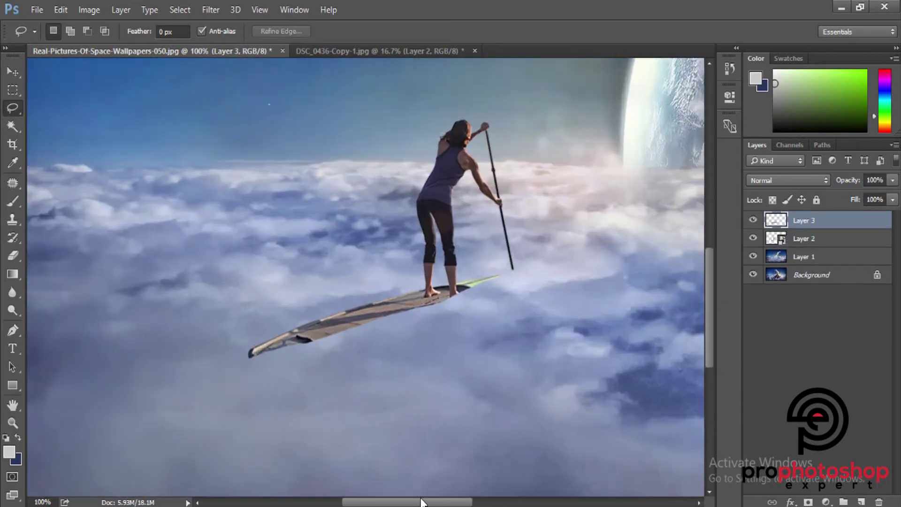
key("ctrl+minus")
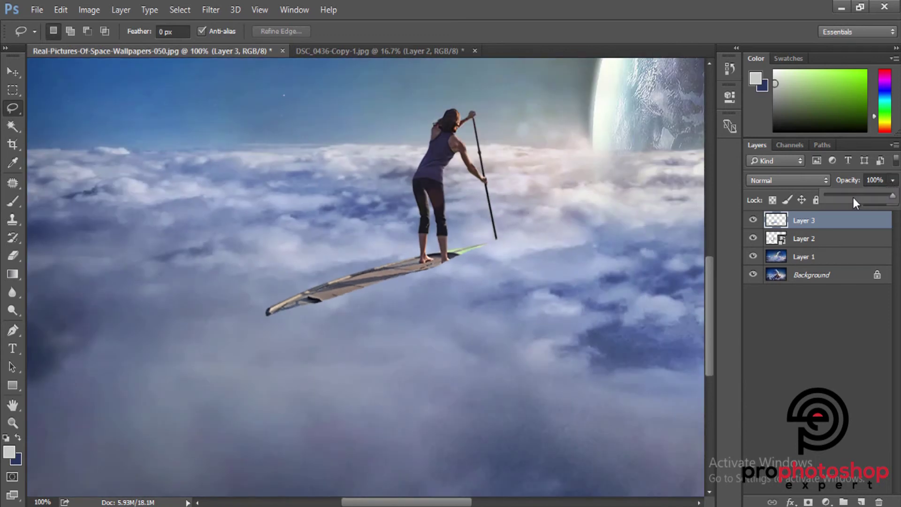
- Keep Layer 3 at full opacity, set the Eraser brush size, and close the DSC_0436 photo
left_click(853, 199)
key("ctrl+plus")
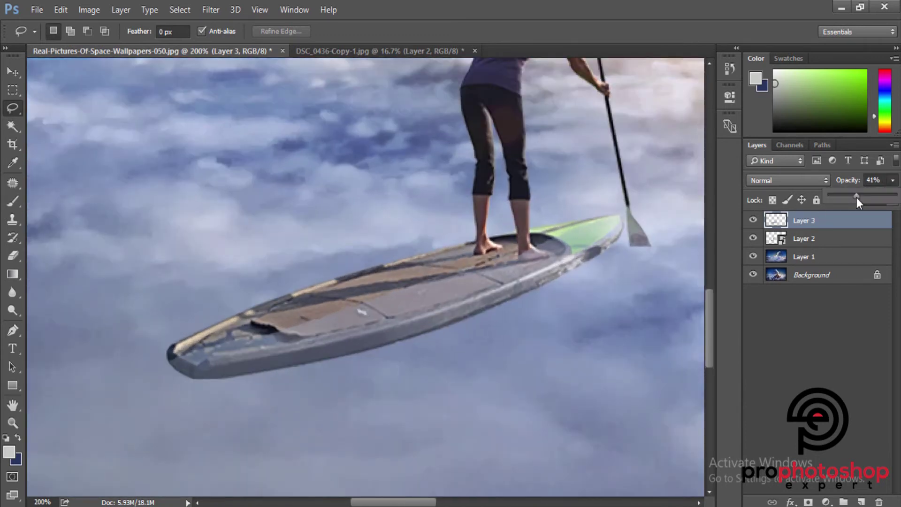
left_click_drag(857, 198, 897, 196)
left_click(13, 255)
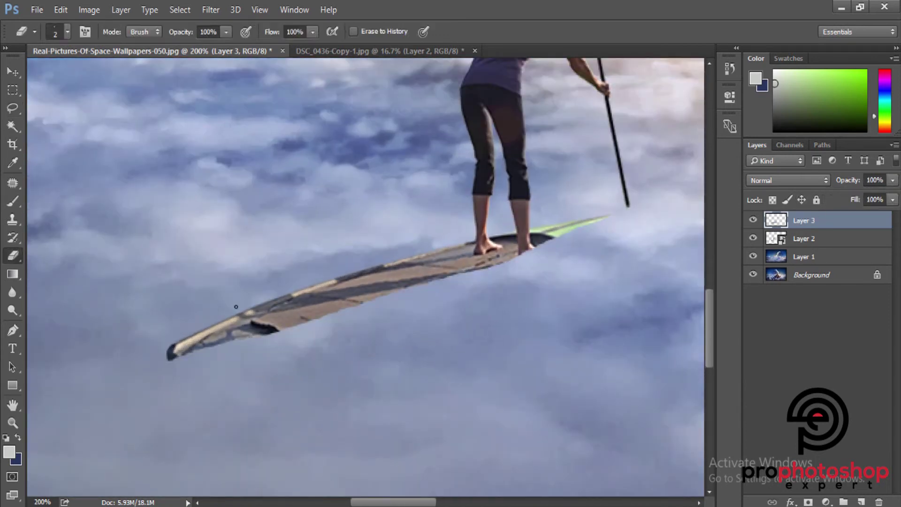
right_click(235, 307)
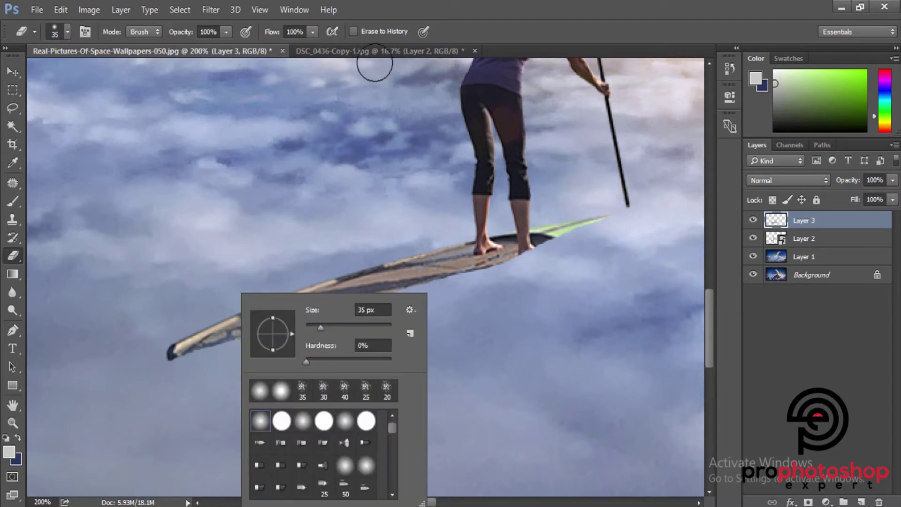
left_click(476, 51)
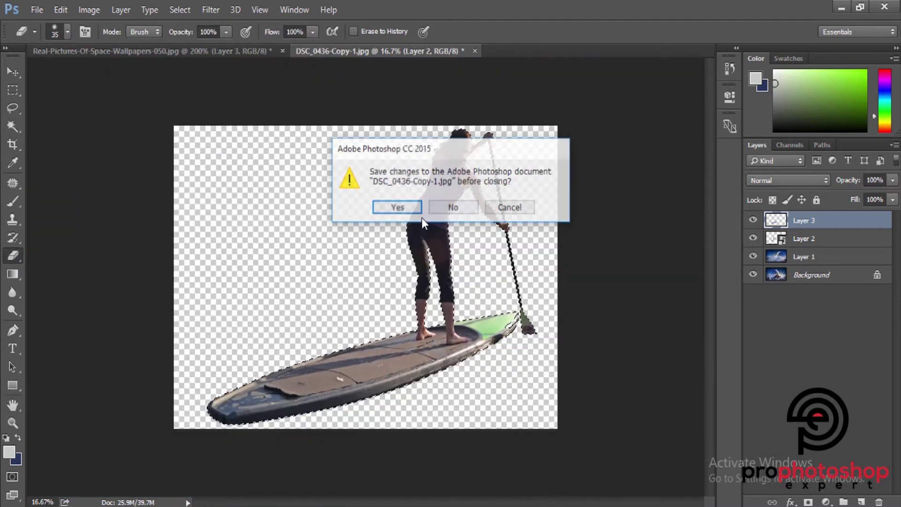
- Close the paddleboard photo without saving and erase Layer 3's clouds from the board's nose to tail
left_click(464, 208)
mouse_move(184, 354)
left_mouse_down()
mouse_move(231, 346)
mouse_move(219, 355)
mouse_move(362, 319)
left_mouse_up()
key("bracketright")
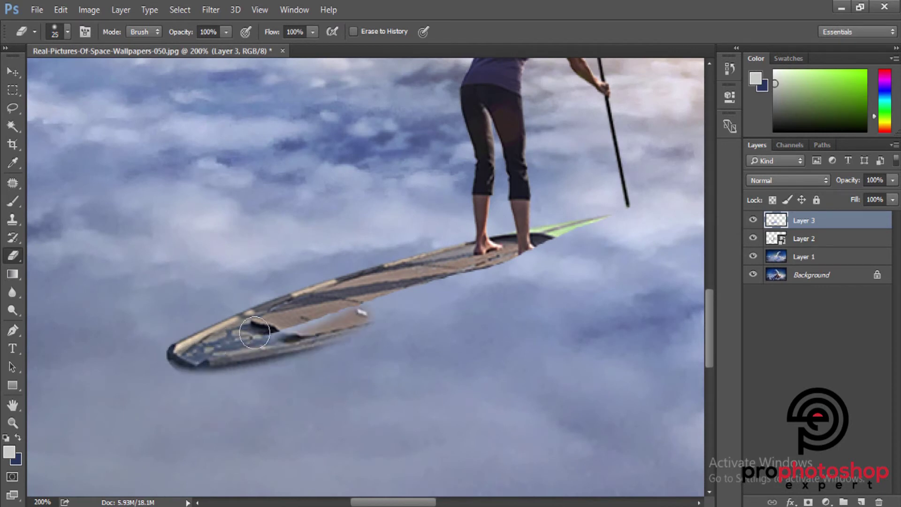
mouse_move(244, 329)
left_mouse_down()
mouse_move(470, 277)
mouse_move(640, 198)
left_mouse_up()
- Erase more cloud along the board's edge toward the green tip, leaving it half-sunk in mist
key("bracketleft")
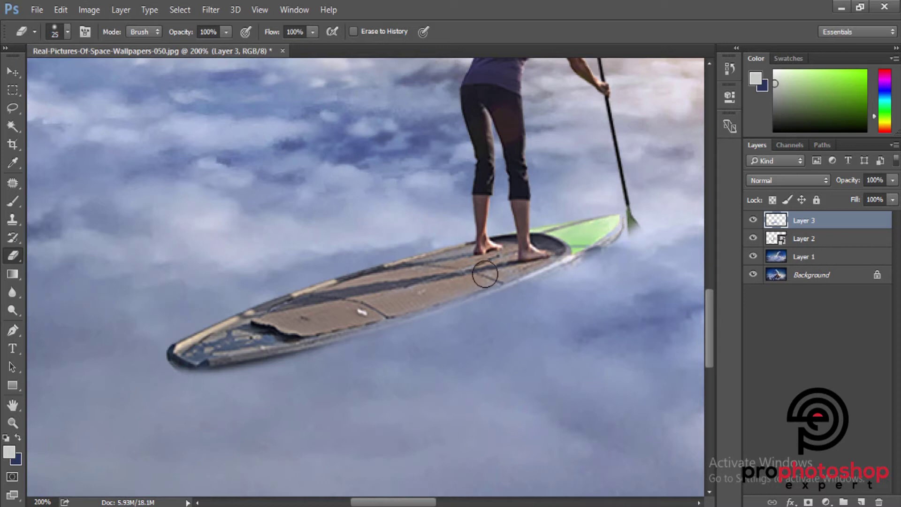
key("bracketright")
left_click_drag(485, 274, 598, 226)
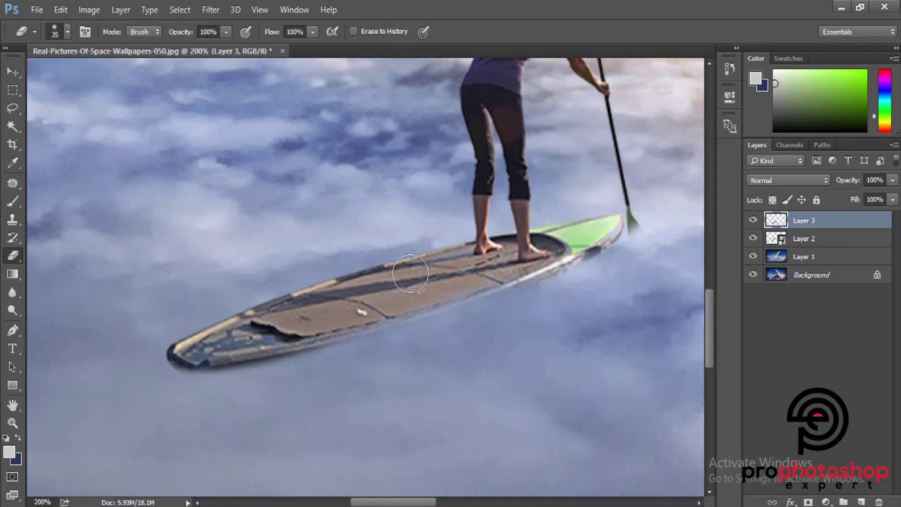
key("bracketright")
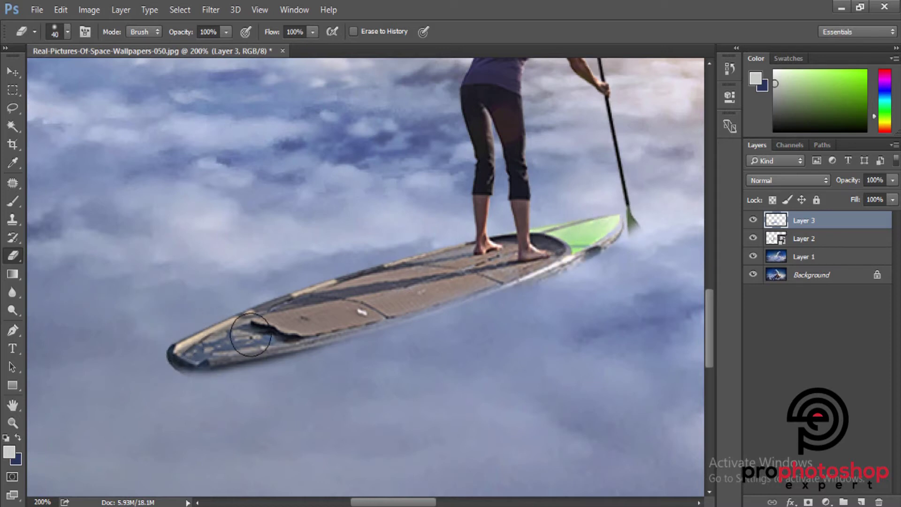
key("bracketleft")
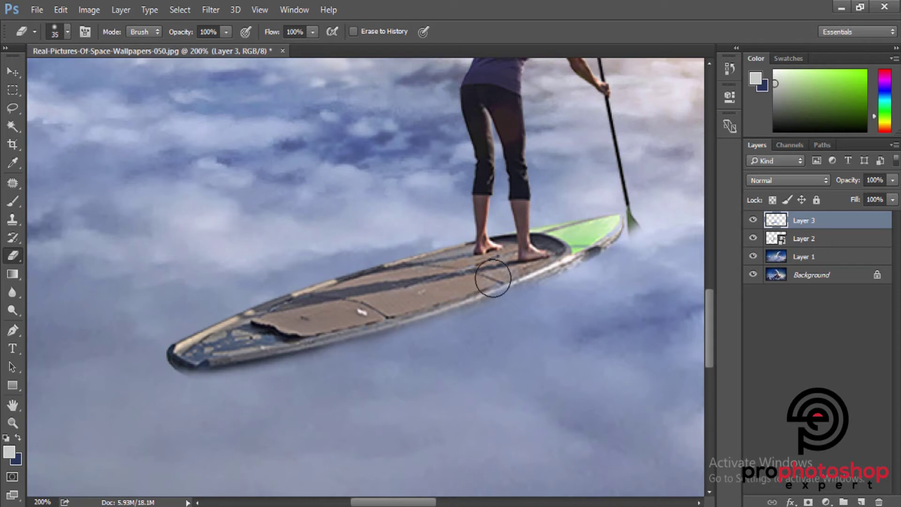
key("bracketright")
key("bracketright")
key("ctrl+minus")
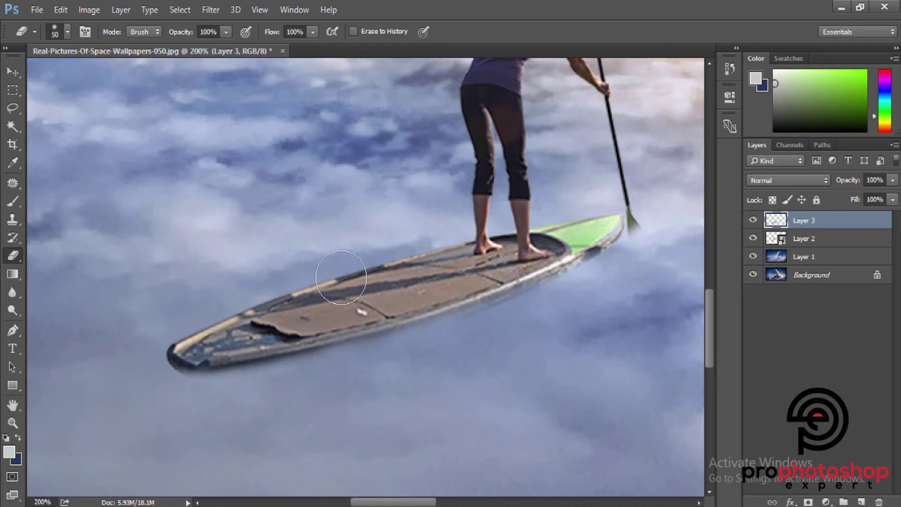
key("ctrl+minus")
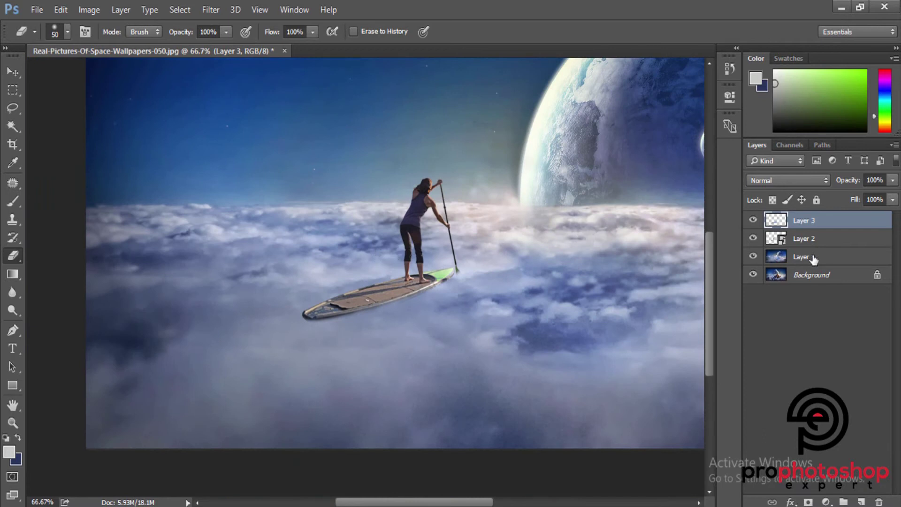
- Open the man's paddleboard PNG in Adobe Photoshop CC 2015 and return to the space wallpaper
key("alt+Tab")
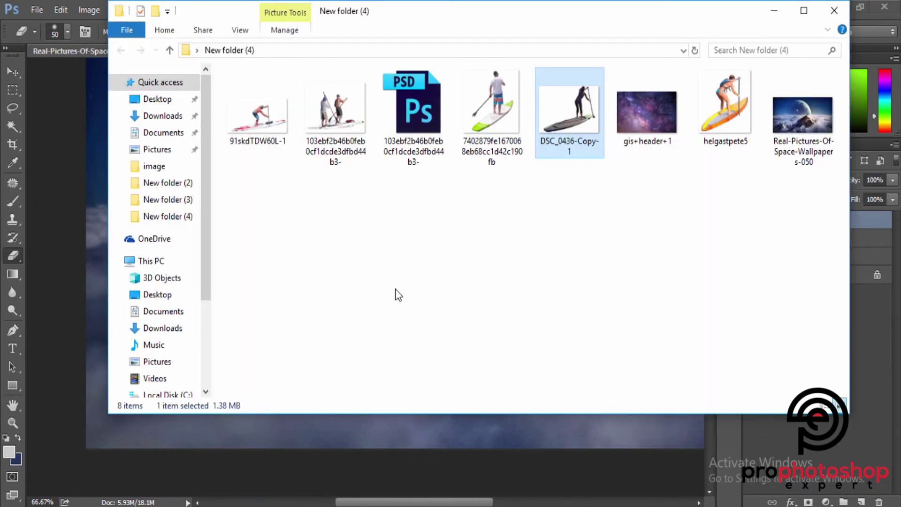
left_click(495, 105)
right_click(495, 105)
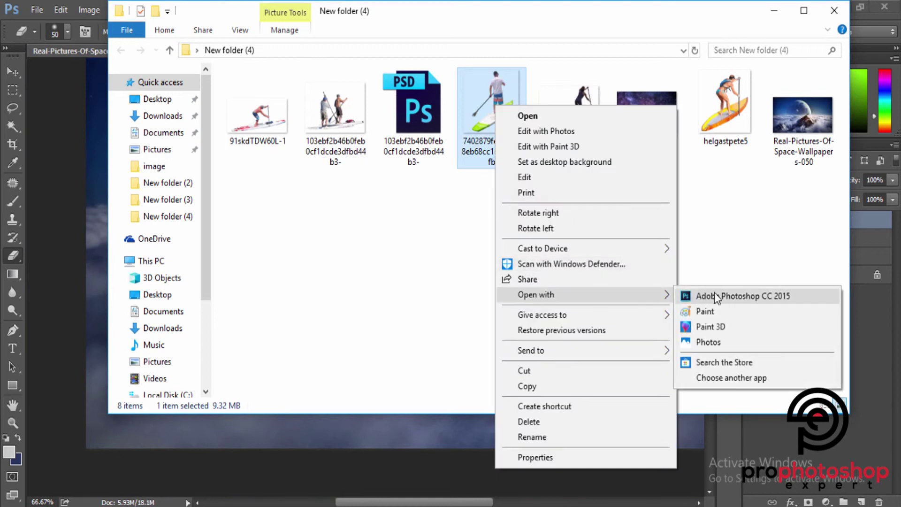
left_click(716, 294)
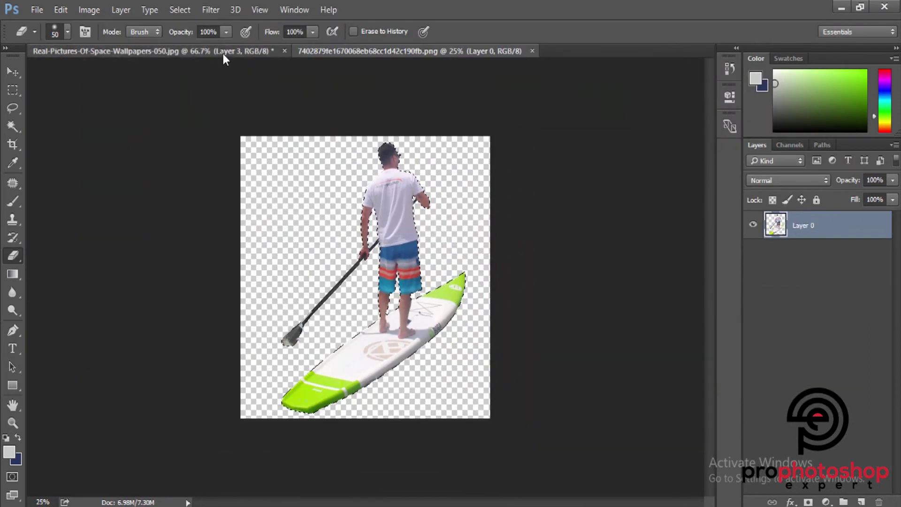
left_click(224, 52)
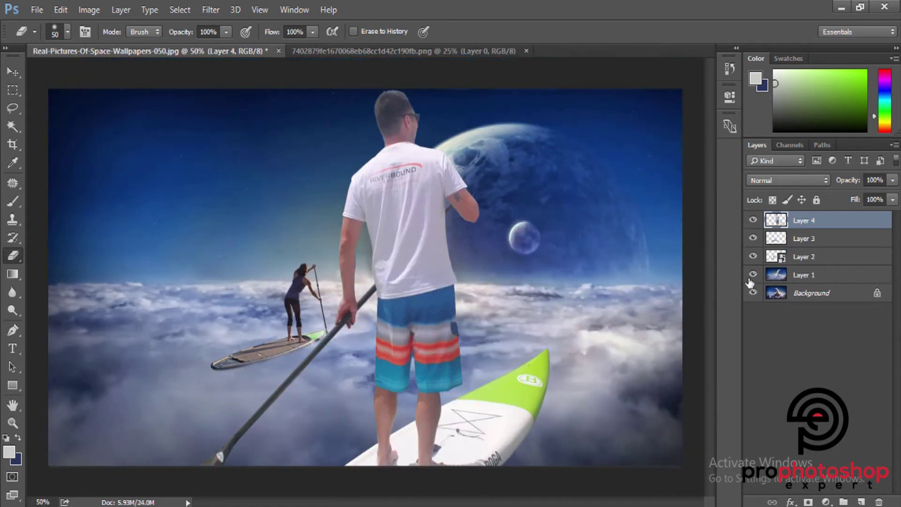
- Convert the man's Layer 4 to a Smart Object, shrink him to about a third, move him to the lower-left clouds
right_click(816, 222)
left_click(614, 242)
key("ctrl+t")
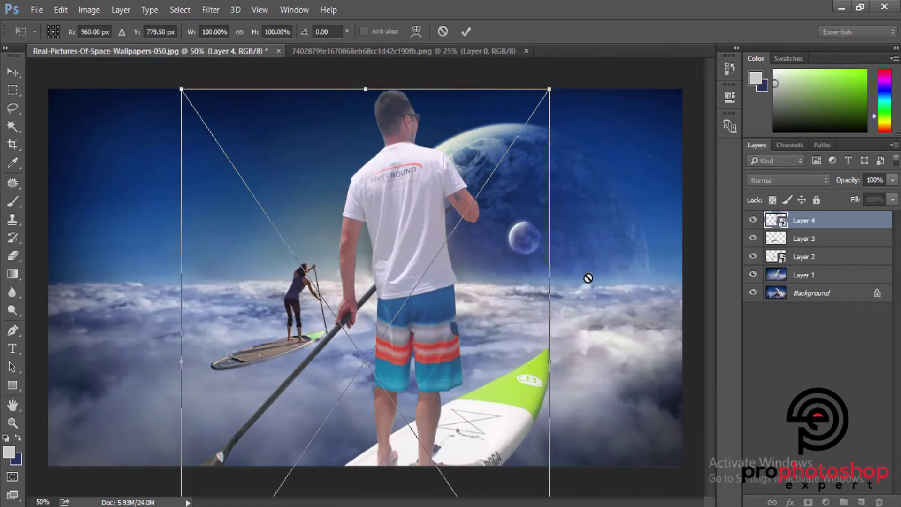
key("ctrl+minus")
left_click_drag(371, 338, 307, 285)
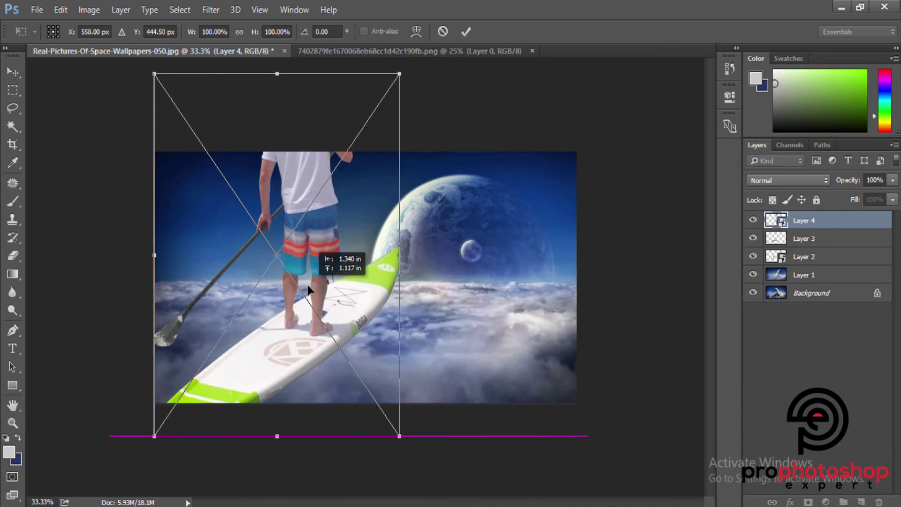
key("ctrl+minus")
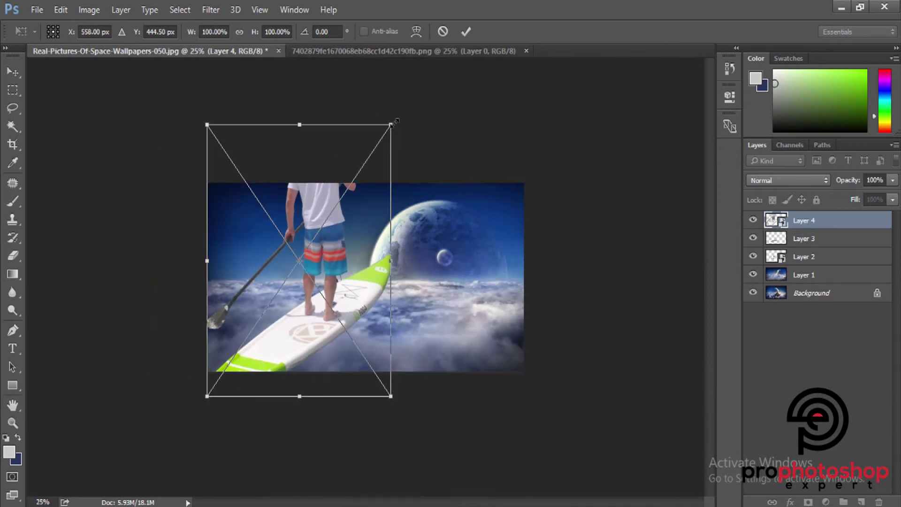
left_click_drag(390, 123, 327, 219)
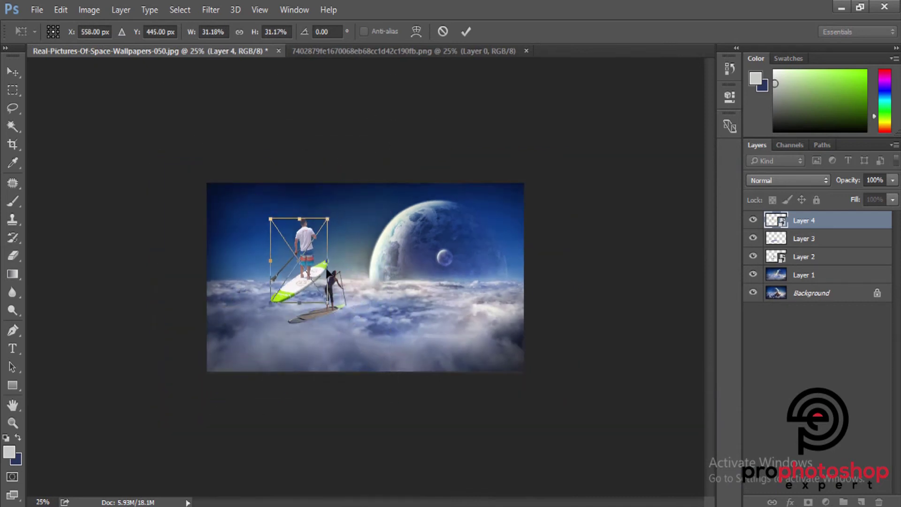
key("ctrl+plus")
key("ctrl+plus")
left_click_drag(273, 253, 176, 356)
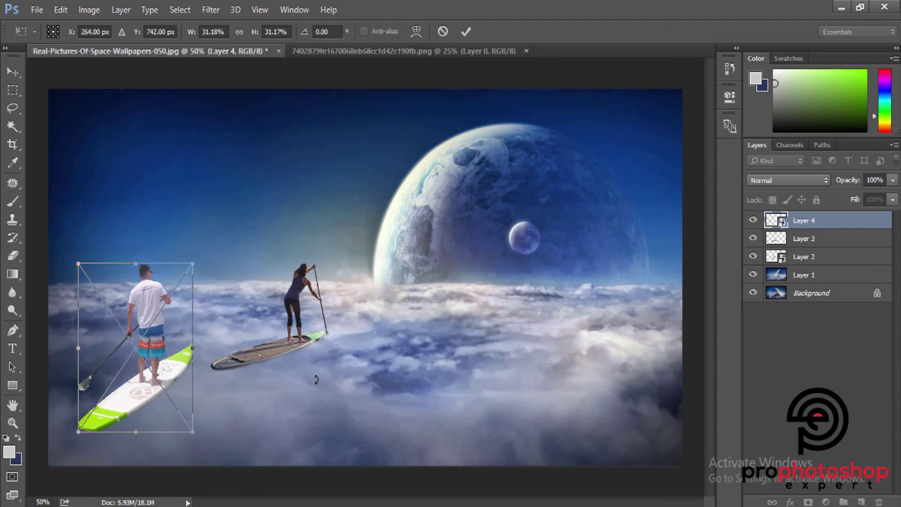
- Nudge the man beside the woman and rotate his board slightly, tilting its right side down
key("ctrl+plus")
left_click_drag(417, 504, 356, 421)
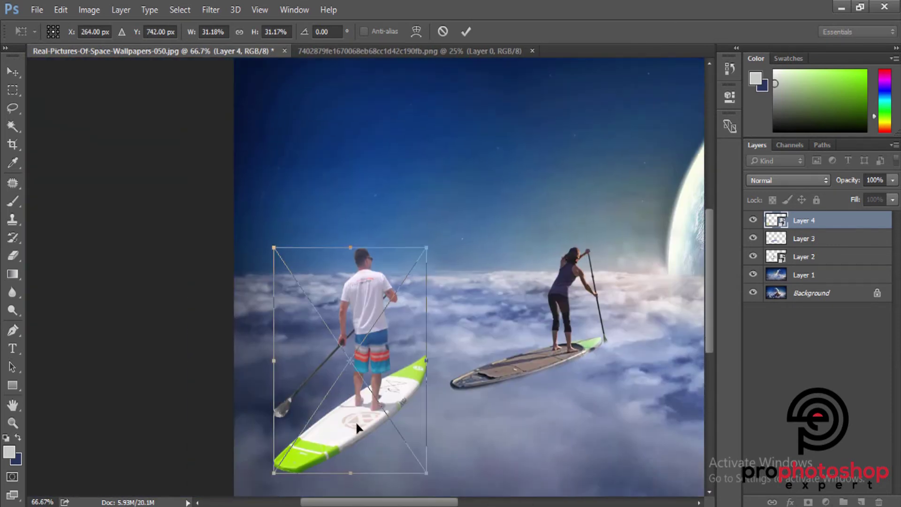
scroll(361, 389, "down", 5)
left_click_drag(402, 239, 425, 271)
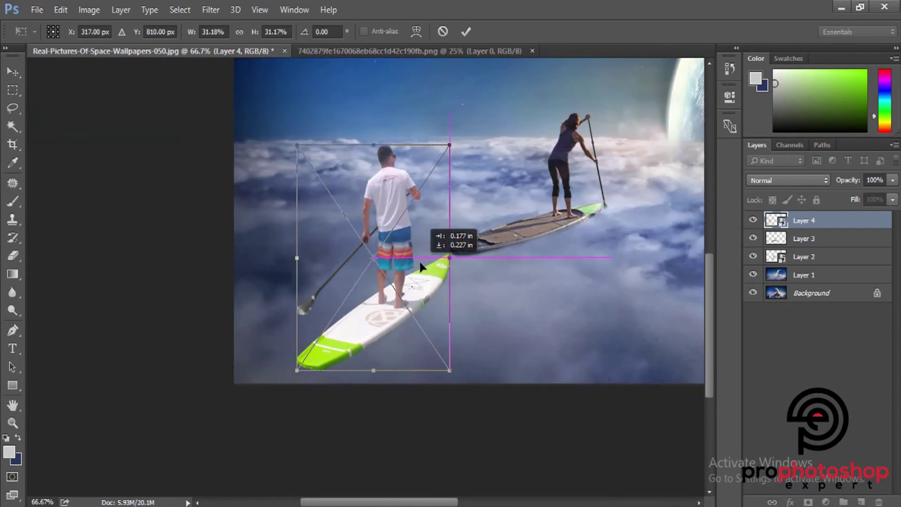
left_click_drag(542, 297, 531, 289)
left_click_drag(444, 266, 452, 276)
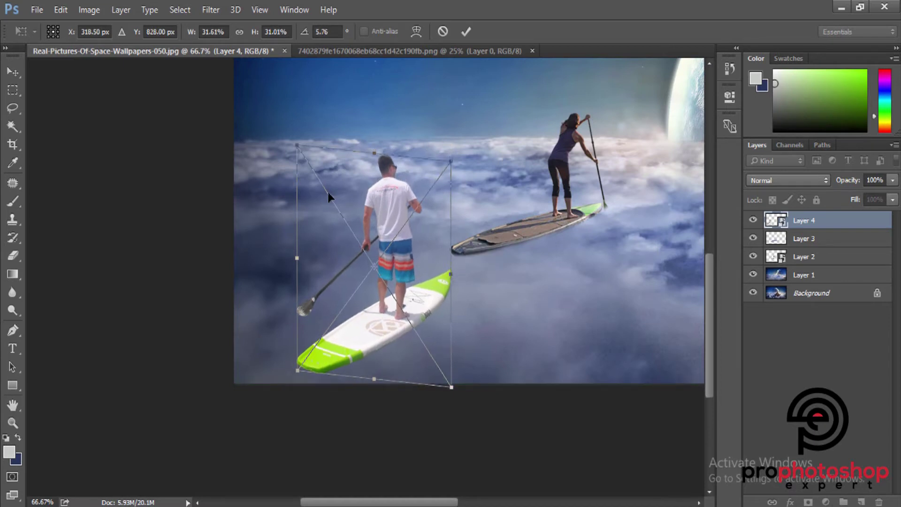
- Lower the upper-left and upper-right corners of the man's layer to flatten it into perspective
left_click_drag(298, 149, 301, 157)
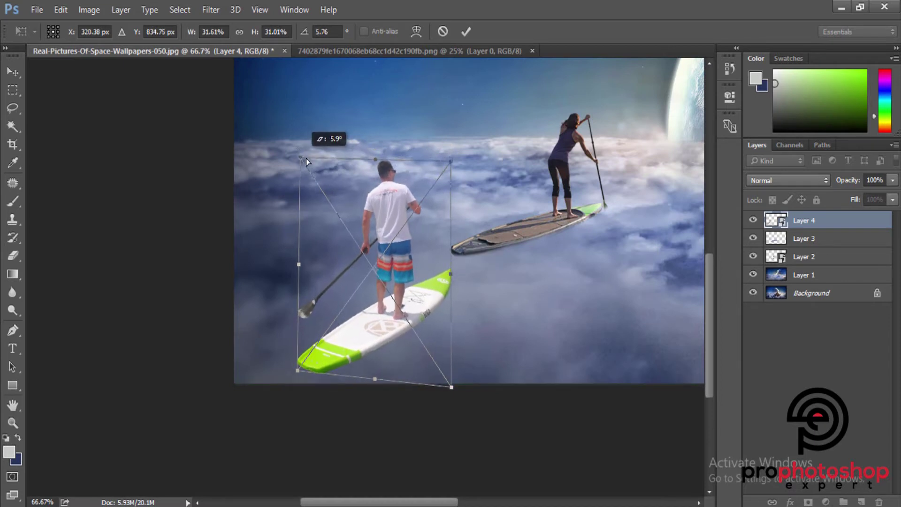
left_click_drag(451, 162, 451, 174)
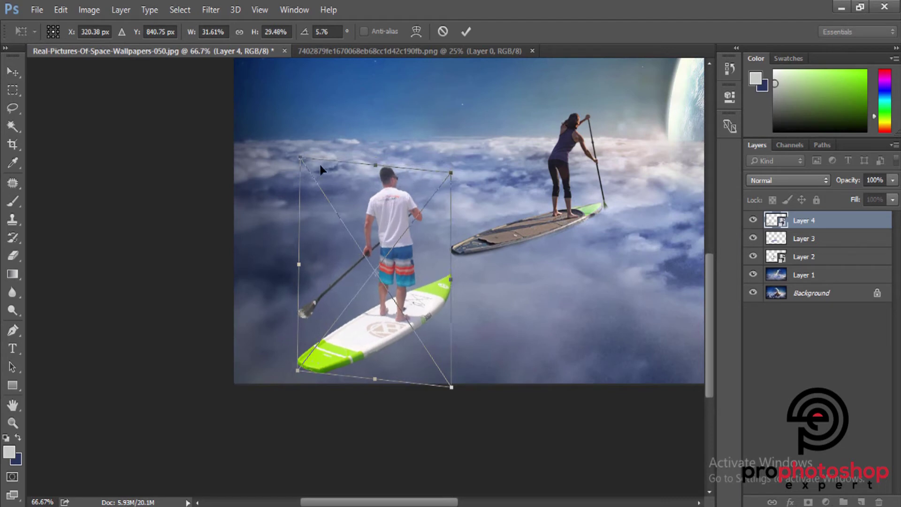
left_click_drag(303, 161, 305, 170)
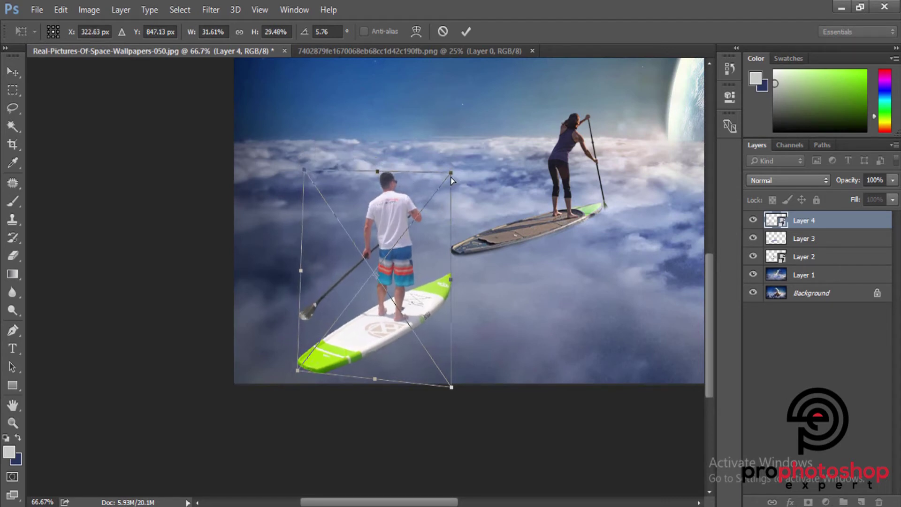
left_click_drag(451, 177, 451, 186)
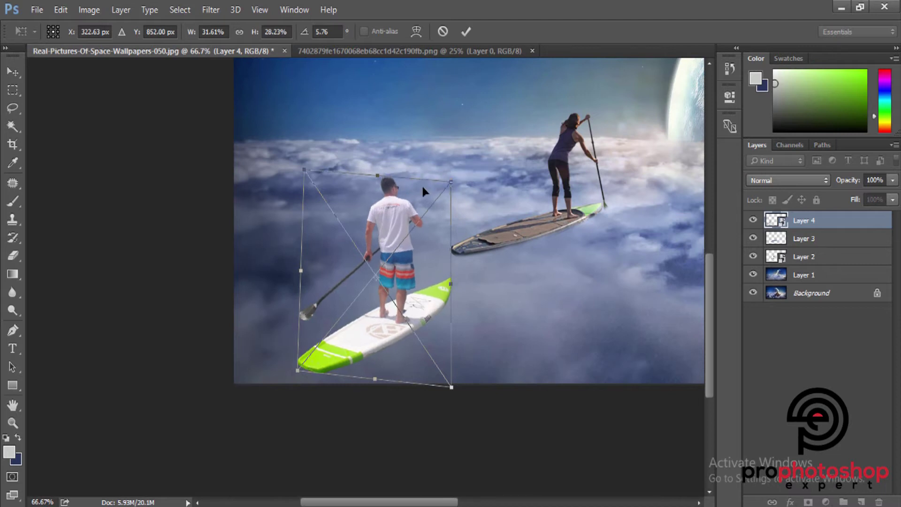
left_click_drag(299, 176, 304, 176)
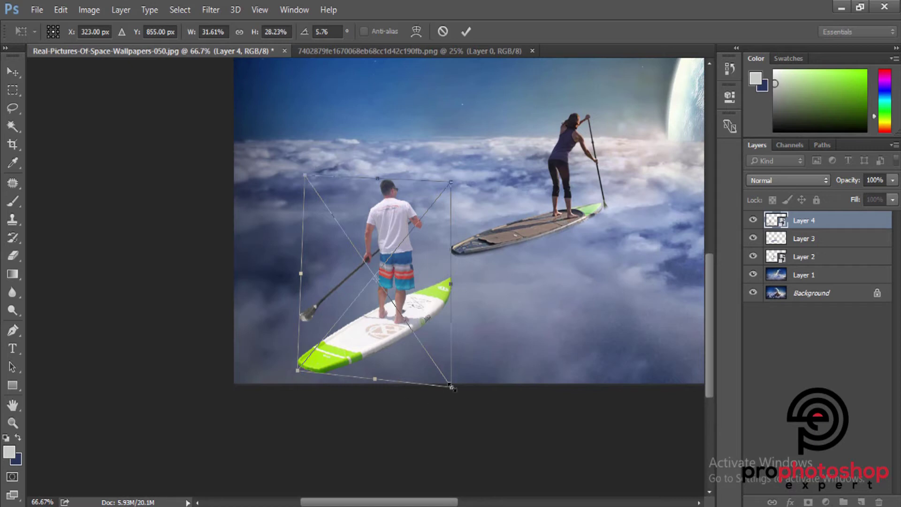
- Enlarge the man slightly, shift him up-left, and skew the board's bottom, right side and nose
left_click_drag(452, 388, 463, 400)
left_click_drag(422, 339, 405, 326)
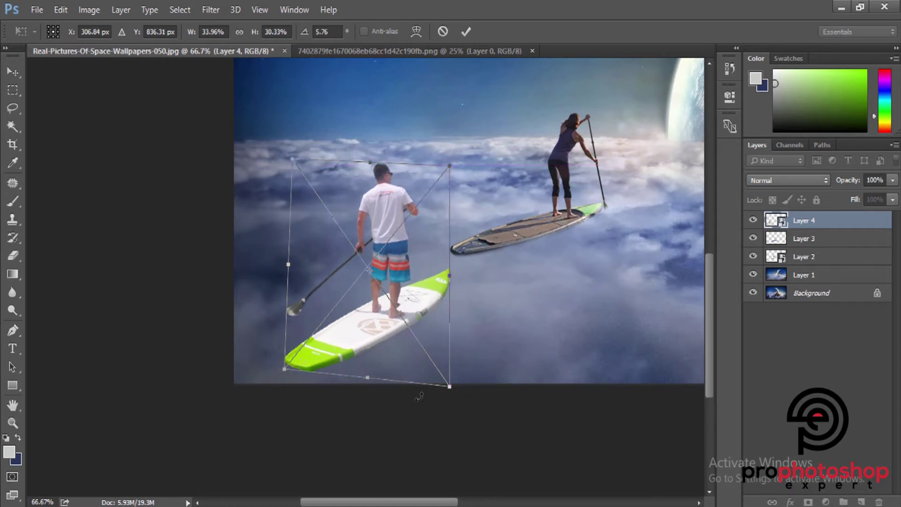
left_click_drag(369, 379, 361, 376)
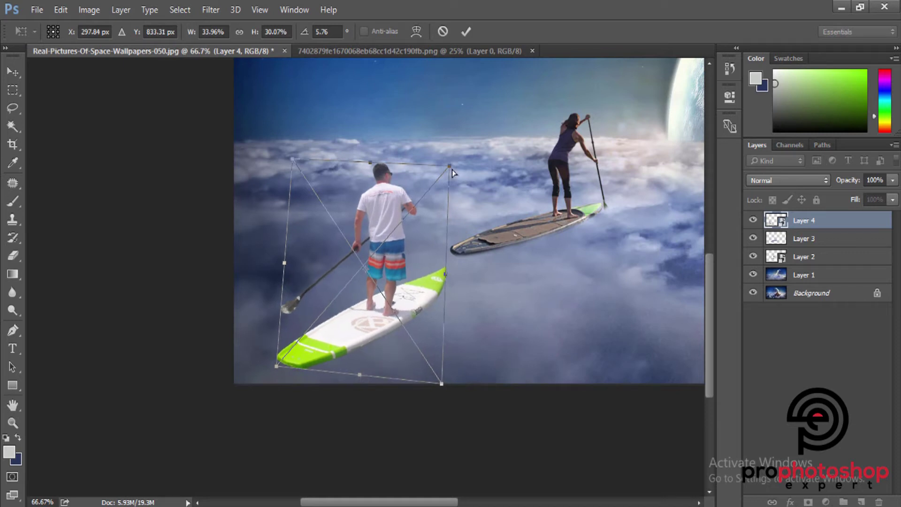
left_click_drag(447, 277, 455, 280)
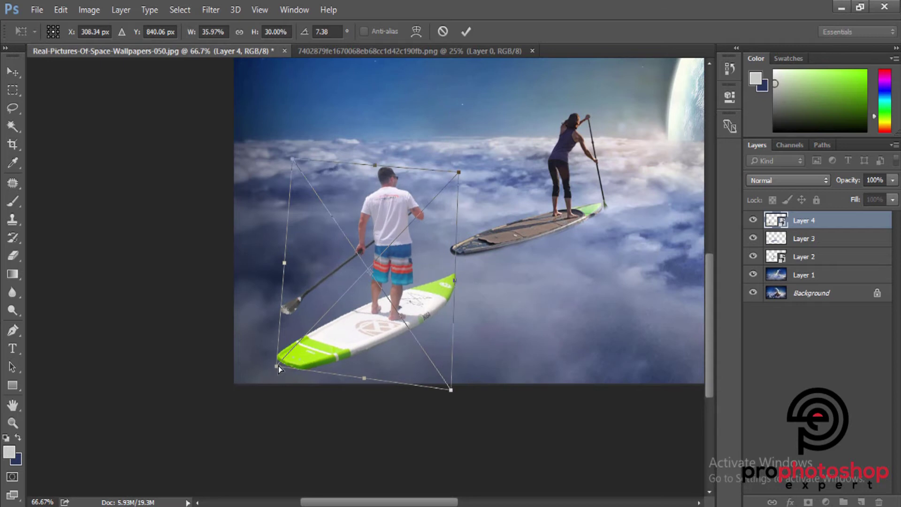
left_click_drag(278, 365, 283, 364)
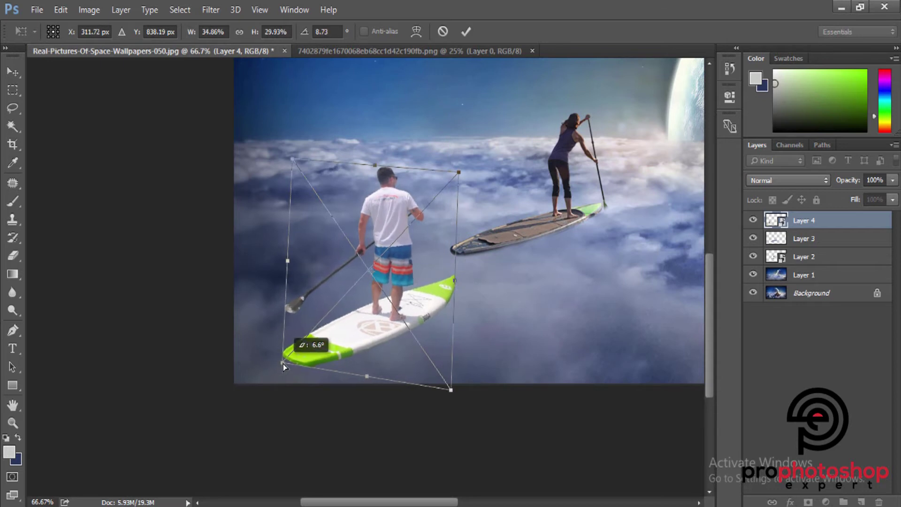
left_click_drag(283, 364, 283, 358)
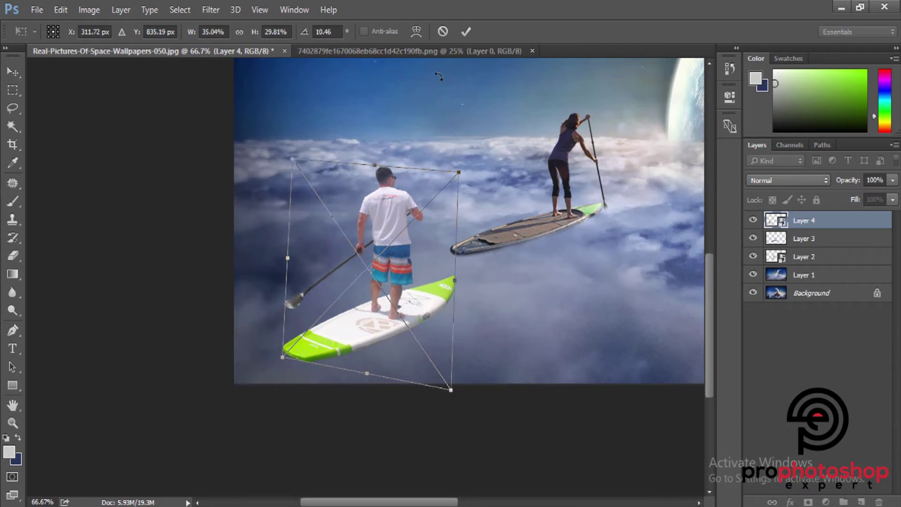
- Warp the upper-left part of the man's layer and commit the transform
left_click(416, 31)
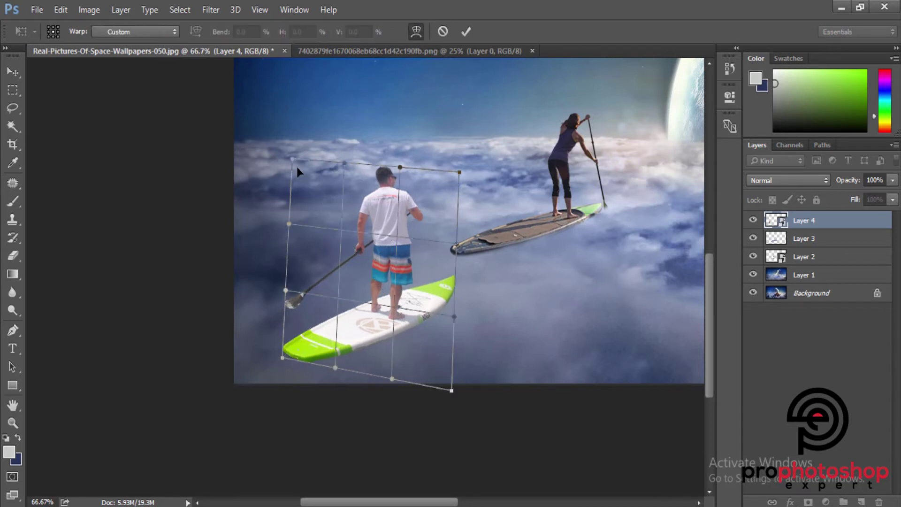
left_click_drag(292, 160, 312, 166)
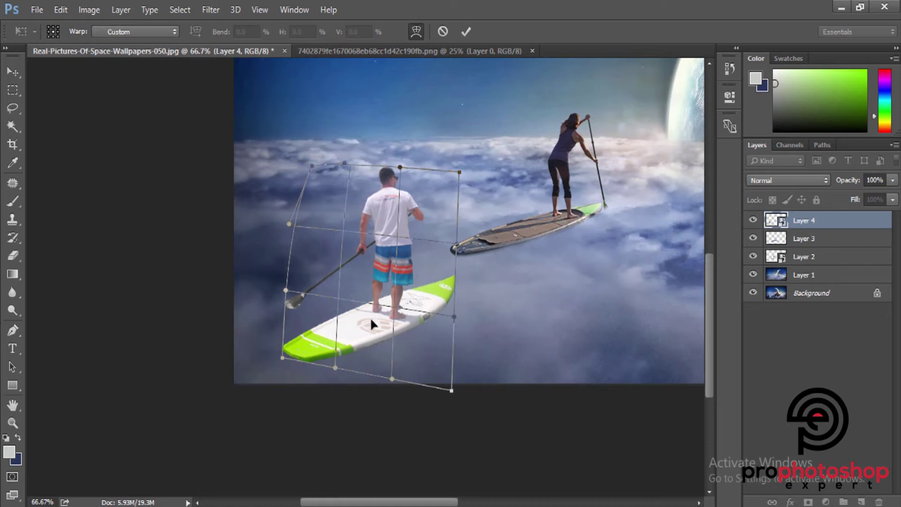
key("Return")
key("e")
left_click_drag(371, 322, 387, 349)
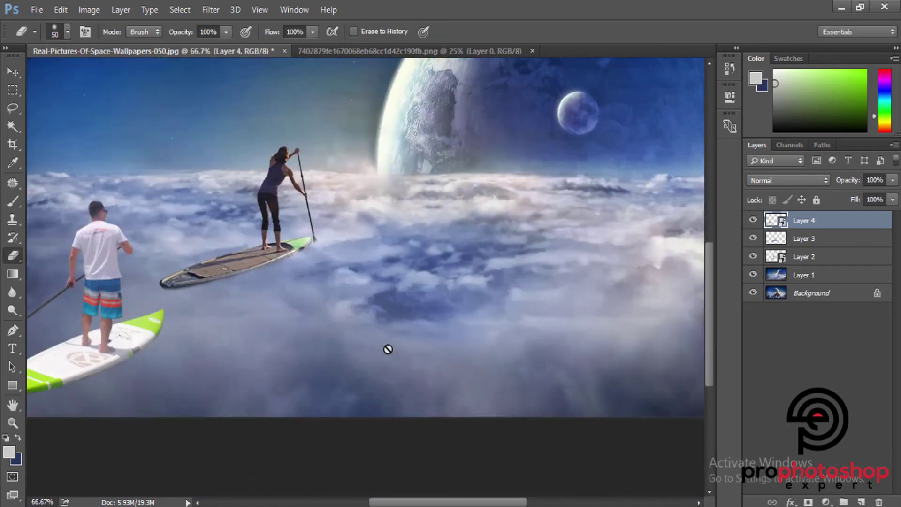
- Merge the Layer 3 cloud patch with the woman's Layer 2 into one layer
left_click_drag(413, 505, 379, 484)
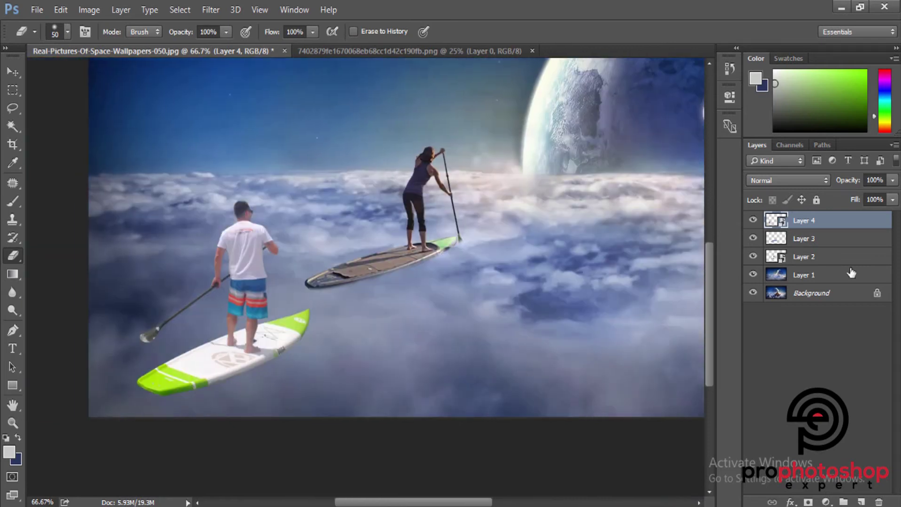
left_click(754, 258)
left_click(815, 258)
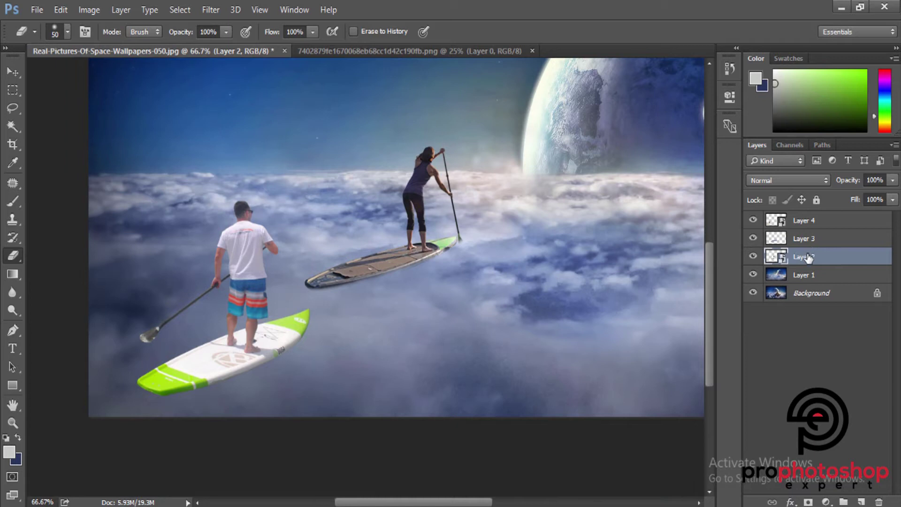
left_click(808, 240, "ctrl")
right_click(809, 239)
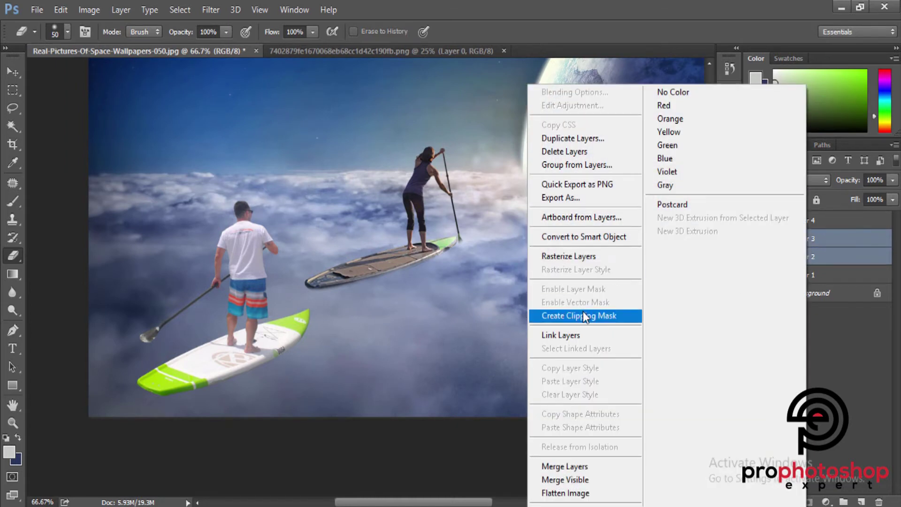
left_click(565, 466)
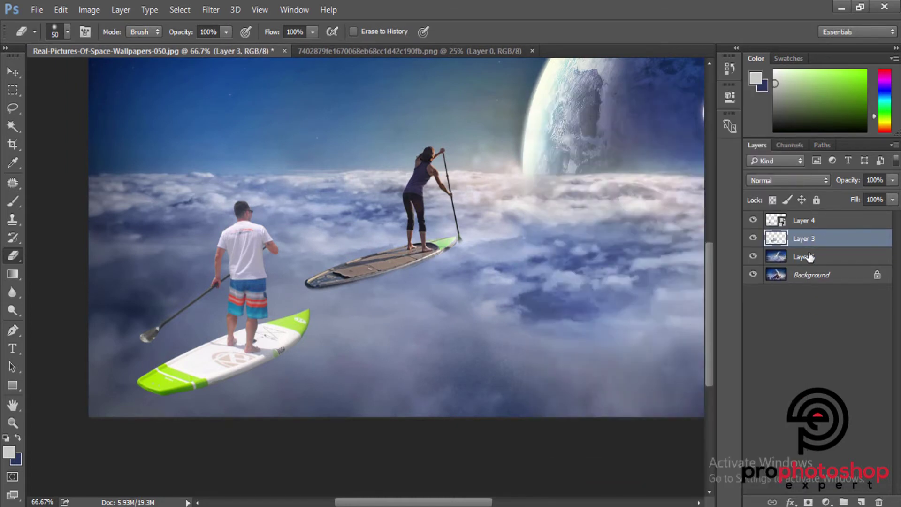
- Convert the woman's layer to a Smart Object and scale it down to about 85%
right_click(819, 239)
left_click(588, 237)
key("ctrl+t")
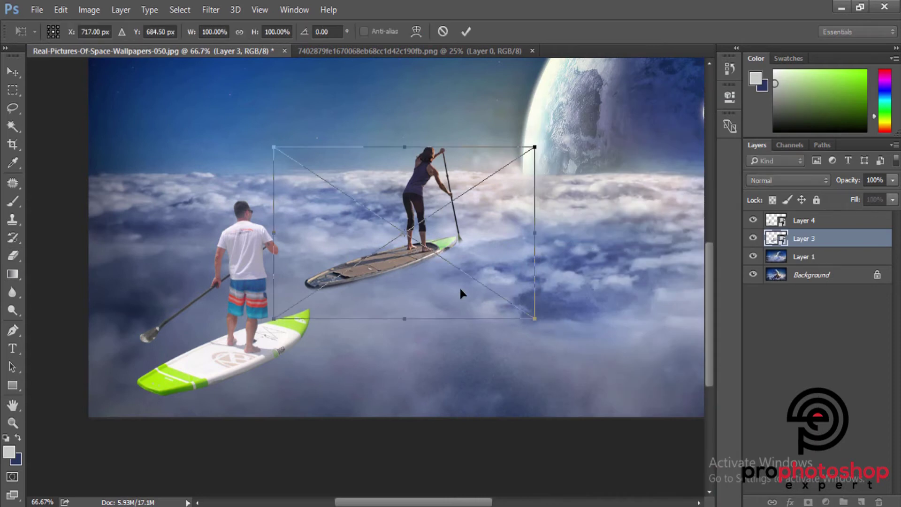
left_click_drag(534, 321, 514, 317)
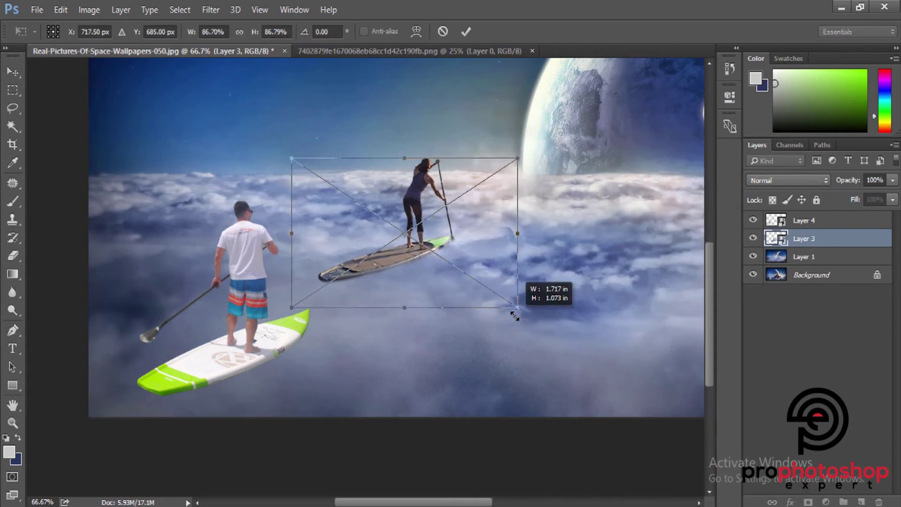
key("Return")
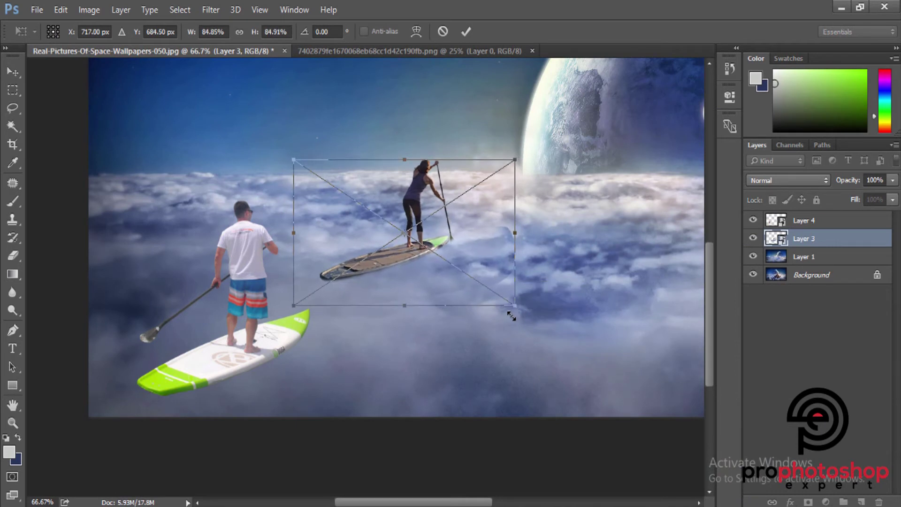
- Rasterize the woman's layer back to plain pixels
key("e")
right_click(818, 242)
left_click(584, 320)
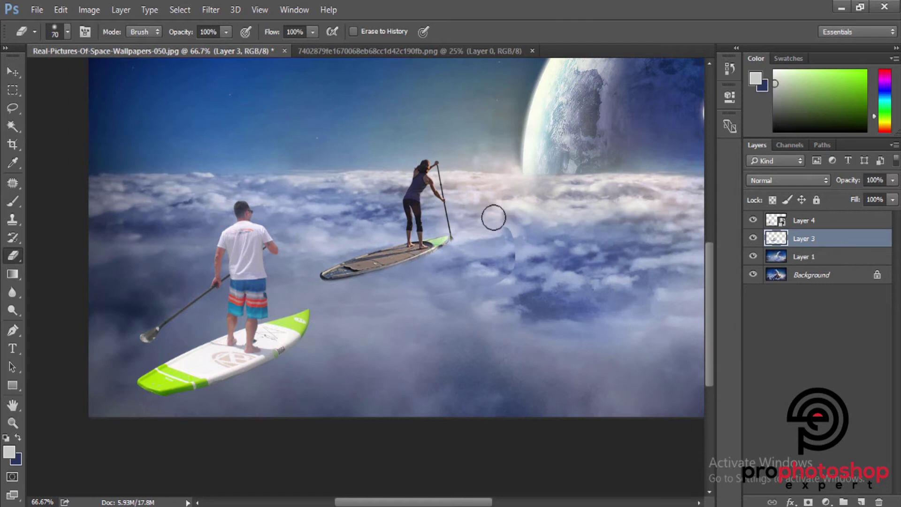
- Erase the hard edge beside the woman's board on Layer 3 with a larger eraser brush
mouse_move(492, 221)
left_mouse_down()
mouse_move(516, 264)
mouse_move(499, 296)
left_mouse_up()
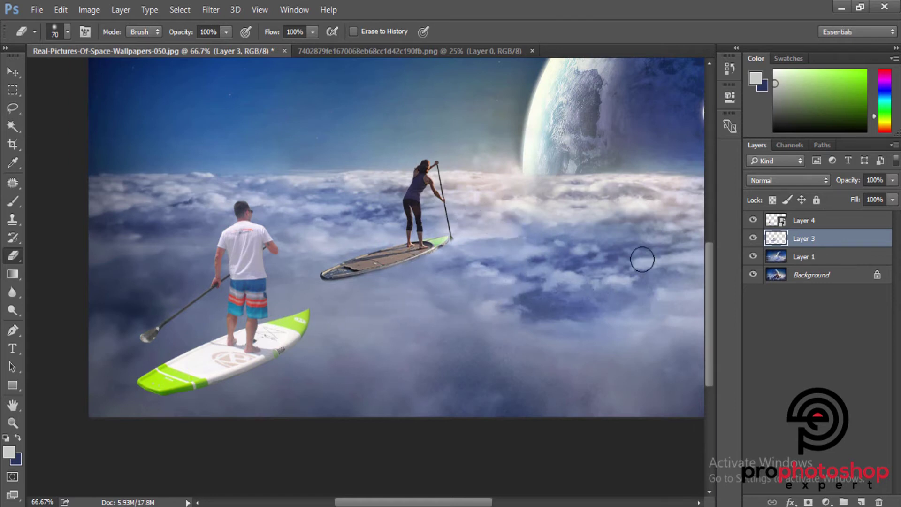
left_click(754, 238)
key("bracketright")
key("bracketright")
key("bracketright")
key("ctrl+minus")
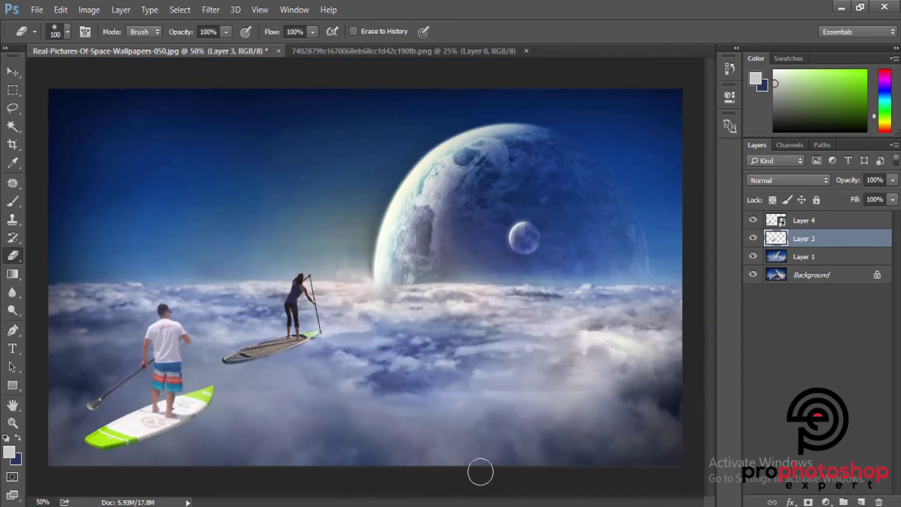
key("ctrl+plus")
key("ctrl+plus")
scroll(475, 447, "down", 1)
scroll(475, 447, "left", 2)
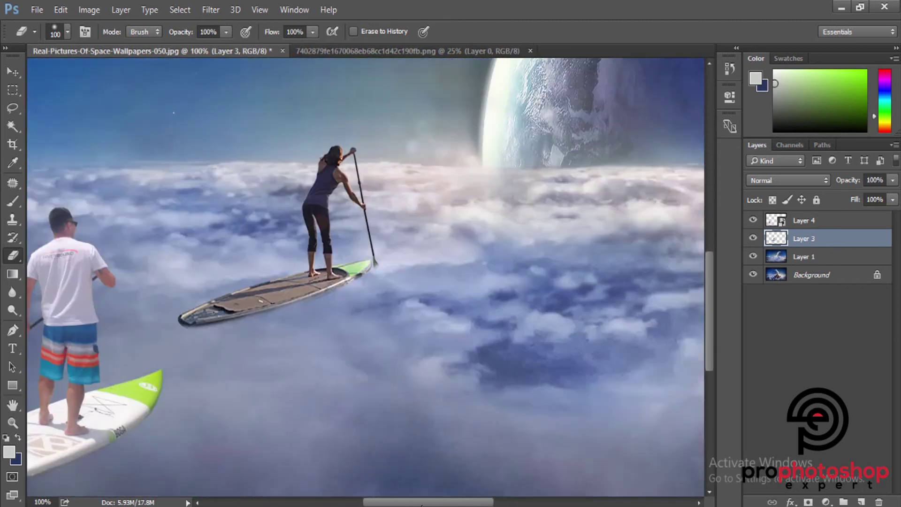
scroll(414, 439, "left", 3)
scroll(414, 438, "down", 1)
key("ctrl+minus")
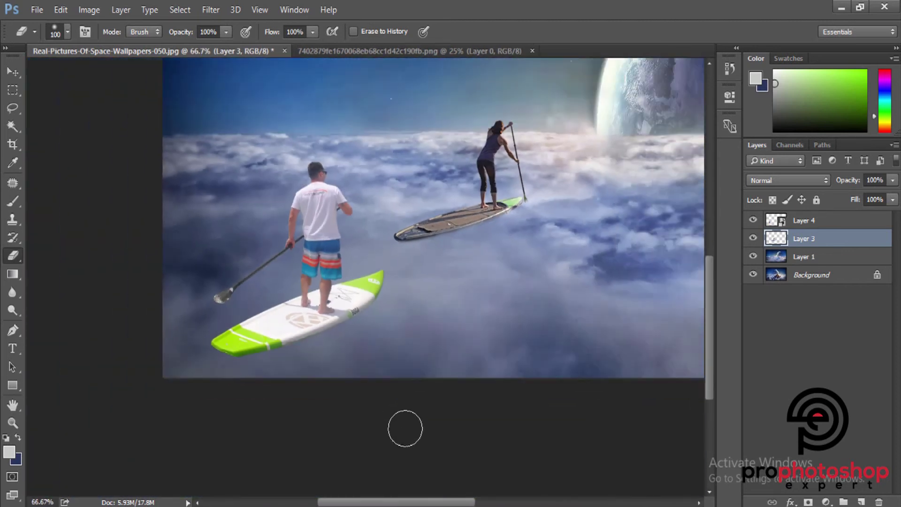
left_click(753, 239)
- Rasterize the man's Layer 4 to plain pixels
left_click(825, 223)
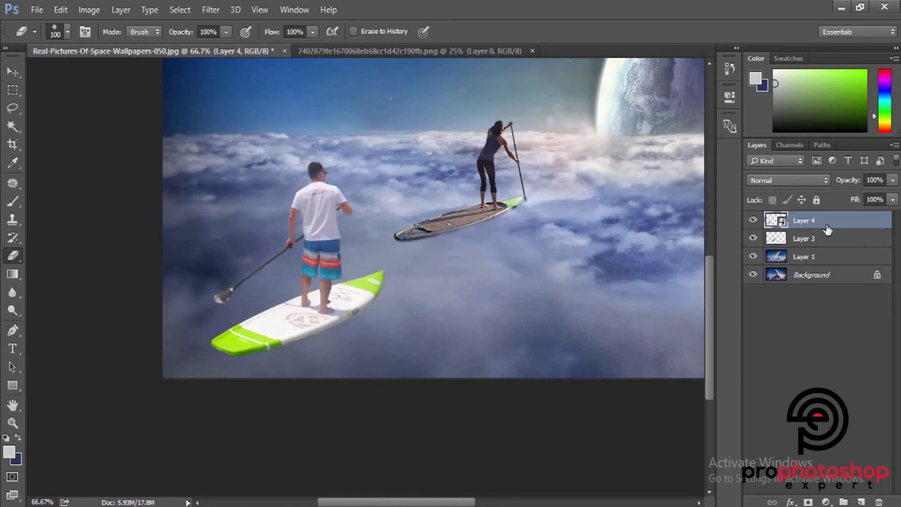
right_click(827, 227)
left_click(605, 313)
- Lasso the clouds around the man's board, copy them from Layer 1 to Layer 5, move it above the woman
key("l")
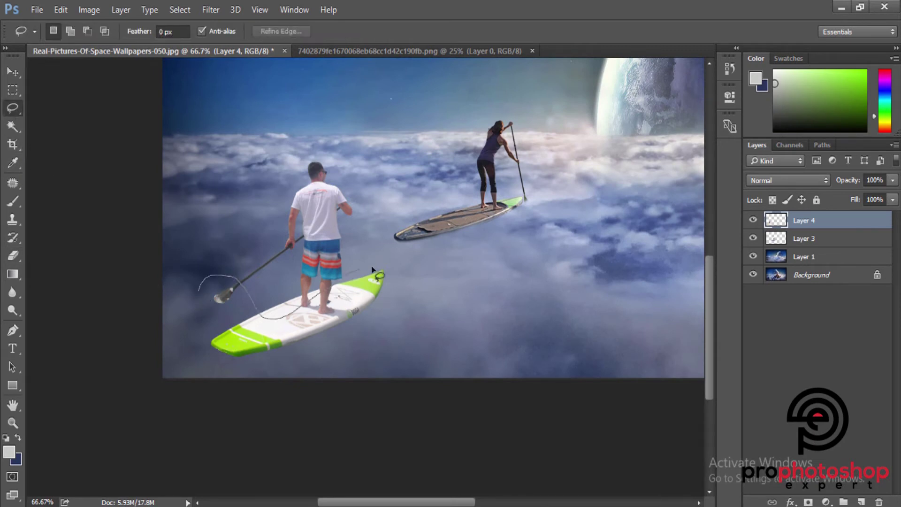
left_click_drag(171, 340, 169, 319)
left_click(824, 256)
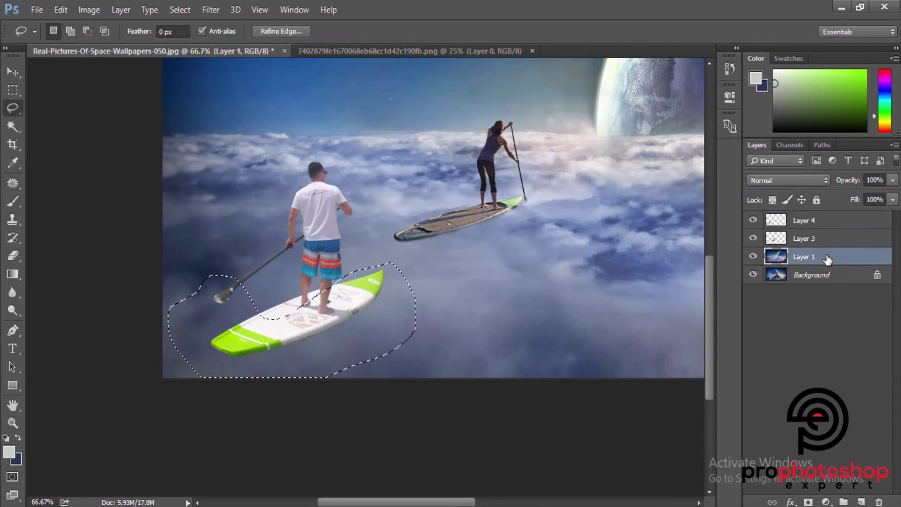
key("ctrl+j")
left_click_drag(825, 260, 806, 220)
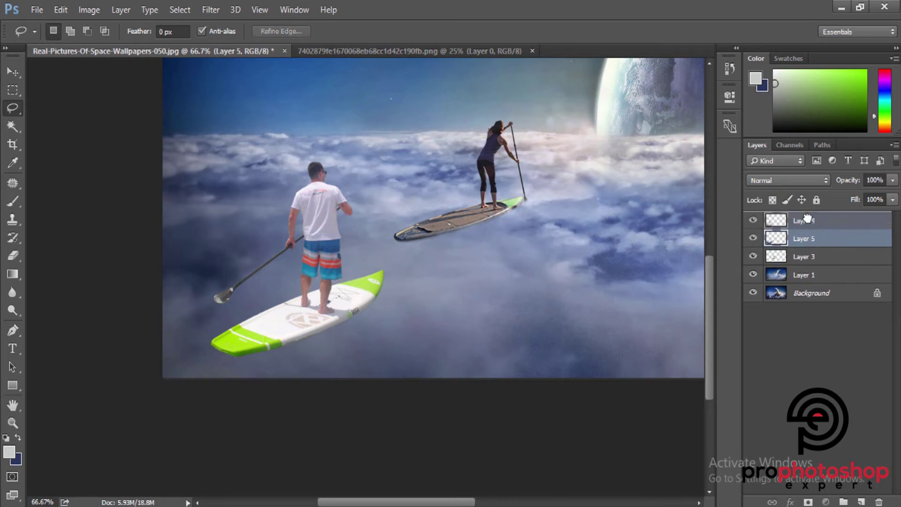
- Erase Layer 5 with a small brush to reveal the board's green nose
left_click(17, 255)
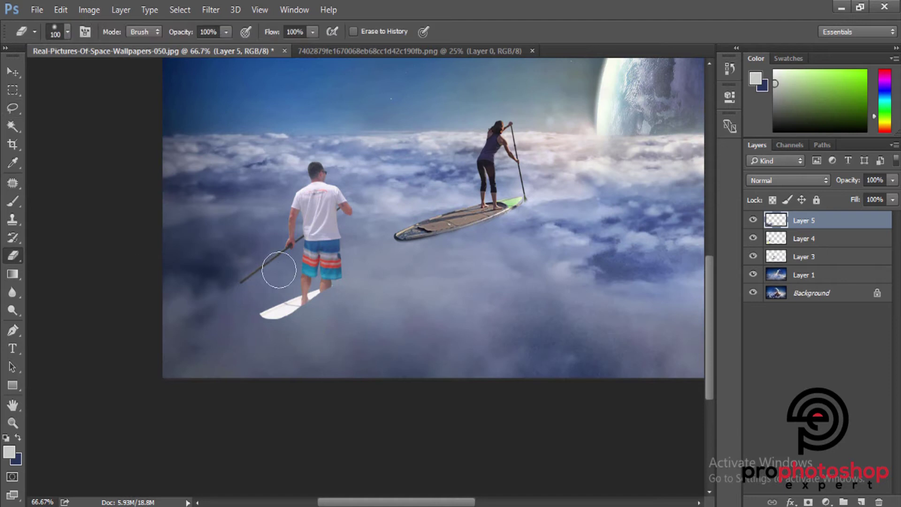
key("ctrl+plus")
key("bracketleft")
key("bracketleft")
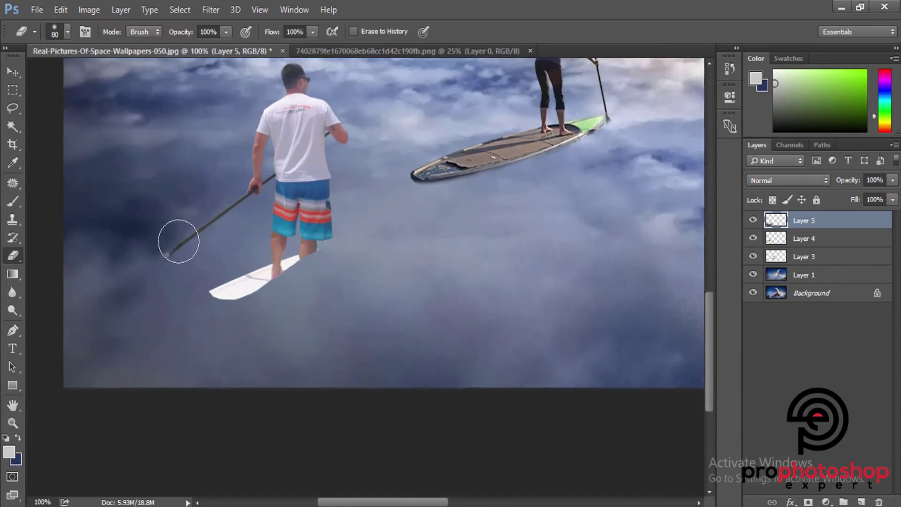
left_click(753, 220)
key("bracketleft")
mouse_move(177, 316)
left_mouse_down()
mouse_move(364, 239)
mouse_move(165, 316)
mouse_move(334, 264)
mouse_move(385, 232)
mouse_move(334, 276)
mouse_move(267, 302)
mouse_move(145, 328)
mouse_move(181, 328)
left_mouse_up()
key("bracketleft")
key("bracketleft")
key("bracketleft")
key("ctrl+z")
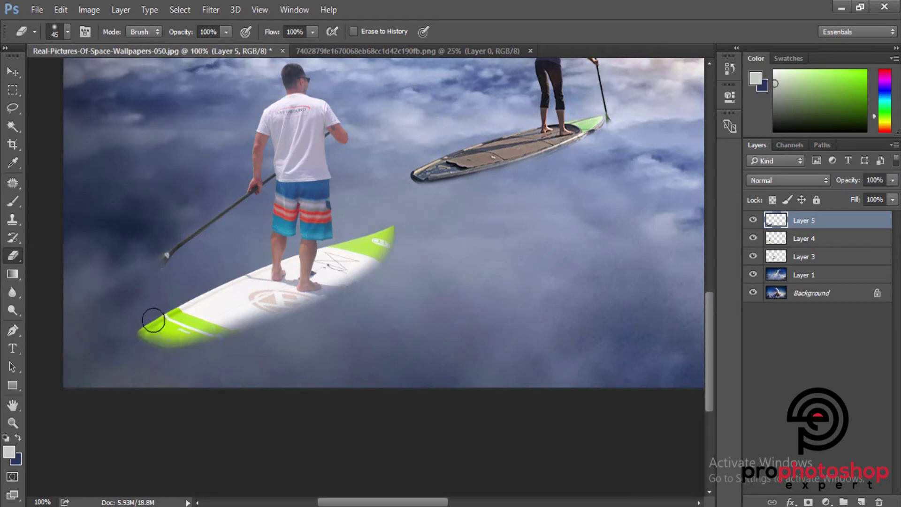
- Erase the cloud patch along the board from its nose to the man's feet
mouse_move(194, 326)
left_mouse_down()
mouse_move(354, 262)
mouse_move(292, 290)
left_mouse_up()
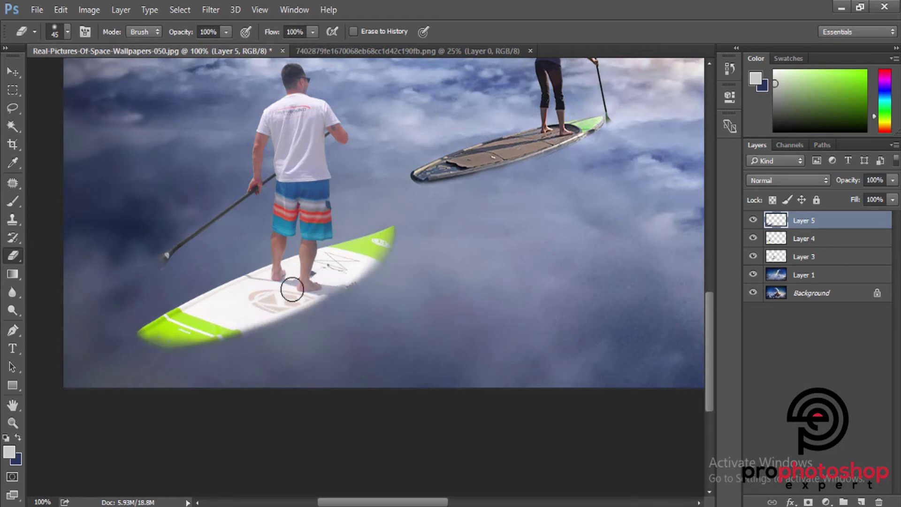
key("ctrl+minus")
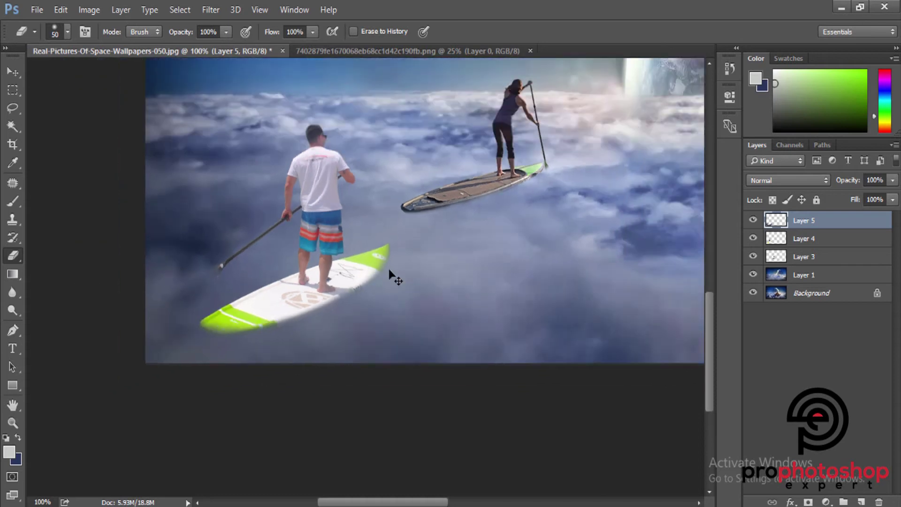
key("ctrl+minus")
key("ctrl+plus")
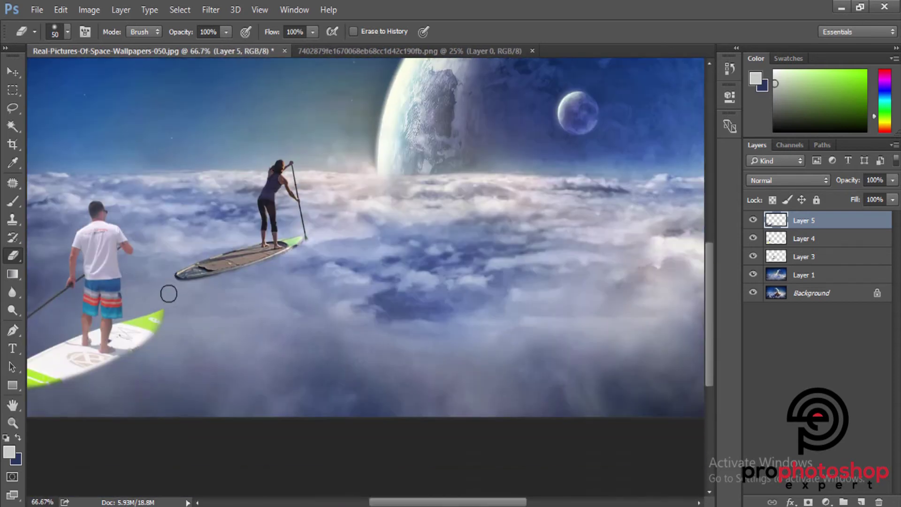
left_click_drag(401, 502, 387, 502)
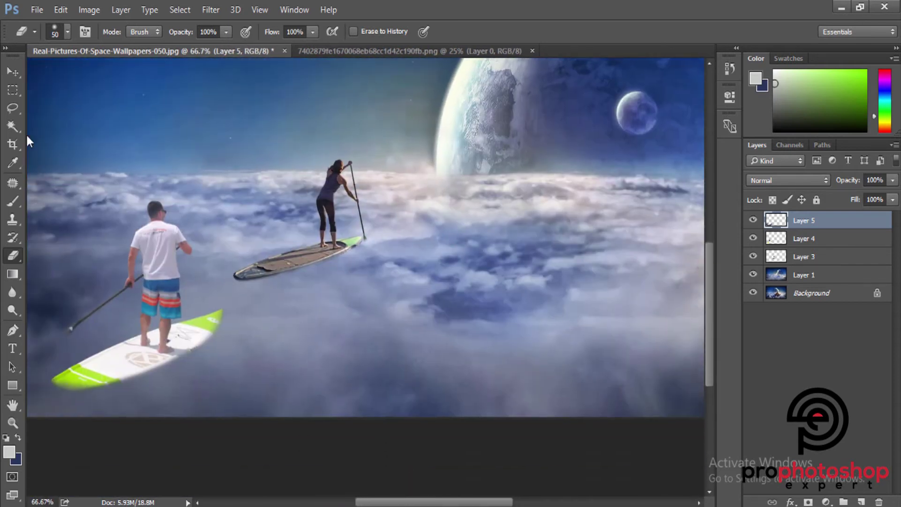
left_click(13, 108)
- Copy a lassoed cloud patch from Layer 1 onto new Layer 6 and move it to the top
left_click_drag(501, 353, 371, 295)
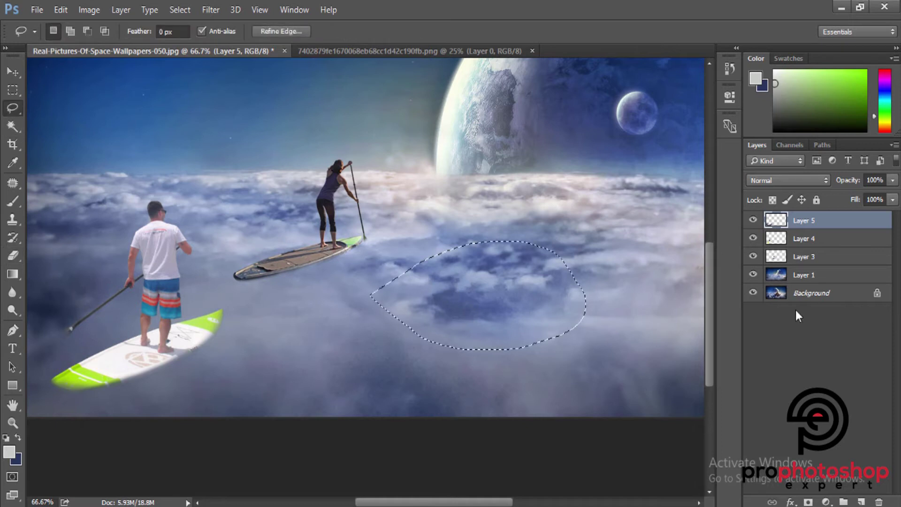
left_click(814, 276)
key("ctrl+shift+alt+n")
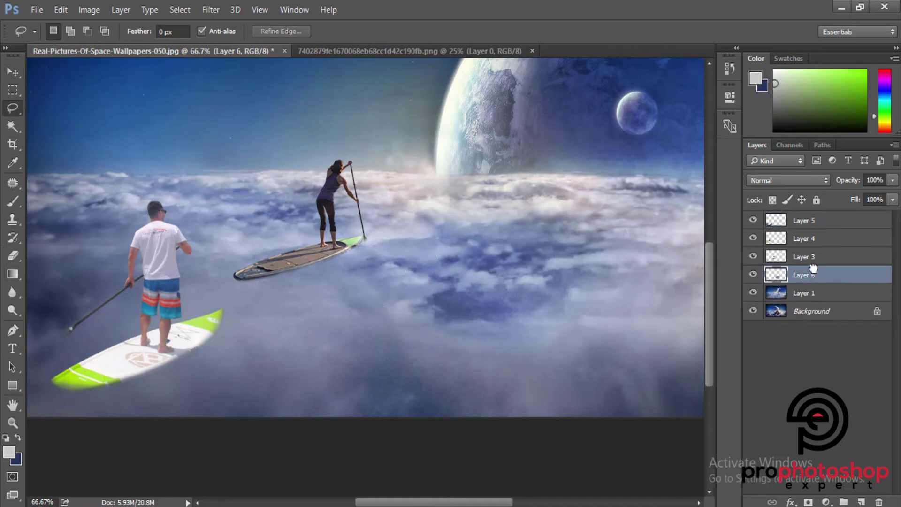
left_click_drag(815, 280, 830, 222)
right_click(839, 240)
left_click(839, 241)
- Convert Layer 6 to a Smart Object, move it under the man's board and tilt slightly
right_click(829, 223)
left_click(624, 238)
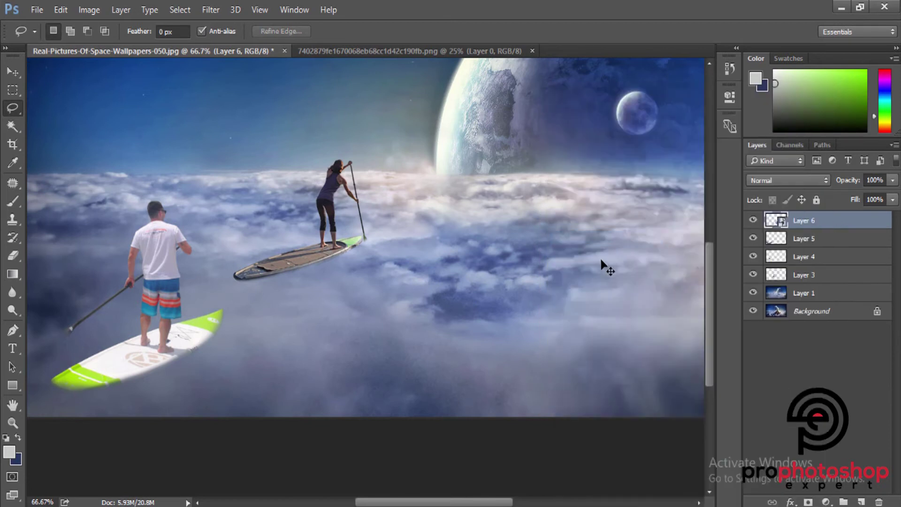
key("ctrl+t")
left_click_drag(530, 289, 203, 378)
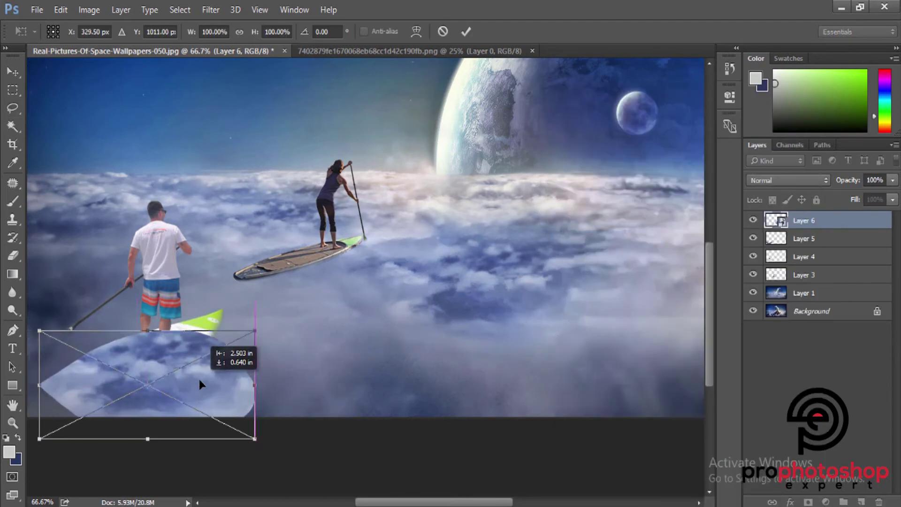
left_click_drag(324, 400, 328, 387)
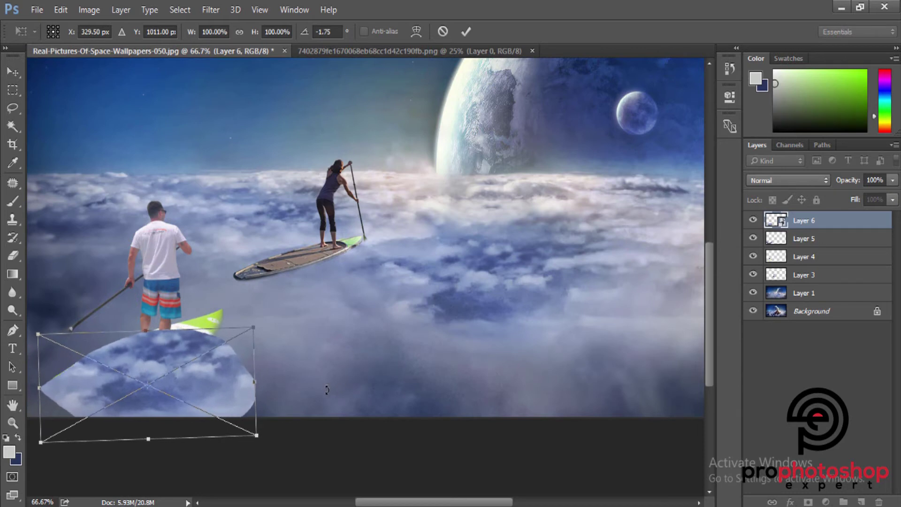
key("Return")
scroll(385, 460, "left", 5)
scroll(399, 464, "down", 2)
scroll(401, 464, "down", 1)
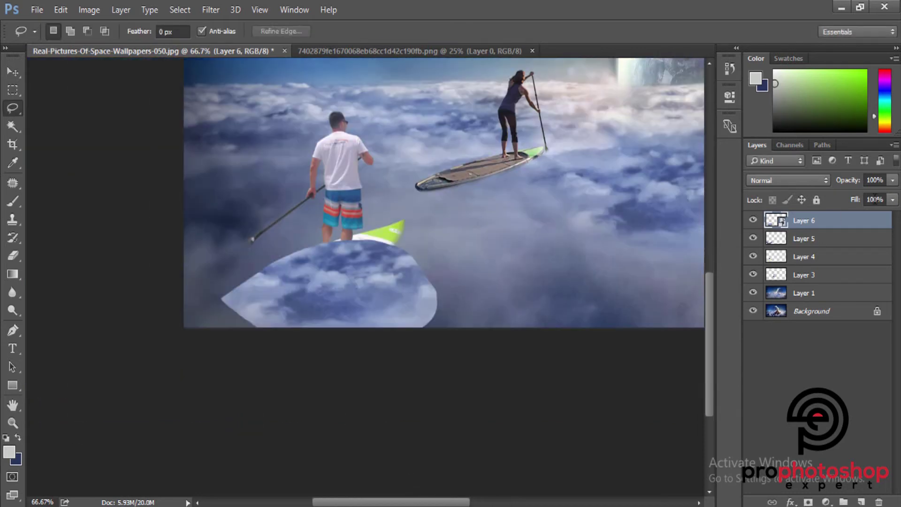
- Rasterize the Layer 6 cloud patch and set its opacity to about 52%
right_click(854, 220)
left_click(606, 314)
left_click(861, 196)
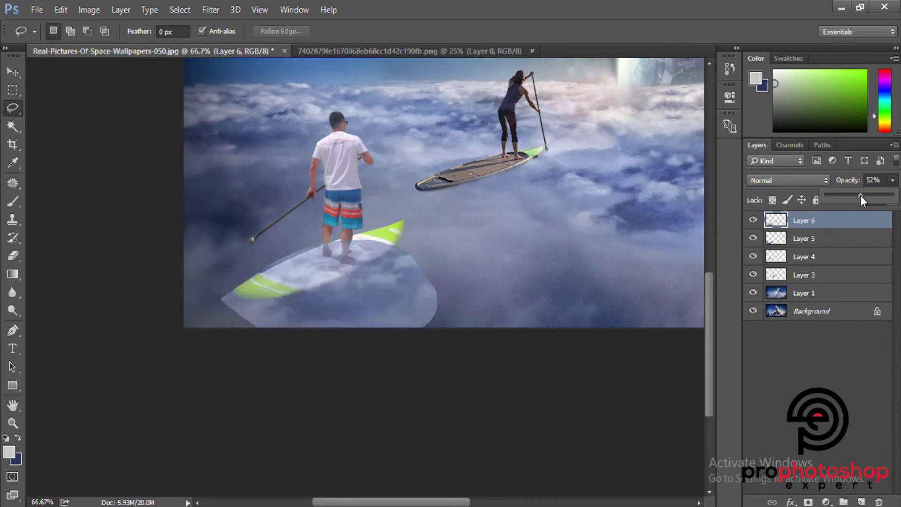
- Erase Layer 6 around the board's tail, feet and lower edge with a growing eraser brush
left_click(13, 256)
left_click_drag(245, 279, 354, 244)
key("]")
left_click_drag(191, 291, 305, 348)
key("]")
key("]")
key("]")
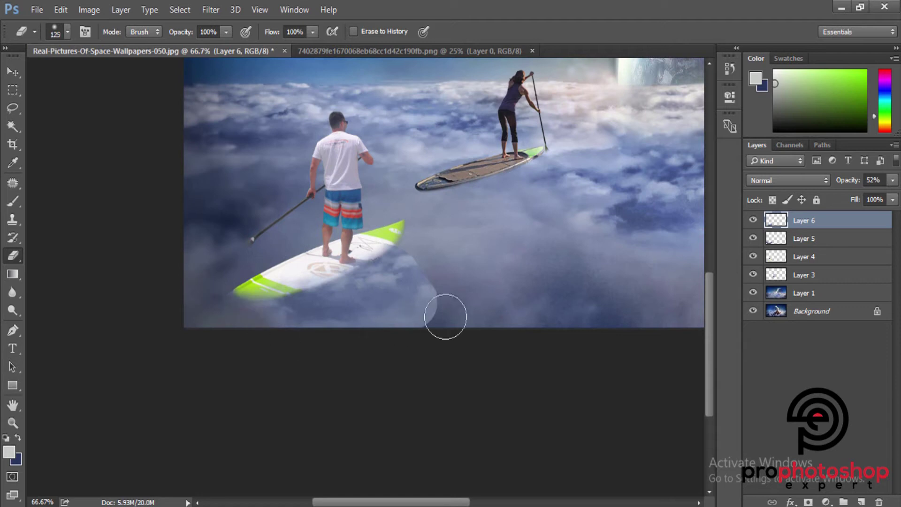
key("]")
key("]")
left_click_drag(472, 245, 396, 346)
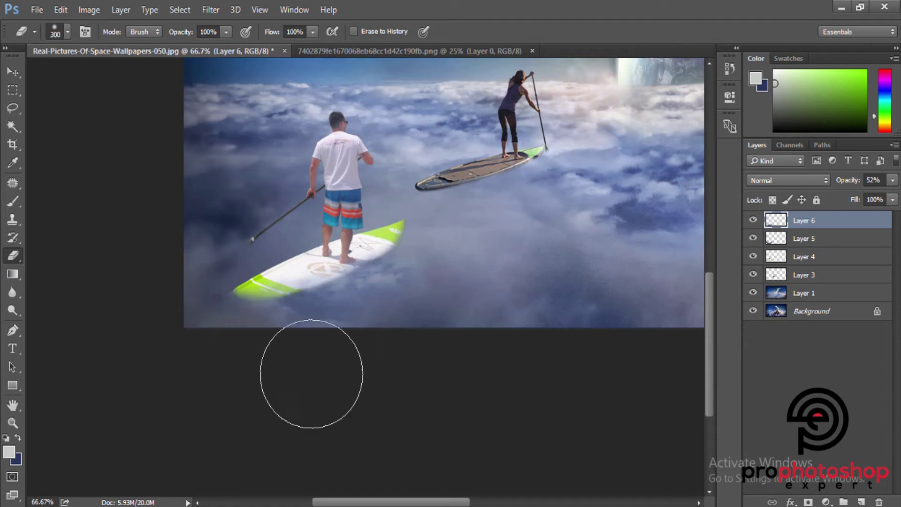
key("]")
key("]")
key("]")
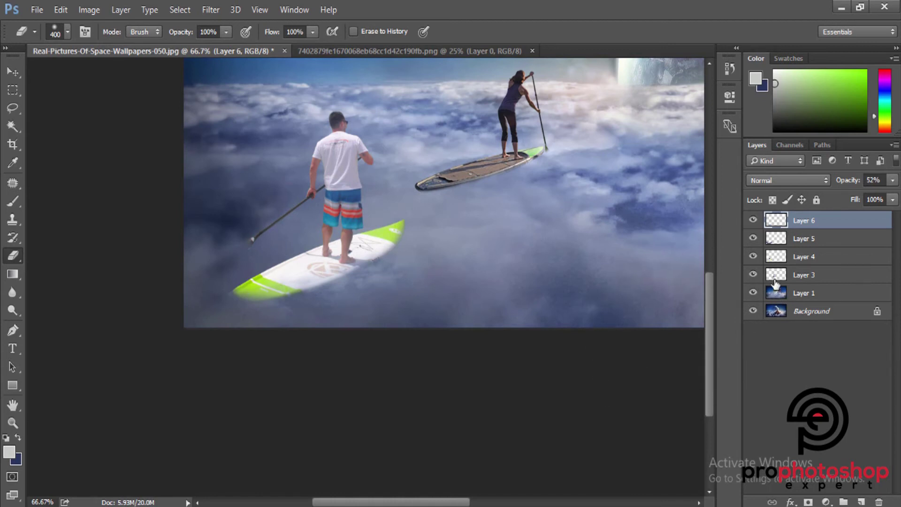
left_click(754, 220)
left_click(753, 220)
left_click(753, 220)
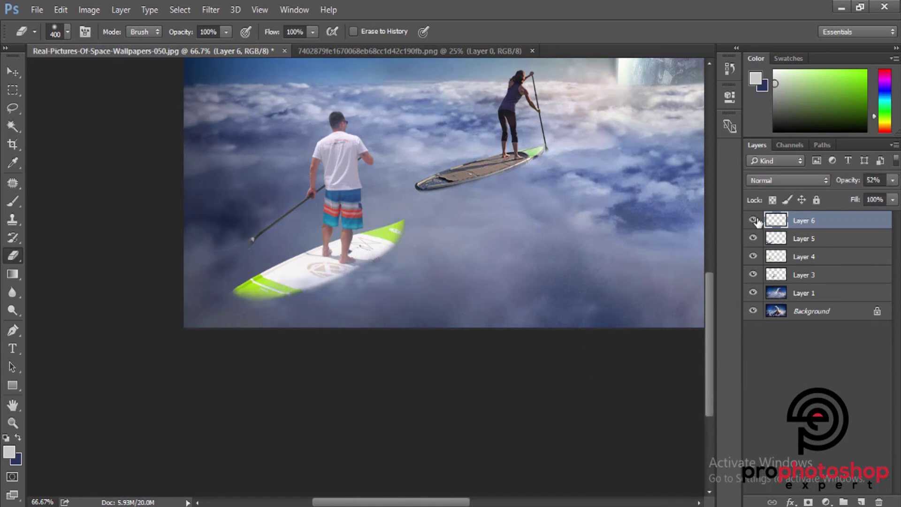
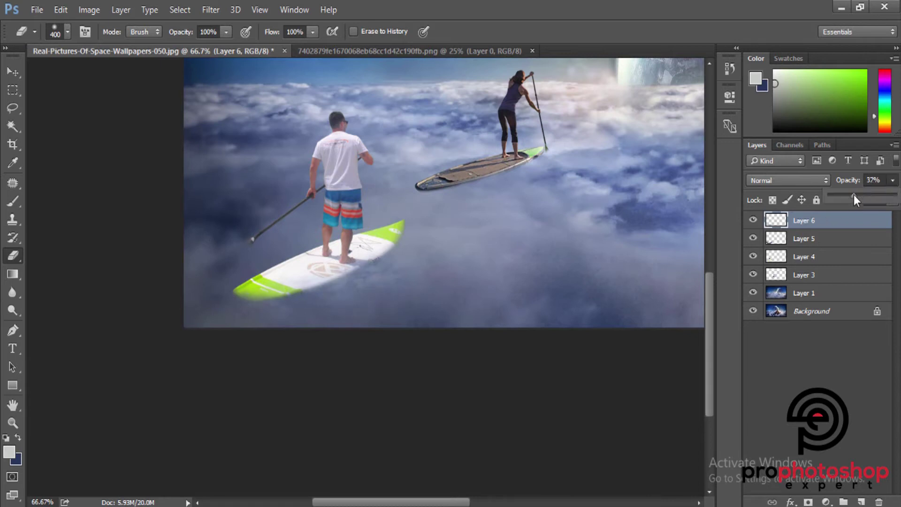
- Set Layer 6 to 75% opacity, erase cloud over the man's board, and zoom out to 50%
left_click_drag(878, 192, 881, 193)
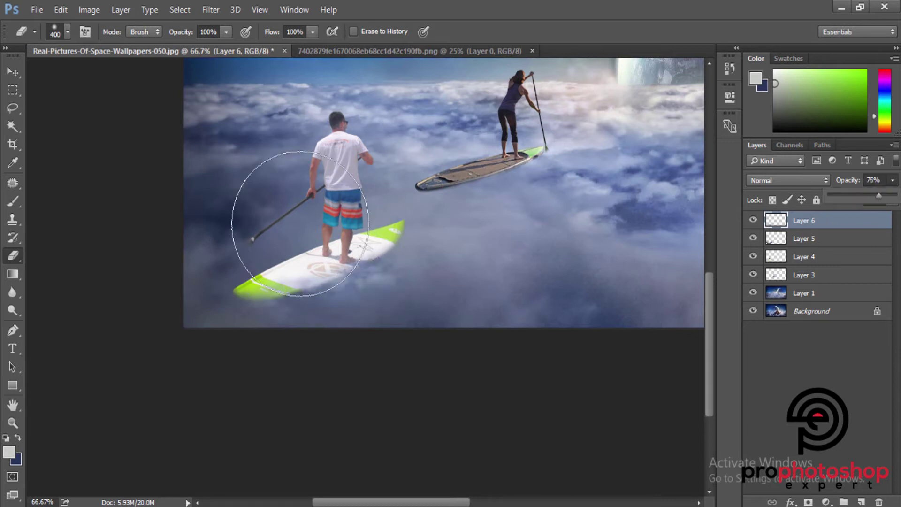
left_click_drag(328, 202, 328, 201)
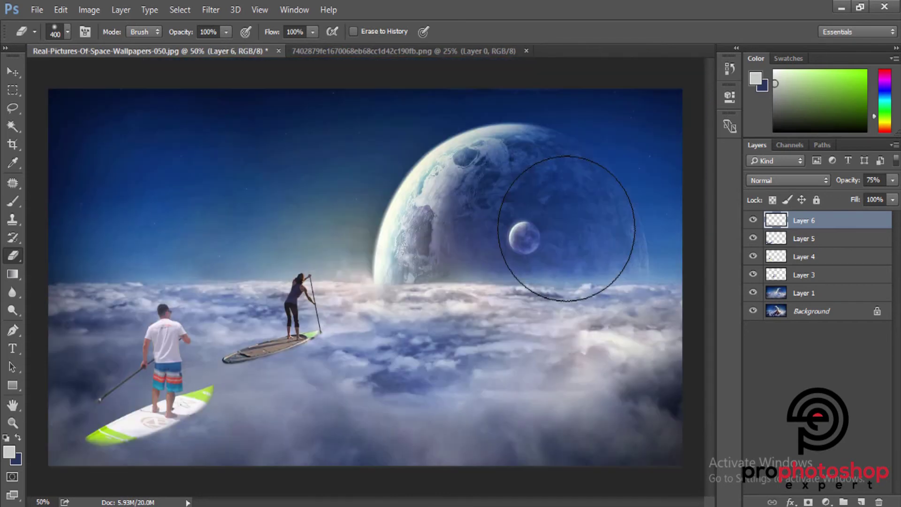
key("ctrl+minus")
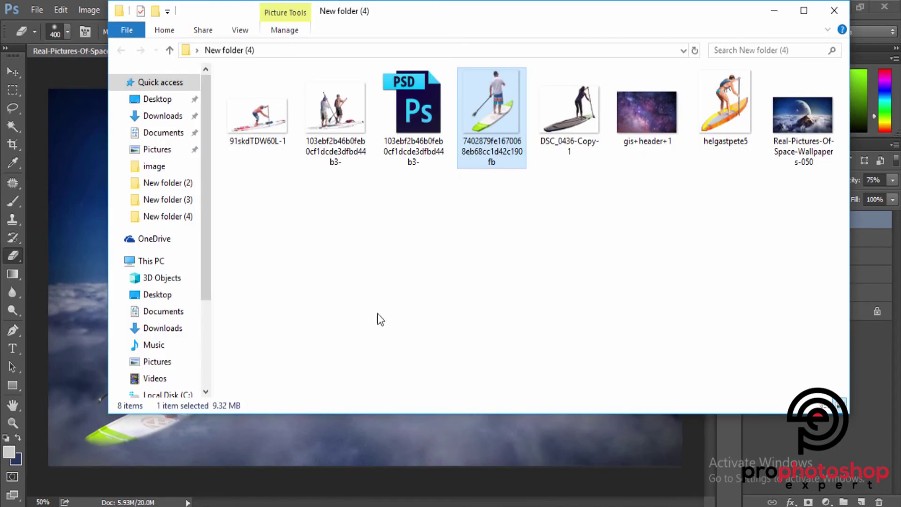
- Open 91skdTDW60L-1 from the source folder with Adobe Photoshop CC
left_click(93, 296)
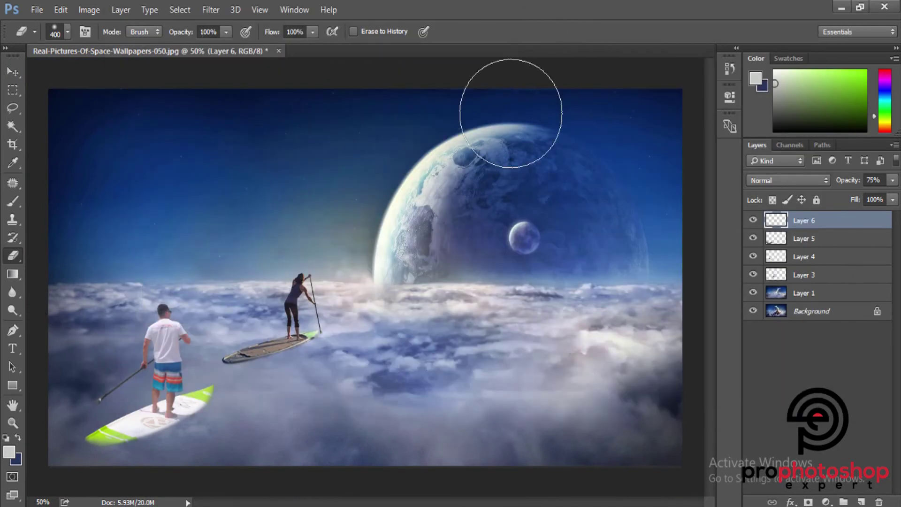
left_click(355, 505)
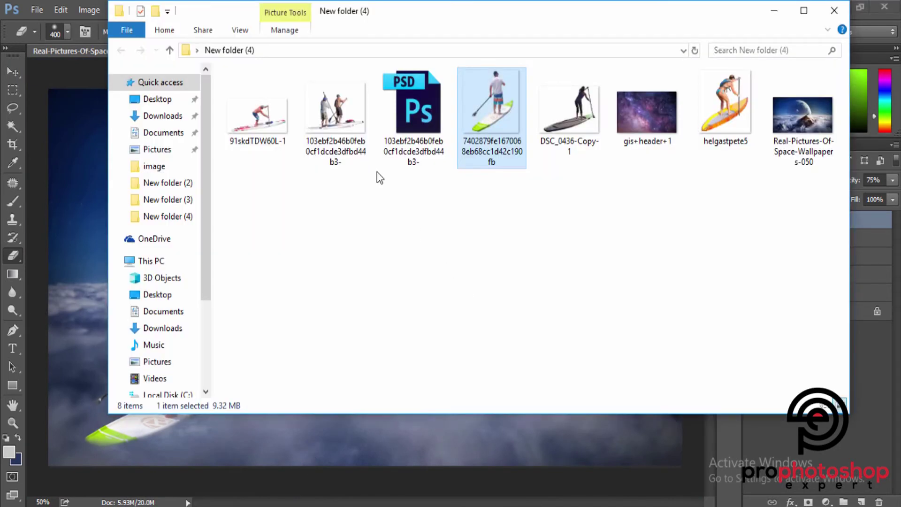
left_click(261, 115)
right_click(260, 110)
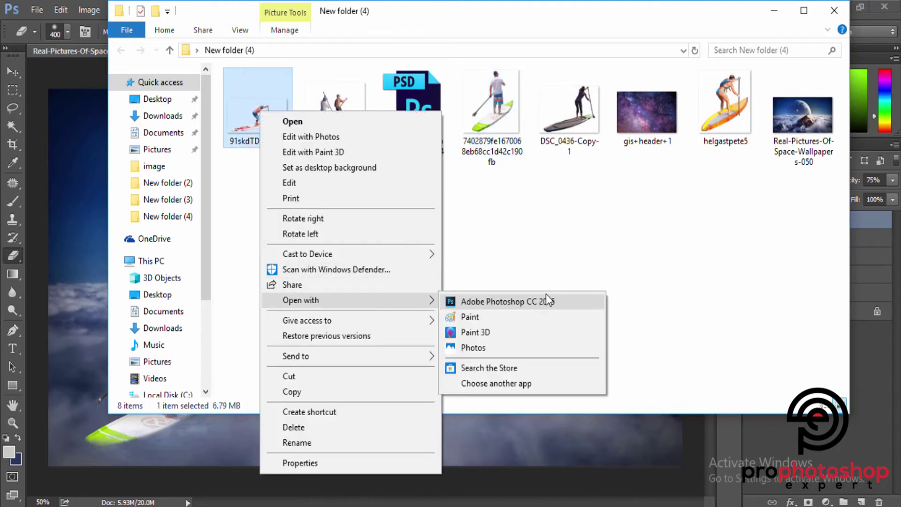
left_click(529, 300)
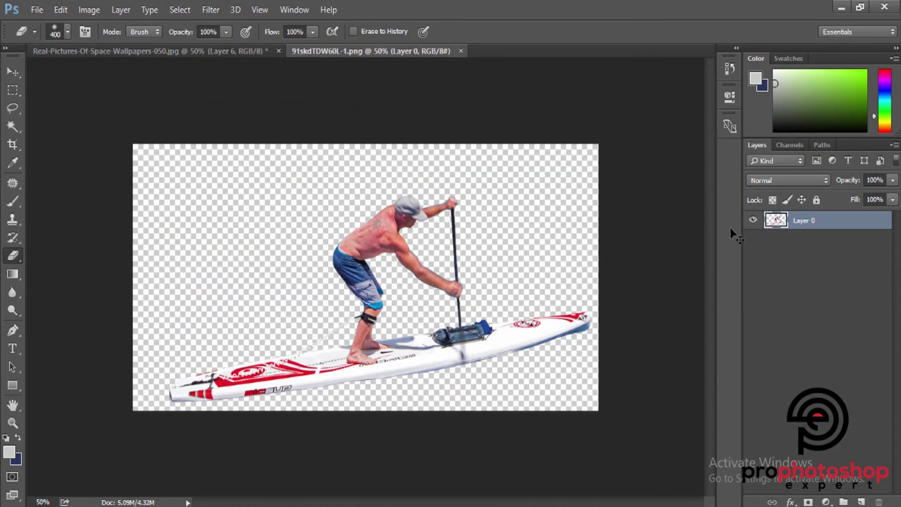
- Paste the paddleboarder into the space composite and convert the layer to a Smart Object
key("ctrl+minus")
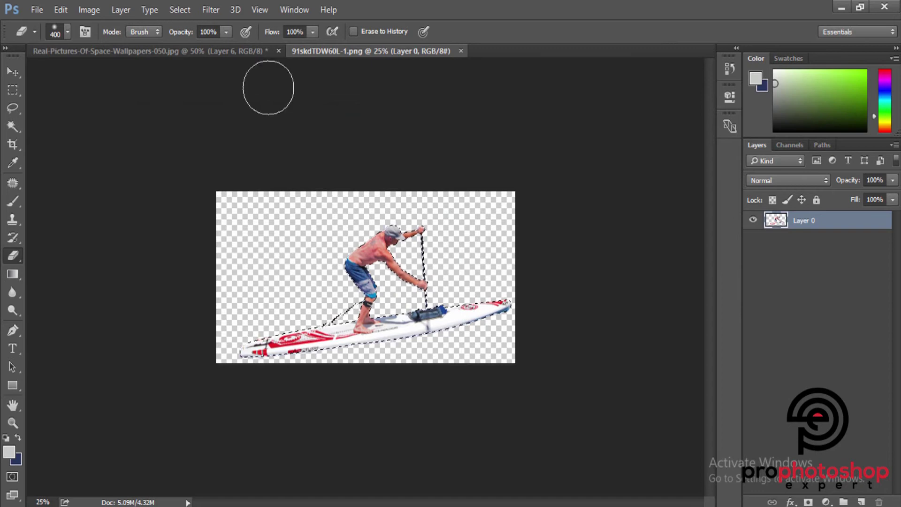
left_click(190, 51)
key("ctrl+v")
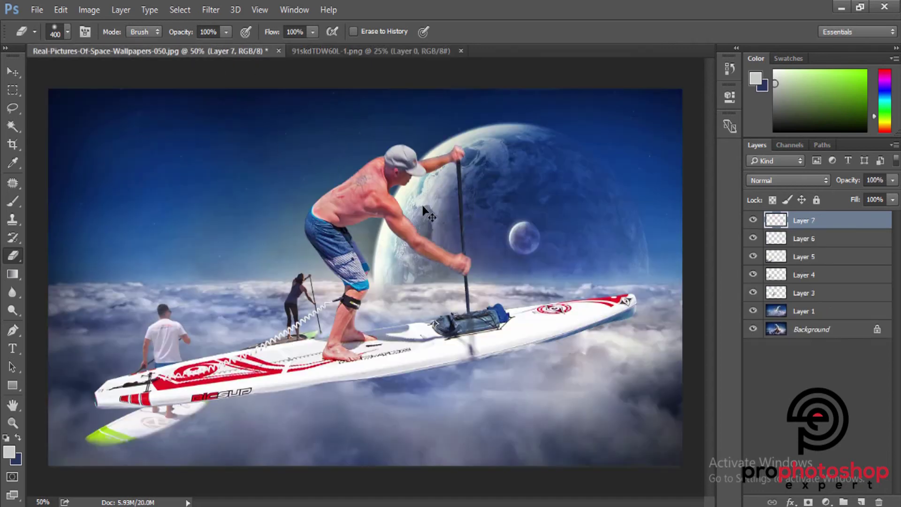
key("ctrl+minus")
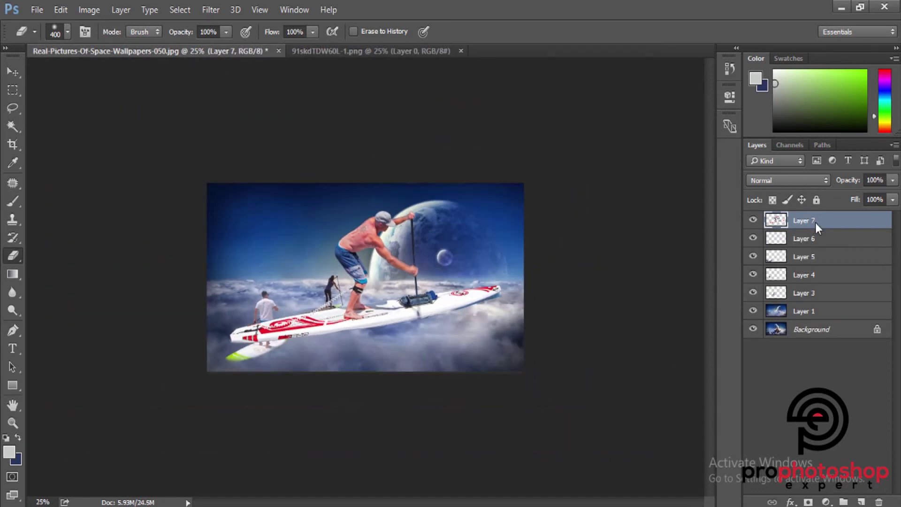
right_click(816, 226)
left_click(622, 239)
- Scale the paddleboarder to about 38%, move him beside the man, and skew his right side
key("ctrl+t")
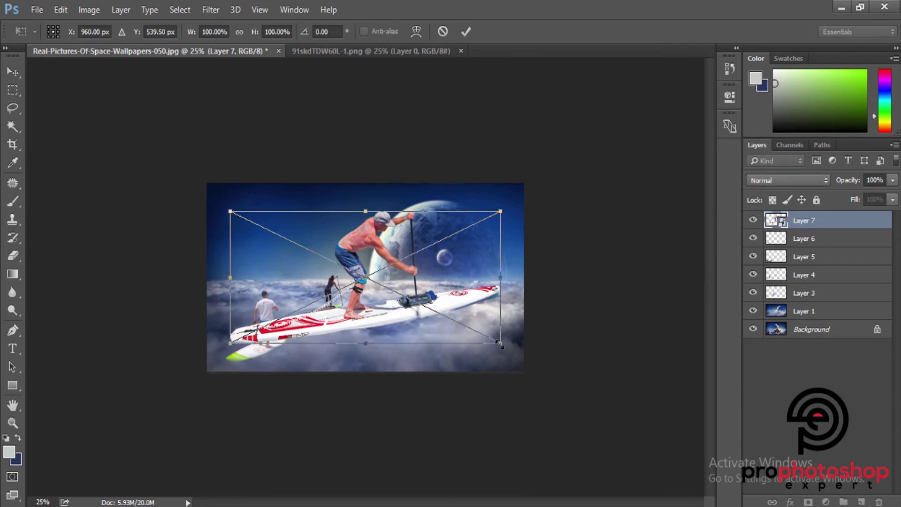
left_click_drag(500, 344, 410, 320)
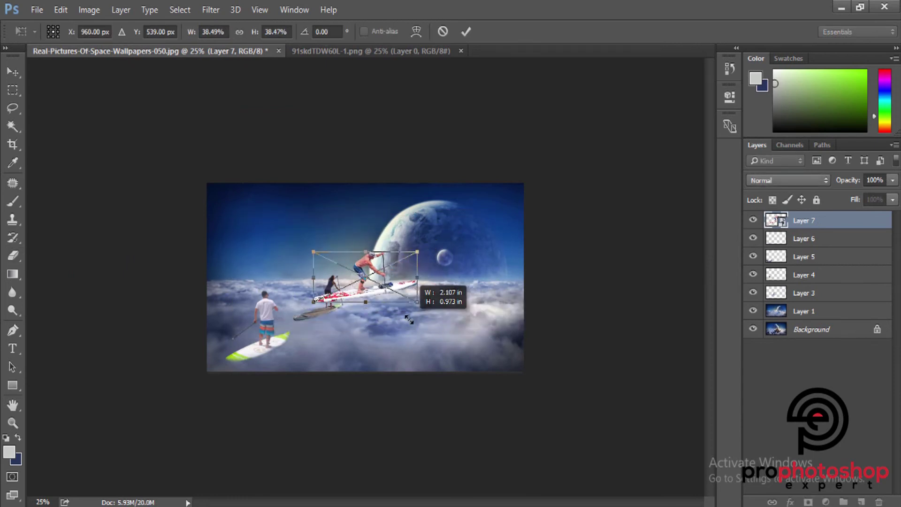
key("ctrl+plus")
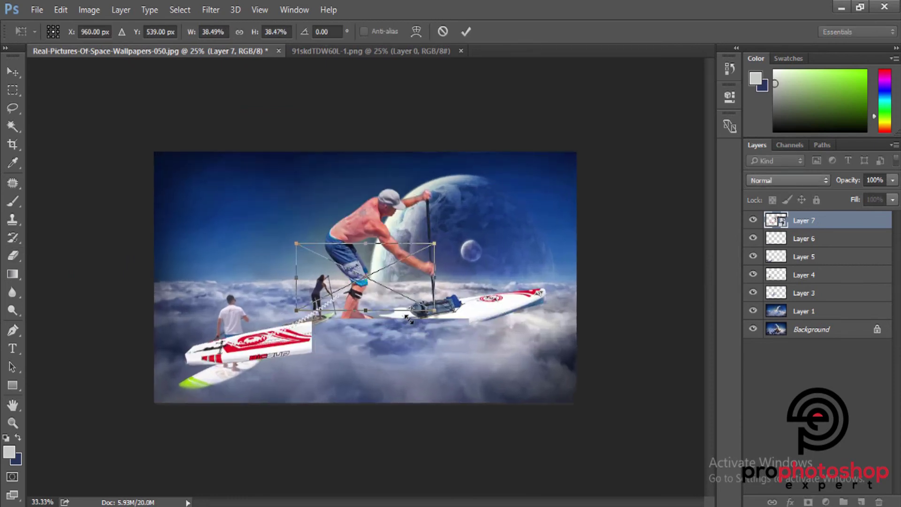
key("ctrl+plus")
key("ctrl+plus")
left_click_drag(407, 296, 232, 359)
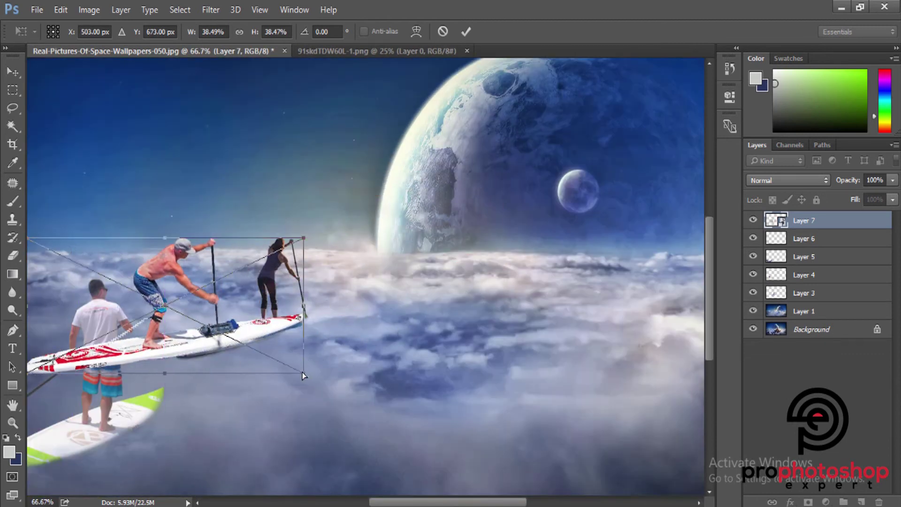
left_click_drag(303, 373, 281, 360)
left_click_drag(266, 293, 204, 315)
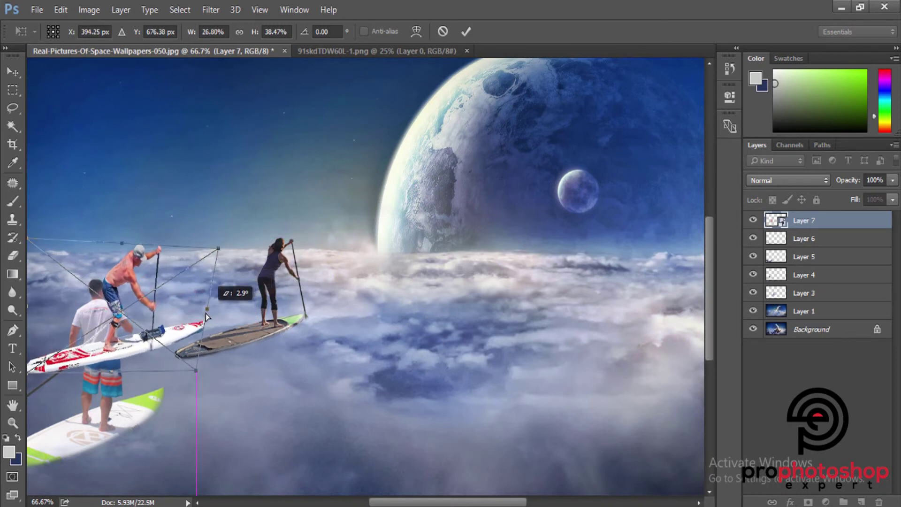
- Commit the transform and move Layer 7 below Layer 4, behind the man
key("Return")
key("e")
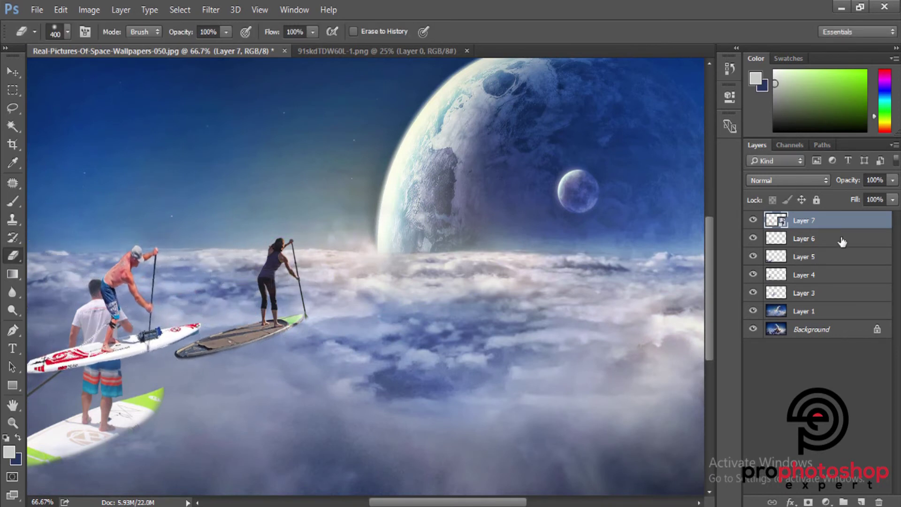
left_click_drag(824, 234, 754, 273)
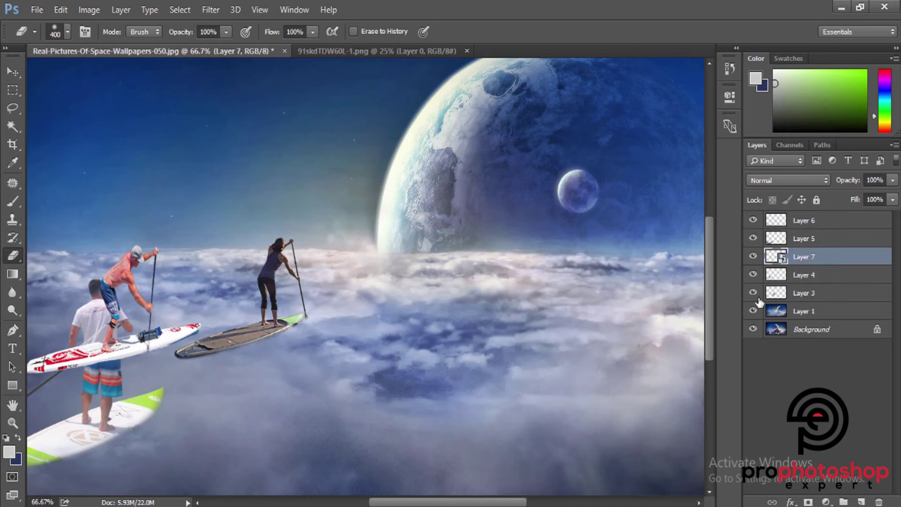
left_click_drag(805, 257, 805, 292)
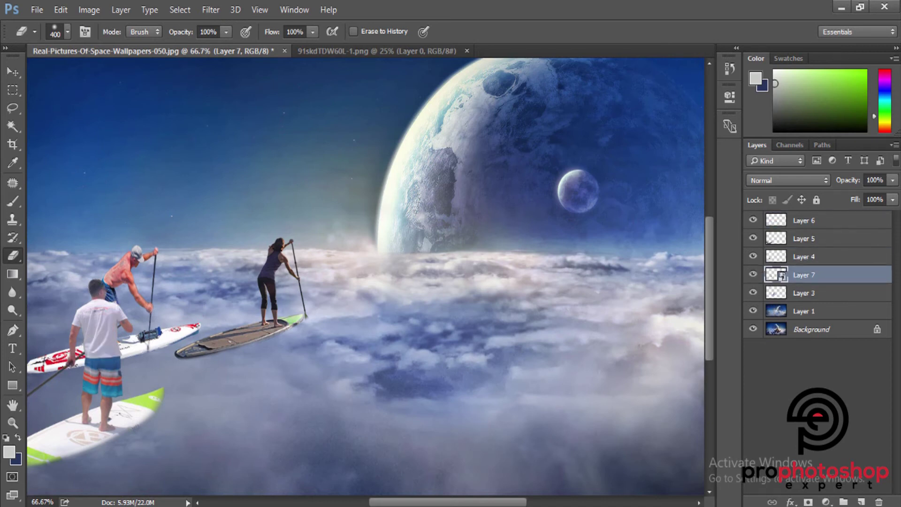
scroll(378, 462, "left", 4)
scroll(356, 446, "down", 1)
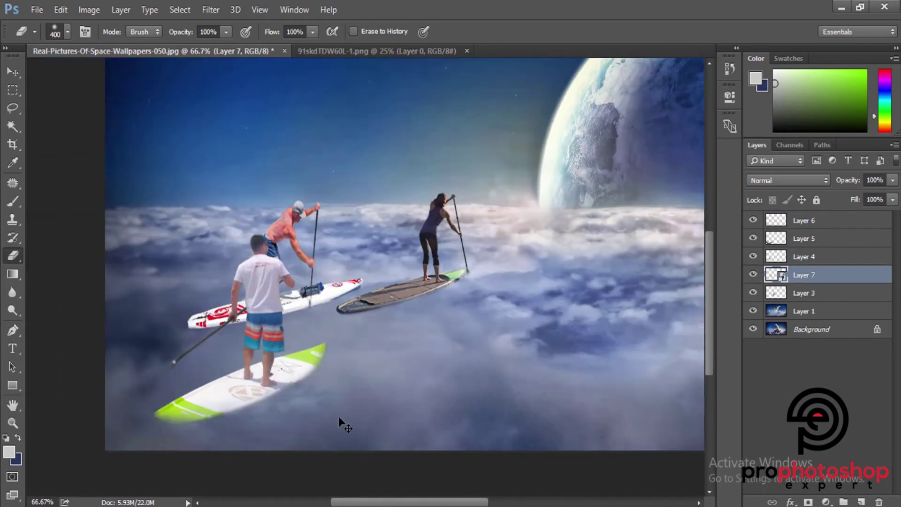
- Re-transform the red-board paddler, shifting him left and narrowing and skewing his right side
key("ctrl+t")
left_click_drag(324, 270, 284, 275)
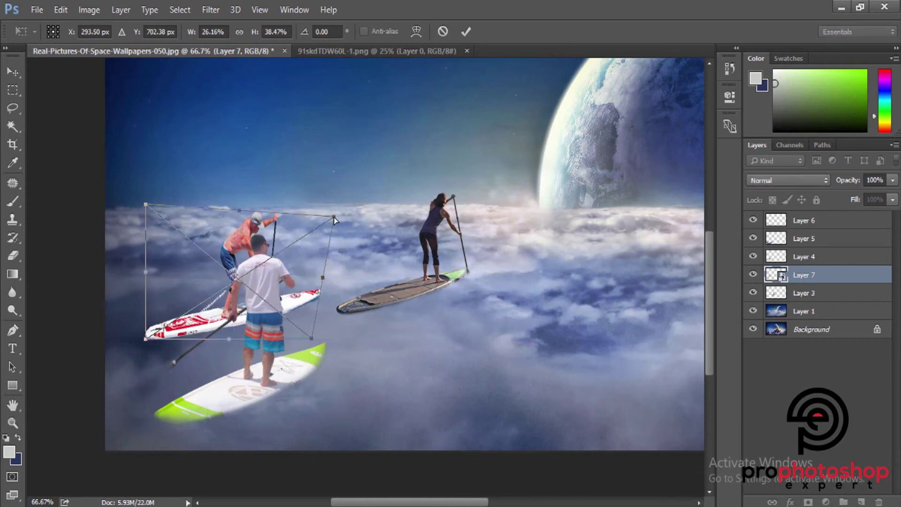
left_click_drag(334, 217, 312, 214)
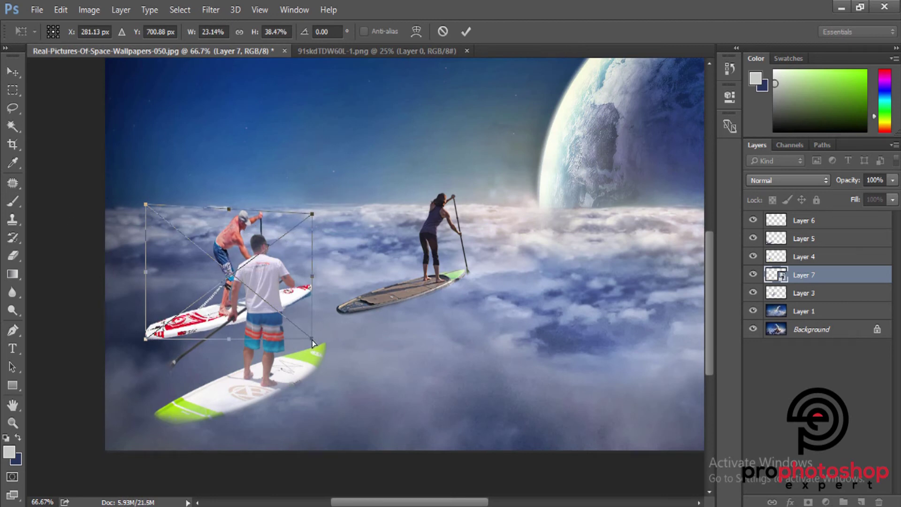
left_click_drag(312, 343, 306, 327)
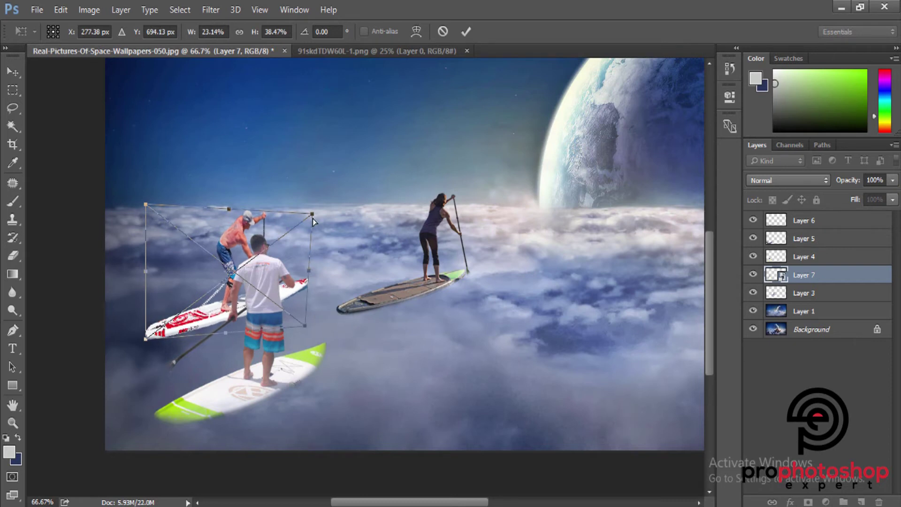
left_click_drag(312, 214, 301, 209)
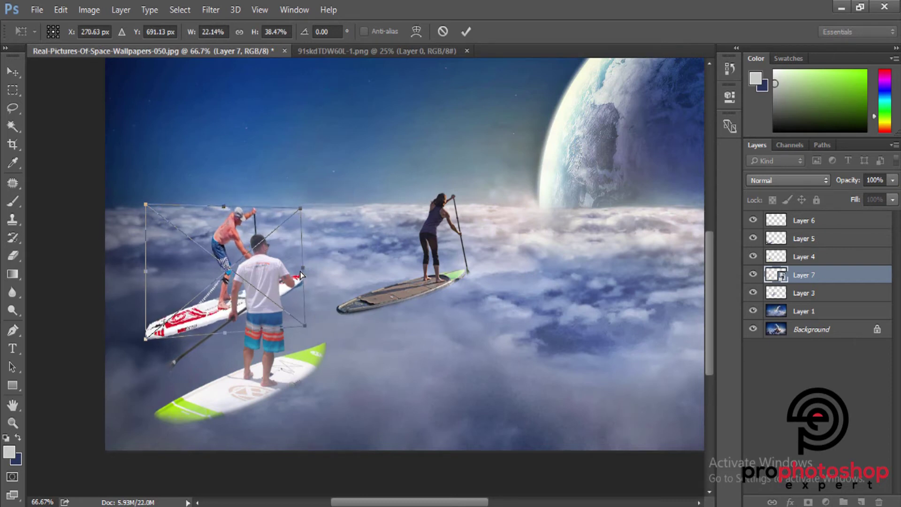
left_click_drag(300, 274, 296, 287)
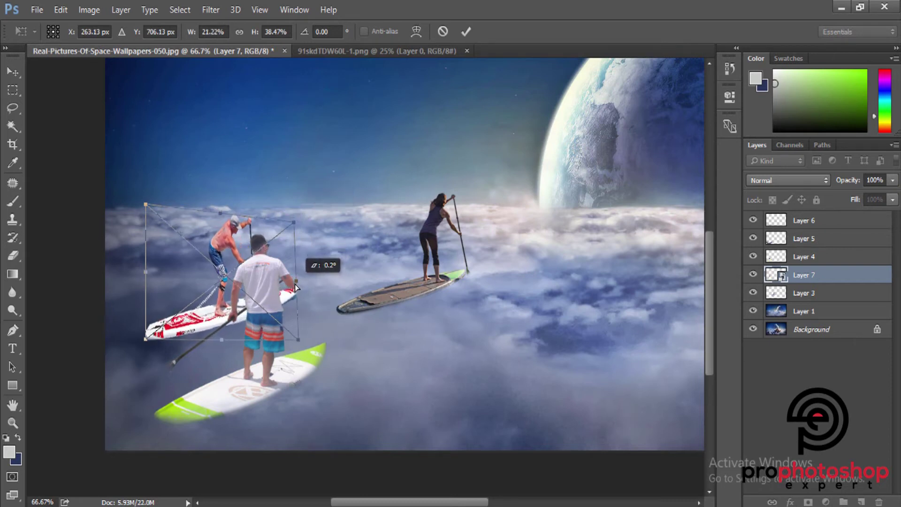
- Fine-tune the paddler's left corners, apply the transform, and begin erasing
left_click_drag(296, 287, 296, 289)
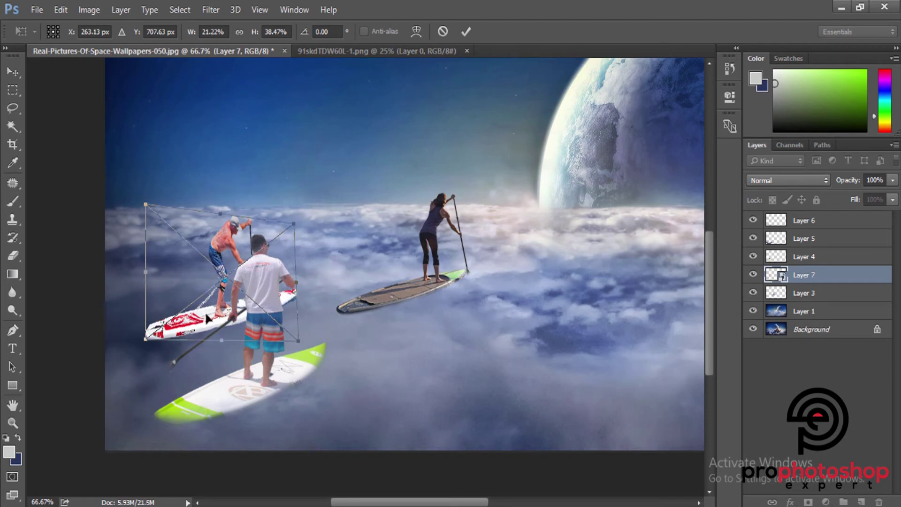
left_click_drag(141, 340, 153, 342)
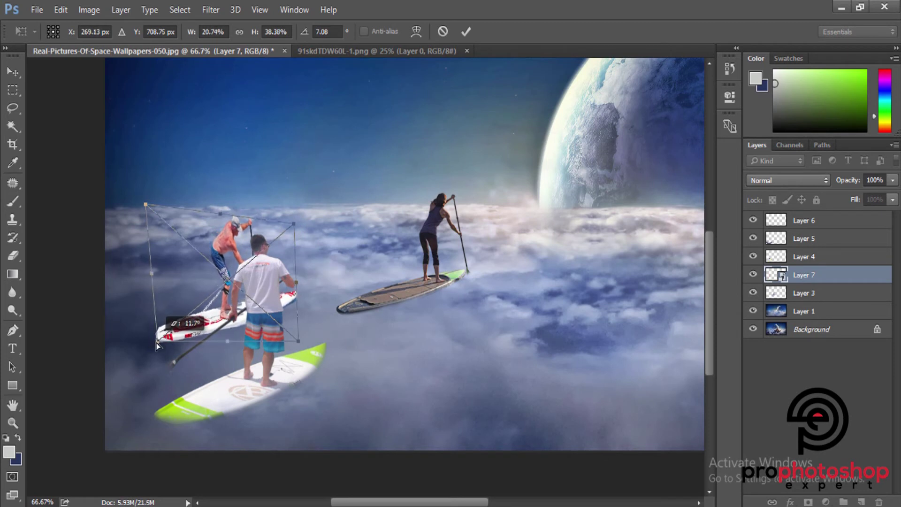
left_click_drag(147, 206, 159, 213)
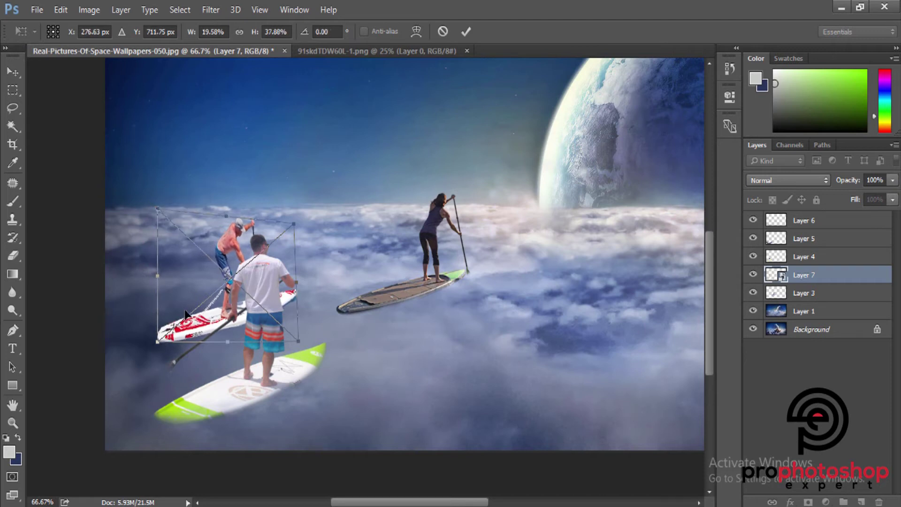
left_click_drag(159, 344, 162, 341)
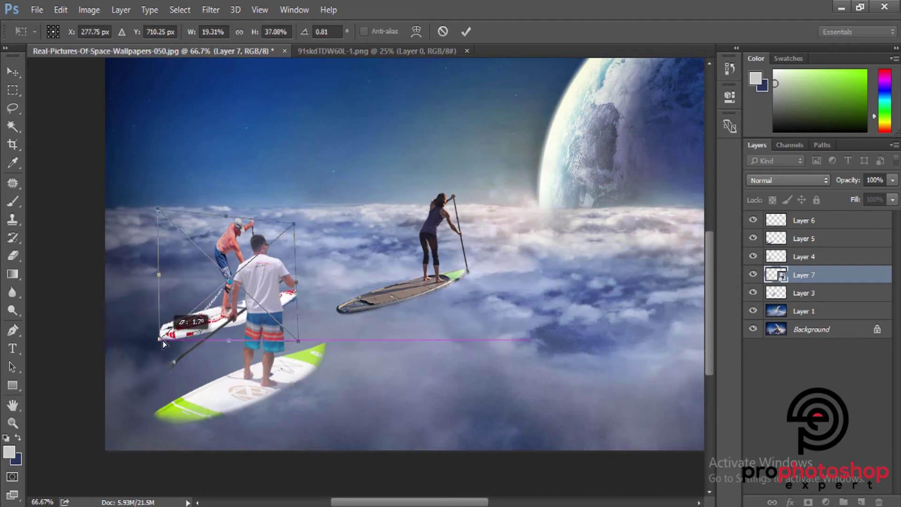
key("Return")
key("e")
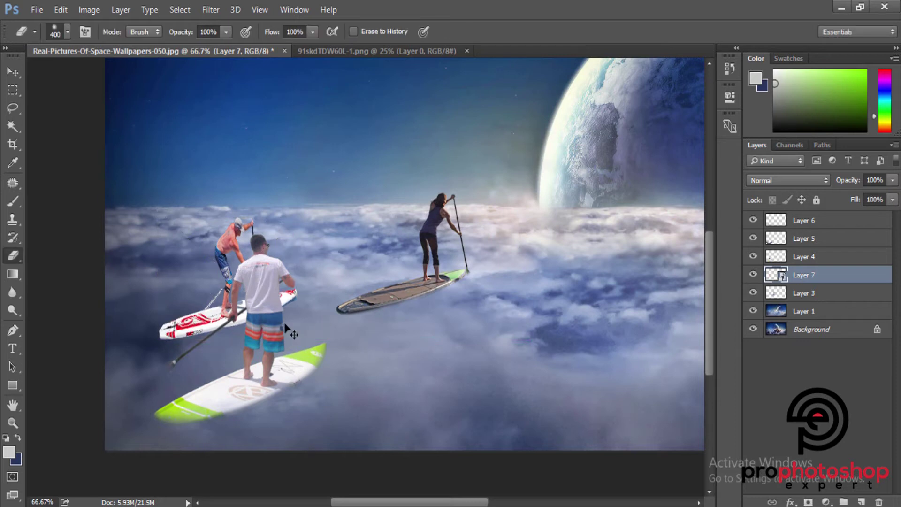
left_click_drag(287, 329, 283, 322)
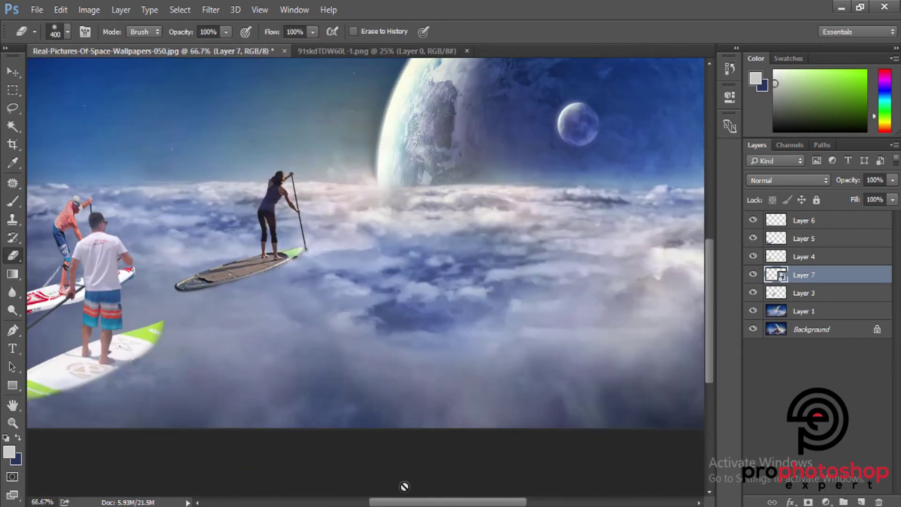
left_click_drag(408, 502, 370, 502)
- Lasso a patch of cloud on Layer 1 and copy it to a new layer
right_click(823, 278)
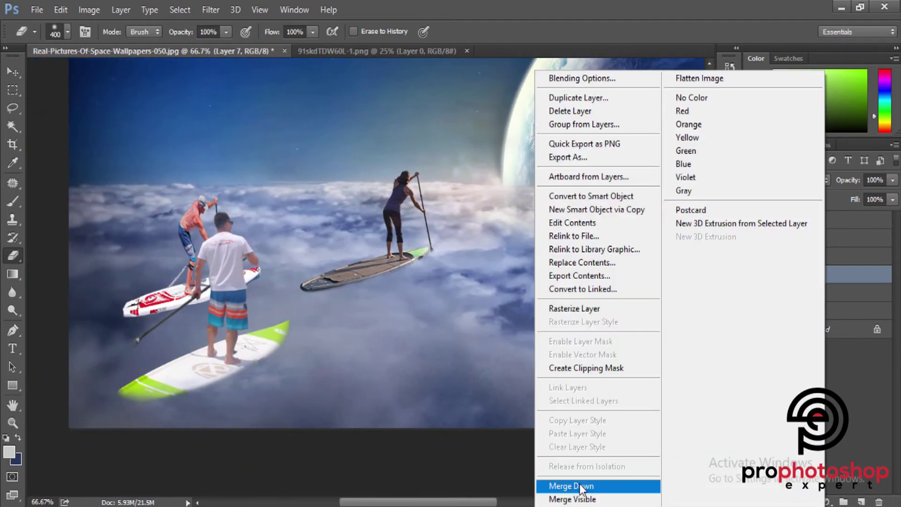
key("Escape")
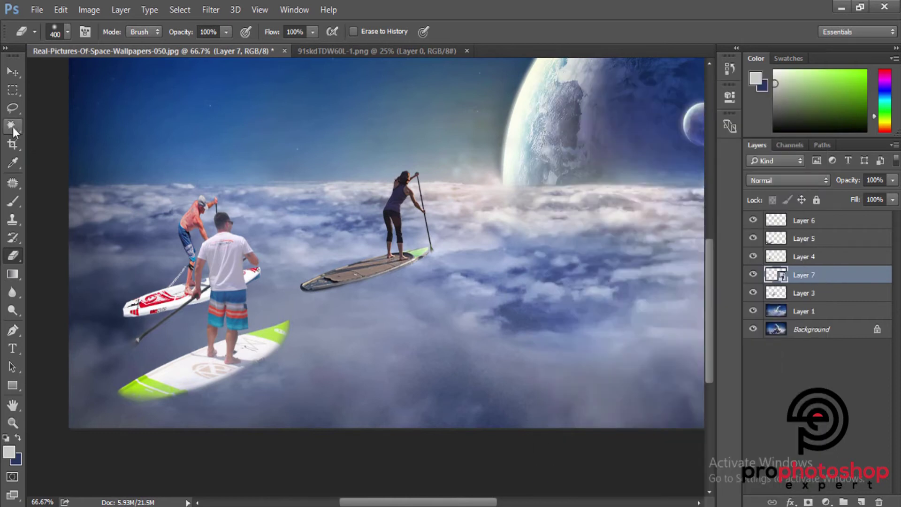
left_click(17, 112)
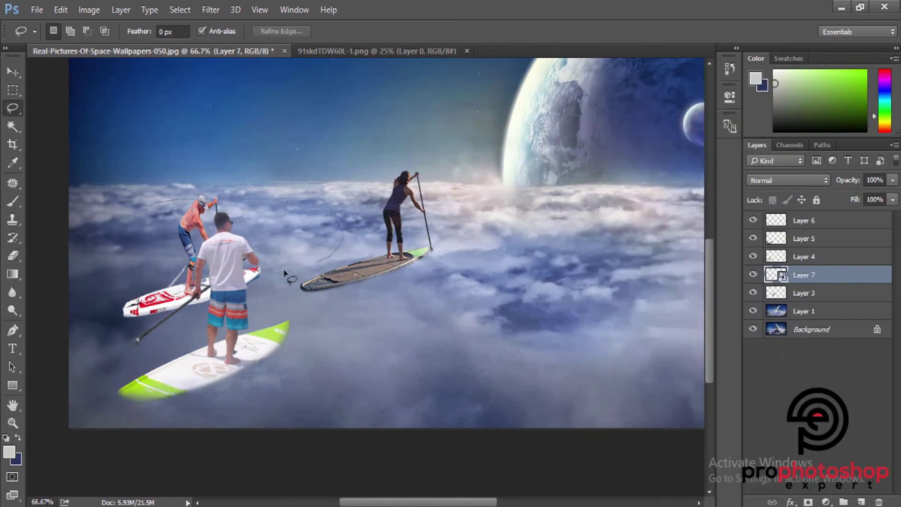
left_click_drag(133, 221, 134, 226)
left_click(803, 312)
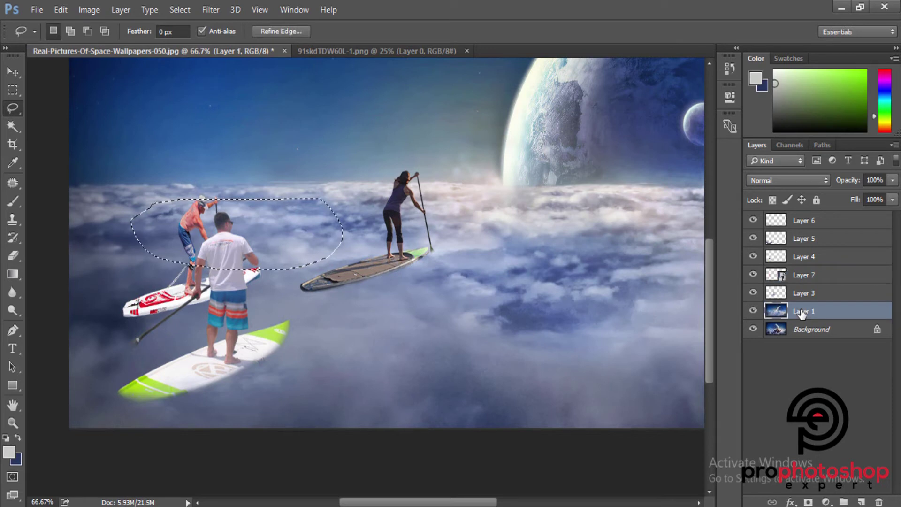
key("ctrl+j")
- Make Layer 8 a Smart Object above Layer 7, moved down and rotated to the board's angle
left_click_drag(811, 312, 822, 272)
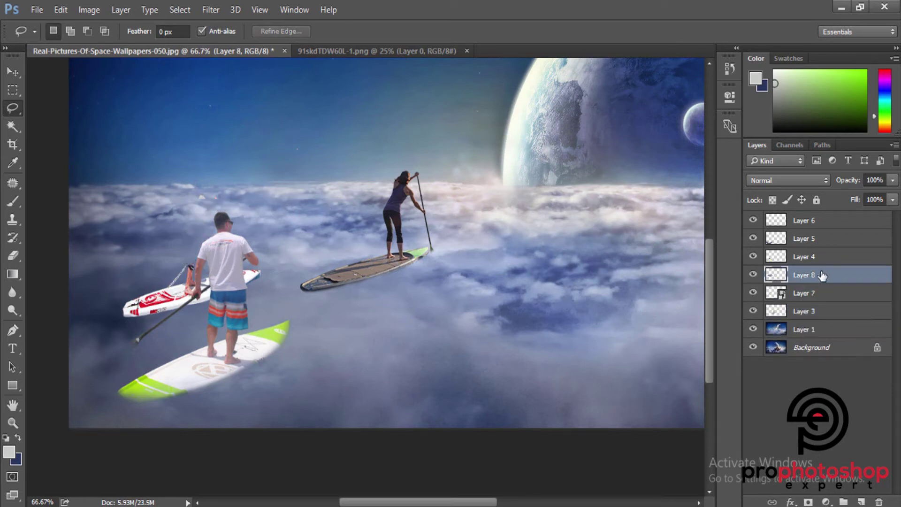
right_click(823, 275)
left_click(598, 237)
key("ctrl+t")
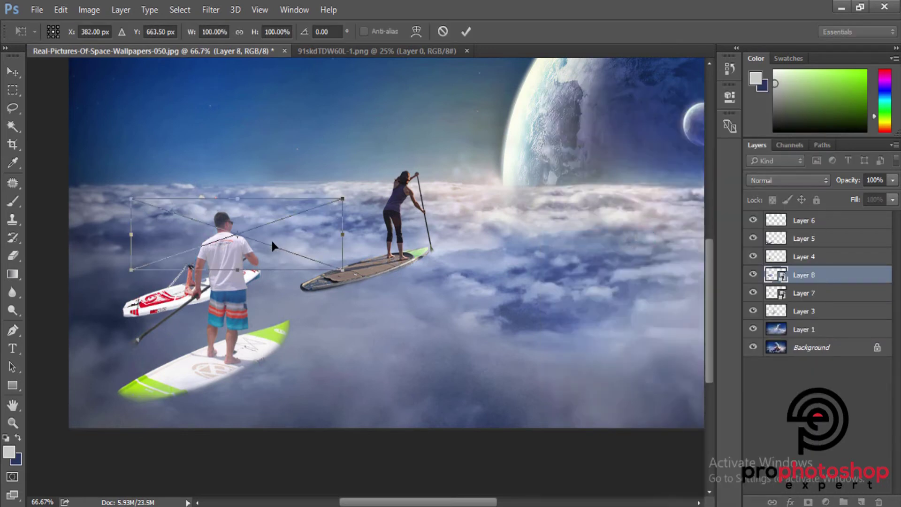
left_click_drag(272, 242, 233, 317)
left_click_drag(316, 332, 407, 292)
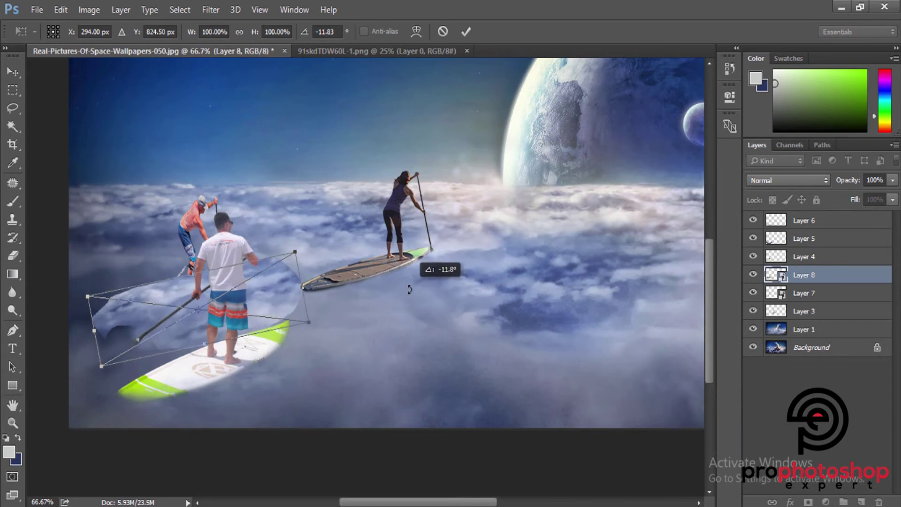
key("Return")
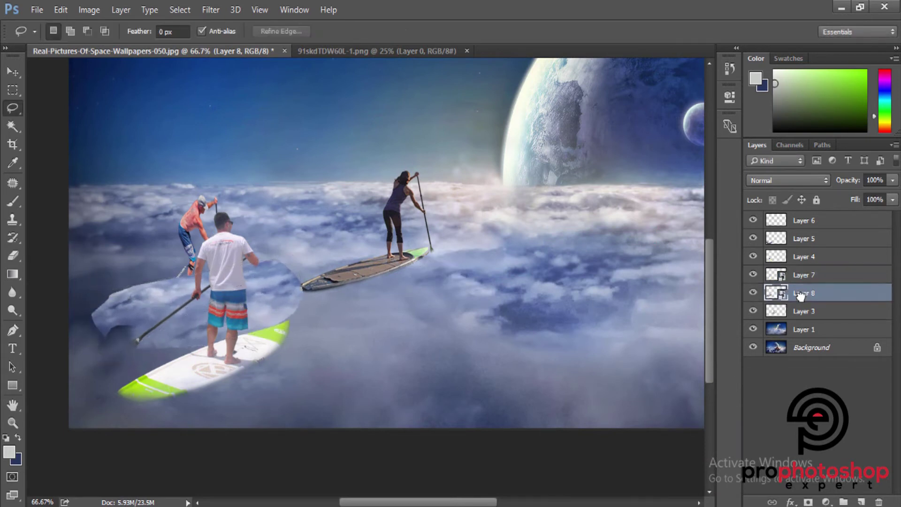
- Place the cloud patch beneath the surfer's layer, check it by toggling visibility, and select Layer 5
mouse_move(805, 277)
left_mouse_down()
mouse_move(803, 301)
mouse_move(801, 271)
left_mouse_up()
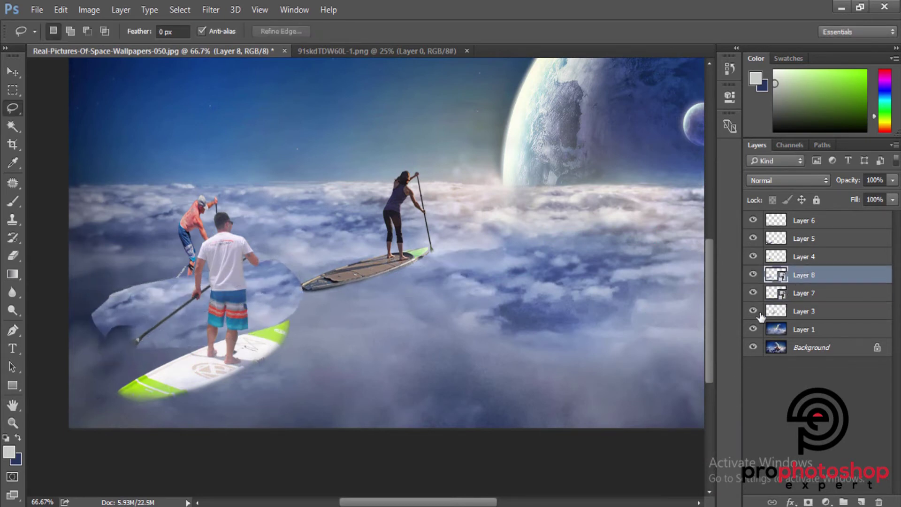
left_click(753, 293)
left_click(754, 257)
left_click(753, 239)
left_click(825, 240)
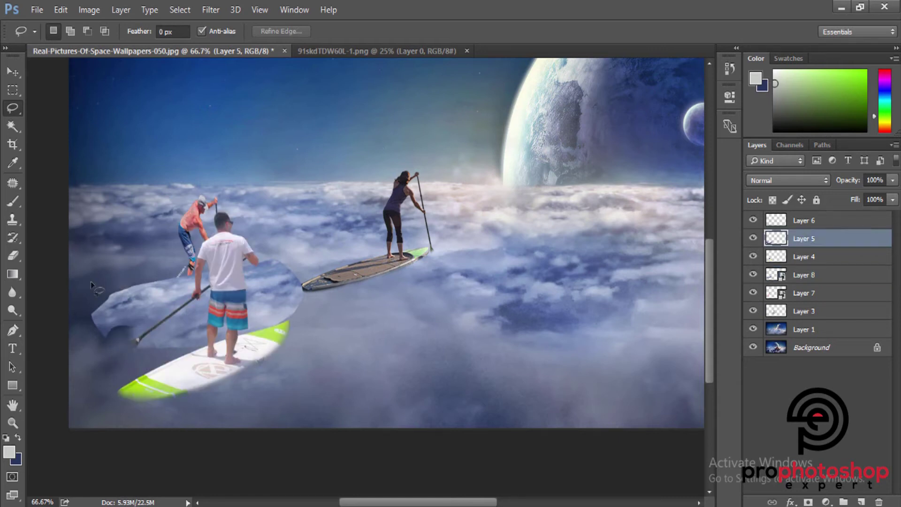
- Choose the Eraser and shrink its brush size
left_click(18, 260)
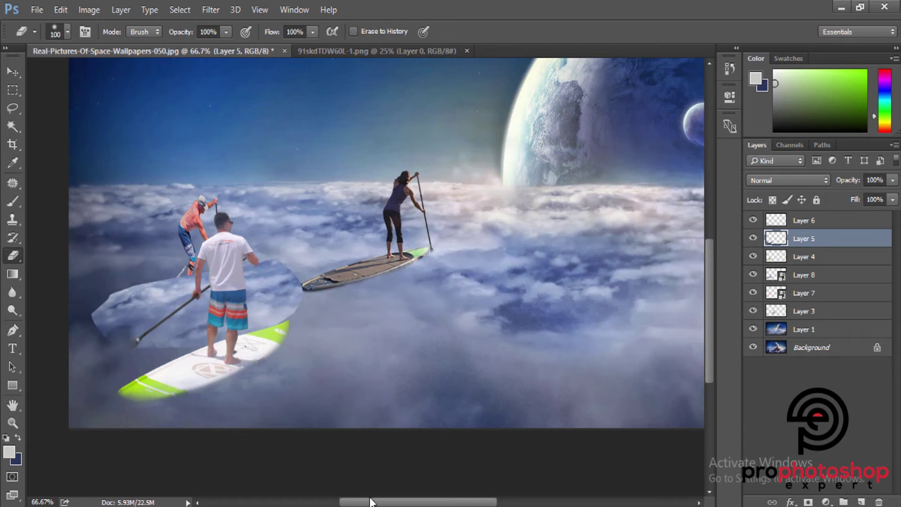
scroll(402, 459, "up", 5)
key("bracketleft")
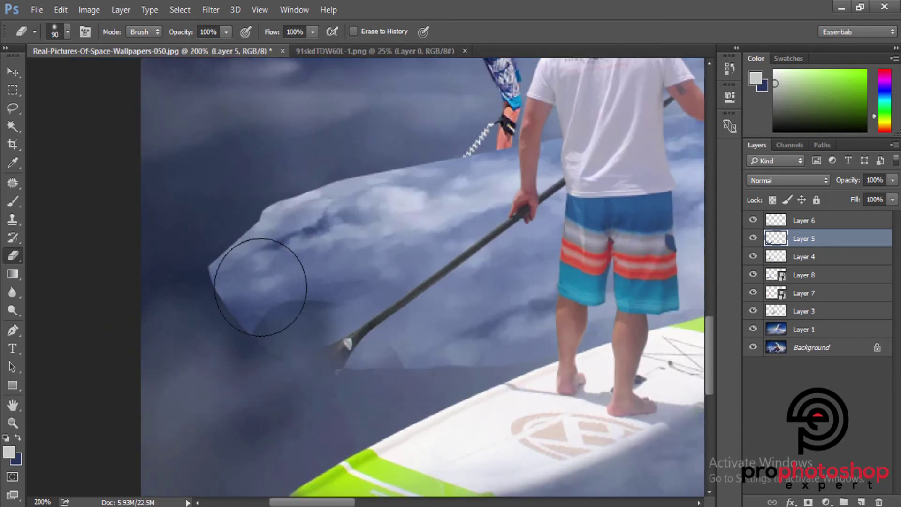
key("bracketleft")
key("bracketleft")
key("bracketleft")
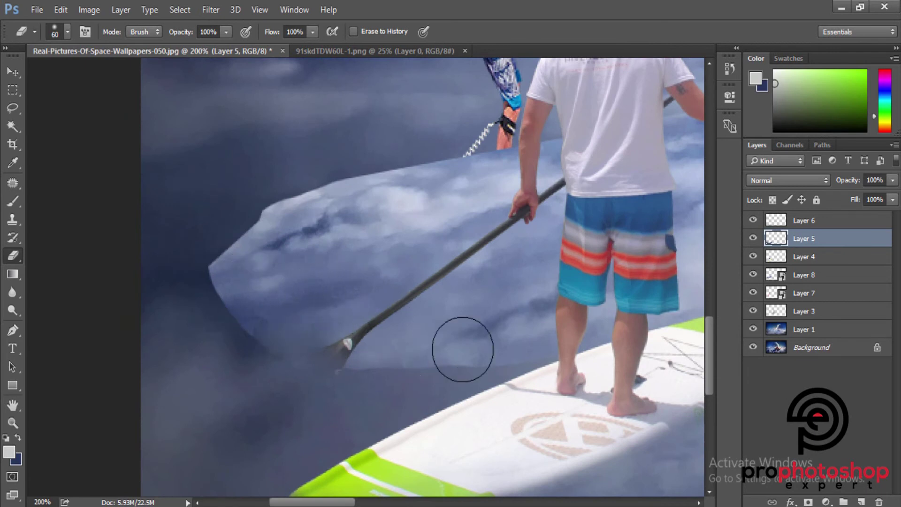
key("bracketleft")
key("ctrl+minus")
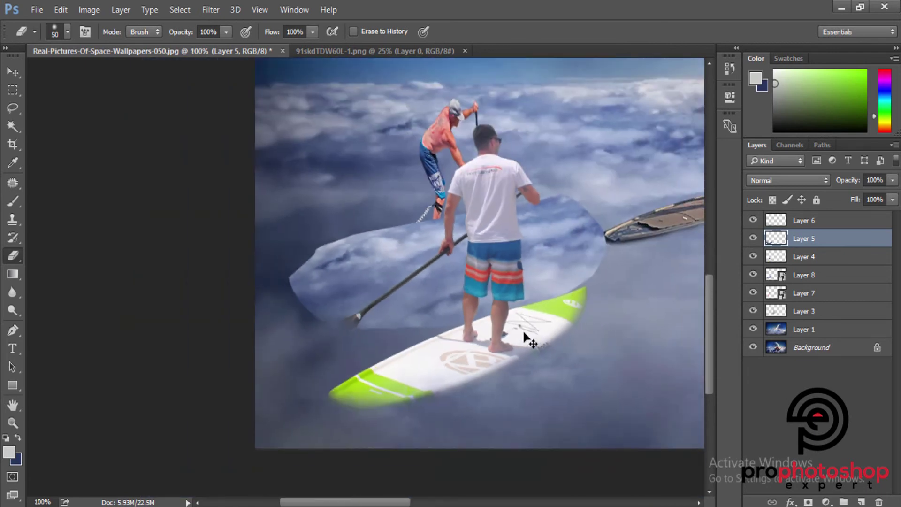
- Rasterize Layer 8 and erase the cloud covering the red board logo
left_click(754, 274)
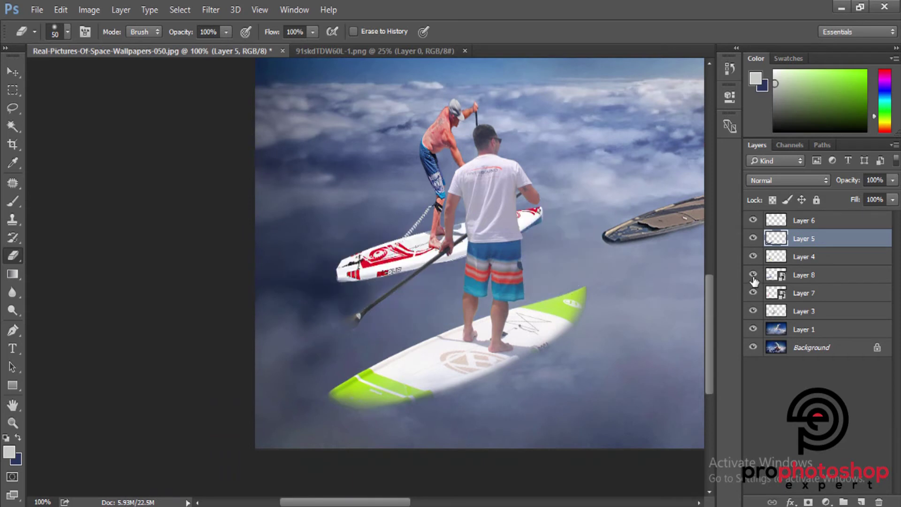
right_click(804, 274)
left_click(610, 309)
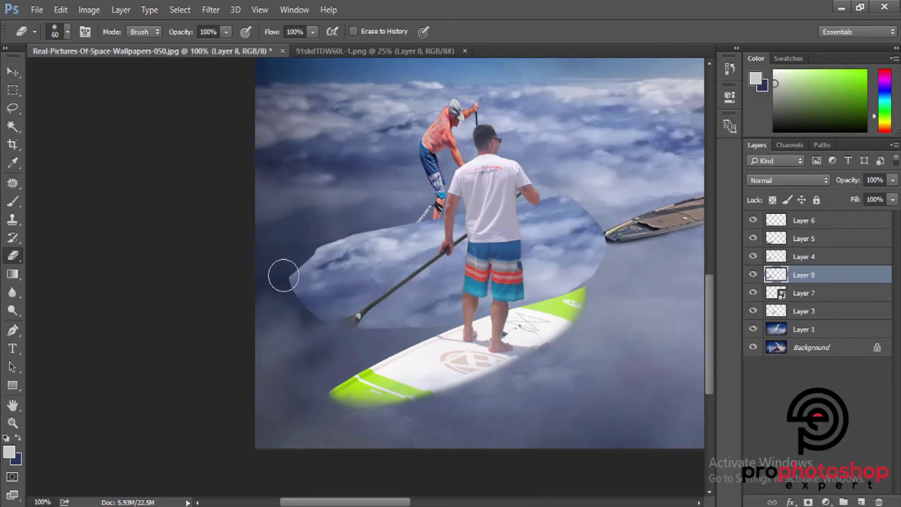
key("bracketright")
key("bracketright")
left_click_drag(287, 270, 446, 213)
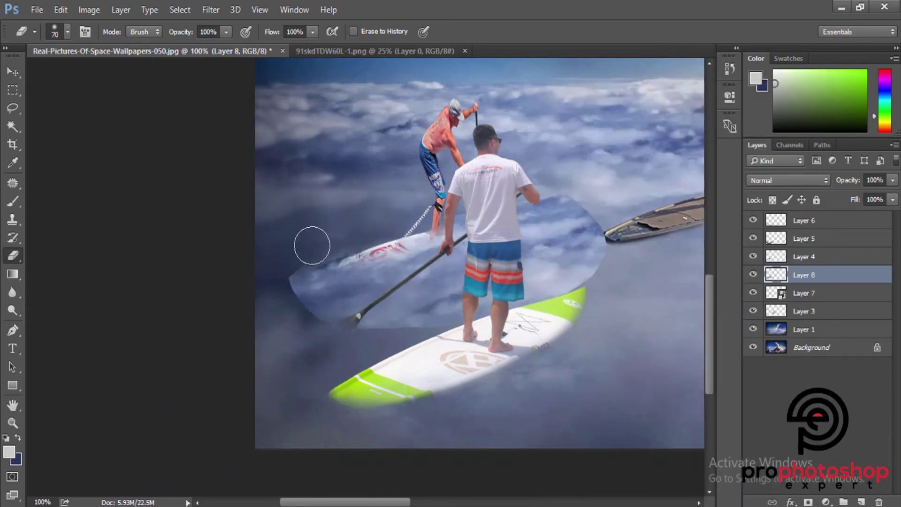
left_click_drag(312, 245, 467, 201)
- Erase clouds right of the man, along the patch's lower edges, and over the board's tail
key("bracketright")
left_click_drag(521, 213, 540, 171)
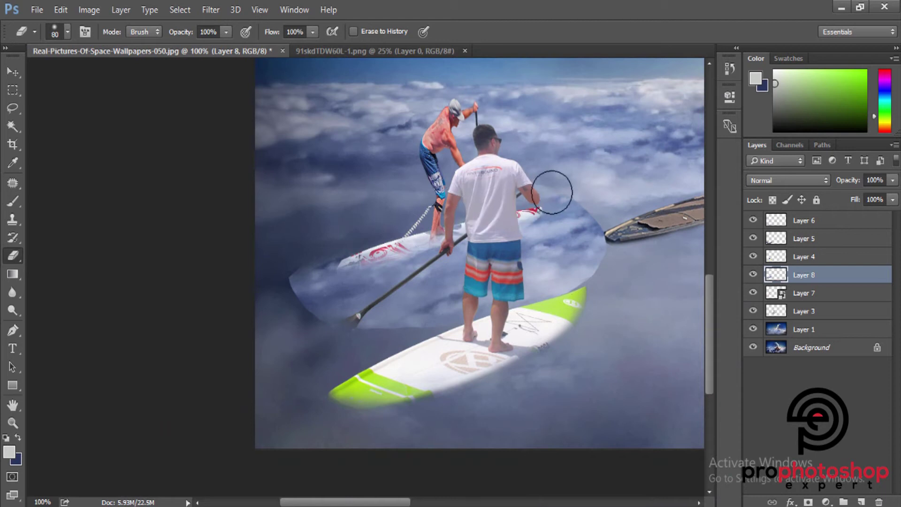
key("bracketright")
key("bracketright")
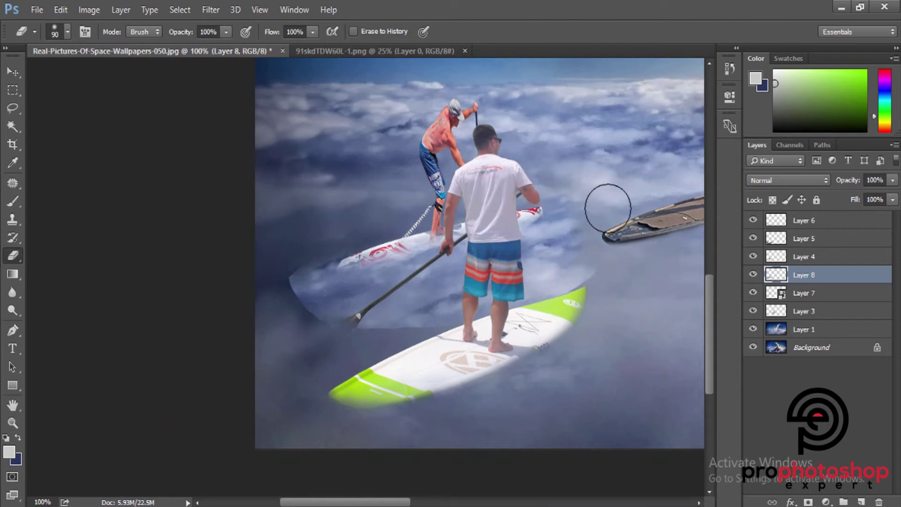
left_click_drag(600, 212, 300, 347)
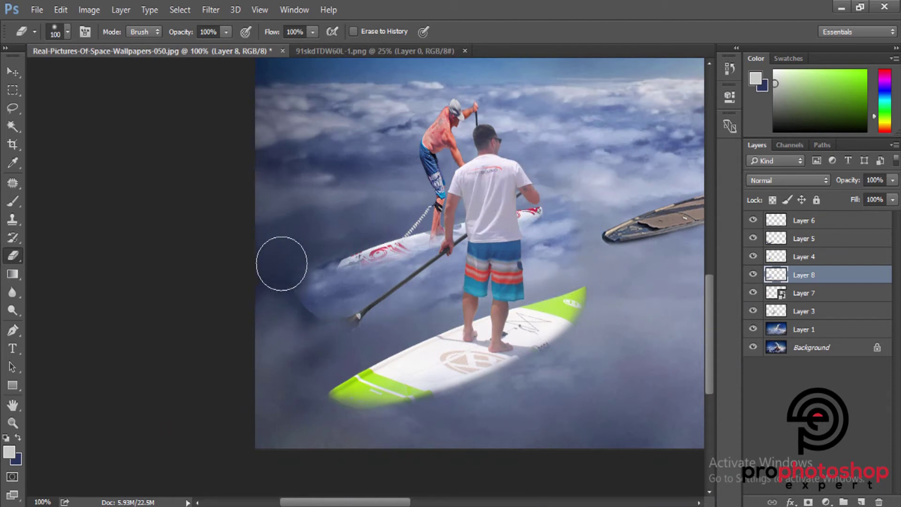
key("bracketleft")
mouse_move(334, 231)
left_mouse_down()
mouse_move(330, 248)
mouse_move(482, 203)
left_mouse_up()
left_click(753, 275)
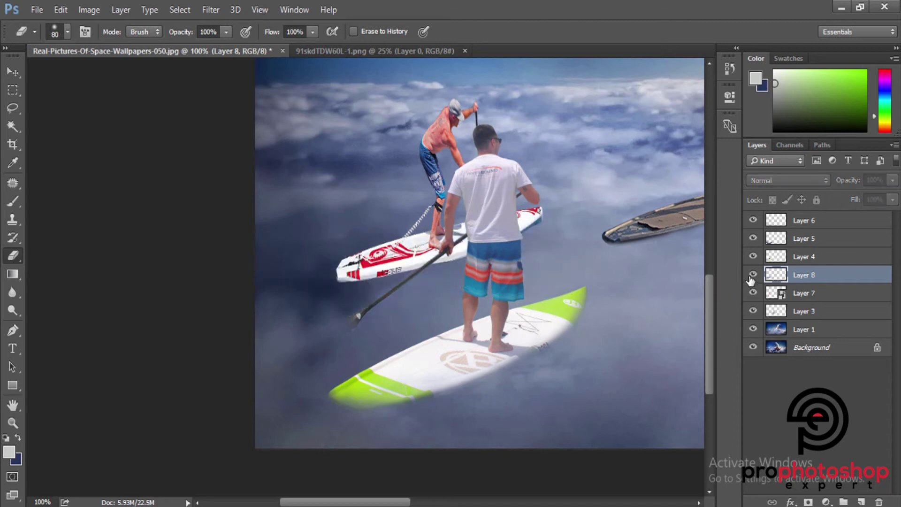
- Erase the haze below the paddle tip and compare with the patch hidden
key("bracketright")
left_click_drag(312, 308, 339, 334)
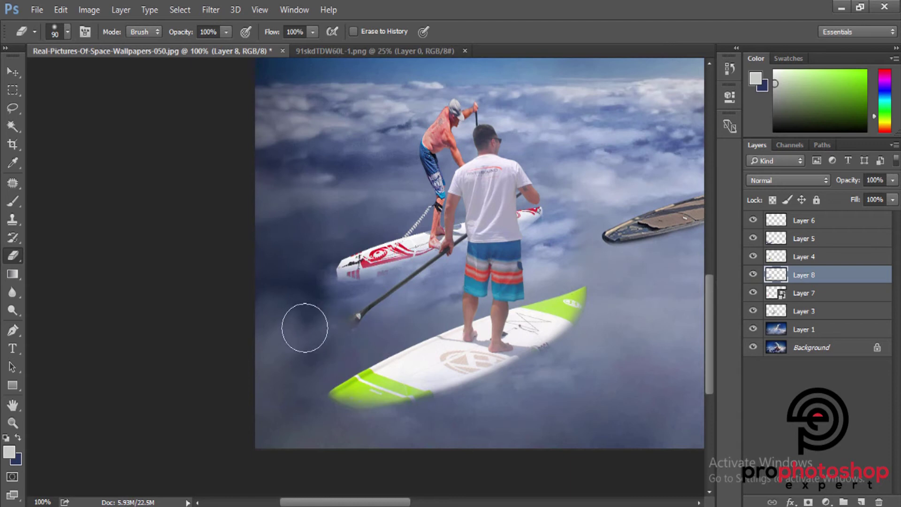
key("bracketright")
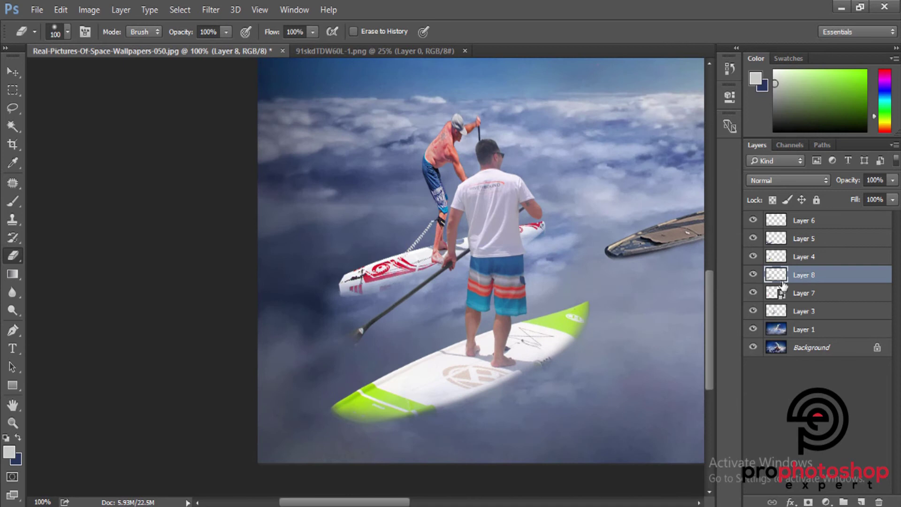
left_click(753, 276)
key("ctrl+minus")
key("ctrl+minus")
key("ctrl+minus")
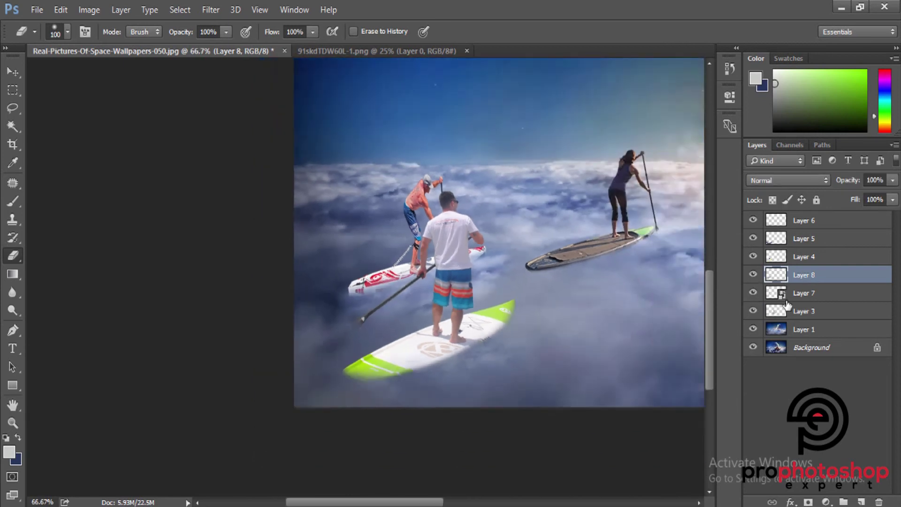
key("ctrl+plus")
key("ctrl+plus")
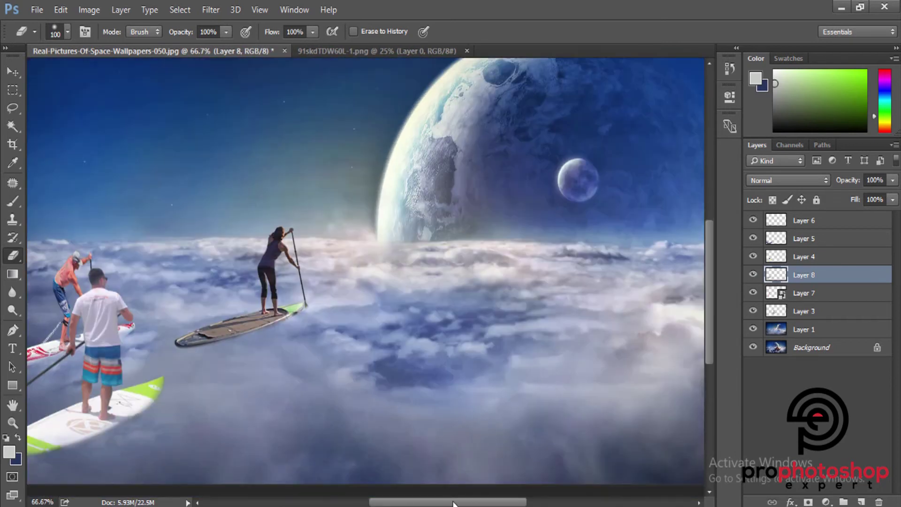
left_click_drag(453, 504, 385, 504)
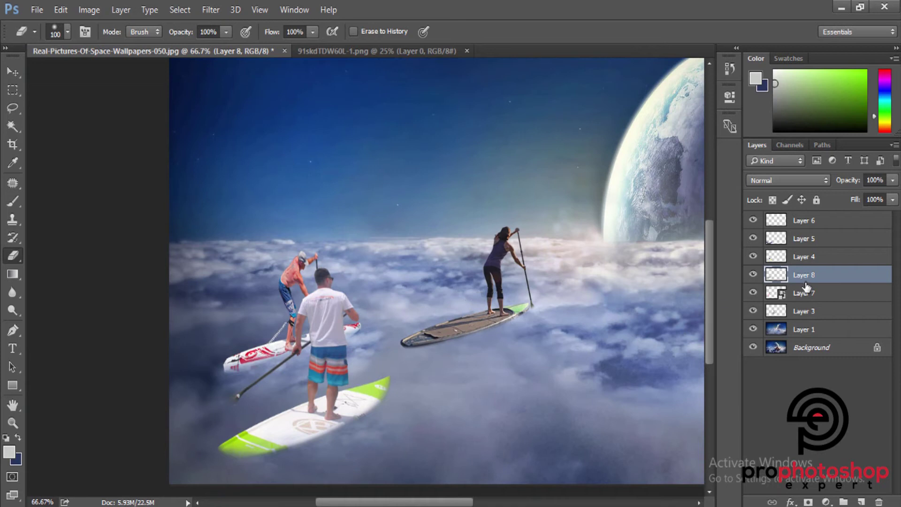
- Lasso the clouds between the boards on Layer 1, copy them to a new Smart Object layer
left_click(812, 332)
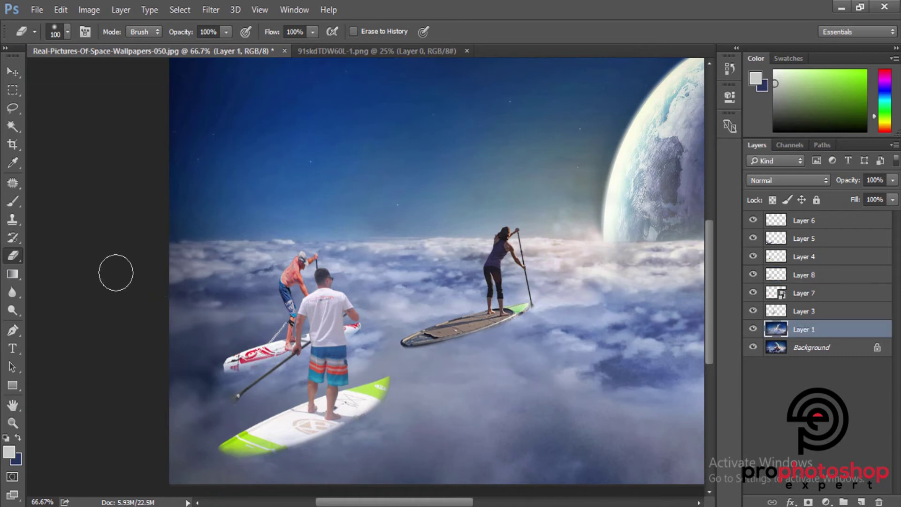
left_click(13, 109)
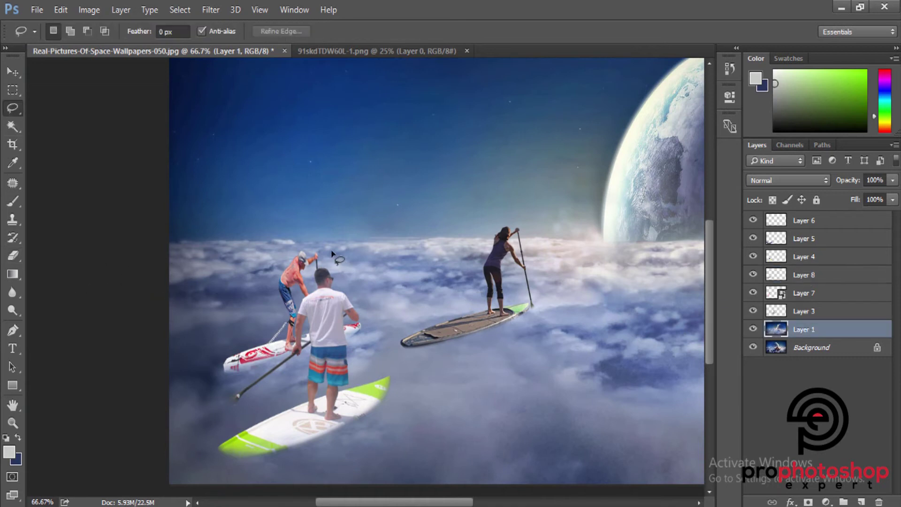
left_click_drag(351, 339, 345, 328)
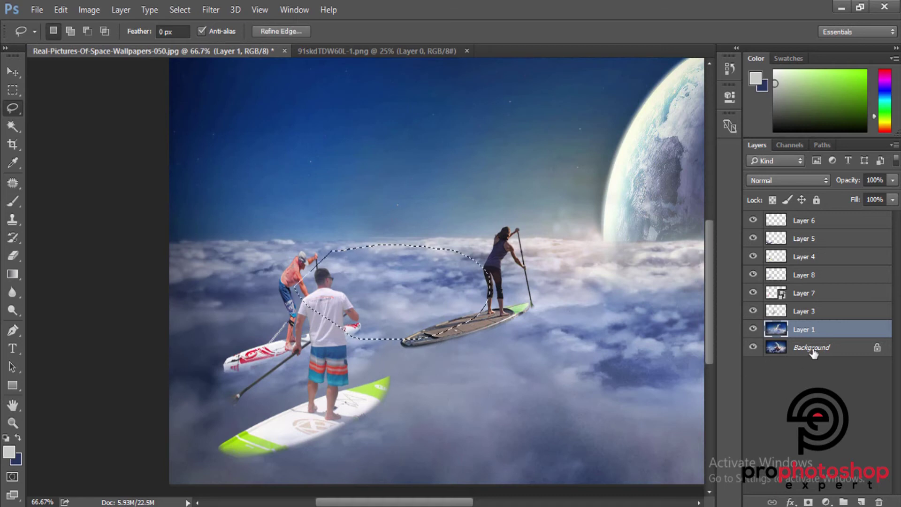
key("ctrl+j")
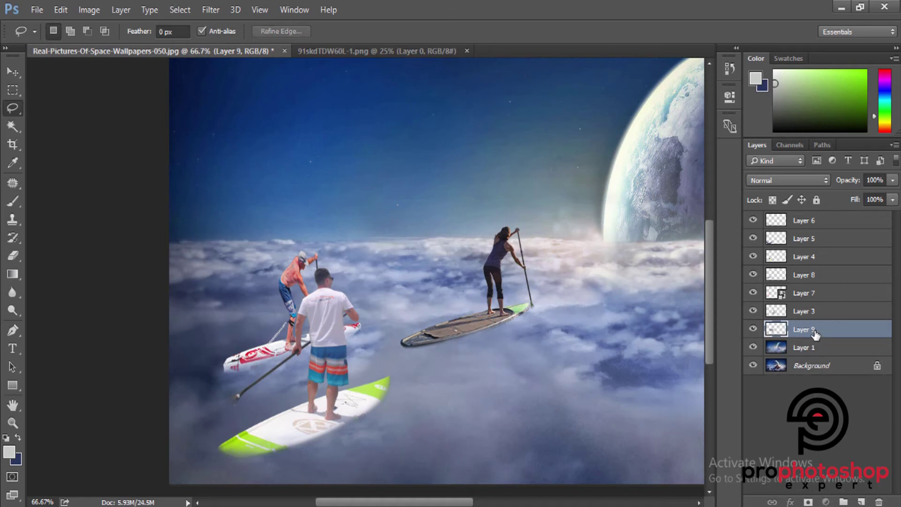
right_click(815, 331)
left_click(587, 235)
- Enlarge the cloud patch to about 141% and move it under the front board
key("ctrl+t")
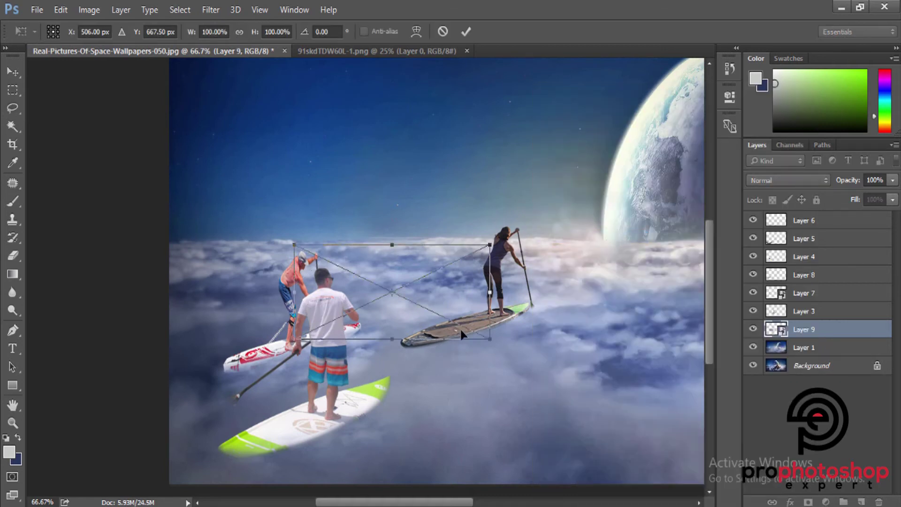
left_click_drag(489, 338, 530, 358)
left_click_drag(482, 307, 342, 384)
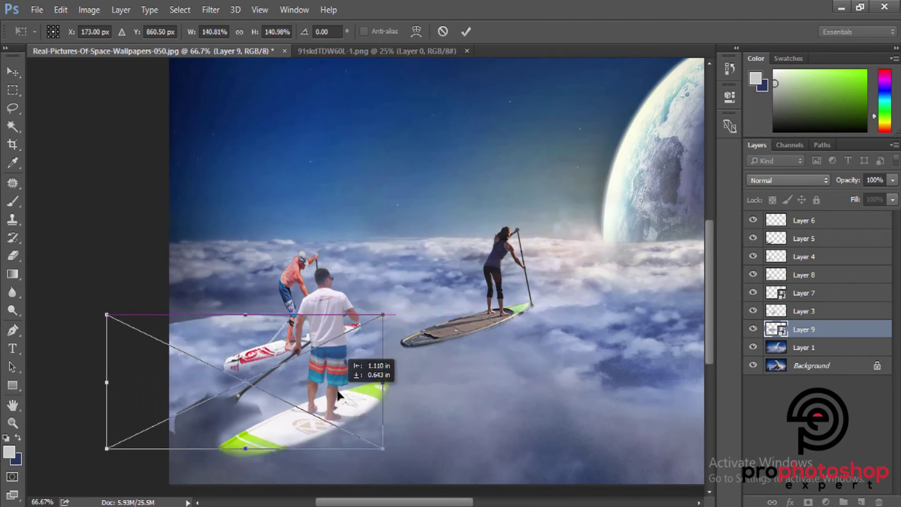
key("Return")
key("l")
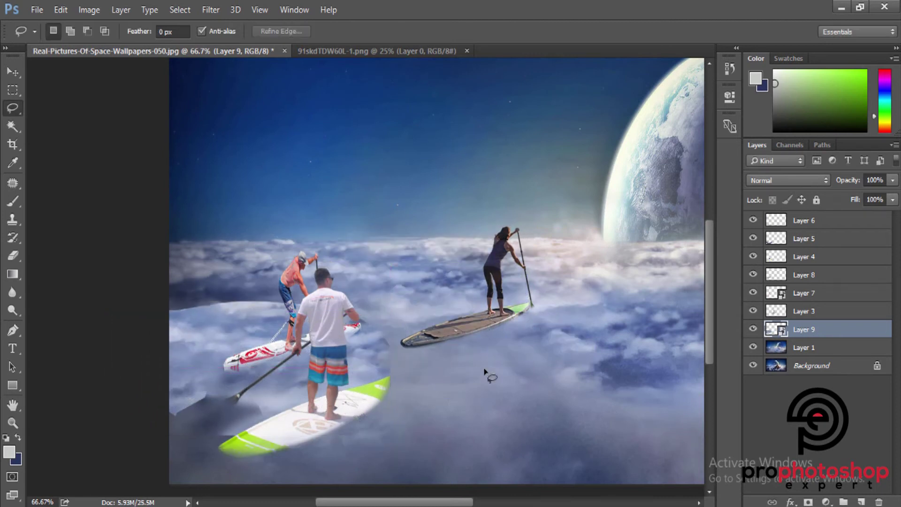
left_click(14, 258)
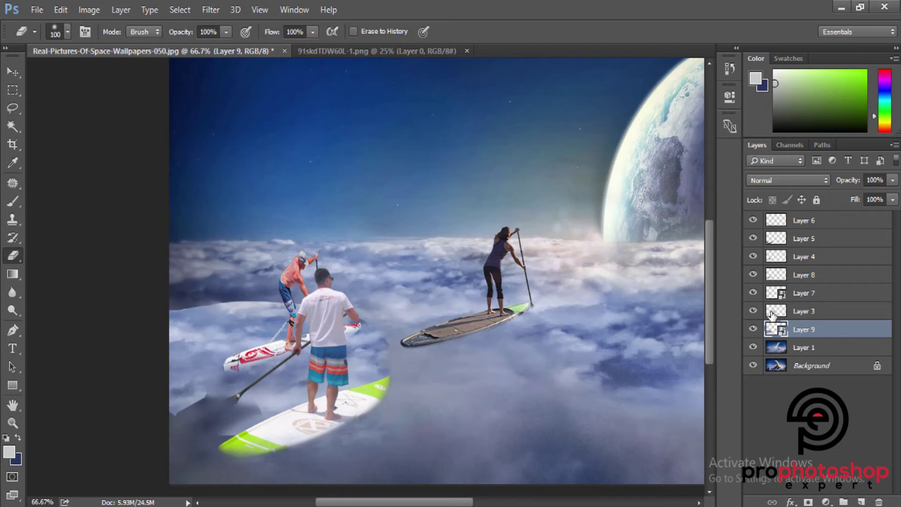
- Rasterize Layer 9 and erase its edges with a larger brush, toggling it to compare
right_click(807, 333)
left_click(565, 321)
key("bracketright")
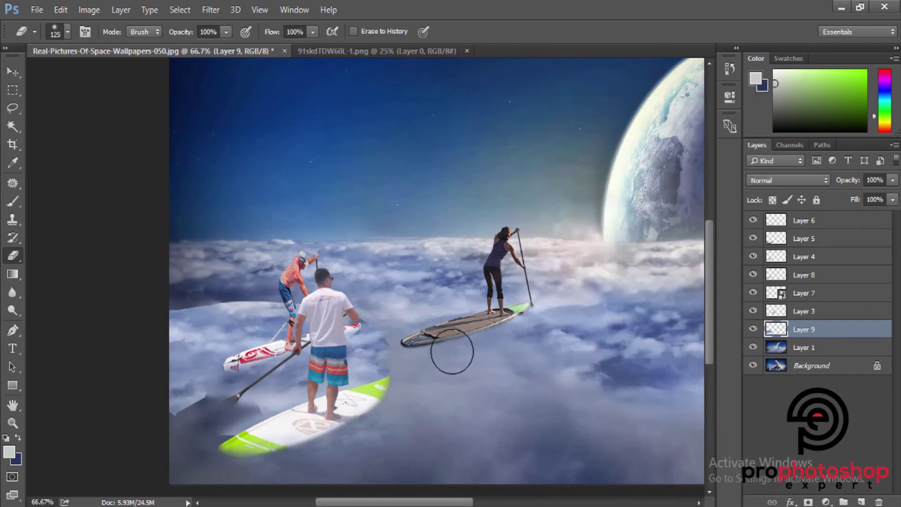
key("bracketright")
key("bracketright")
key("bracketright")
key("bracketright")
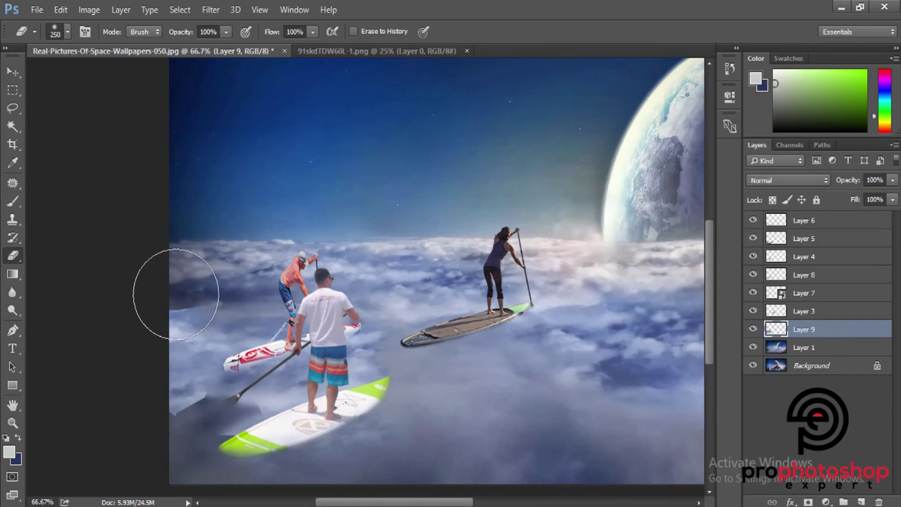
left_click(754, 329)
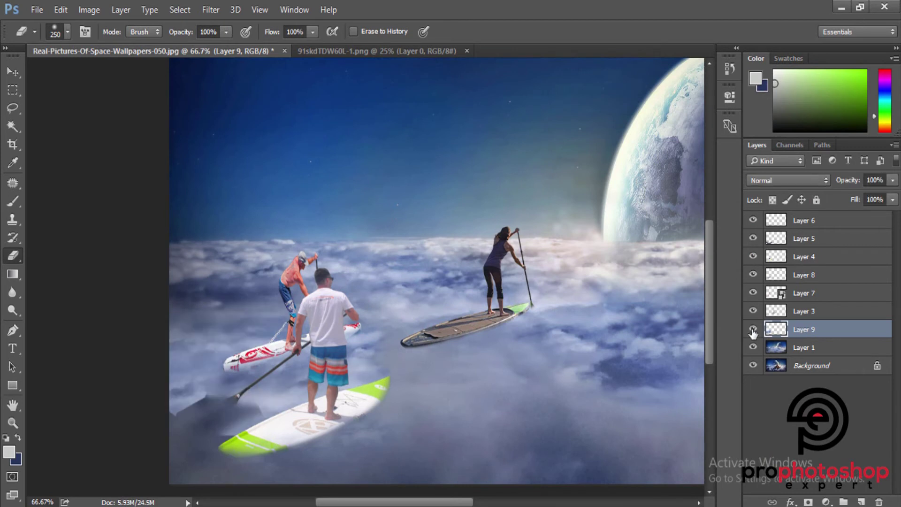
key("bracketright")
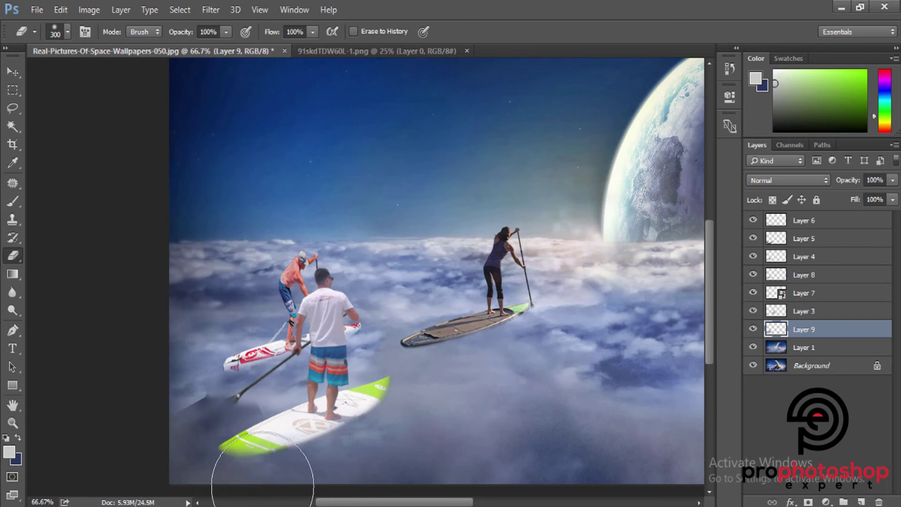
left_click(753, 329)
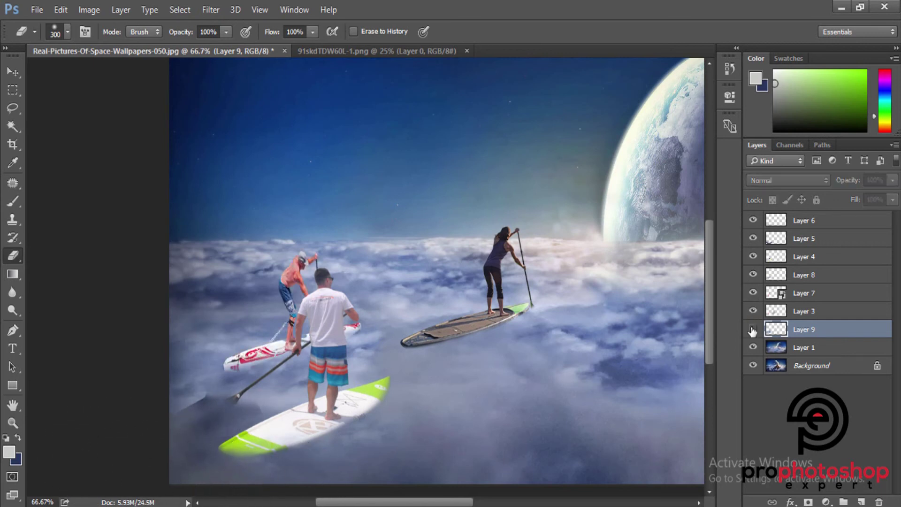
left_click(753, 238)
left_click(753, 239)
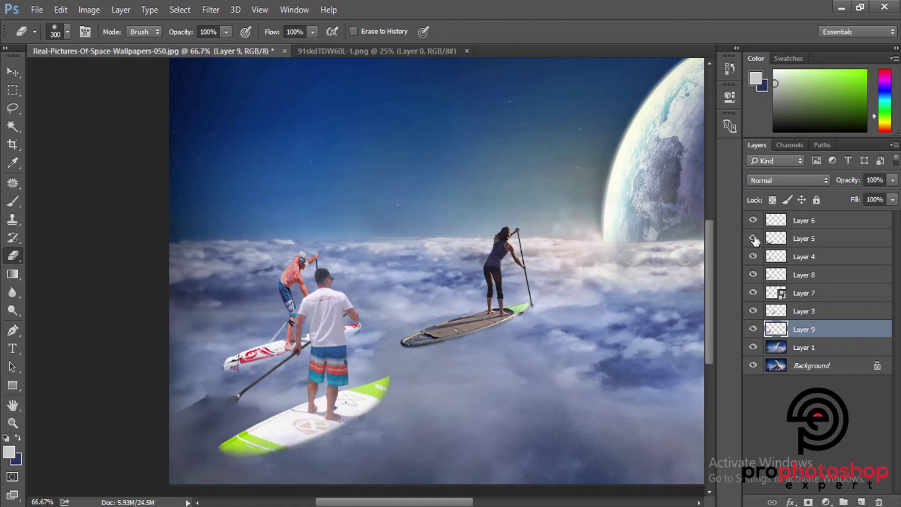
- Erase Layer 5's shadow with a smaller brush, then return to the cloud patch
left_click(773, 240)
key("bracketleft")
key("bracketleft")
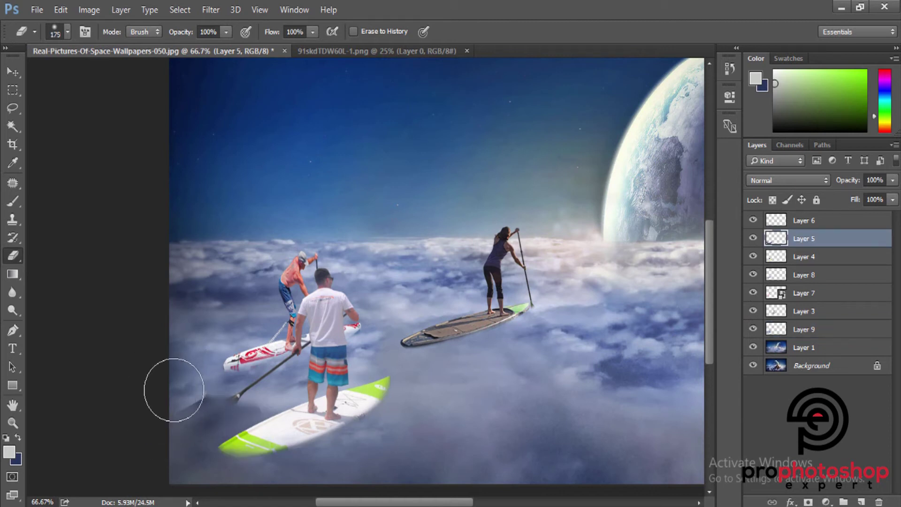
key("bracketleft")
key("bracketleft")
key("bracketleft")
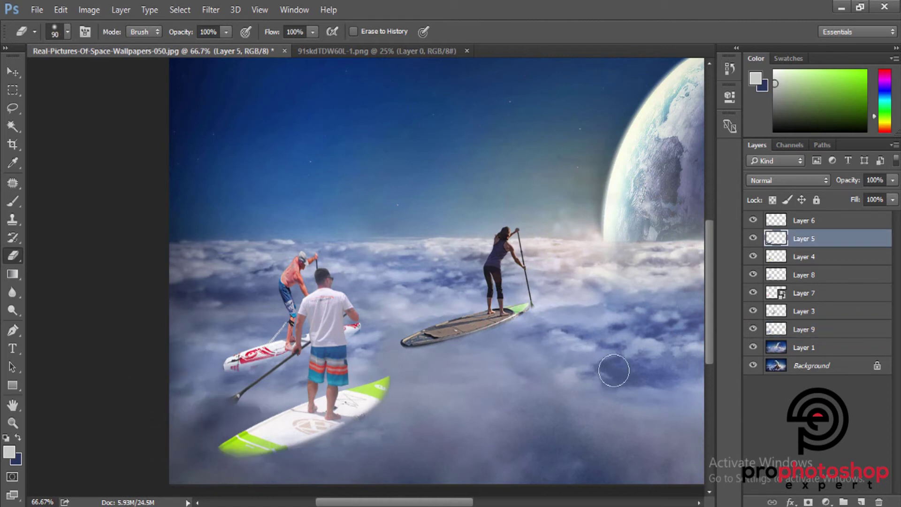
left_click(753, 329)
left_click(754, 329)
left_click(816, 330)
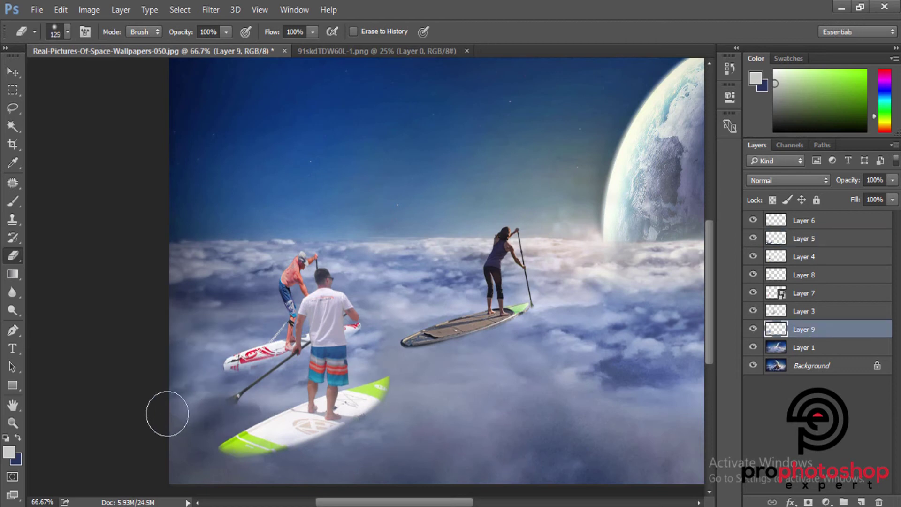
key("bracketright")
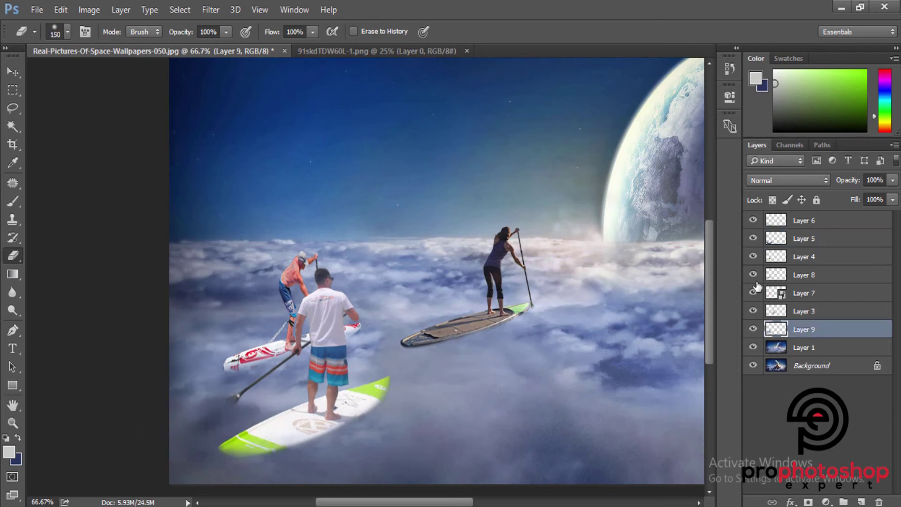
- Check the red board, paddler, Layer 4 and Layer 5 visibility, then refine Layer 5
left_click(754, 281)
left_click(753, 293)
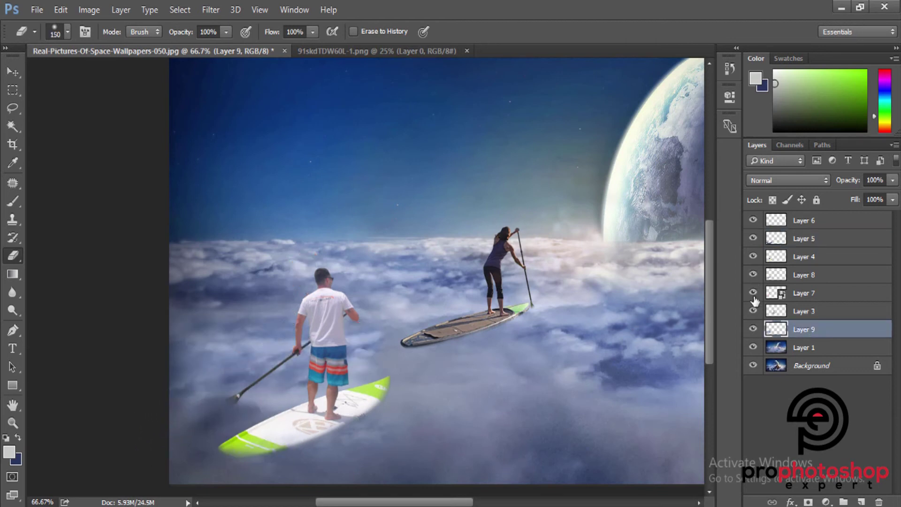
left_click(754, 258)
left_click(754, 239)
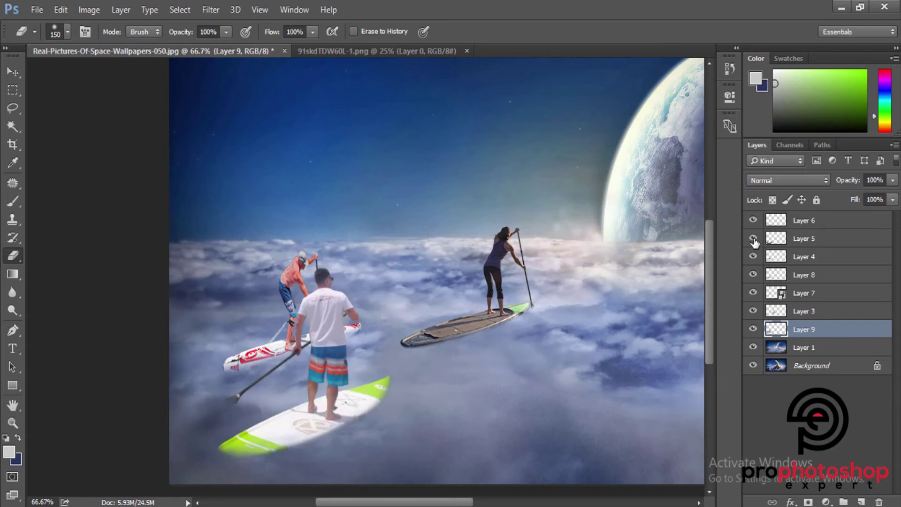
left_click(799, 240)
key("bracketleft")
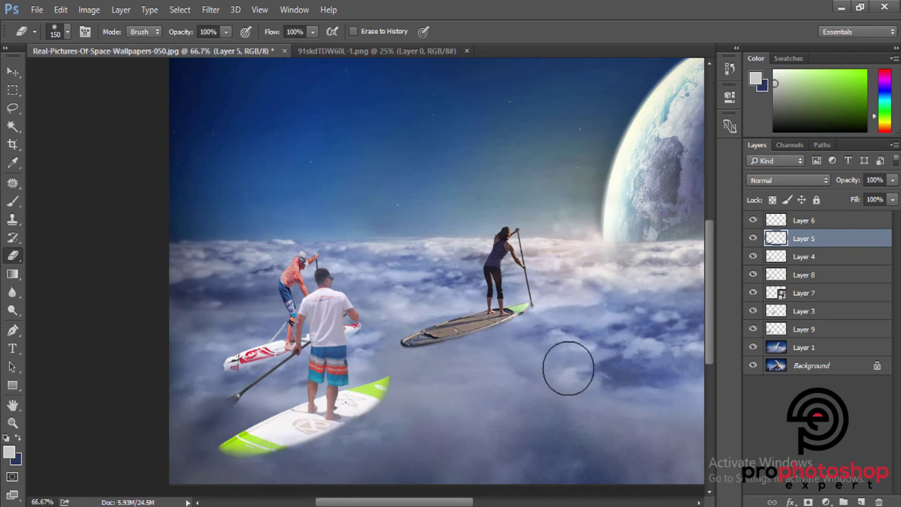
key("ctrl+minus")
key("ctrl+plus")
key("ctrl+minus")
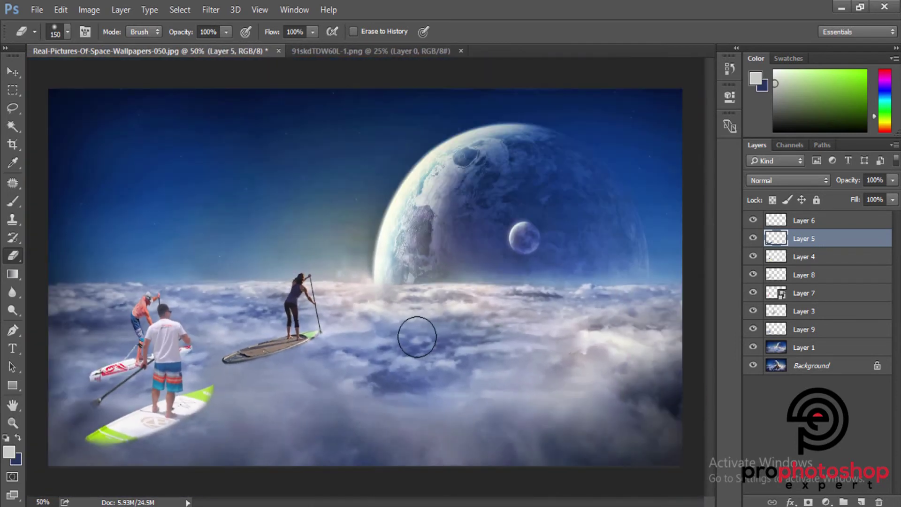
- Close the red-board paddler image and open helgastpete5 in Photoshop
left_click(391, 56)
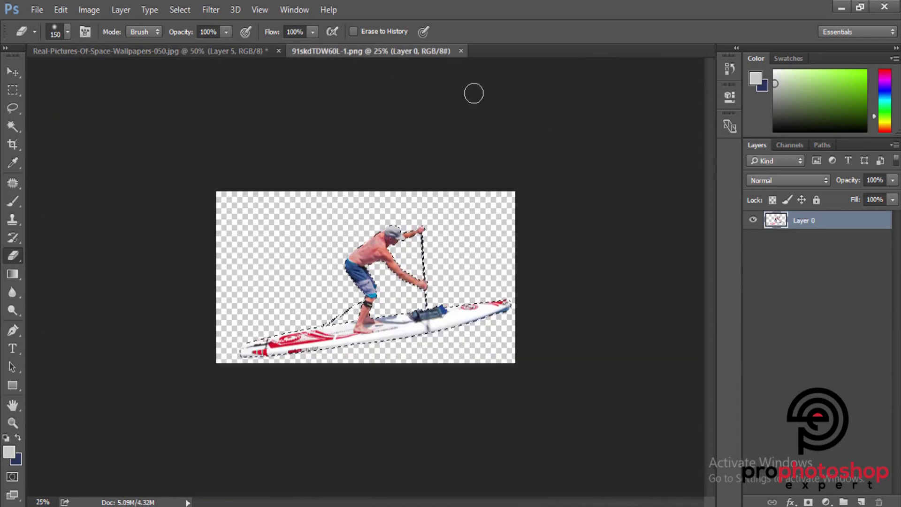
left_click(461, 51)
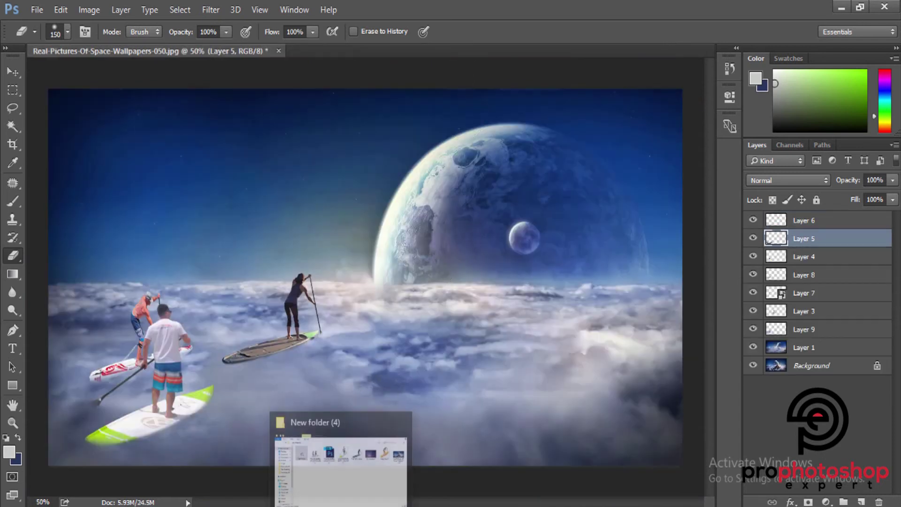
left_click(342, 456)
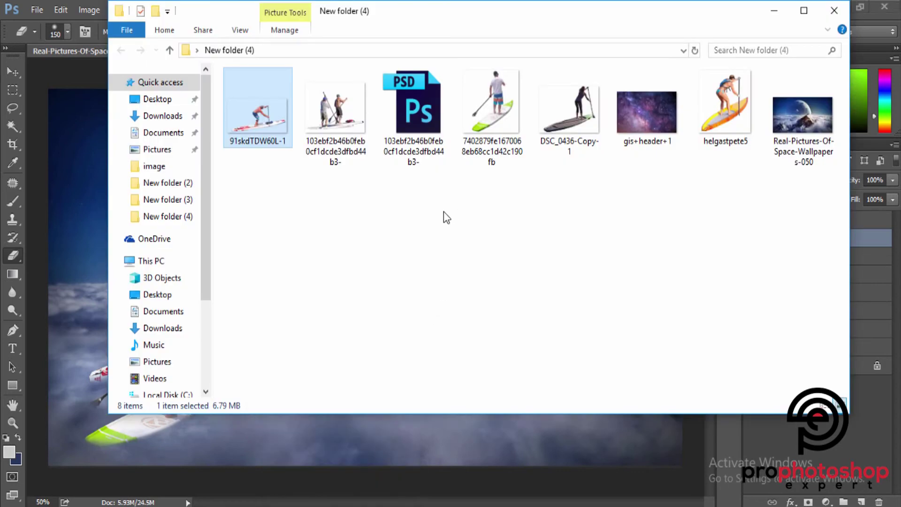
left_click(725, 105)
right_click(725, 105)
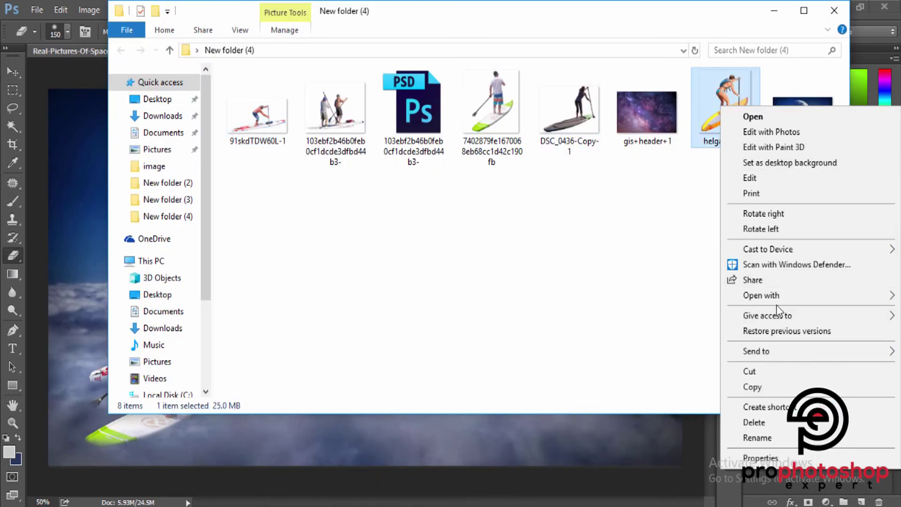
mouse_move(761, 295)
left_click(616, 298)
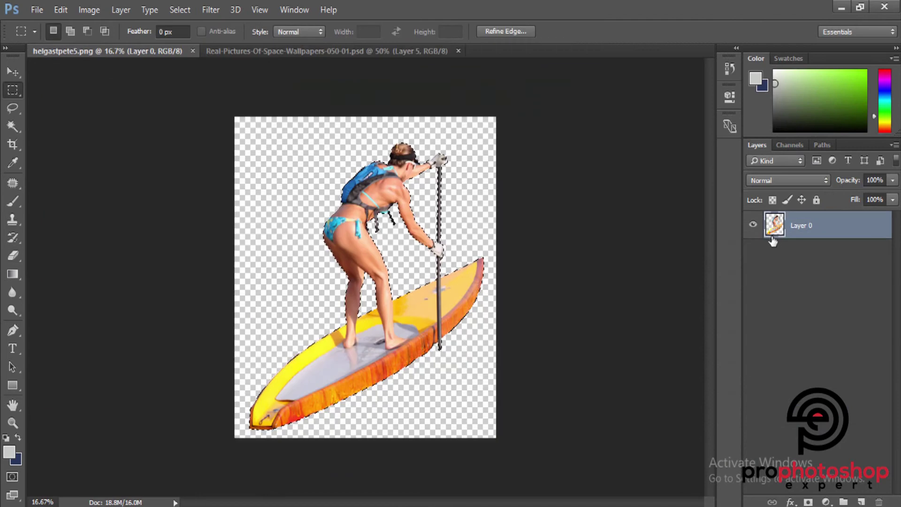
- Paste the yellow-board woman into the composite as a Smart Object and close her source image
left_click(329, 51)
key("ctrl+v")
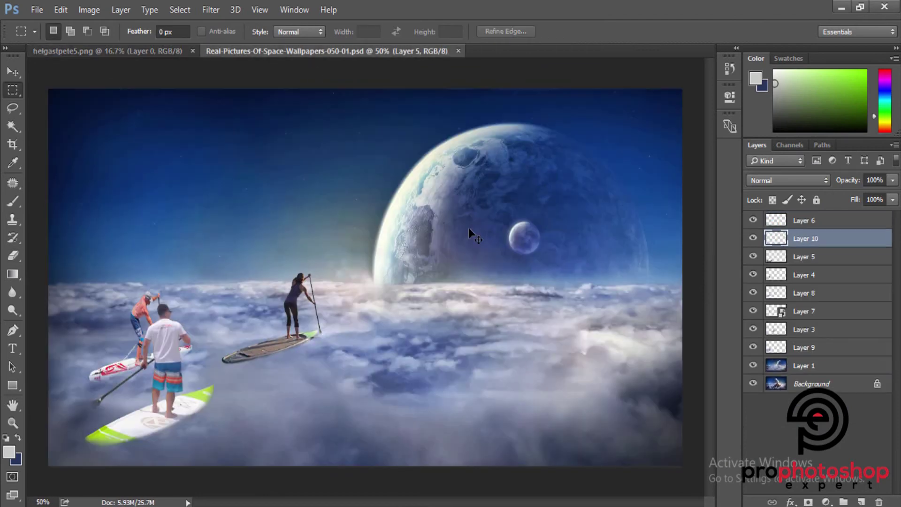
left_click(134, 50)
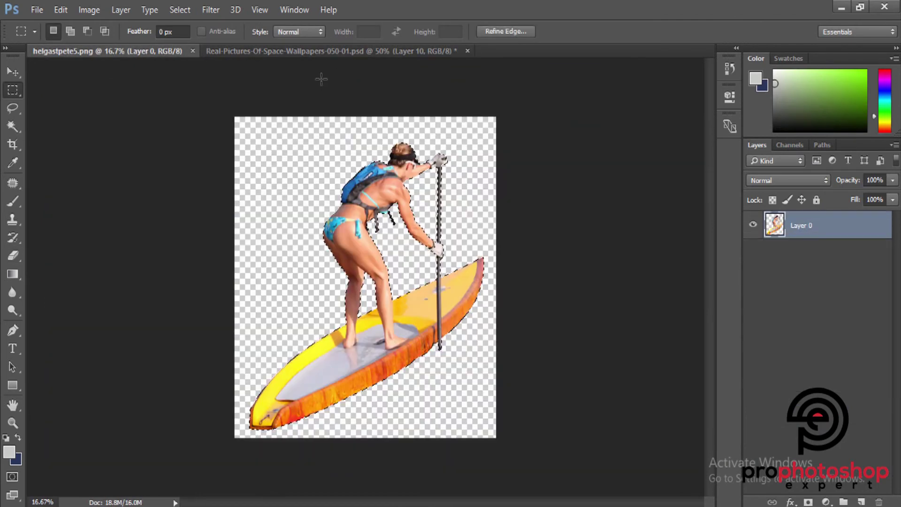
left_click(193, 51)
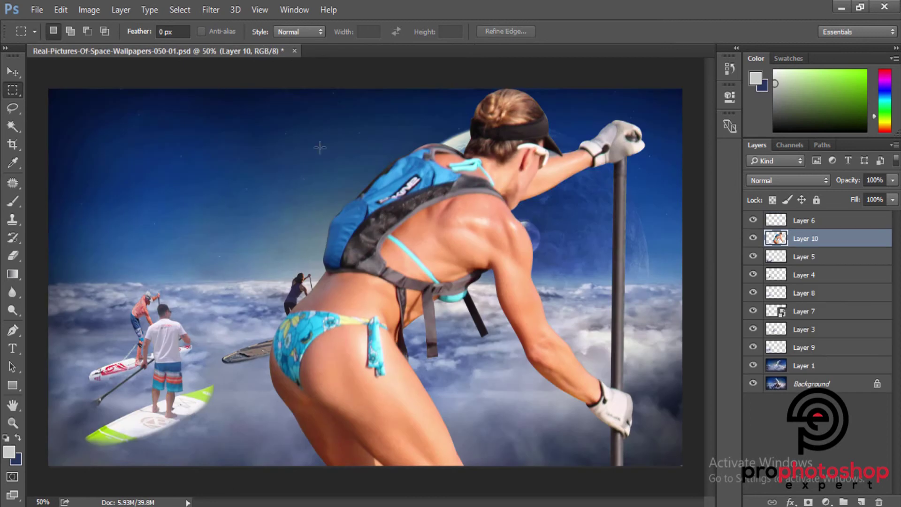
right_click(818, 241)
left_click(578, 235)
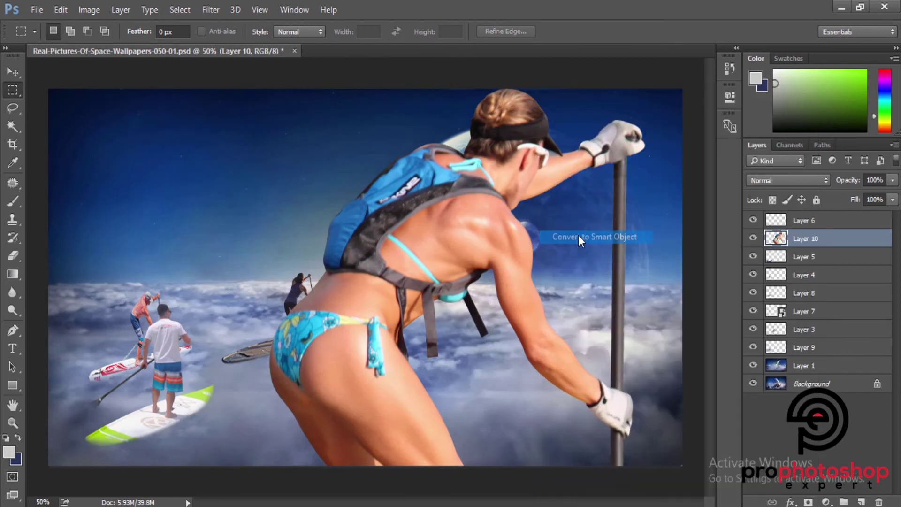
- Scale the woman and her board down to about 31% and move them up into the scene
key("ctrl+t")
key("ctrl+minus")
key("ctrl+minus")
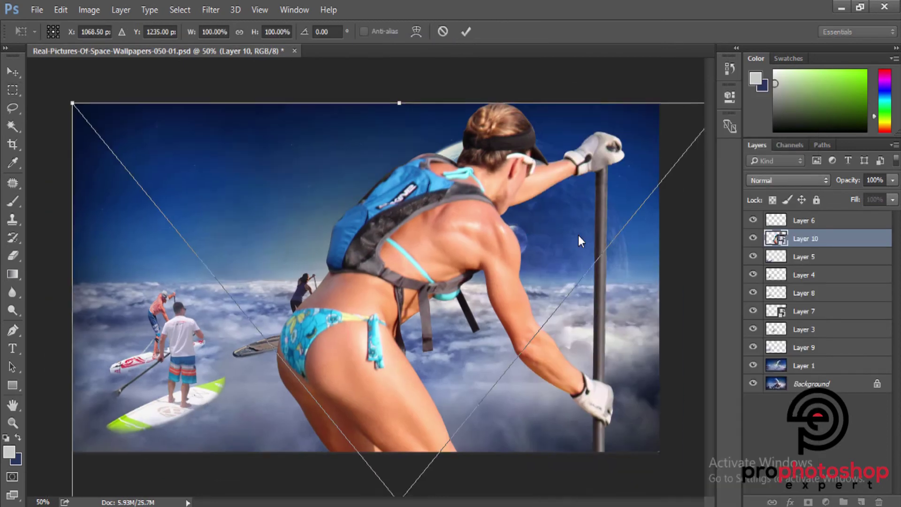
key("ctrl+minus")
left_click_drag(259, 215, 336, 324)
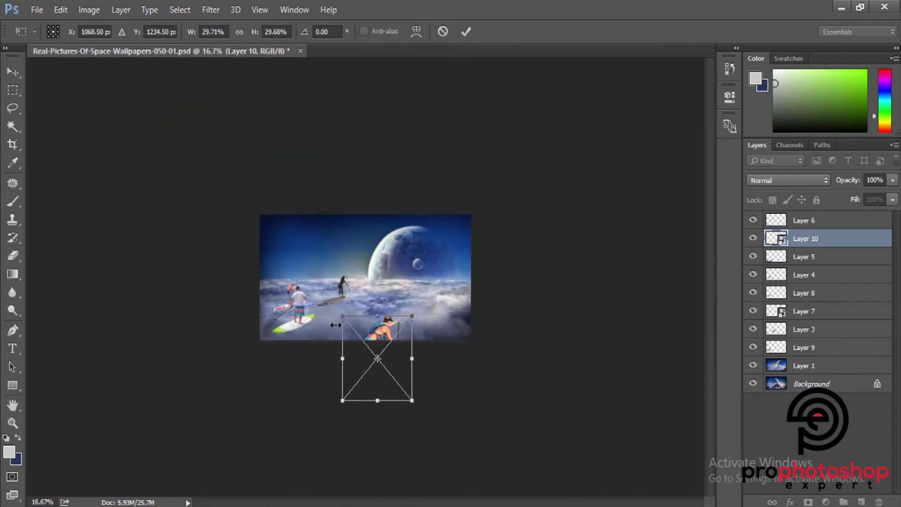
left_click_drag(391, 359, 365, 284)
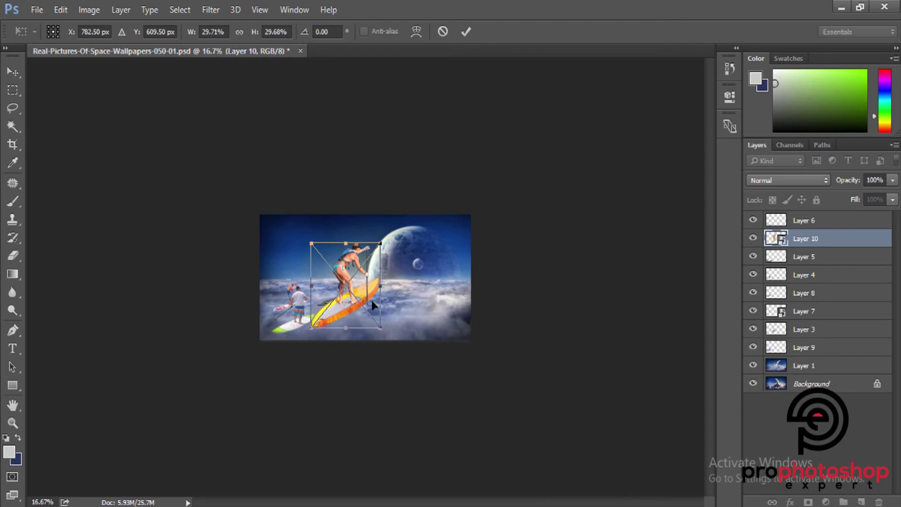
key("ctrl+plus")
key("ctrl+plus")
left_click_drag(398, 377, 366, 353)
mouse_move(343, 322)
left_mouse_down()
mouse_move(362, 331)
mouse_move(347, 335)
left_mouse_up()
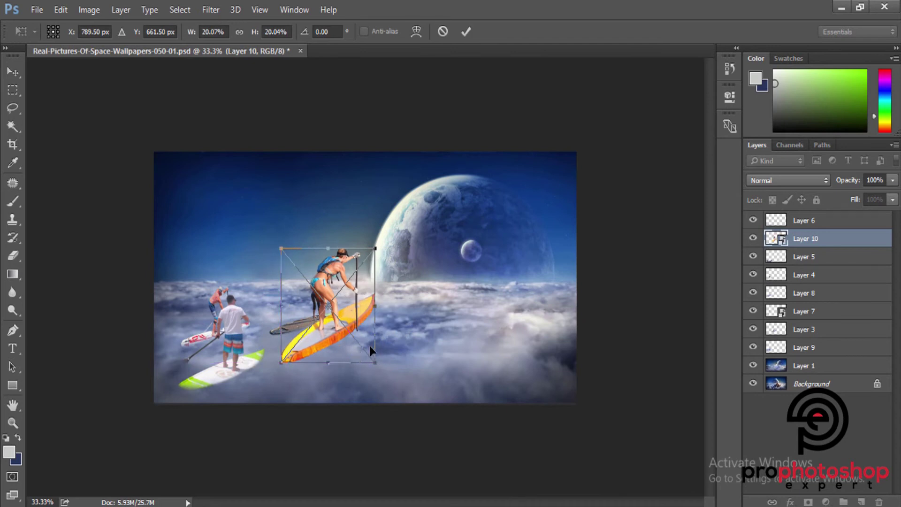
left_click_drag(376, 362, 371, 359)
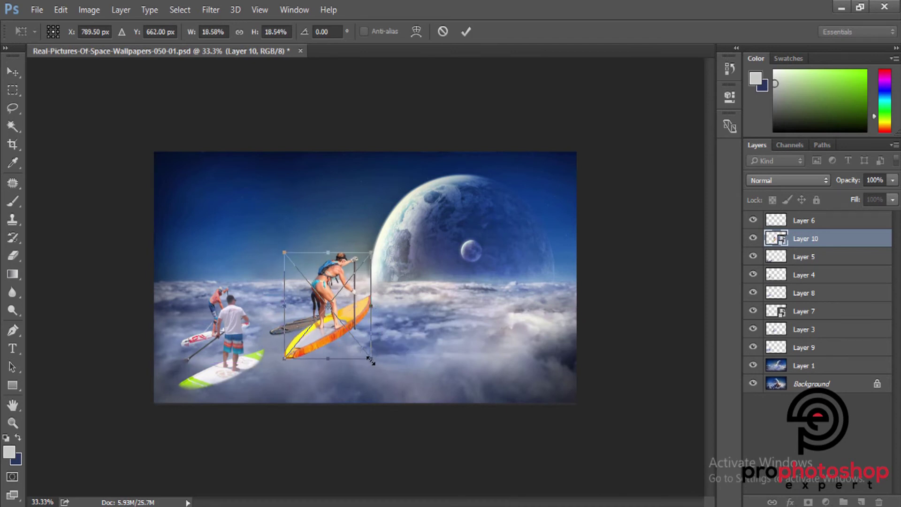
scroll(370, 361, "up", 2)
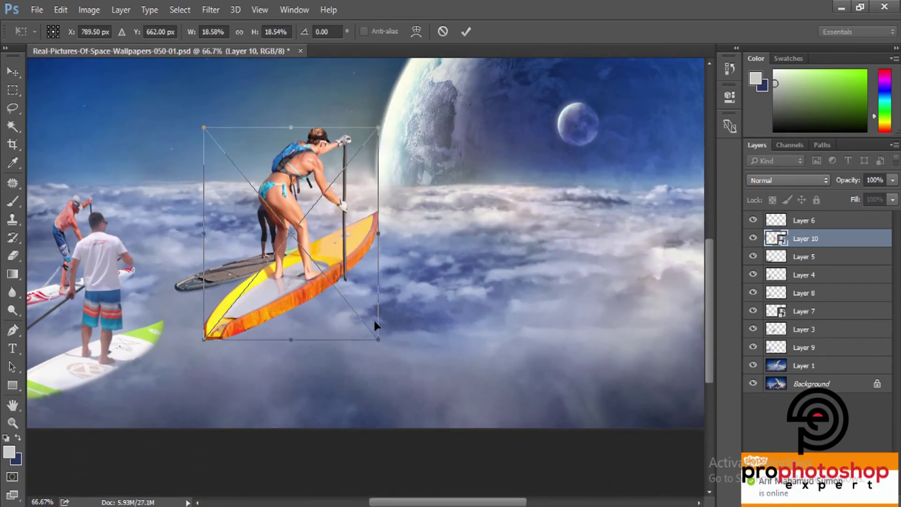
- Skew the transform corners so the woman and board tilt into perspective
left_click_drag(382, 236, 385, 252)
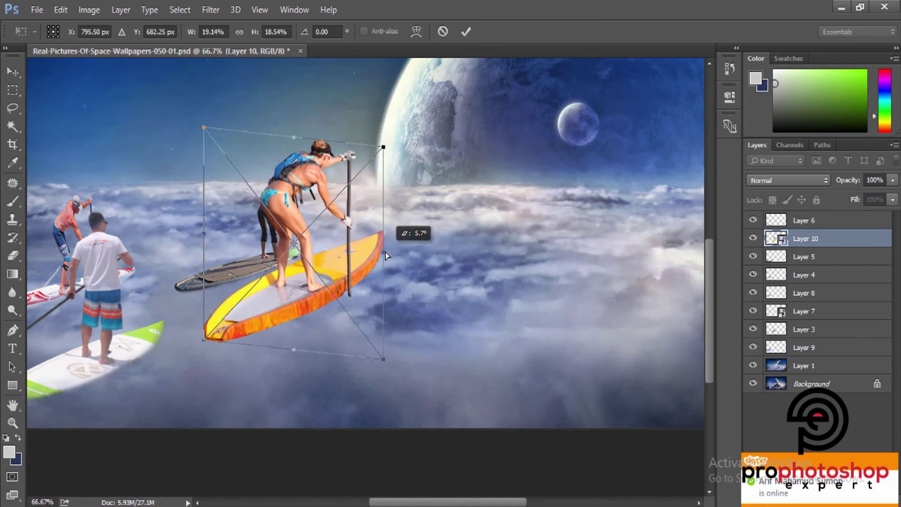
left_click_drag(208, 131, 214, 137)
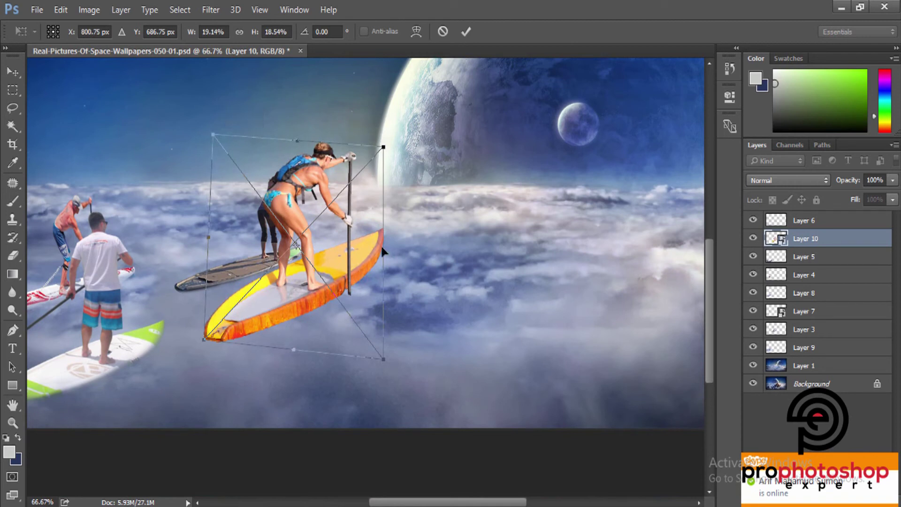
left_click_drag(384, 256, 383, 263)
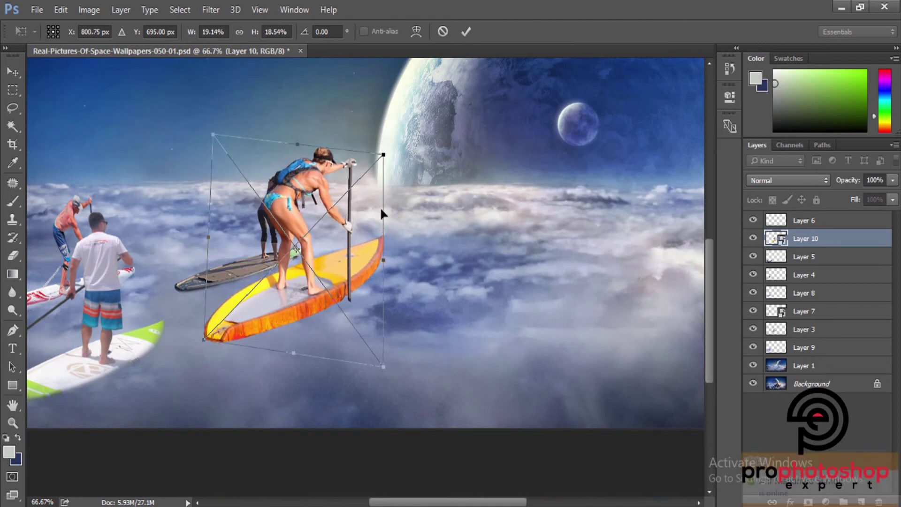
left_click_drag(383, 157, 384, 164)
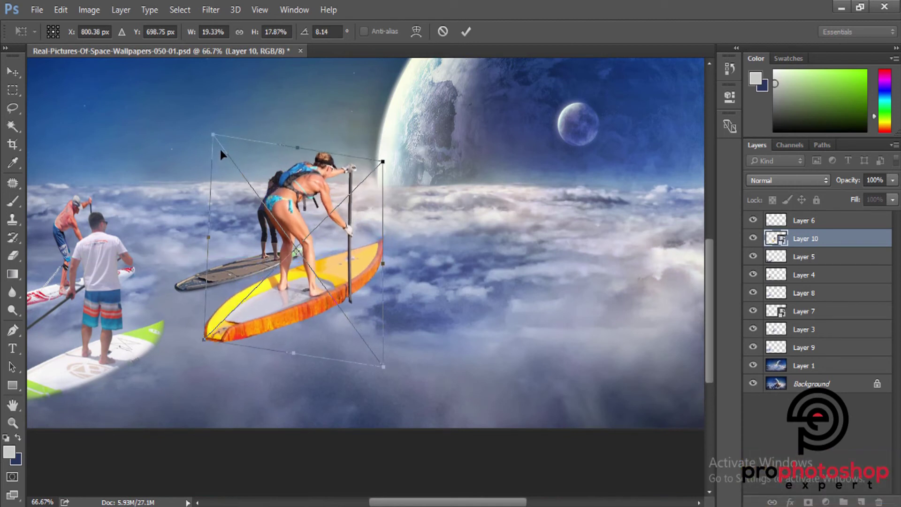
left_click_drag(213, 136, 220, 158)
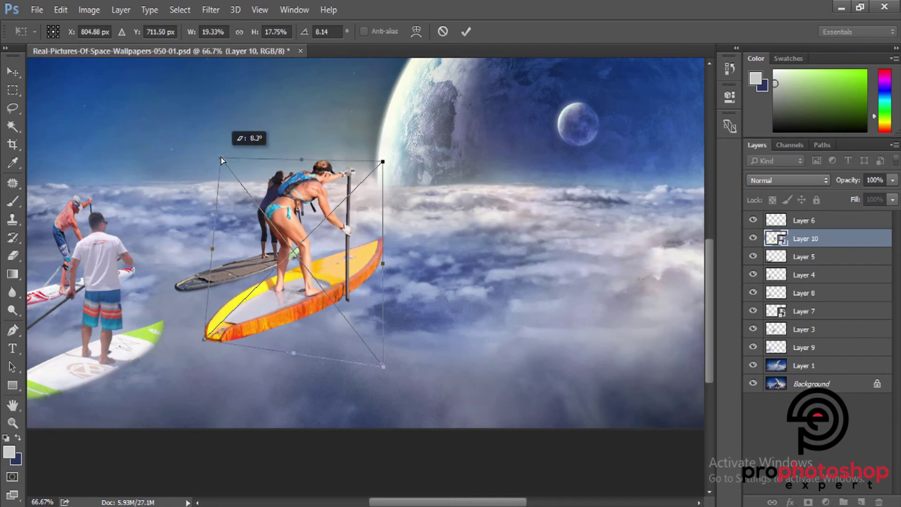
left_click_drag(384, 264, 384, 268)
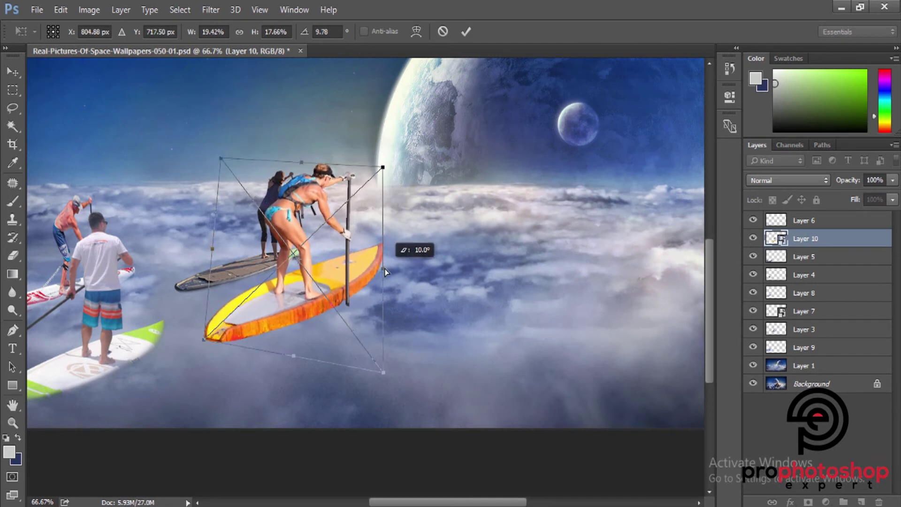
- Shrink her slightly, move her left onto the clouds near the grey board, and commit
left_click_drag(342, 288, 308, 292)
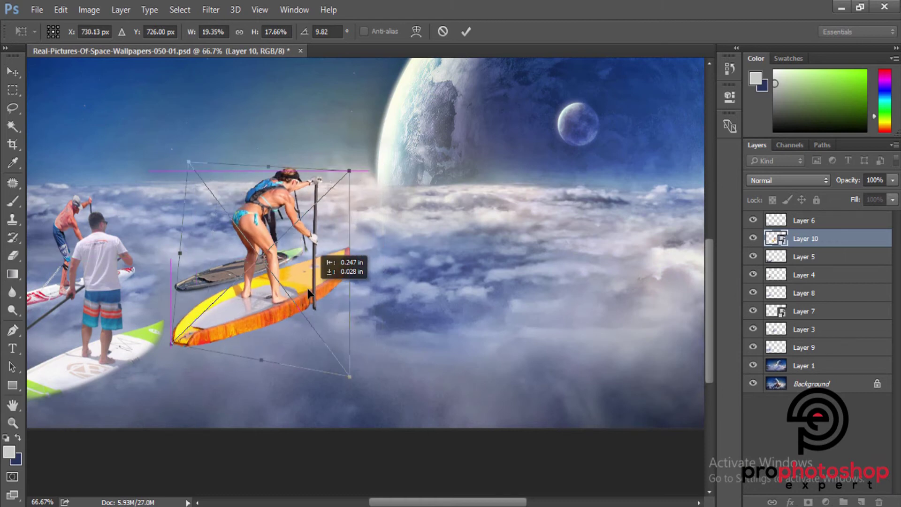
left_click_drag(348, 376, 330, 370)
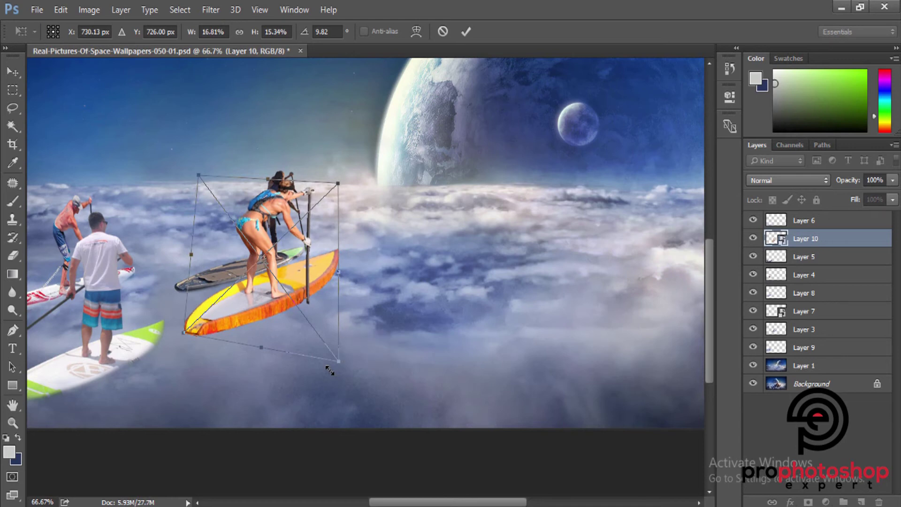
key("ctrl+minus")
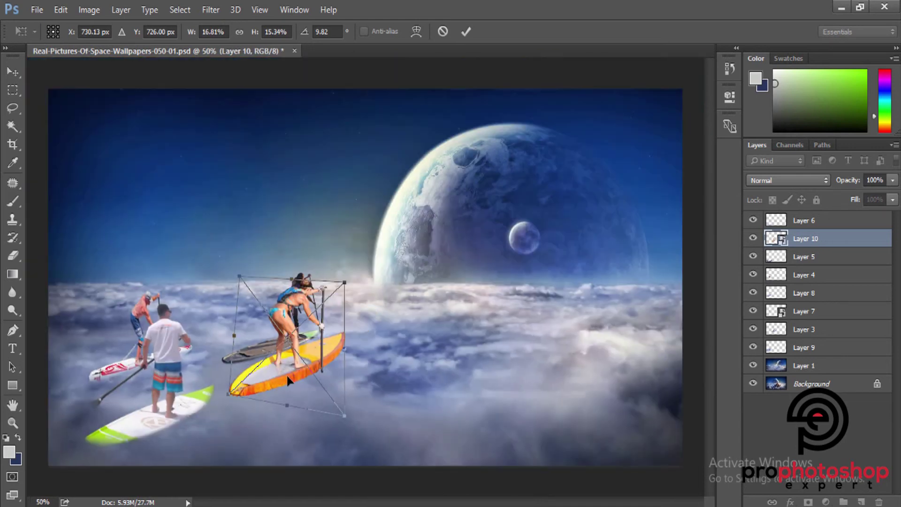
left_click_drag(287, 376, 281, 379)
key("ctrl+plus")
scroll(322, 378, "down", 3)
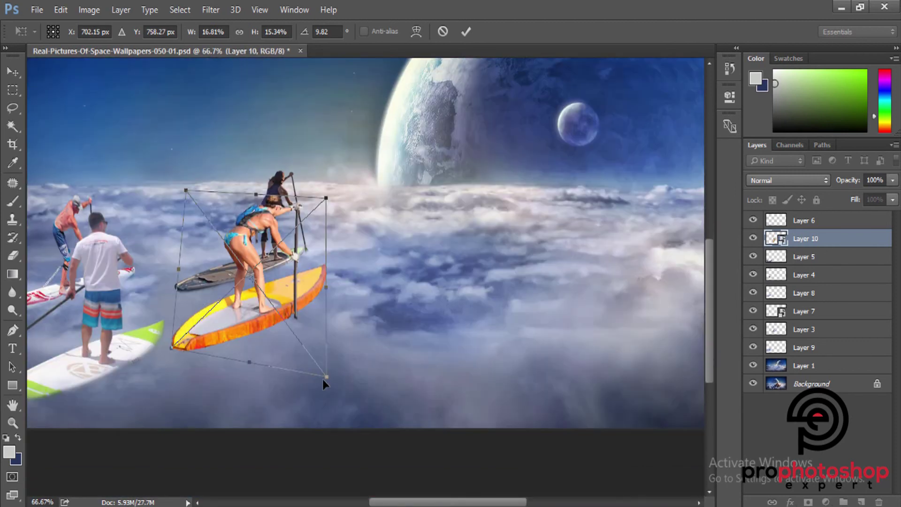
key("Return")
- Fine-tune the woman's size, smaller and then slightly larger, nudging her left
key("ctrl+minus")
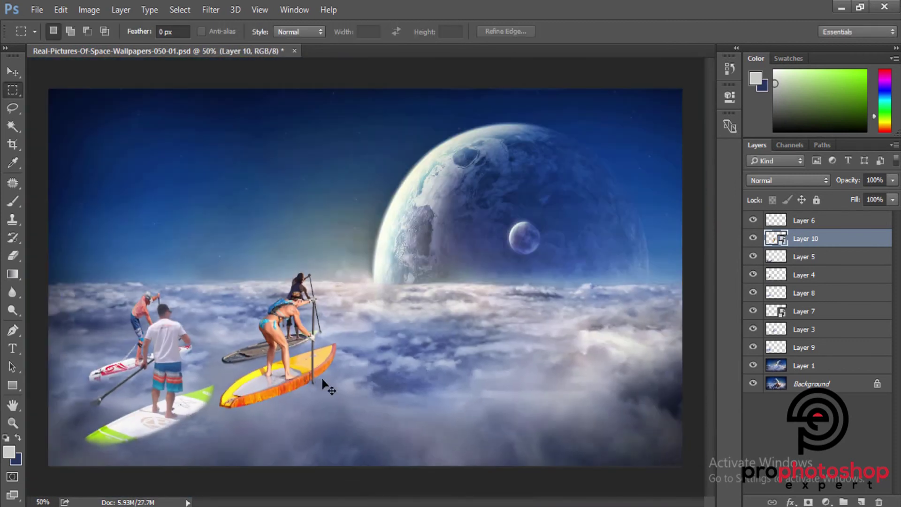
key("ctrl+t")
left_click_drag(336, 430, 325, 424)
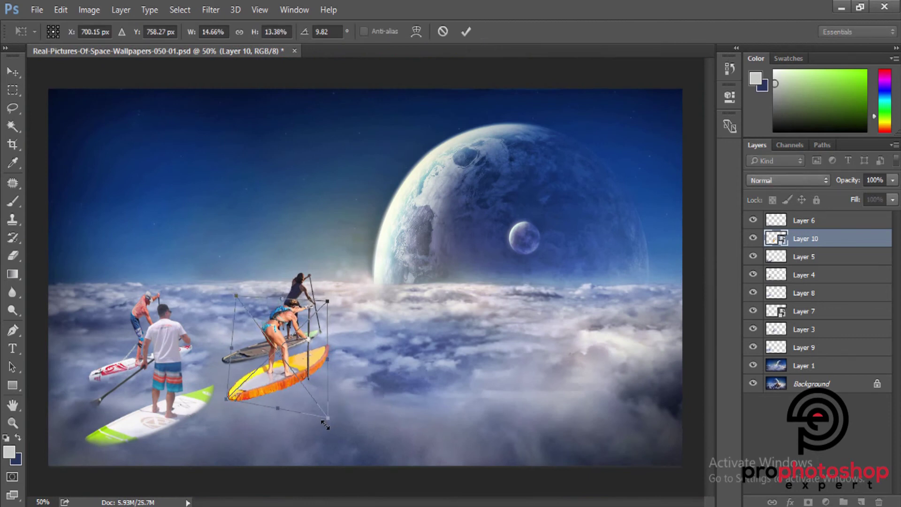
key("Left")
key("Left")
key("Left")
key("Left")
key("Left")
key("Left")
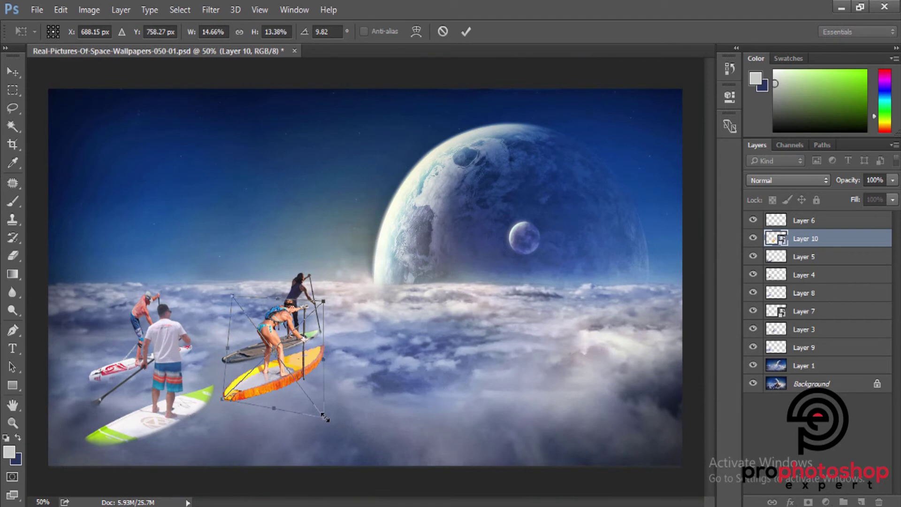
left_click_drag(324, 417, 330, 420)
key("Return")
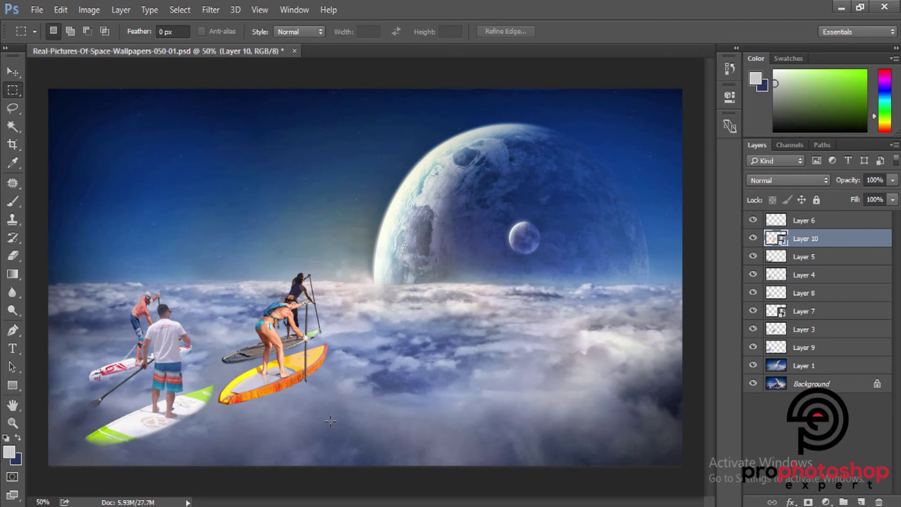
- Make a final small shift of the woman onto the clouds and apply it
key("ctrl+t")
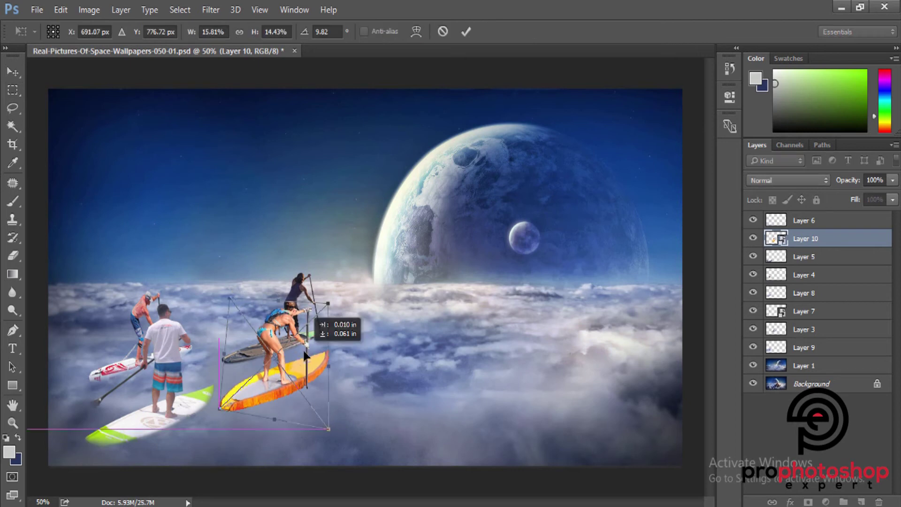
left_click_drag(300, 270, 294, 266)
left_click_drag(309, 357, 305, 371)
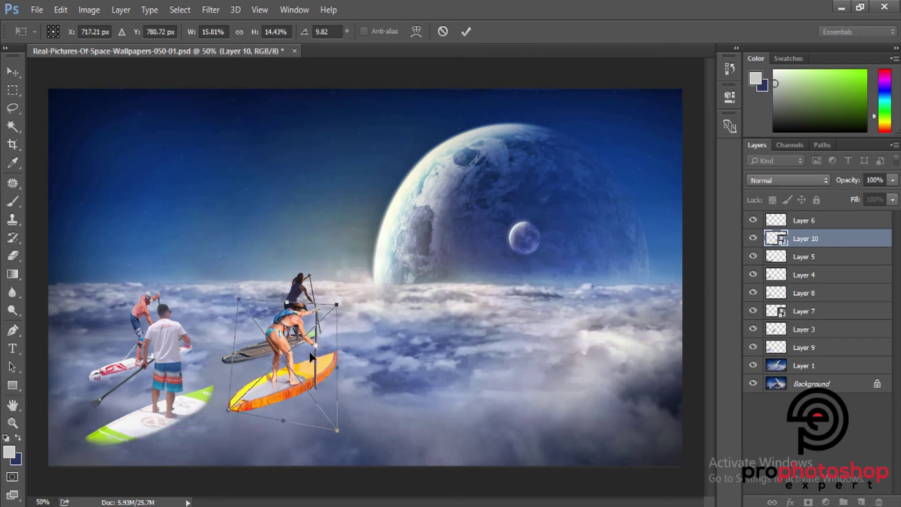
key("Return")
key("ctrl+minus")
key("ctrl+plus")
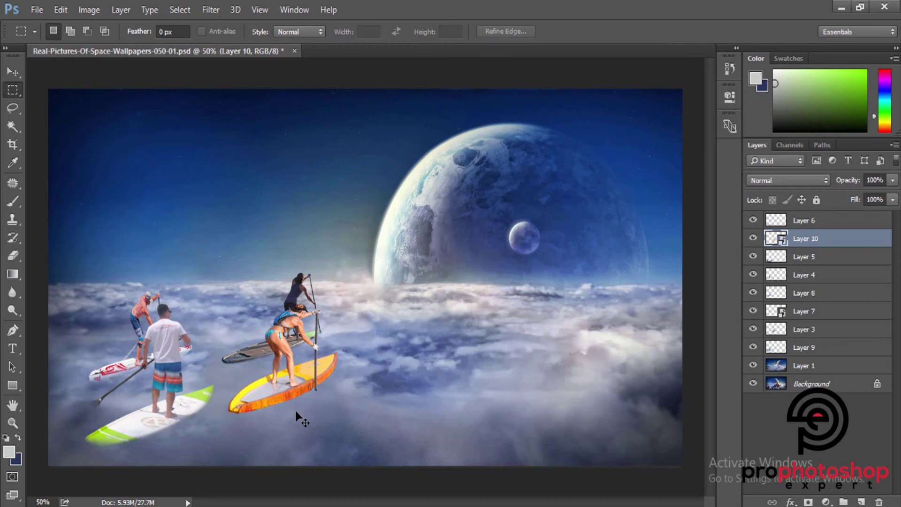
- Lasso a patch of clouds on Layer 1 and copy it to a new layer
left_click(816, 365)
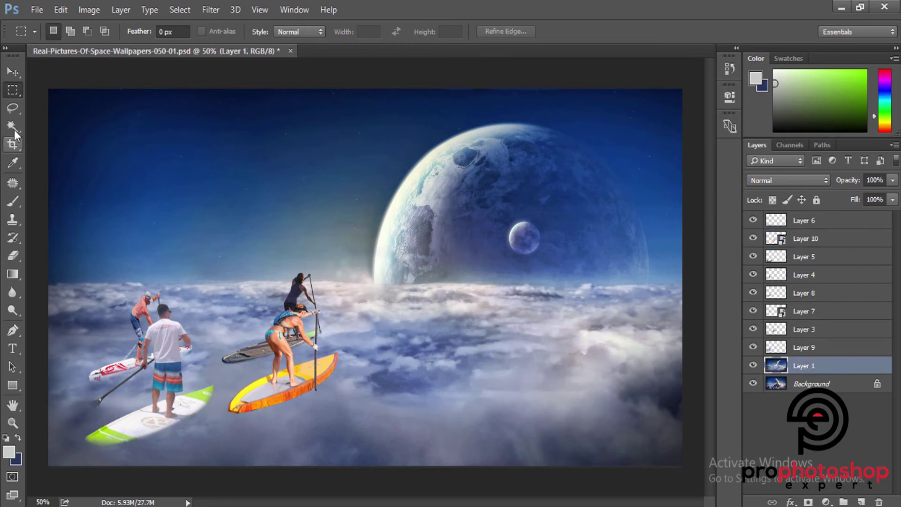
left_click(12, 108)
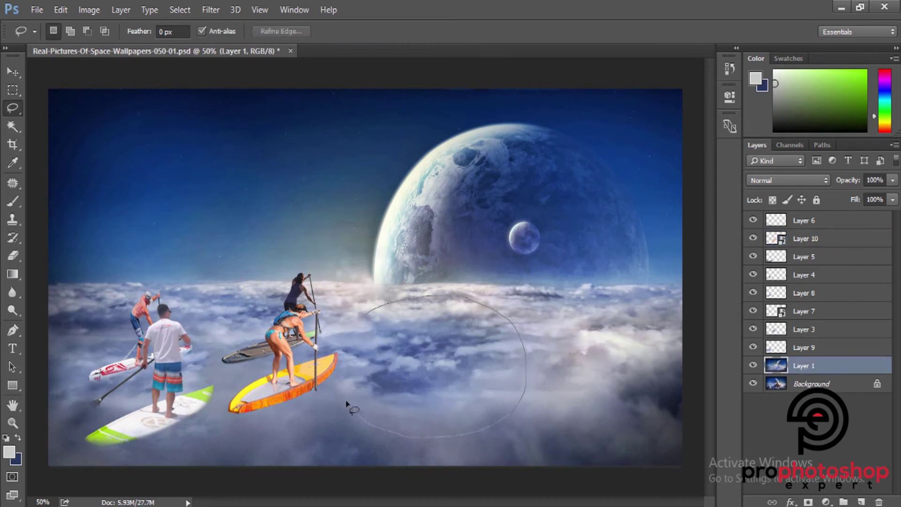
left_click_drag(347, 404, 368, 310)
key("ctrl+j")
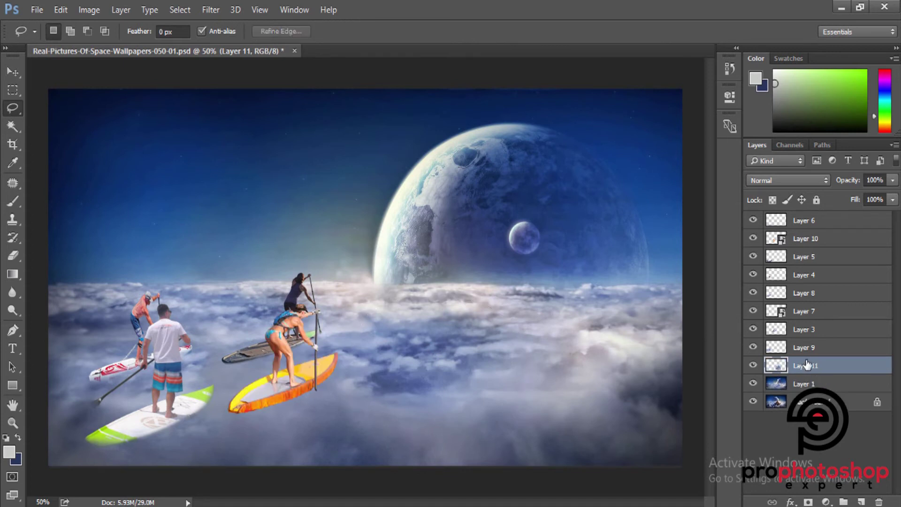
- Stack Layer 11 above the woman's layer as a Smart Object, positioned over her board
left_click_drag(806, 365, 804, 244)
right_click(816, 248)
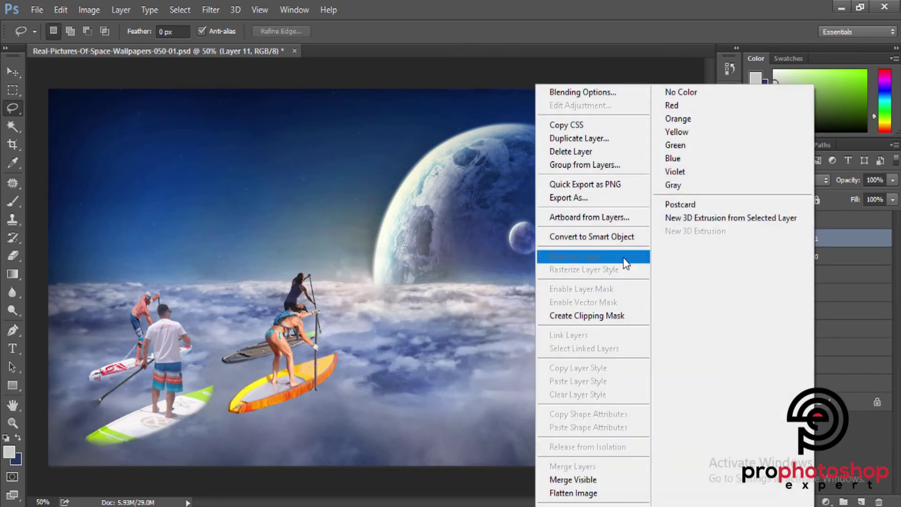
left_click(612, 238)
key("ctrl+t")
left_click_drag(466, 379, 345, 419)
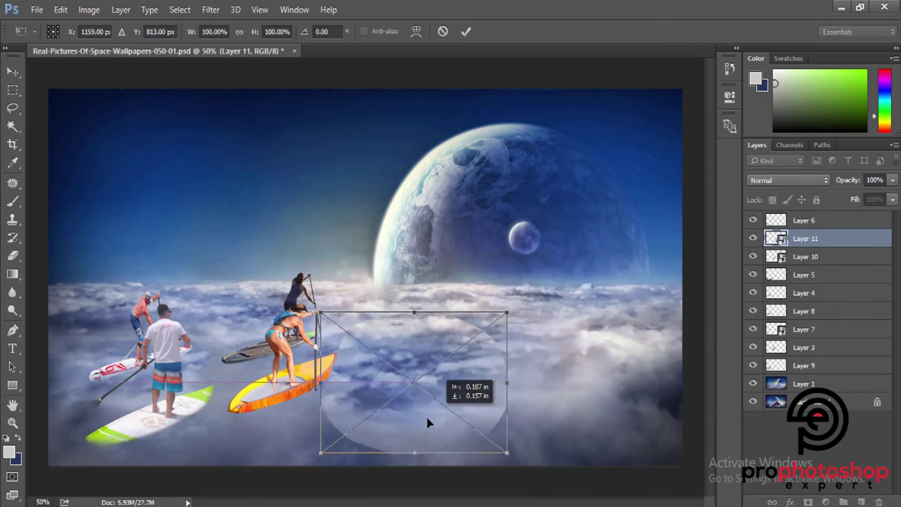
key("Return")
- Rasterize Layer 11 and erase clouds to reveal the woman and her board
key("l")
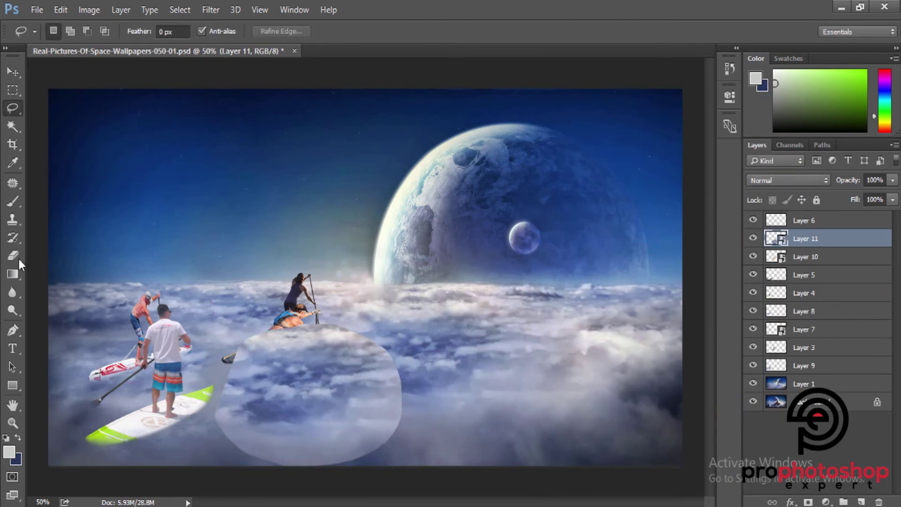
left_click(13, 256)
right_click(806, 238)
left_click(549, 309)
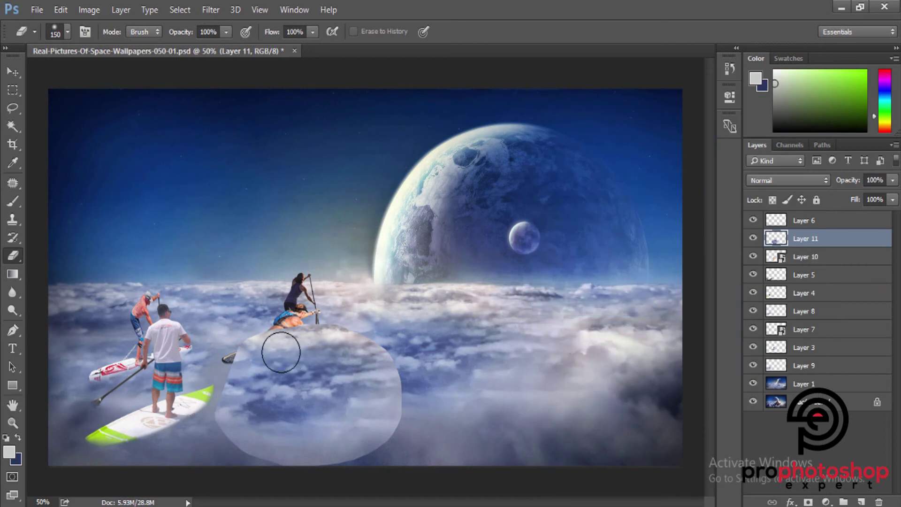
mouse_move(281, 352)
left_mouse_down()
mouse_move(249, 322)
mouse_move(231, 373)
mouse_move(335, 346)
mouse_move(342, 329)
left_mouse_up()
- Erase cloud from the yellow board's ends and below the board, adjusting eraser size
key("bracketleft")
left_click_drag(269, 361, 269, 393)
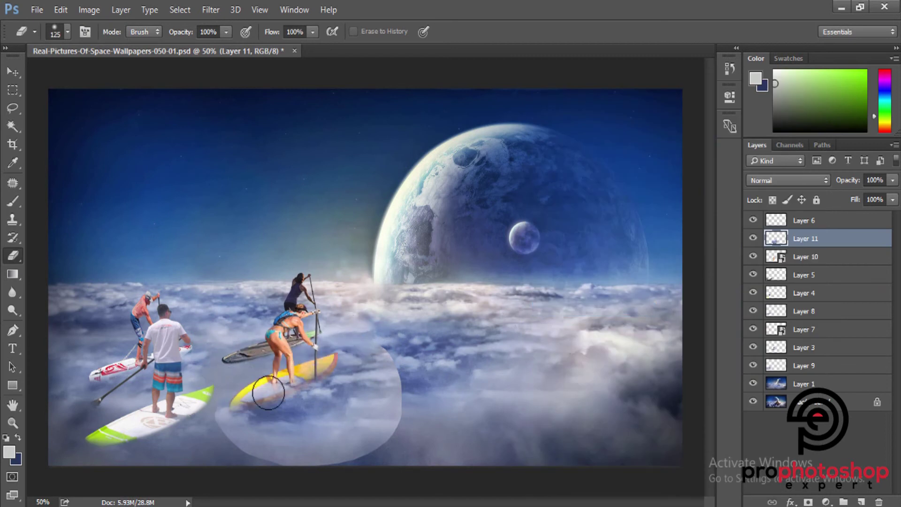
key("bracketright")
key("bracketright")
key("bracketright")
mouse_move(423, 392)
left_mouse_down()
mouse_move(378, 457)
mouse_move(211, 479)
left_mouse_up()
key("ctrl+plus")
scroll(443, 453, "down", 3)
key("bracketright")
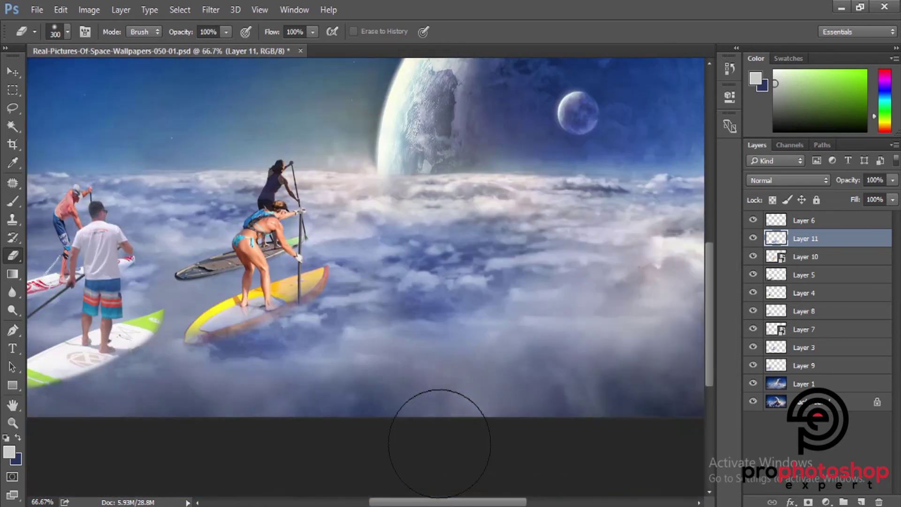
scroll(439, 443, "down", 1)
key("bracketleft")
key("bracketleft")
key("bracketleft")
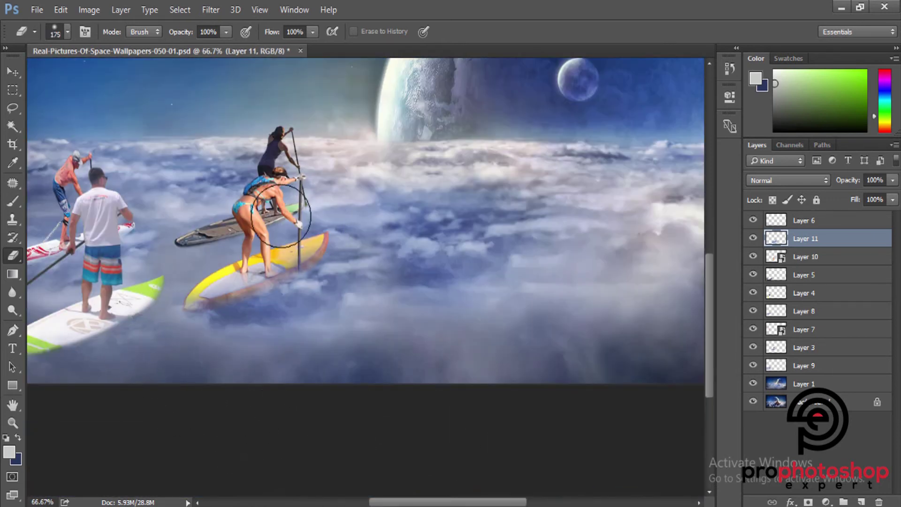
key("bracketleft")
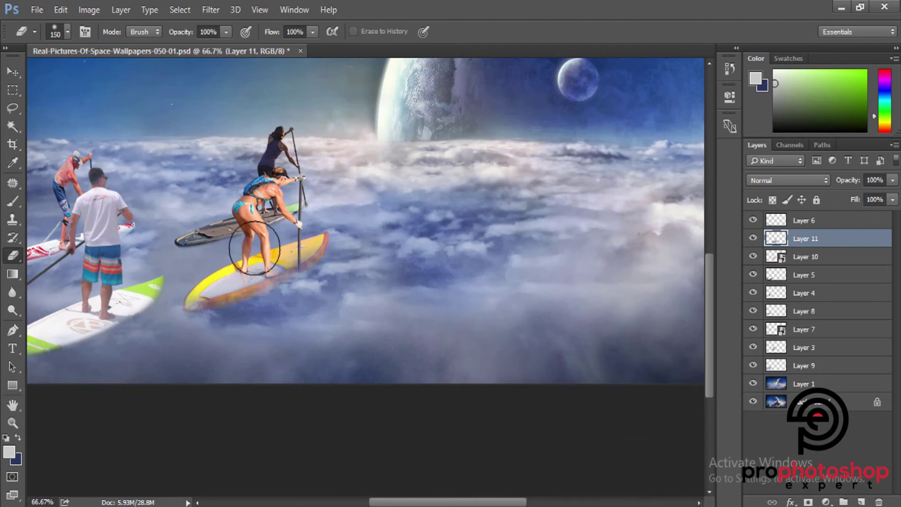
key("bracketleft")
- Toggle Layer 11 visibility to compare, refining the erasing at the board's tip
key("bracketleft")
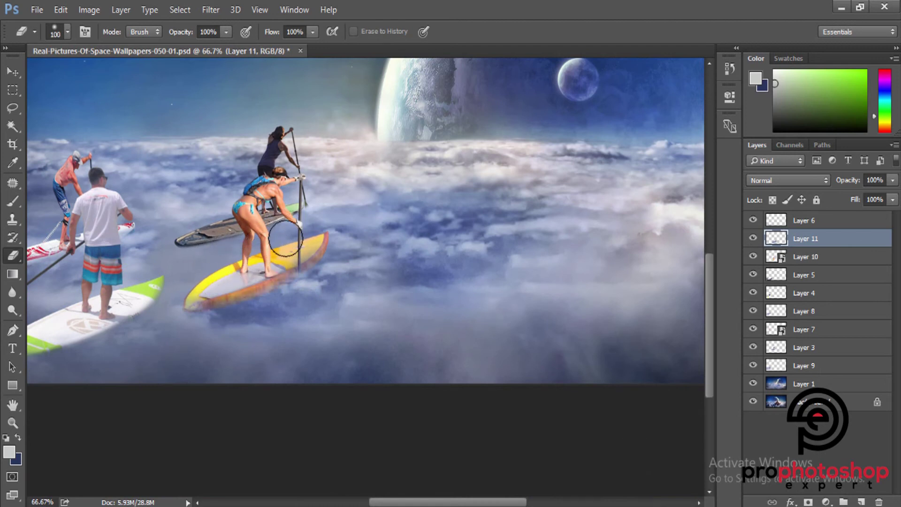
left_click(754, 238)
left_click(753, 238)
left_click(753, 238)
key("bracketleft")
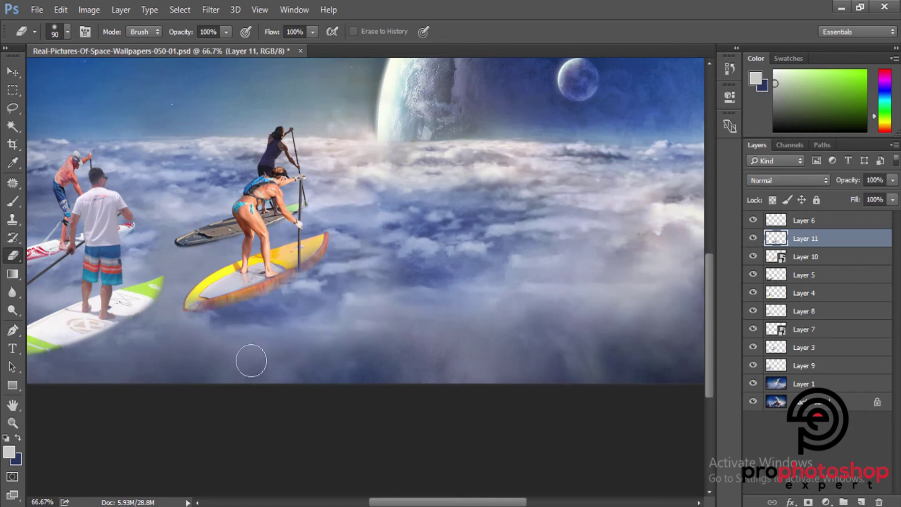
key("bracketright")
left_click(754, 239)
left_click(754, 238)
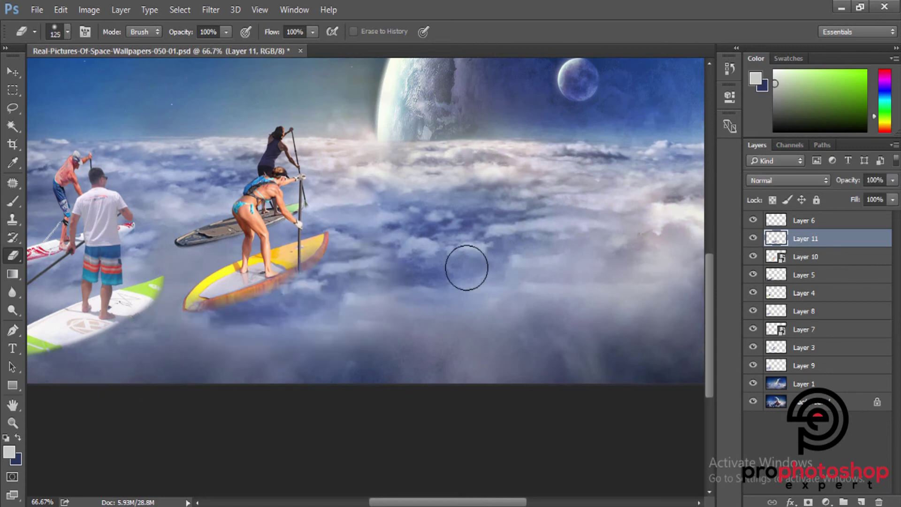
key("bracketright")
key("bracketright")
key("bracketright")
left_click(753, 238)
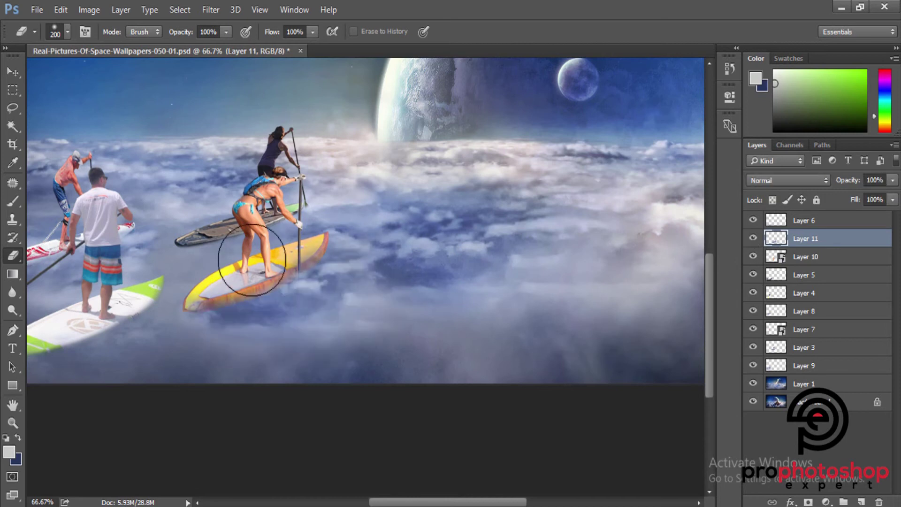
key("bracketleft")
key("bracketleft")
key("bracketleft")
key("bracketleft")
key("bracketleft")
key("bracketleft")
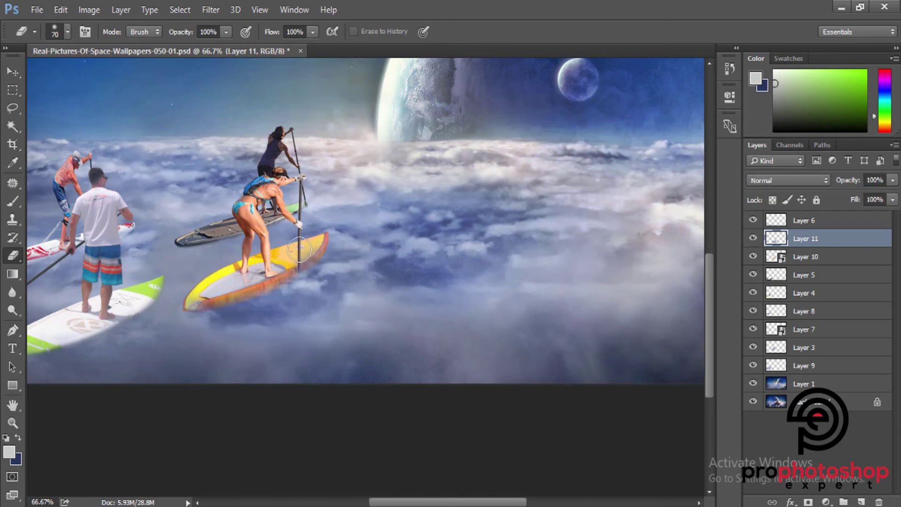
- Open the photo of two men paddleboarding in Photoshop from the source folder
key("ctrl+minus")
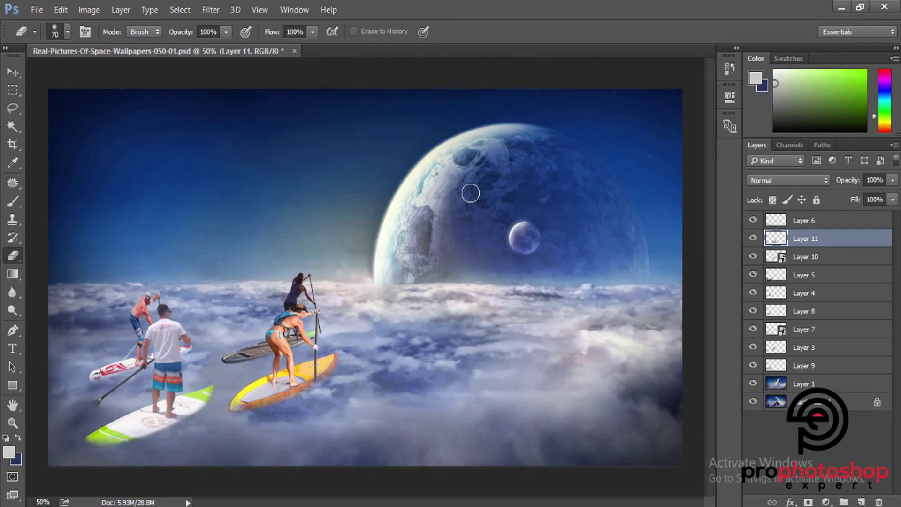
key("ctrl+minus")
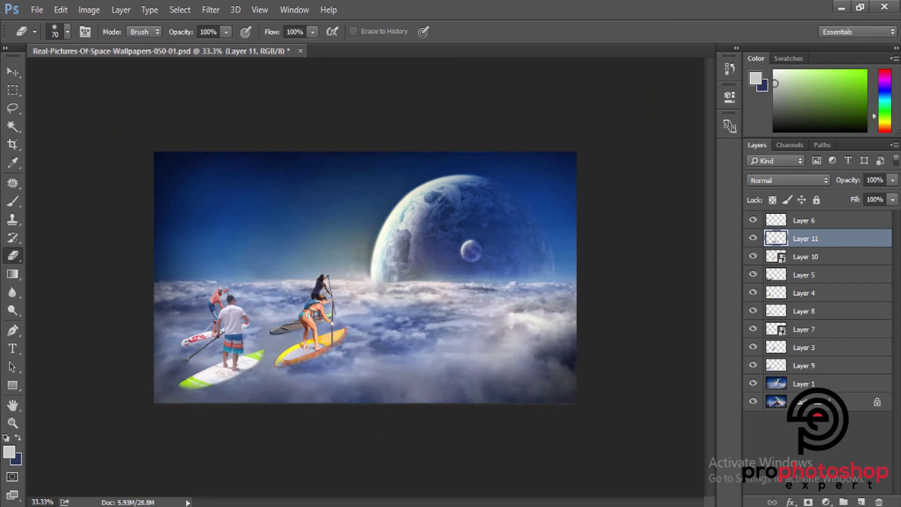
key("alt+Tab")
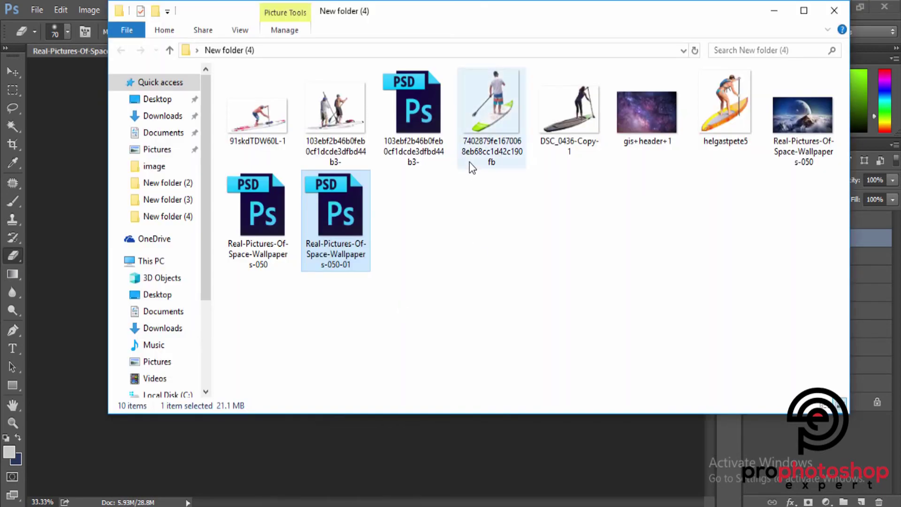
left_click(338, 110)
right_click(342, 106)
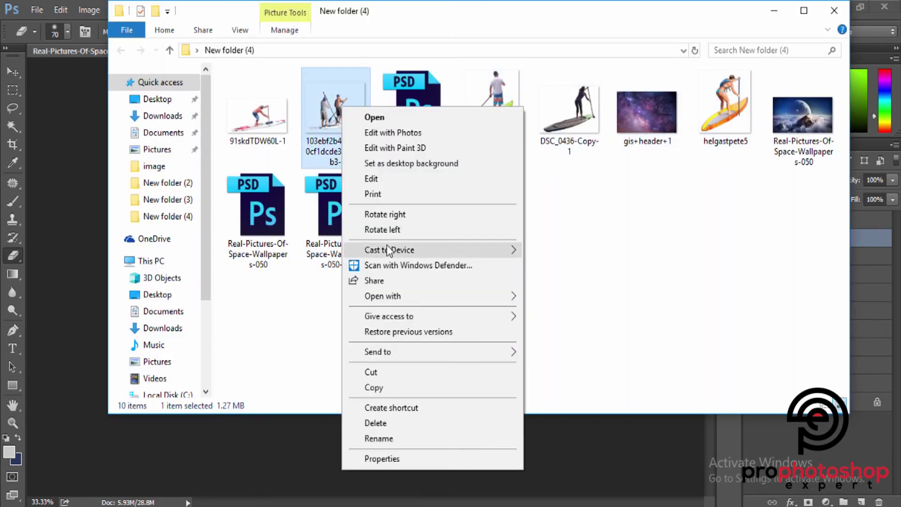
left_click(585, 298)
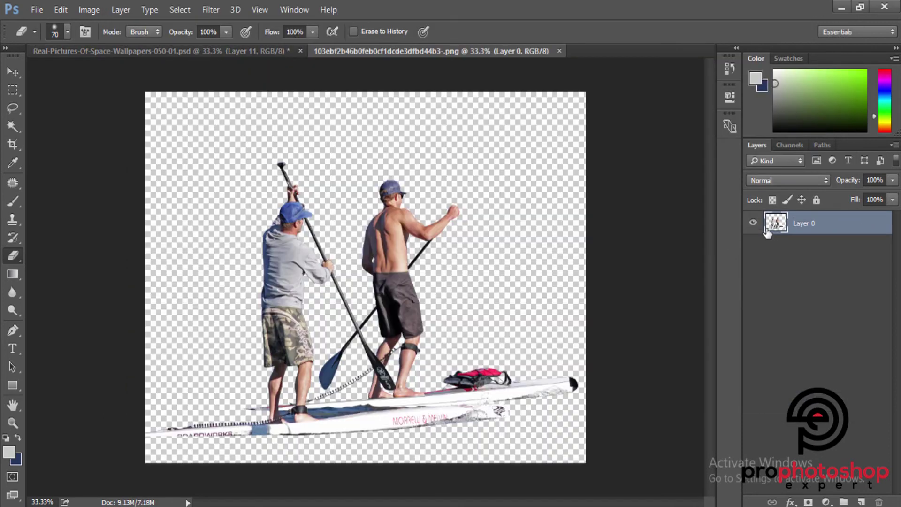
- Paste the selected two paddlers into the composite as a Smart Object, Layer 12
left_click(768, 231, "ctrl")
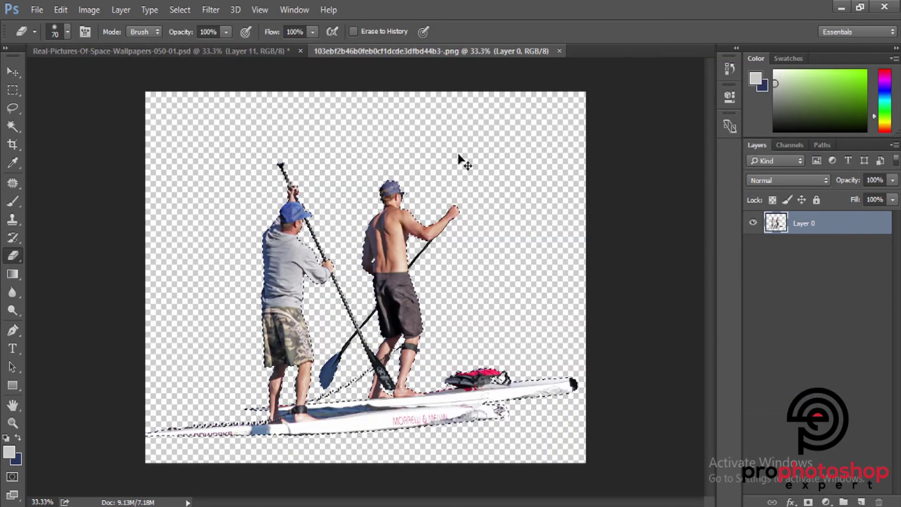
left_click(560, 51)
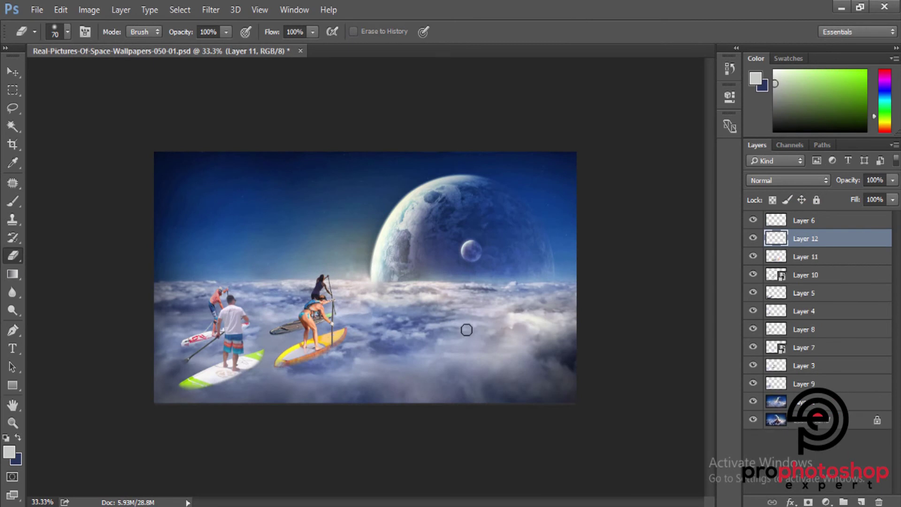
key("ctrl+v")
right_click(837, 238)
left_click(615, 177)
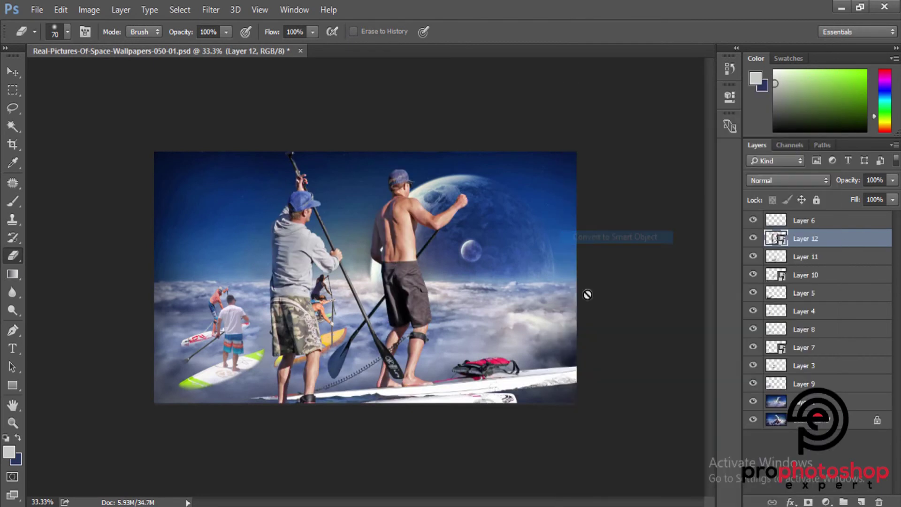
- Shrink the two paddlers to about a quarter of their size
key("ctrl+t")
key("ctrl+minus")
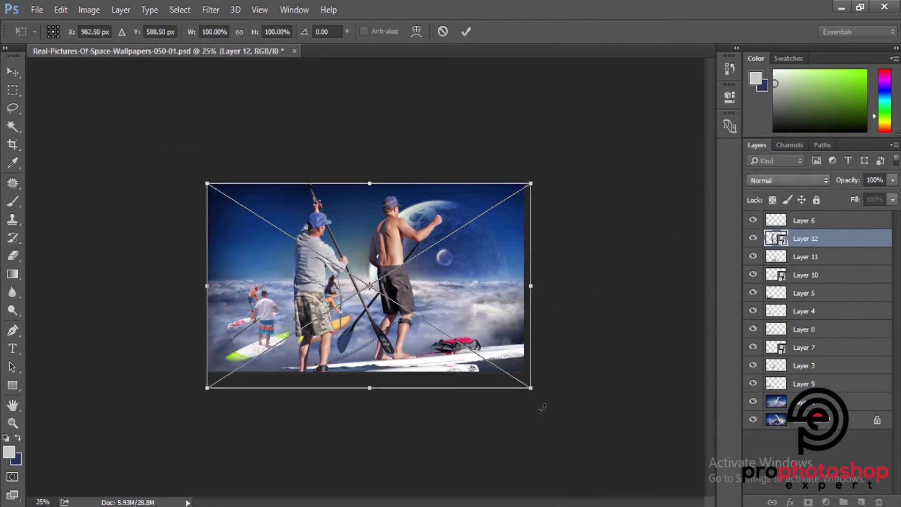
left_click_drag(532, 389, 403, 328)
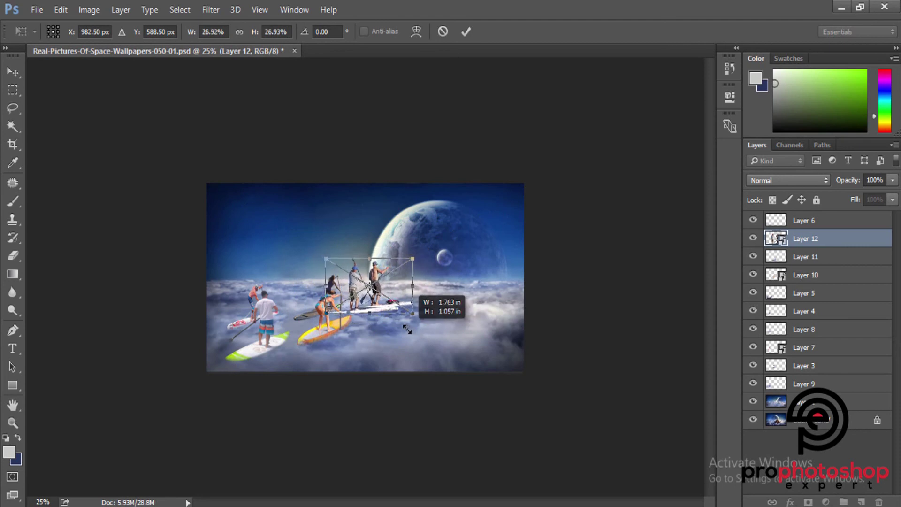
key("Return")
key("e")
key("ctrl+plus")
key("ctrl+plus")
key("ctrl+plus")
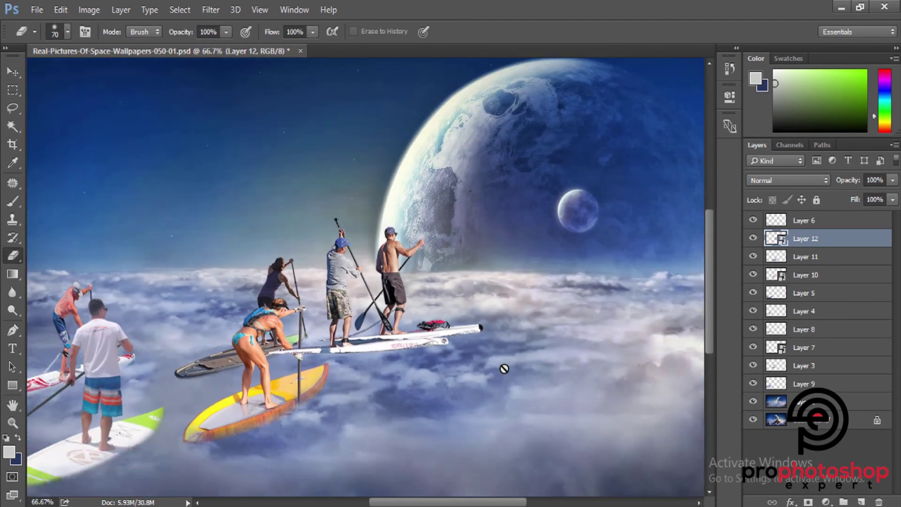
- Skew the paddlers and their board to match the scene's perspective
key("ctrl+t")
left_click_drag(483, 352, 464, 325)
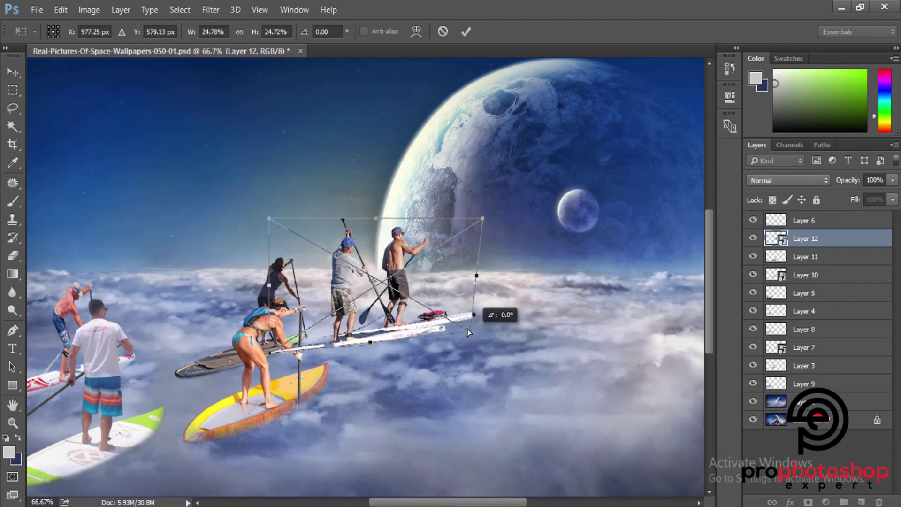
left_click_drag(481, 219, 456, 224)
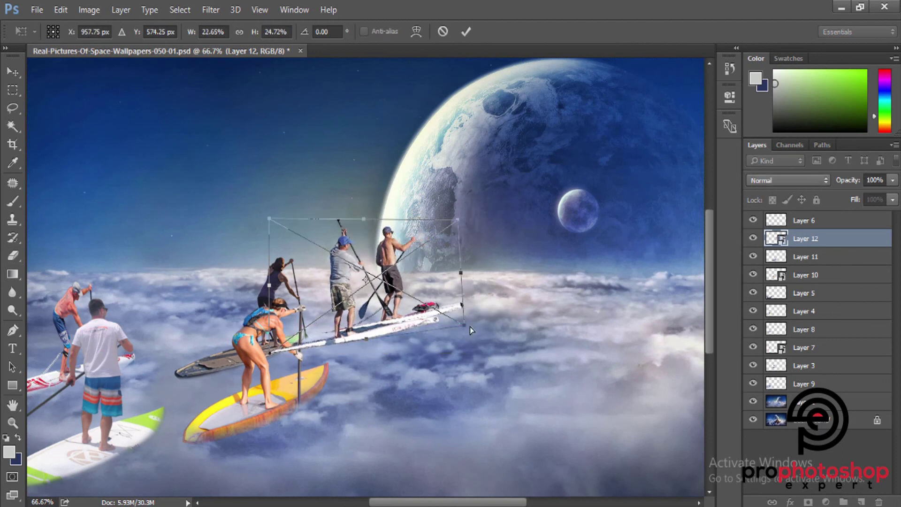
left_click_drag(465, 326, 439, 319)
left_click_drag(458, 224, 446, 232)
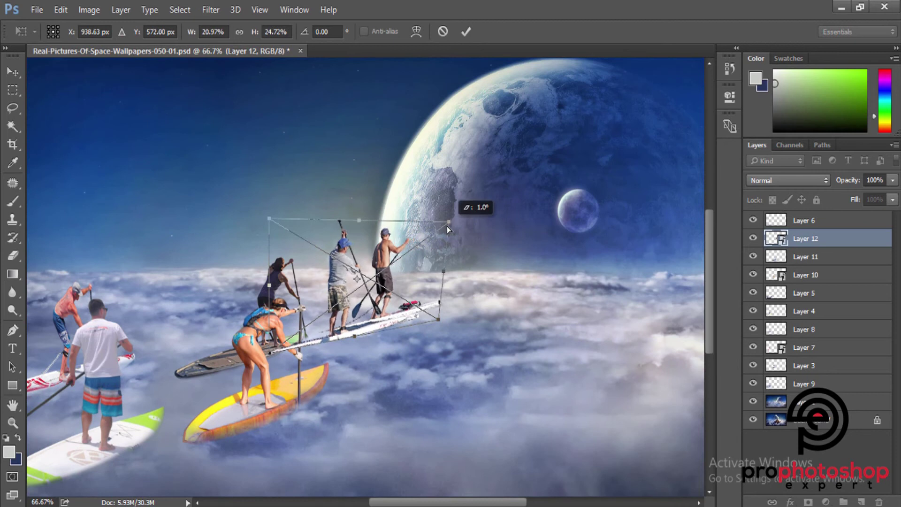
left_click_drag(439, 328, 433, 333)
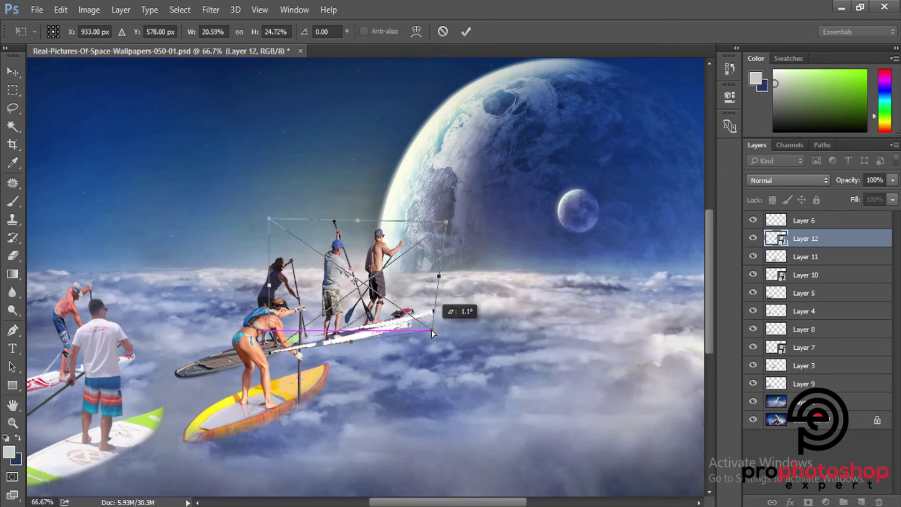
left_click_drag(432, 330, 427, 329)
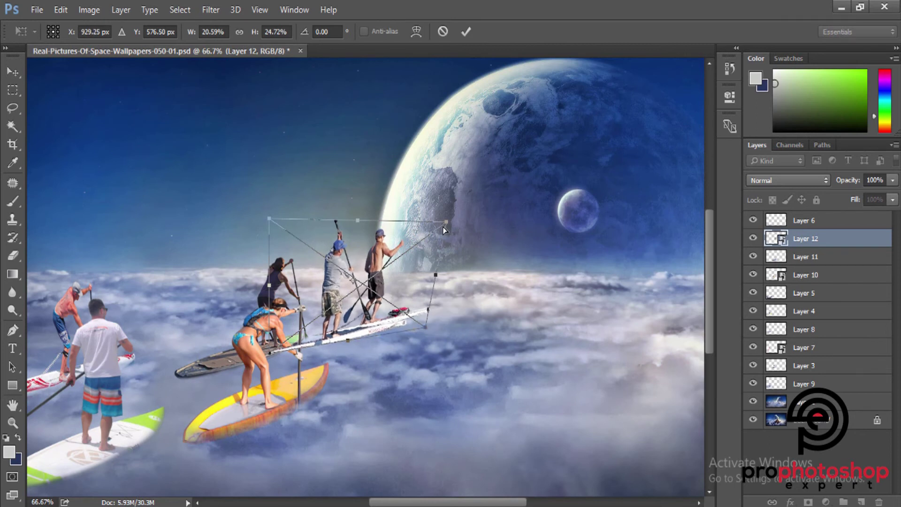
- Narrow and shorten the paddlers, shift them right over the clouds, and commit
left_click_drag(443, 226, 430, 230)
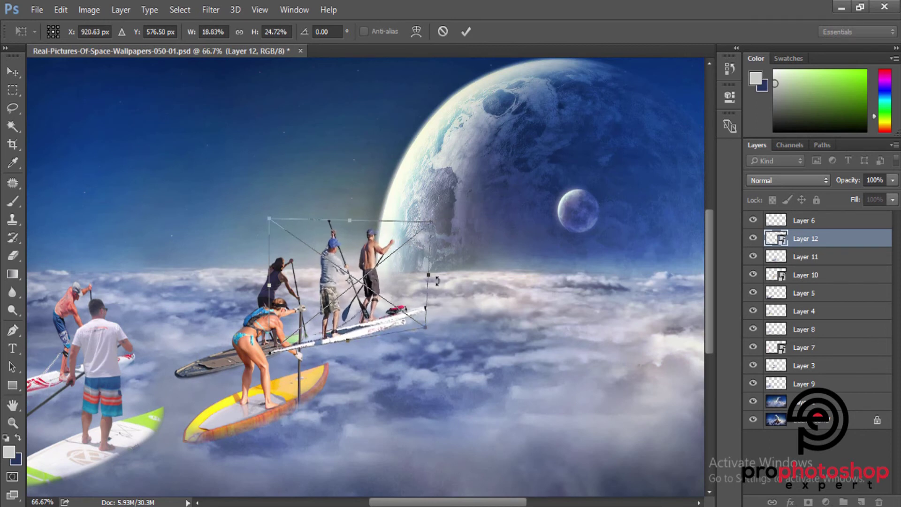
left_click_drag(430, 281, 421, 280)
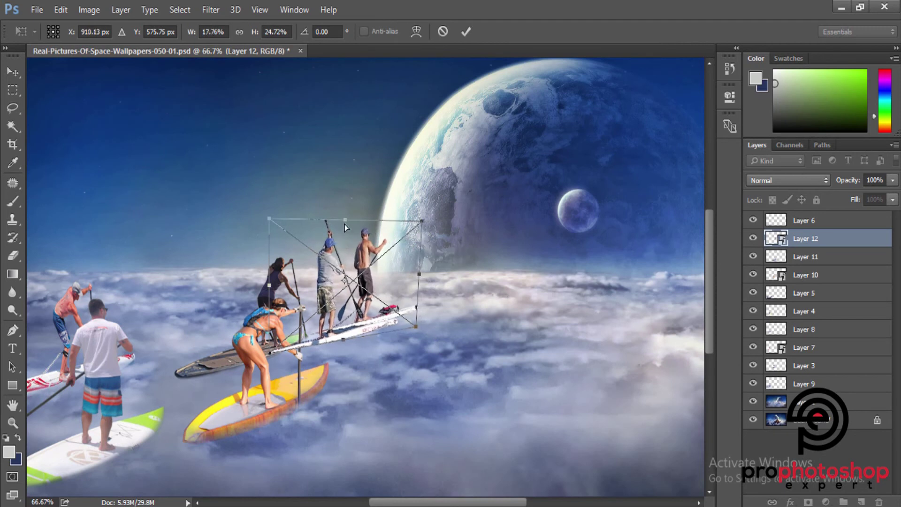
left_click_drag(345, 224, 345, 231)
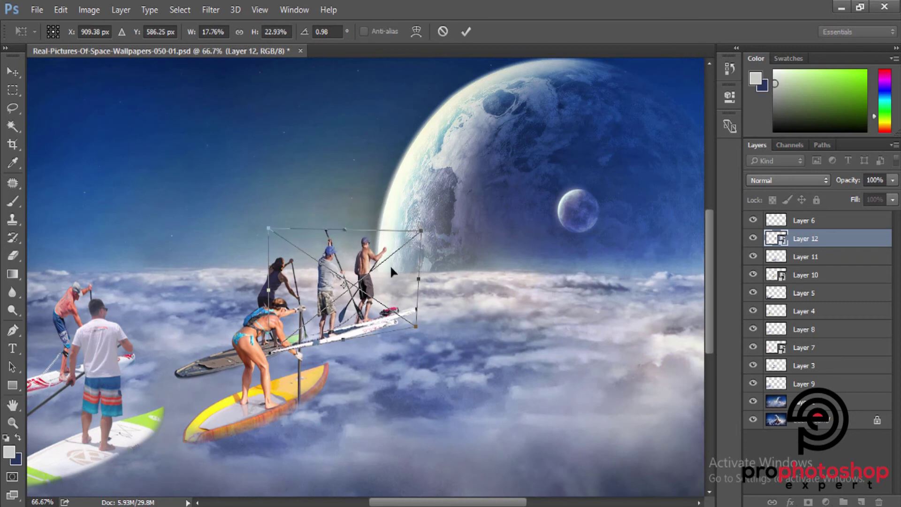
left_click_drag(391, 266, 417, 268)
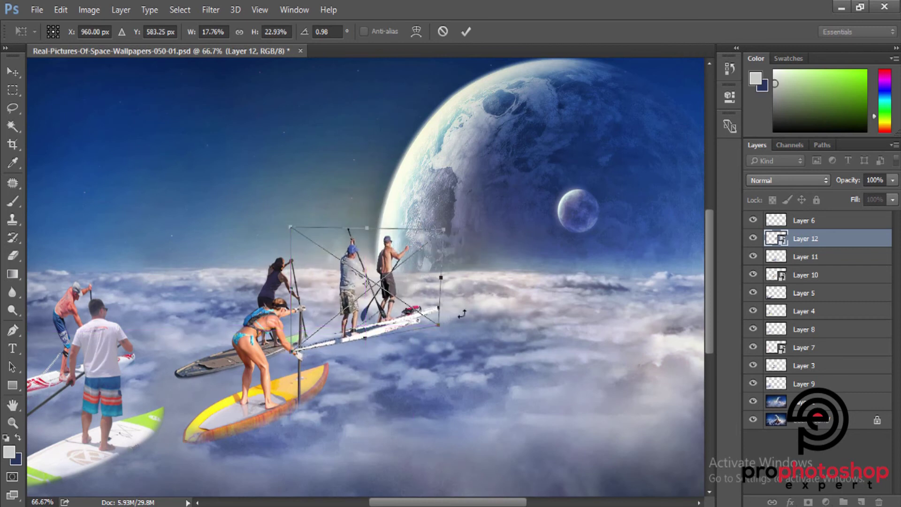
key("Return")
key("e")
key("ctrl+minus")
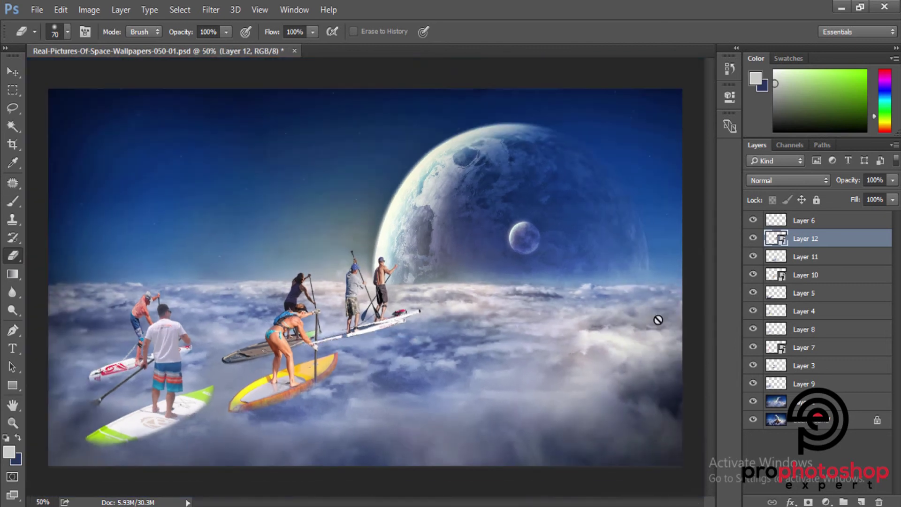
- Move Layer 12 below Layer 7, between Layer 7 and Layer 3
left_click_drag(825, 243, 813, 358)
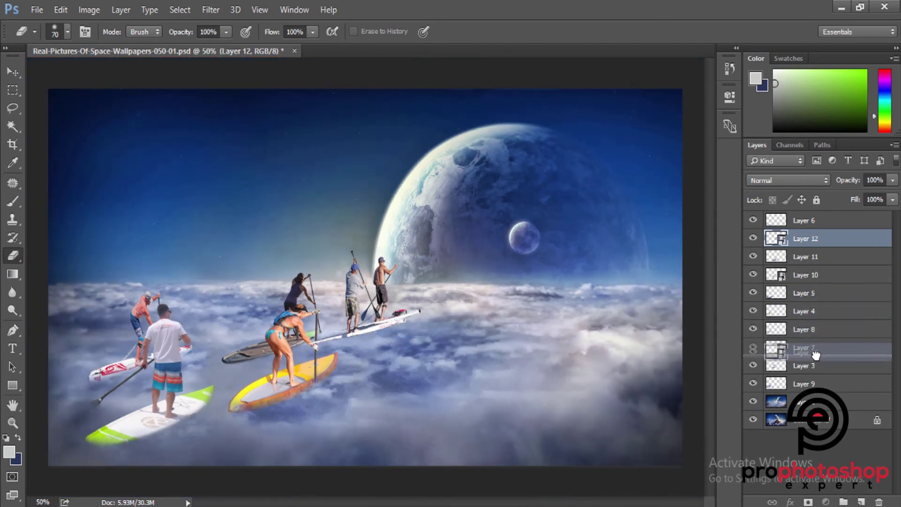
left_click_drag(813, 356, 815, 356)
key("ctrl+plus")
key("ctrl+plus")
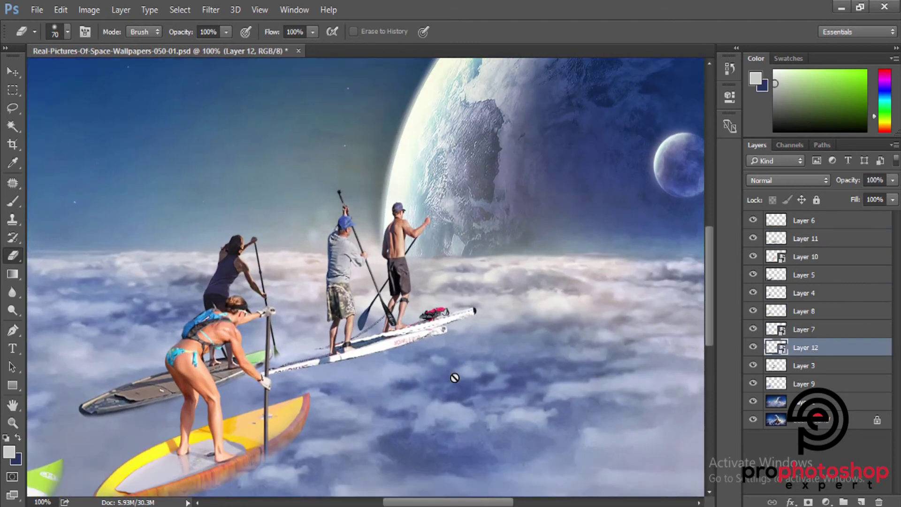
key("ctrl+minus")
key("ctrl+minus")
- Make the two rear paddlers slightly narrower and shorter
key("ctrl+t")
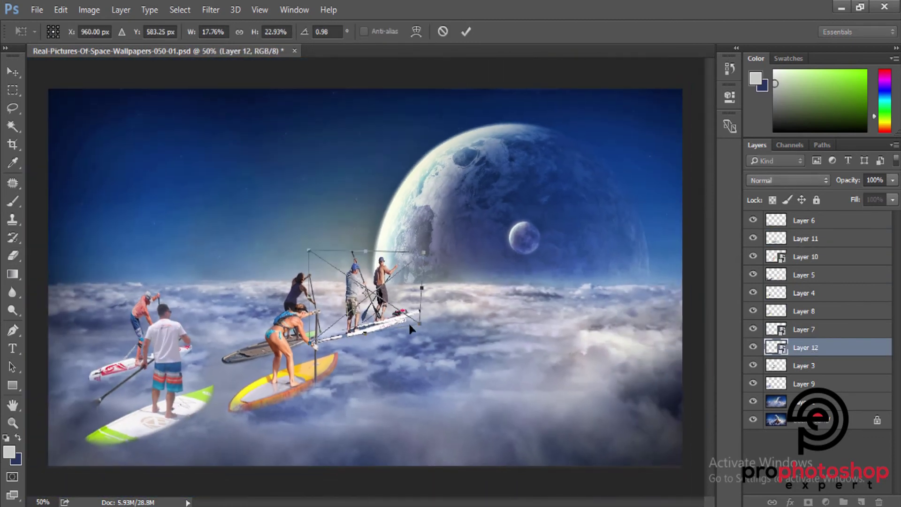
left_click_drag(421, 293, 411, 287)
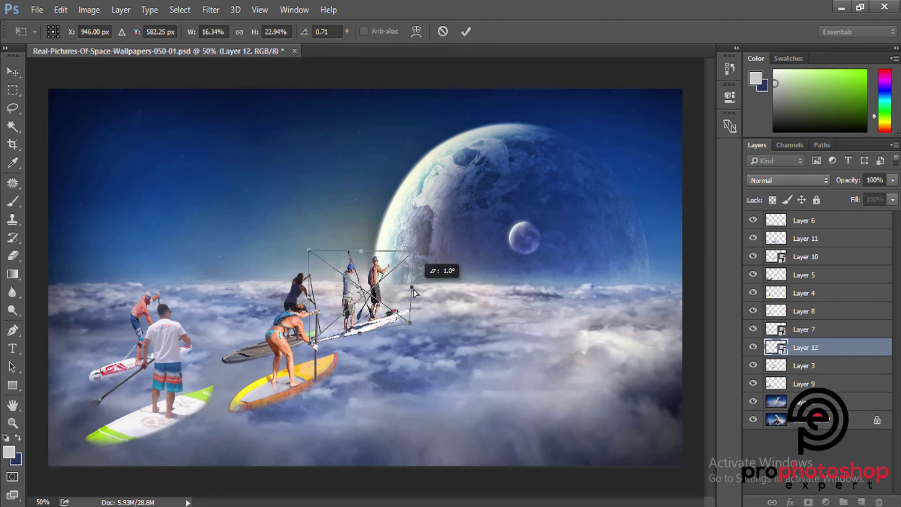
left_click_drag(359, 254, 360, 257)
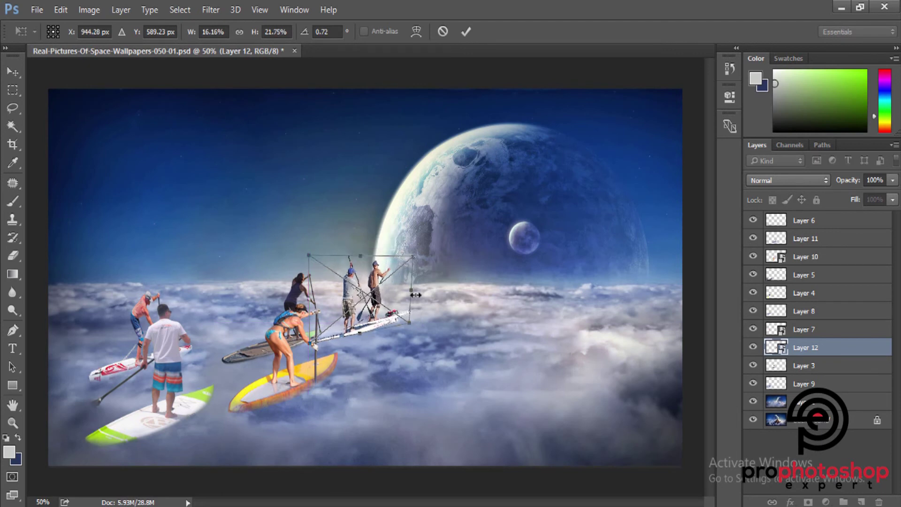
key("e")
key("Return")
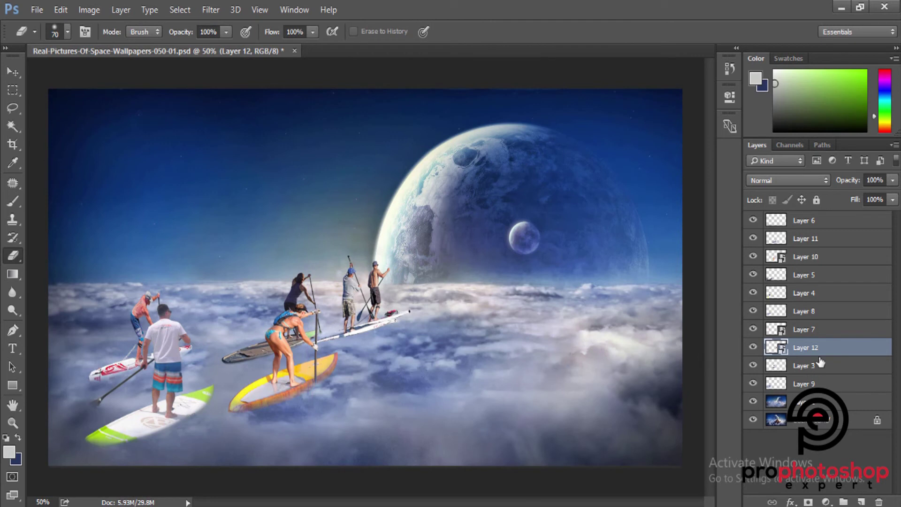
left_click(810, 402)
- Copy a lassoed cloud patch to Layer 13 above Layer 7 and place it over the rear paddlers' board
left_click(13, 108)
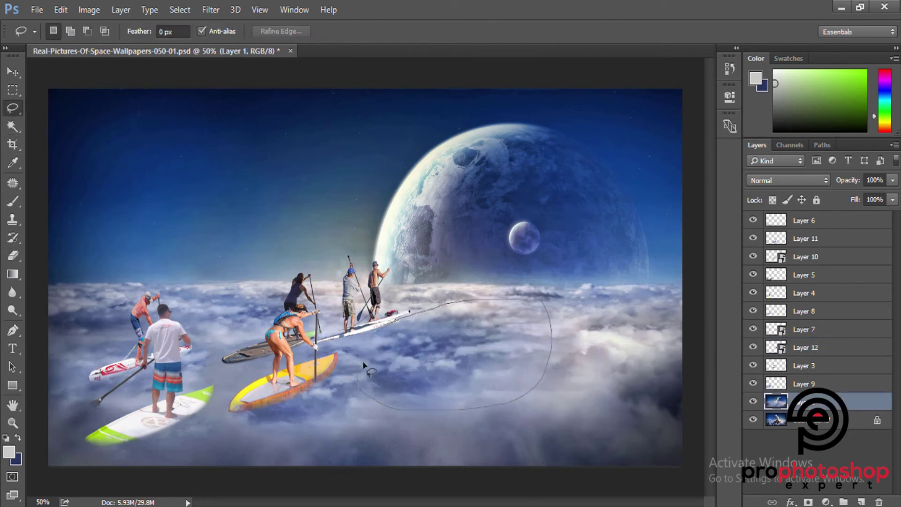
left_click_drag(364, 365, 370, 372)
key("ctrl+j")
left_click_drag(798, 401, 800, 330)
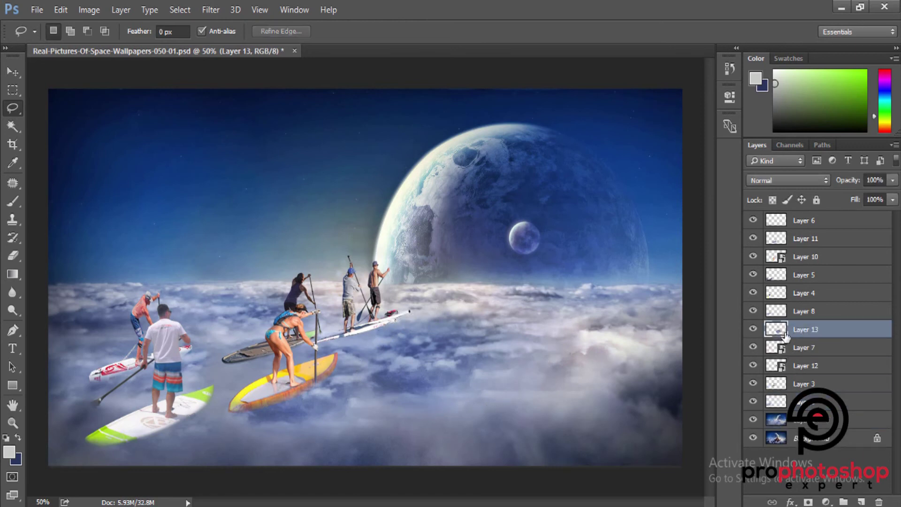
right_click(807, 331)
left_click(595, 240)
key("ctrl+t")
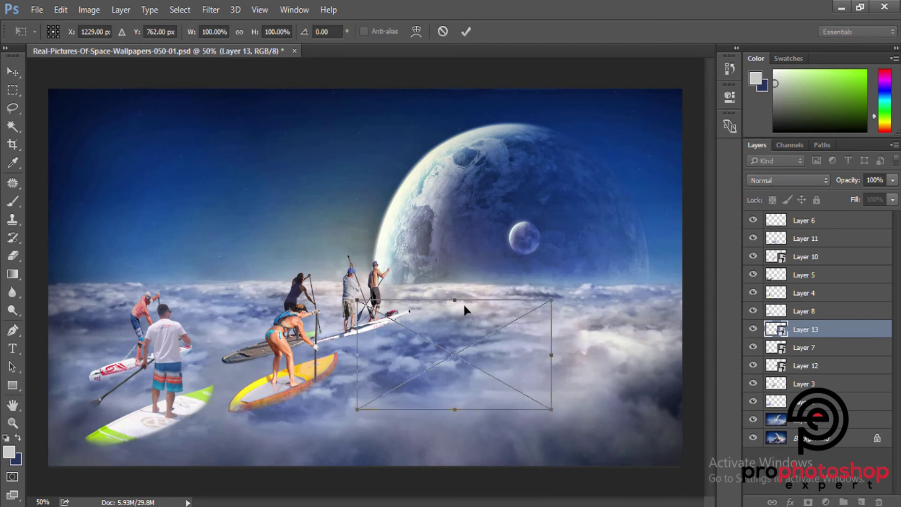
left_click_drag(463, 303, 419, 351)
key("Return")
- Rasterize Layer 13 and erase clouds off the paddlers' legs, shorts, paddle blades and the patch's hard edge
key("l")
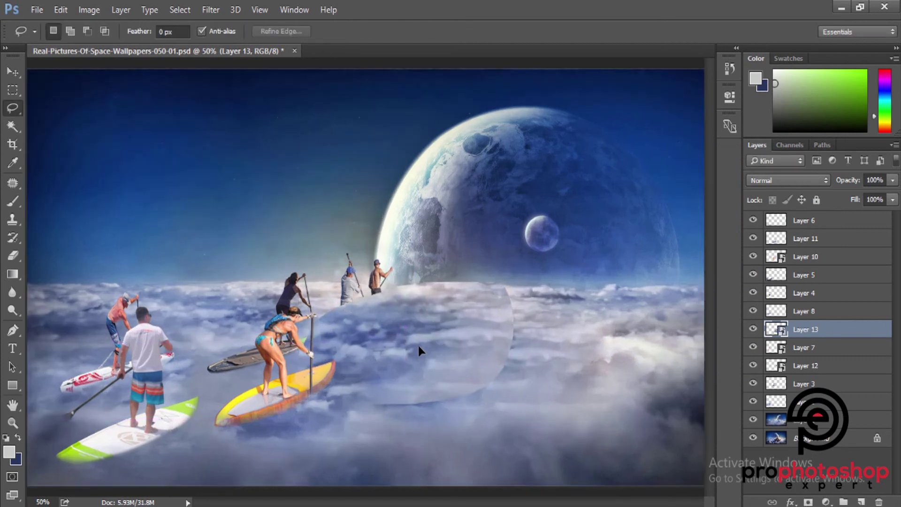
key("ctrl+plus")
left_click(13, 255)
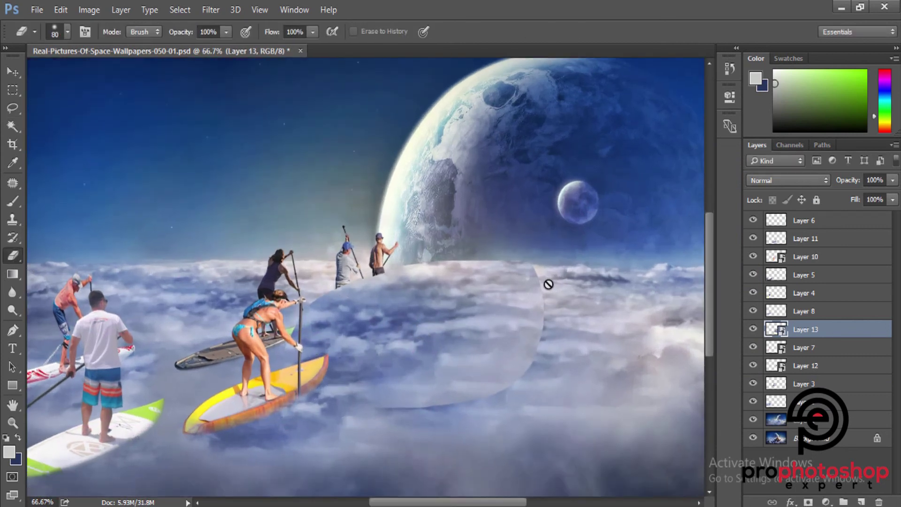
right_click(839, 332)
left_click(626, 322)
key("bracketright")
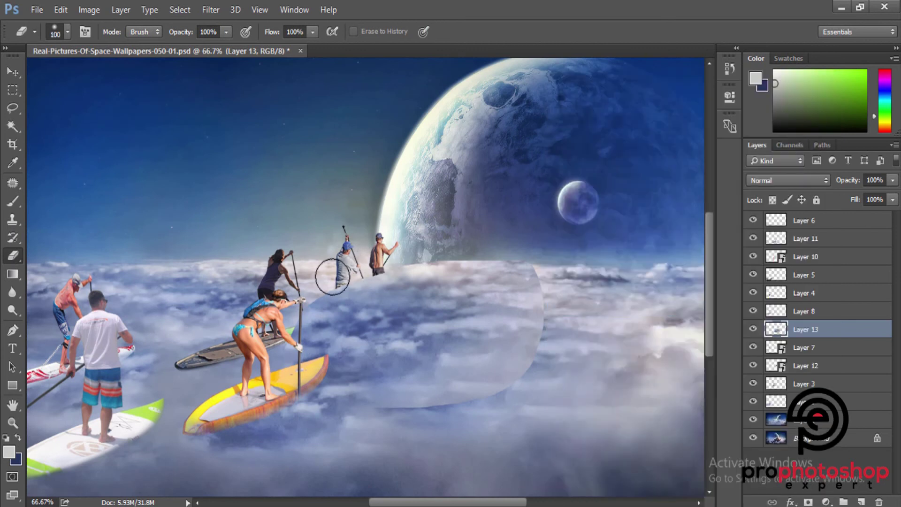
left_click_drag(334, 279, 380, 282)
mouse_move(483, 251)
left_mouse_down()
mouse_move(312, 282)
mouse_move(402, 268)
left_mouse_up()
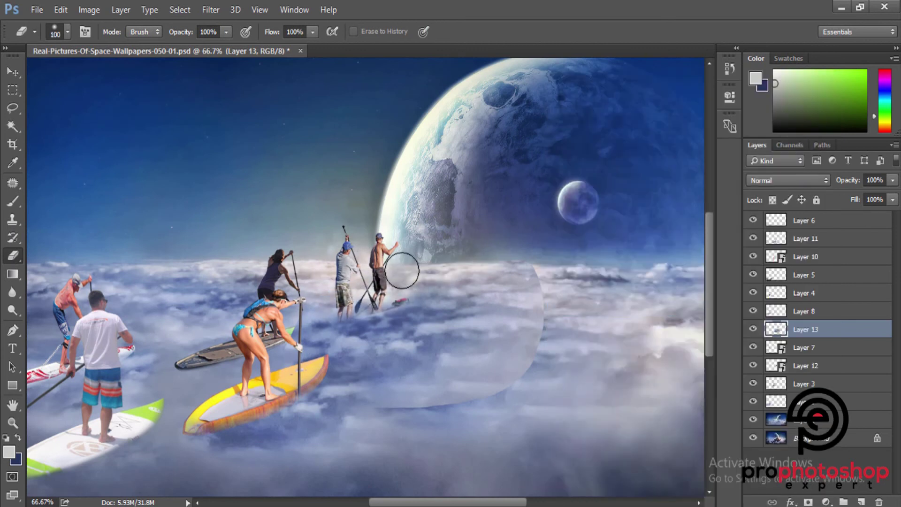
key("bracketright")
key("bracketright")
key("bracketright")
mouse_move(517, 266)
left_mouse_down()
mouse_move(501, 394)
mouse_move(420, 422)
mouse_move(330, 425)
left_mouse_up()
- Erase clouds between the woman and the men and along the white board to its nose
key("ctrl+plus")
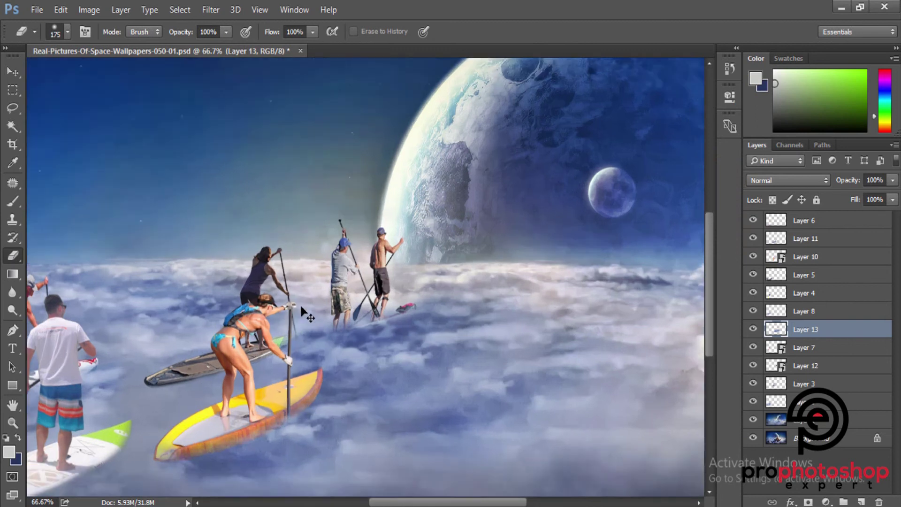
left_click(753, 328)
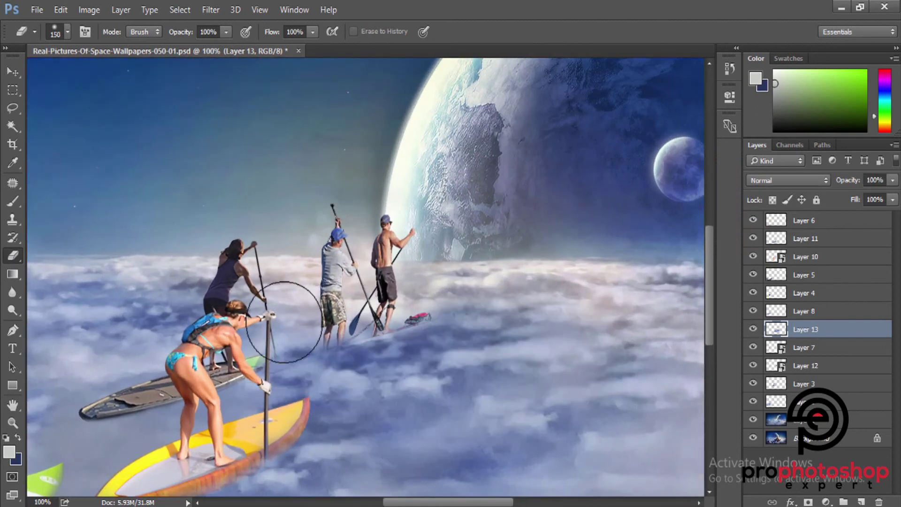
key("bracketleft")
key("bracketleft")
key("bracketleft")
left_click_drag(291, 329, 392, 298)
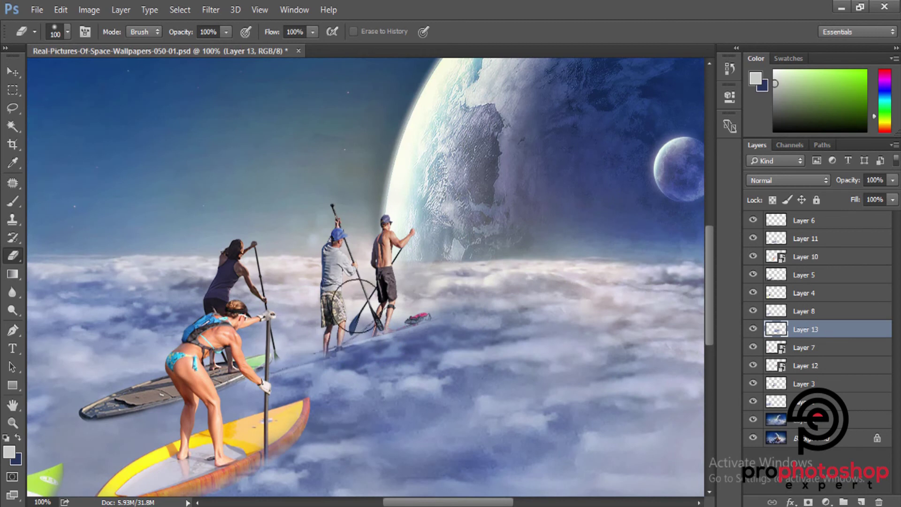
key("bracketleft")
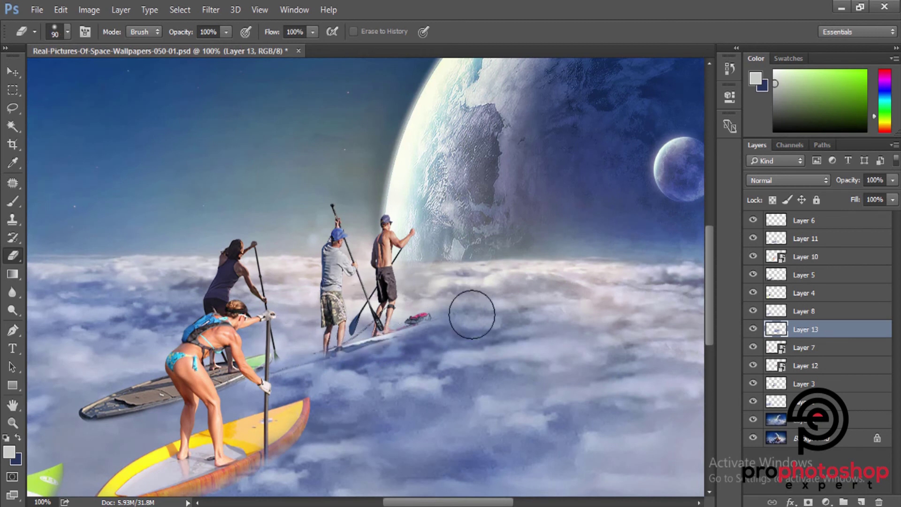
left_click(753, 329)
left_click(753, 329)
left_click(753, 329)
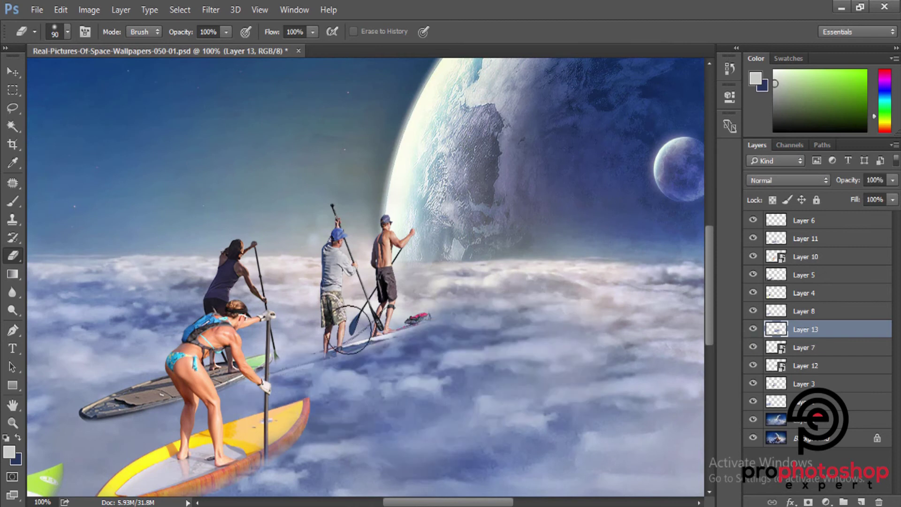
key("bracketleft")
key("bracketleft")
left_click_drag(286, 350, 418, 319)
key("bracketleft")
key("bracketleft")
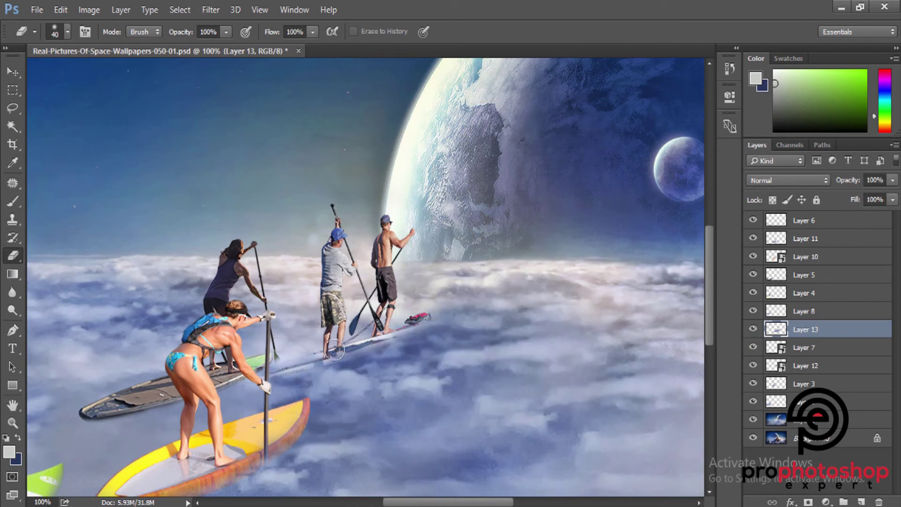
key("bracketleft")
key("bracketright")
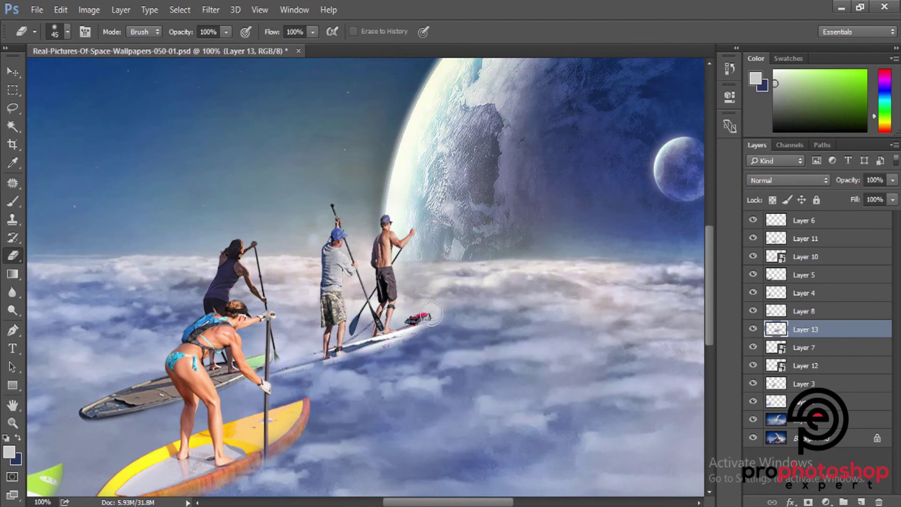
left_click(753, 329)
key("bracketright")
left_click_drag(422, 302, 478, 299)
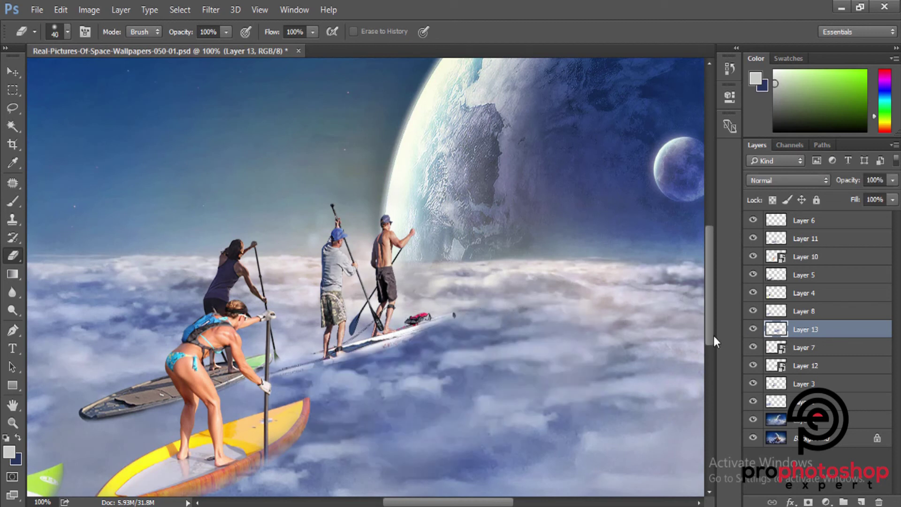
key("ctrl+minus")
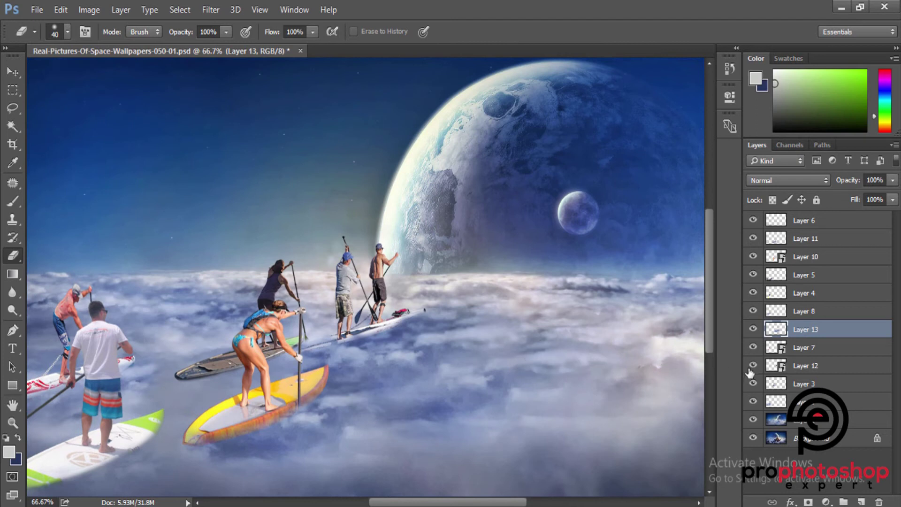
- Erase the hard shadow edge beneath the rear pair's white board on the Layer 13 cloud patch
left_click(753, 329)
left_click(753, 329)
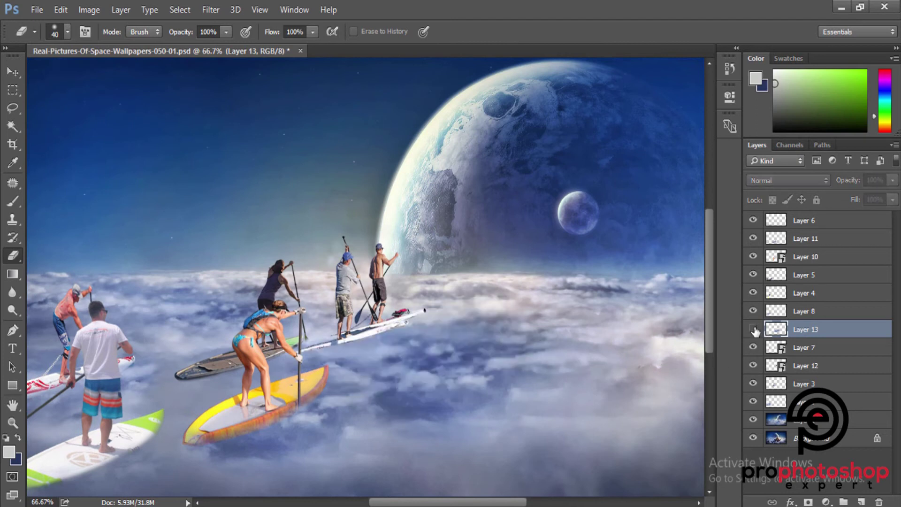
left_click(753, 329)
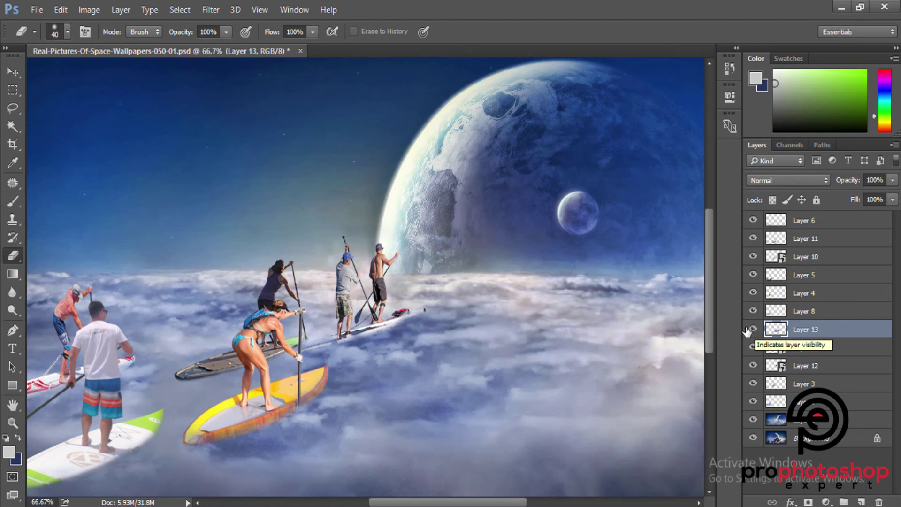
key("bracketright")
key("bracketright")
key("bracketright")
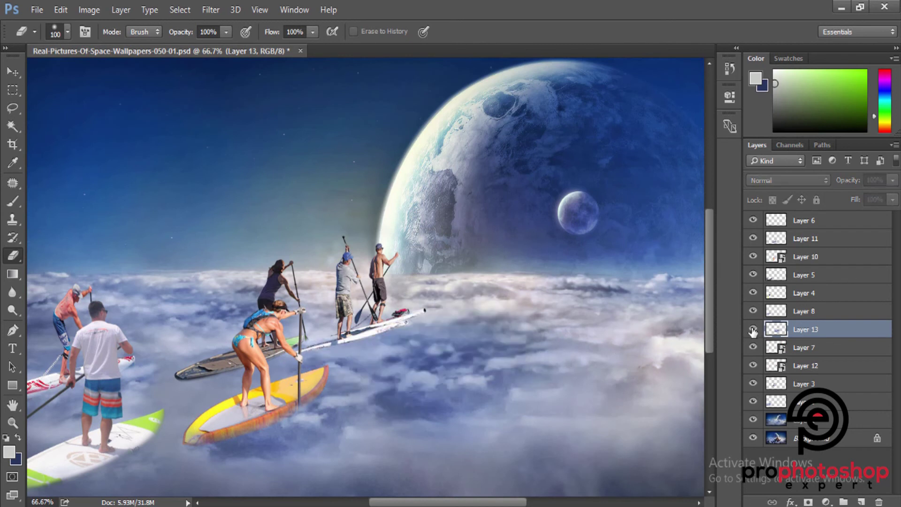
key("bracketleft")
key("bracketleft")
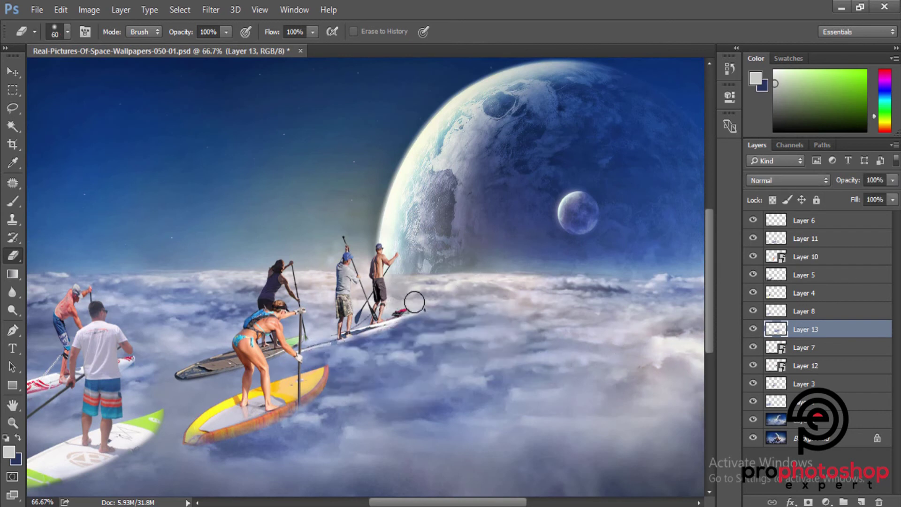
key("ctrl+plus")
key("ctrl+plus")
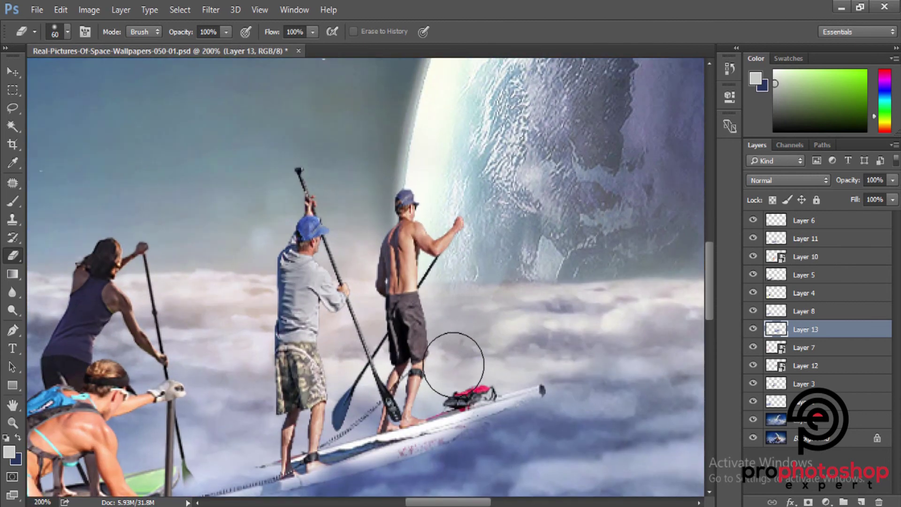
key("bracketleft")
key("bracketleft")
key("bracketleft")
key("bracketleft")
key("bracketleft")
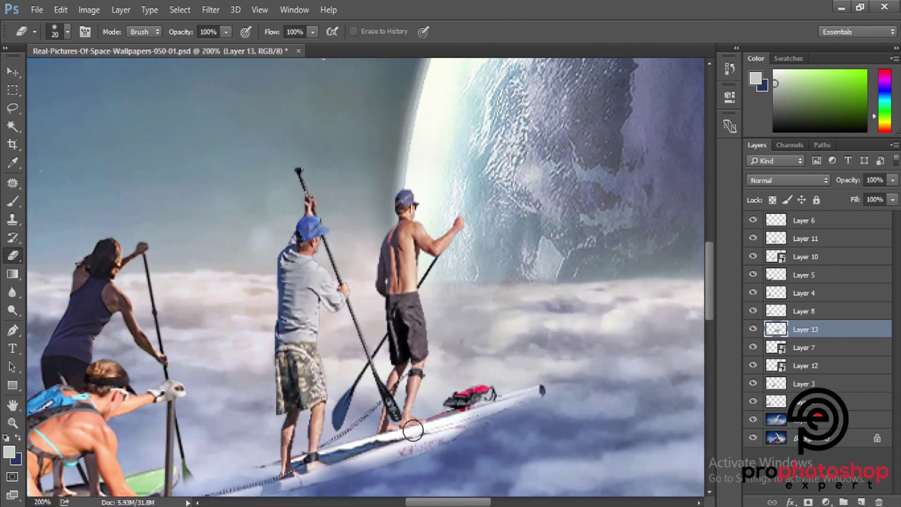
key("bracketleft")
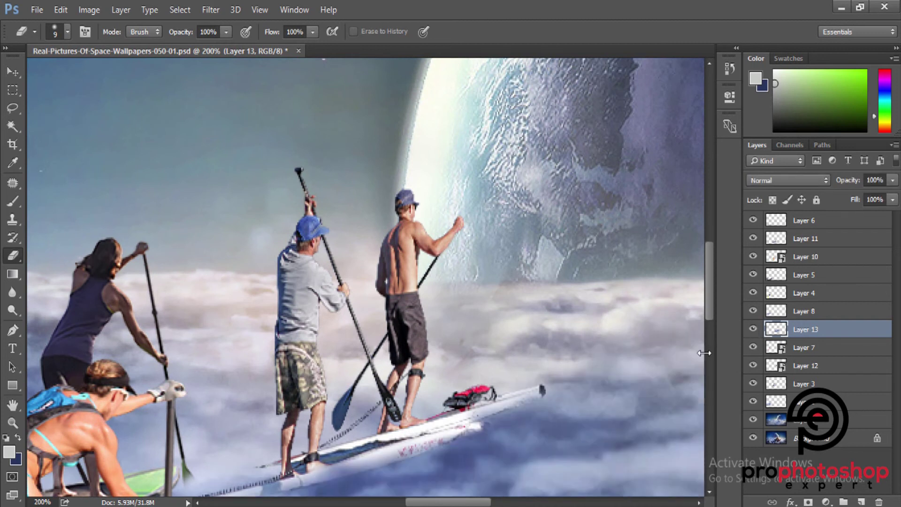
scroll(486, 398, "down", 2)
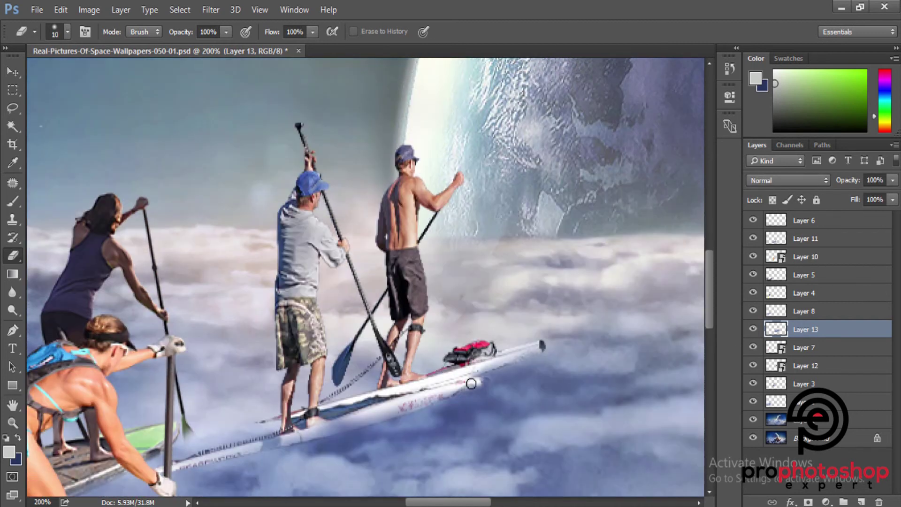
key("bracketright")
key("bracketright")
scroll(415, 345, "down", 2)
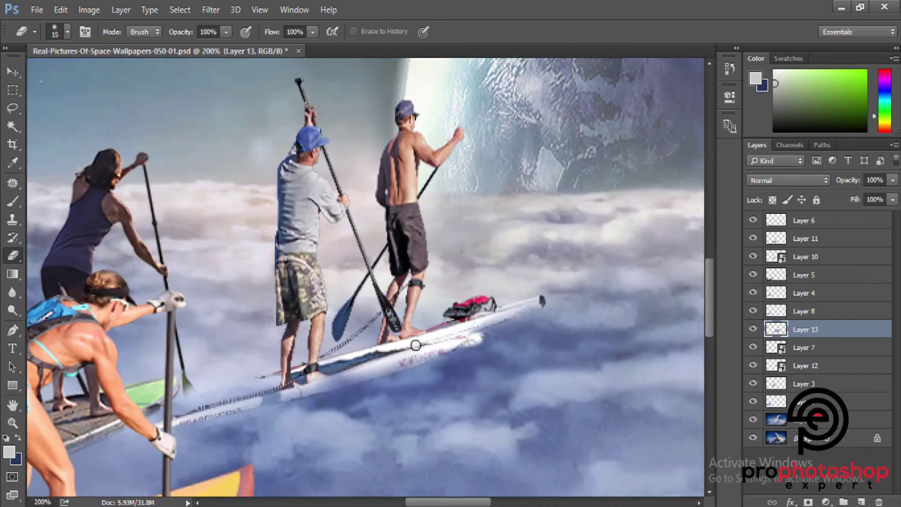
left_click_drag(357, 361, 191, 377)
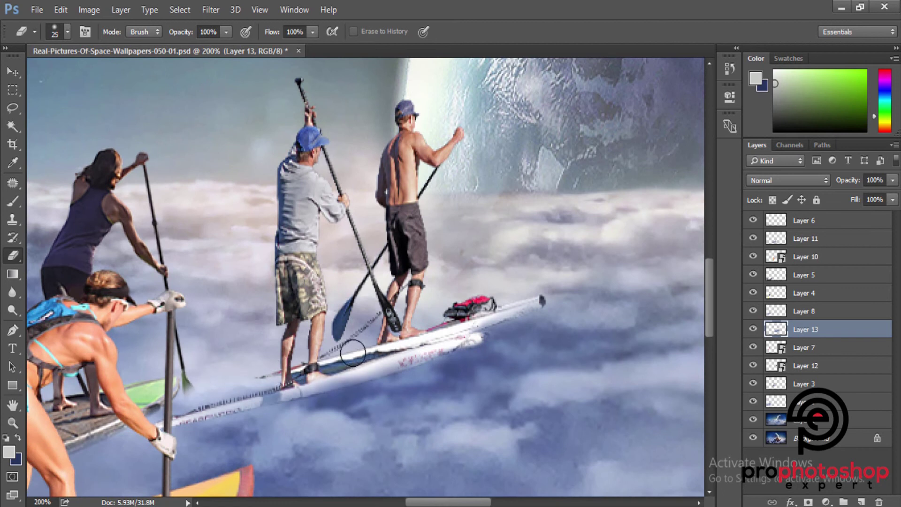
scroll(516, 321, "down", 3)
scroll(547, 318, "down", 1)
- Copy the upper-right sky and planet to a new layer, nudge it right, and rasterize it
scroll(550, 317, "down", 2)
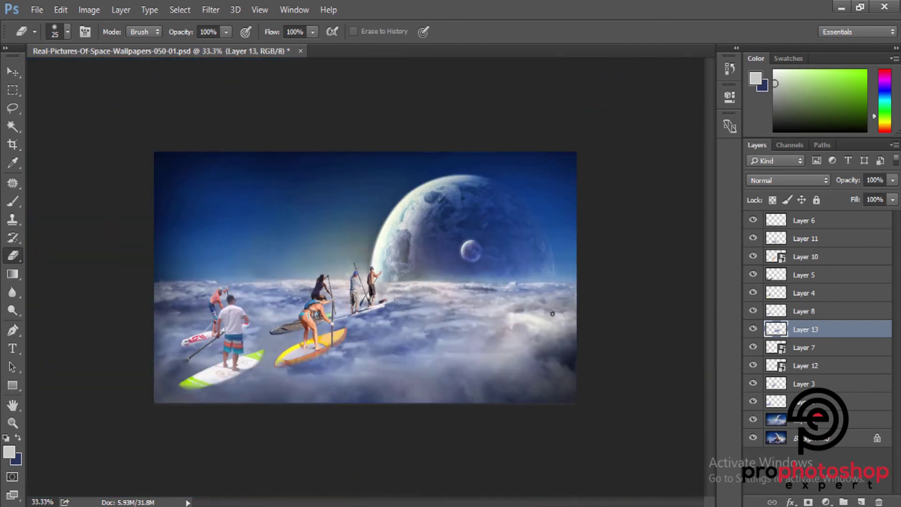
left_click(841, 420)
left_click(12, 89)
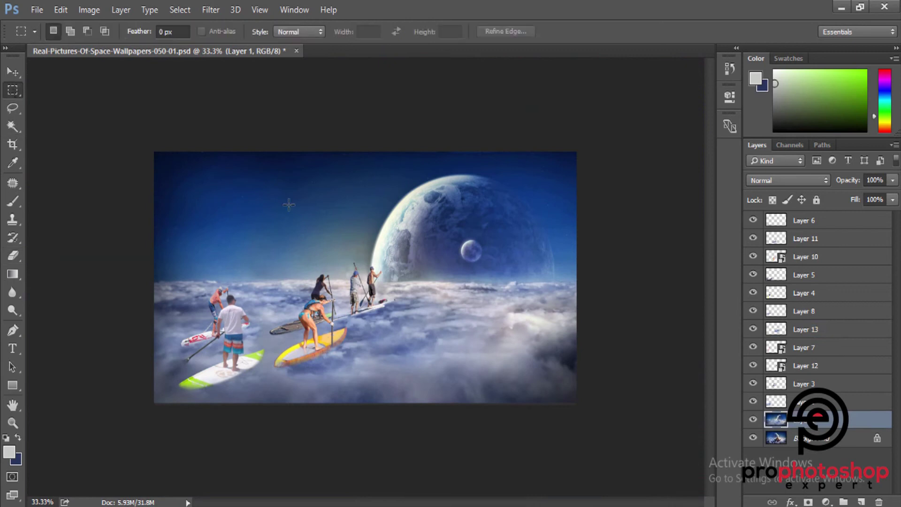
left_click_drag(264, 145, 641, 309)
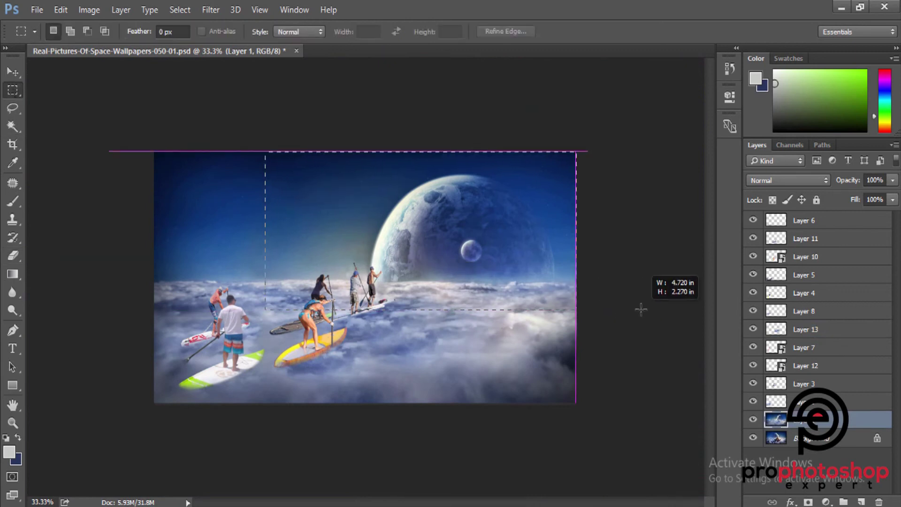
key("ctrl+j")
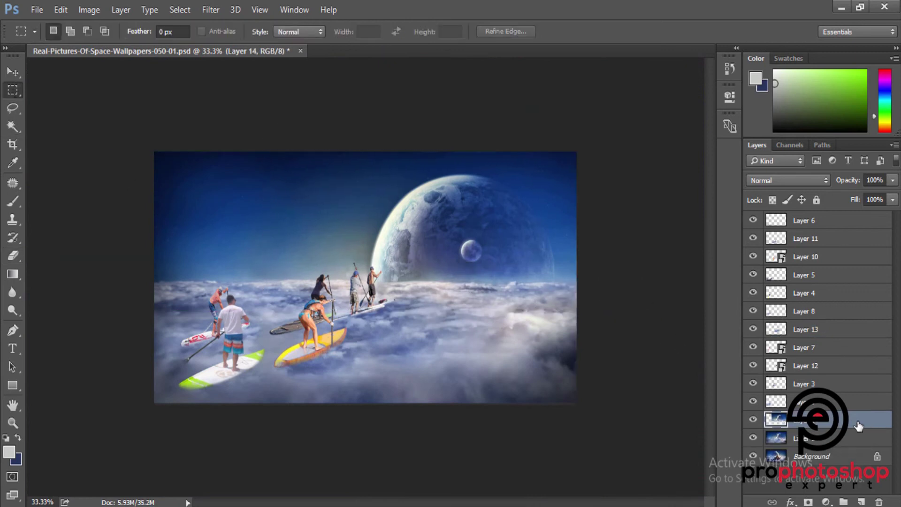
right_click(858, 425)
left_click(676, 235)
key("ctrl+t")
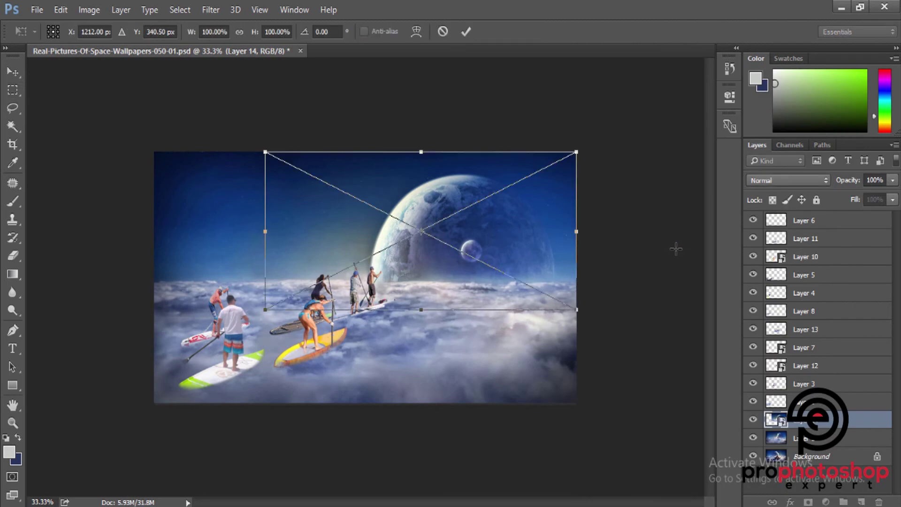
key("shift+Right")
key("shift+Right")
key("shift+Right")
key("shift+Right")
key("shift+Right")
key("shift+Right")
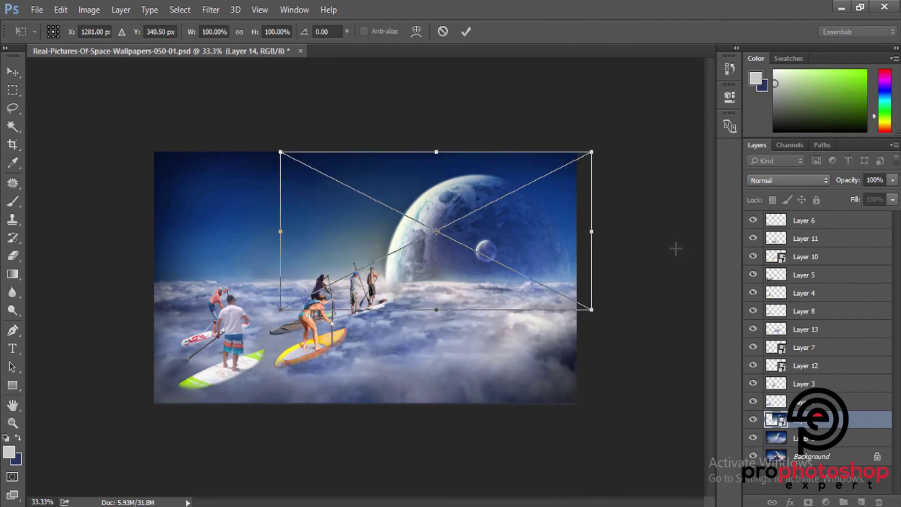
key("Right")
key("Right")
key("Right")
key("Right")
key("Right")
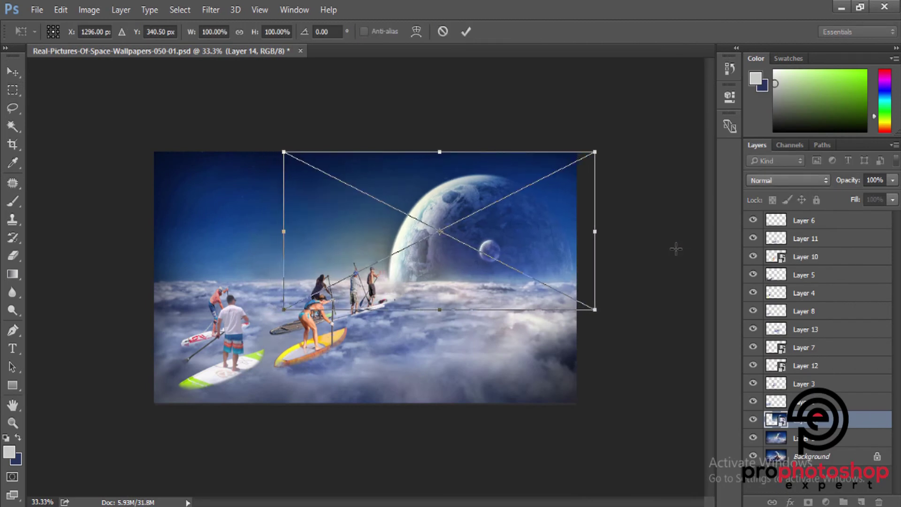
key("Return")
right_click(830, 422)
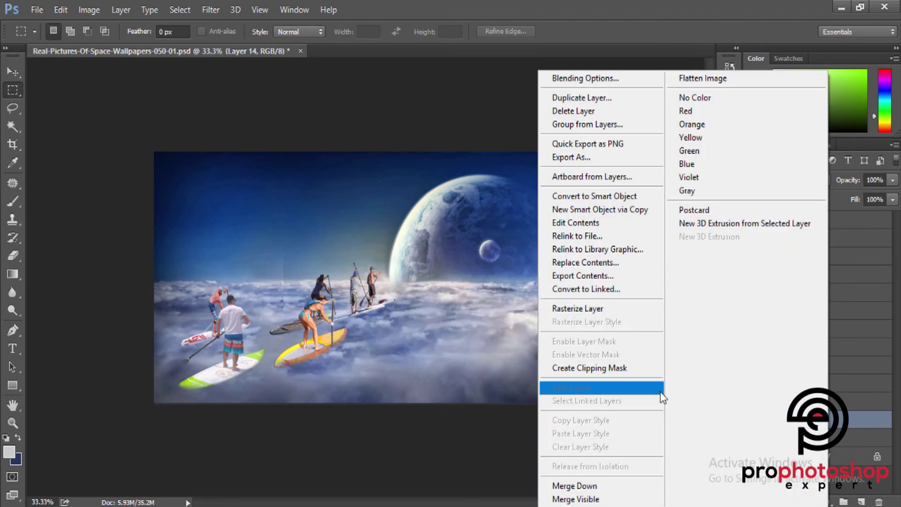
left_click(593, 310)
- Merge the shifted sky copy down into the sky layer
key("ctrl+plus")
key("ctrl+plus")
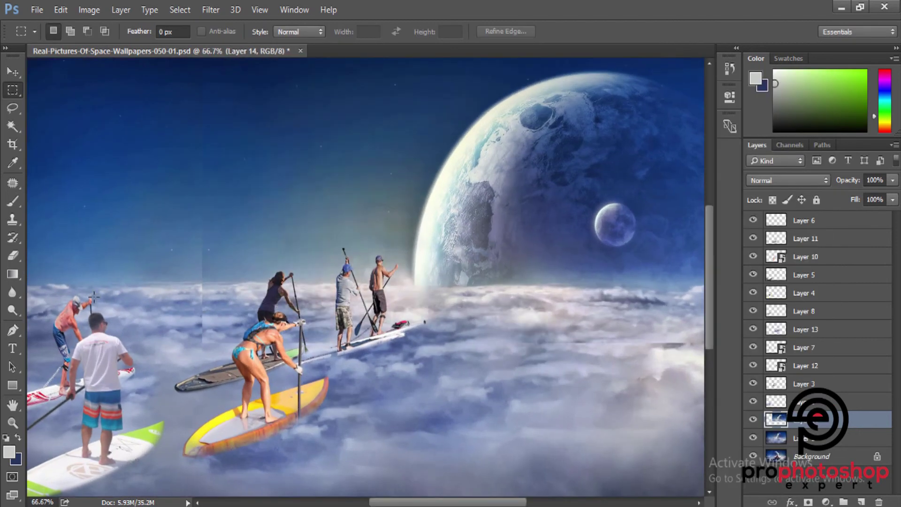
left_click(17, 255)
key("bracketright")
key("bracketright")
key("bracketright")
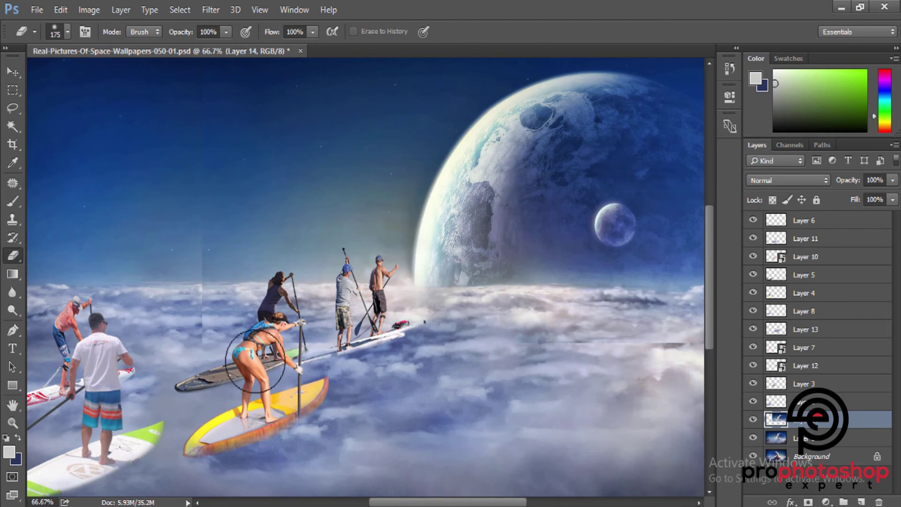
key("ctrl+minus")
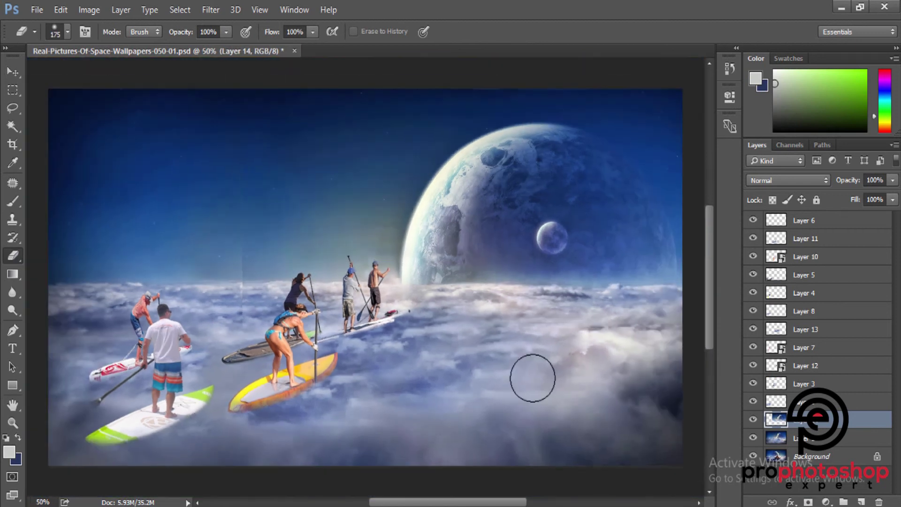
key("bracketright")
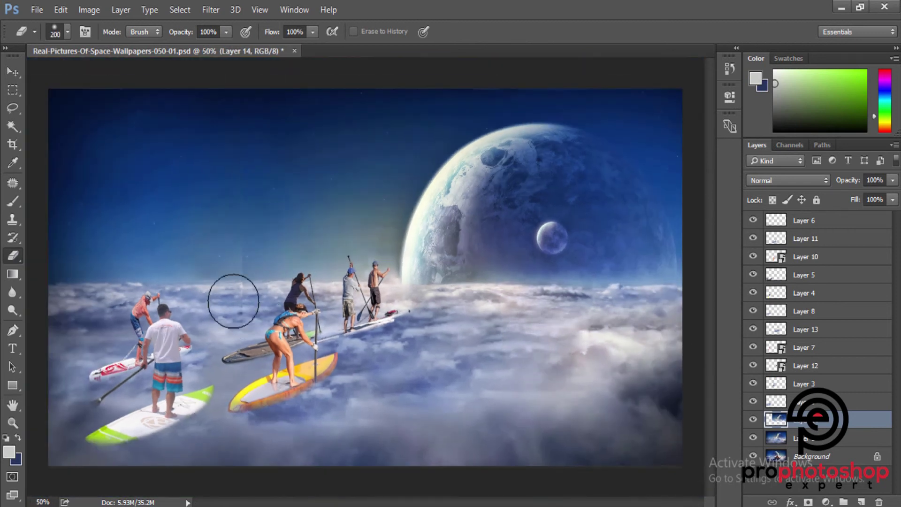
key("ctrl+minus")
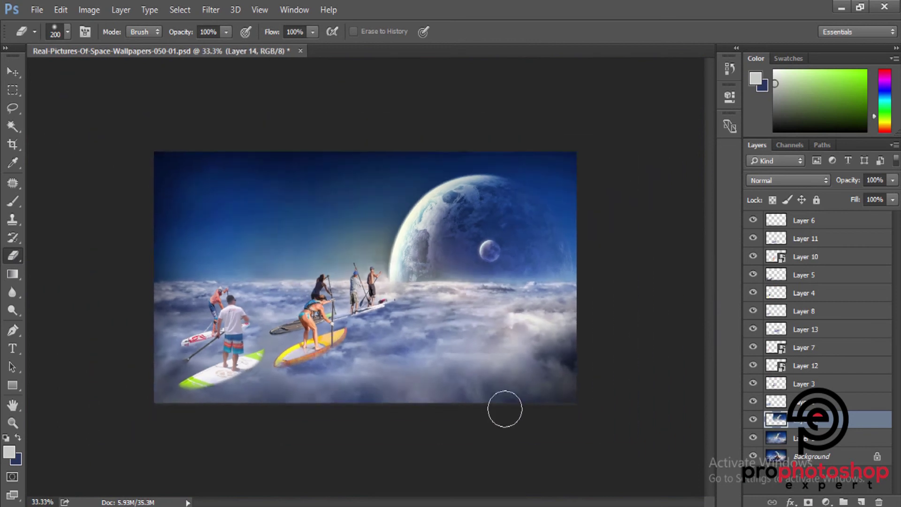
right_click(823, 439)
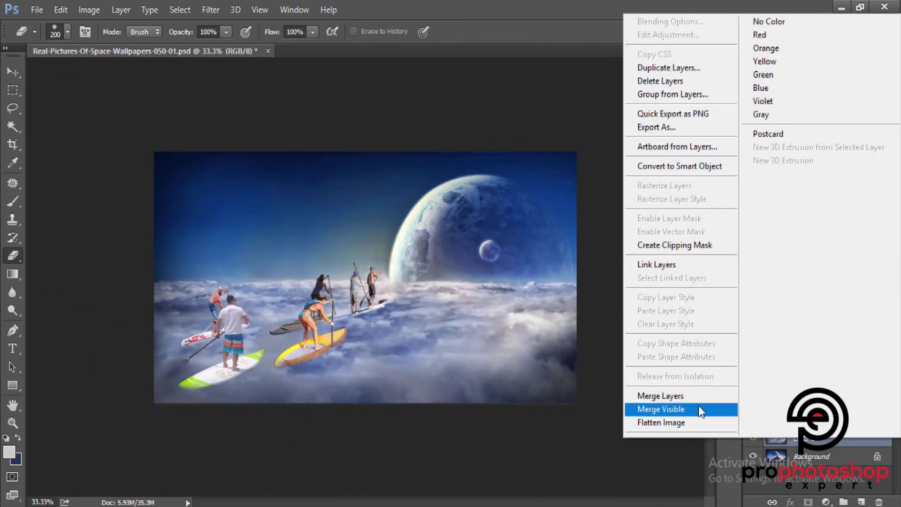
left_click(652, 394)
key("ctrl+minus")
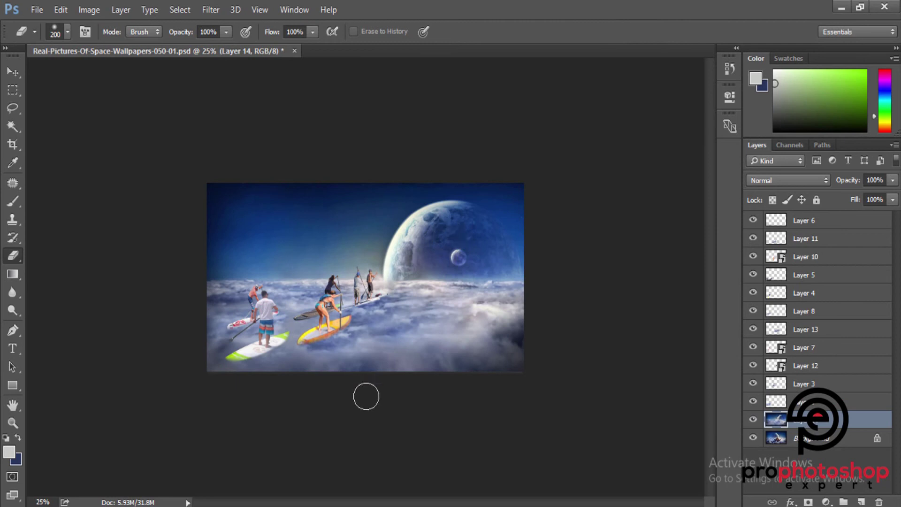
- Open the galaxy photo gis+header+1 in Photoshop from the source-images folder
key("alt+Tab")
left_click(652, 108)
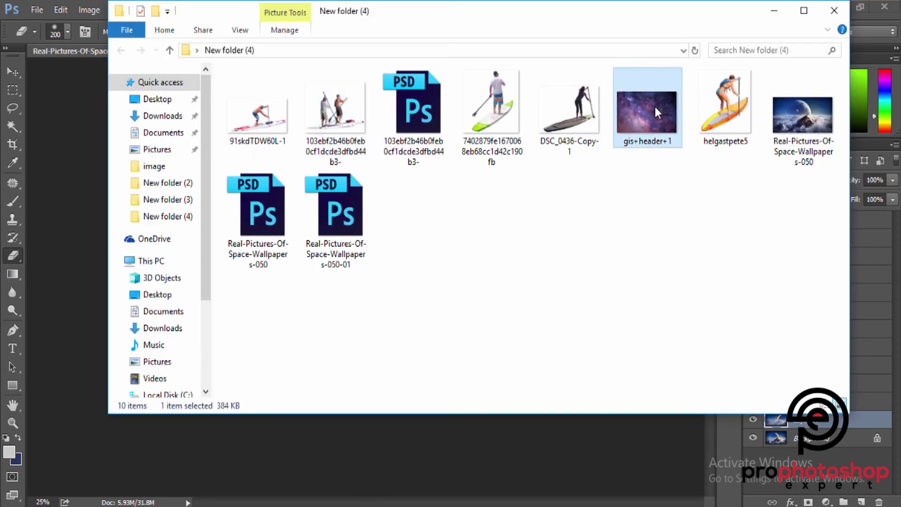
right_click(655, 106)
left_click(590, 297)
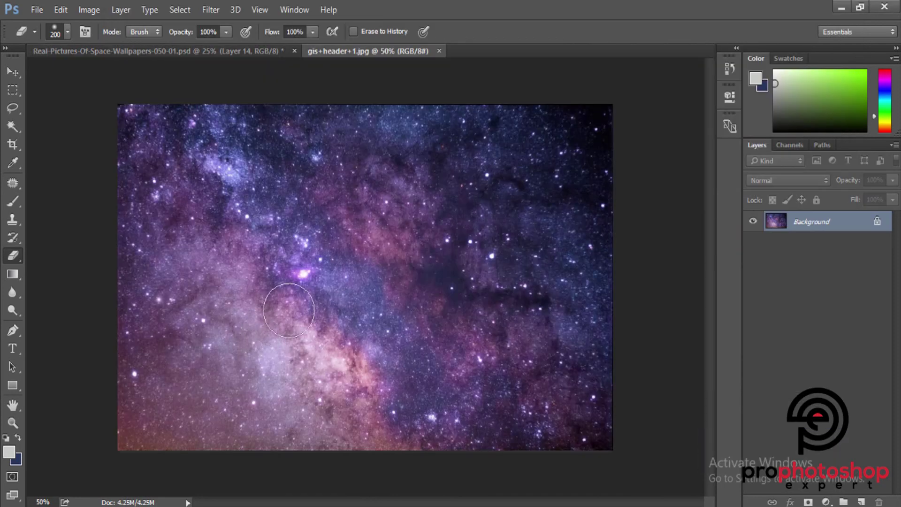
- Paste the whole galaxy photo into the composite as a smart-object layer above the sky, closing the original
key("ctrl+minus")
left_click(13, 89)
left_click_drag(199, 160, 601, 422)
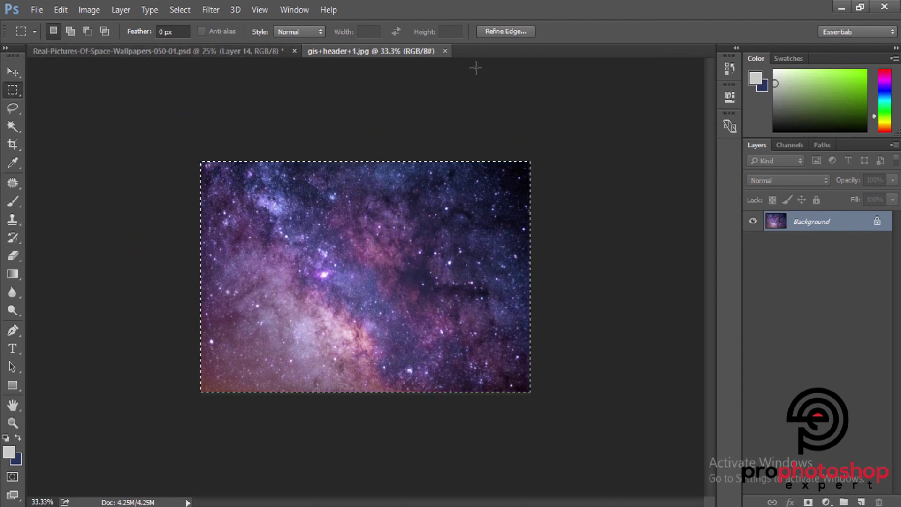
left_click(445, 51)
key("ctrl+v")
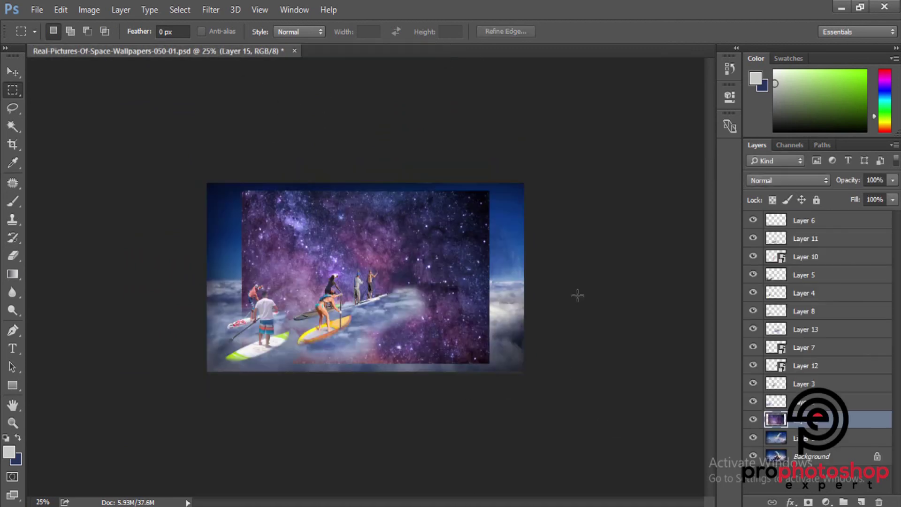
left_click_drag(807, 419, 808, 446)
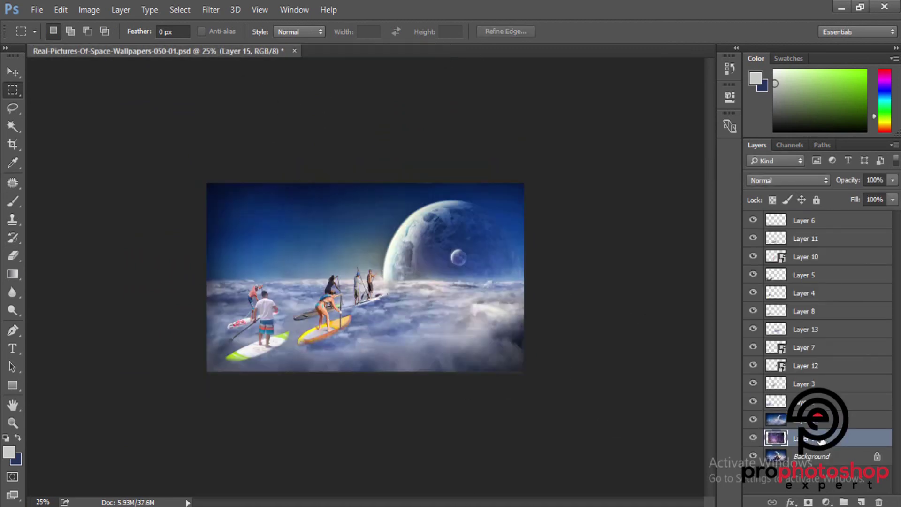
right_click(807, 439)
left_click(687, 164)
left_click_drag(809, 439, 810, 420)
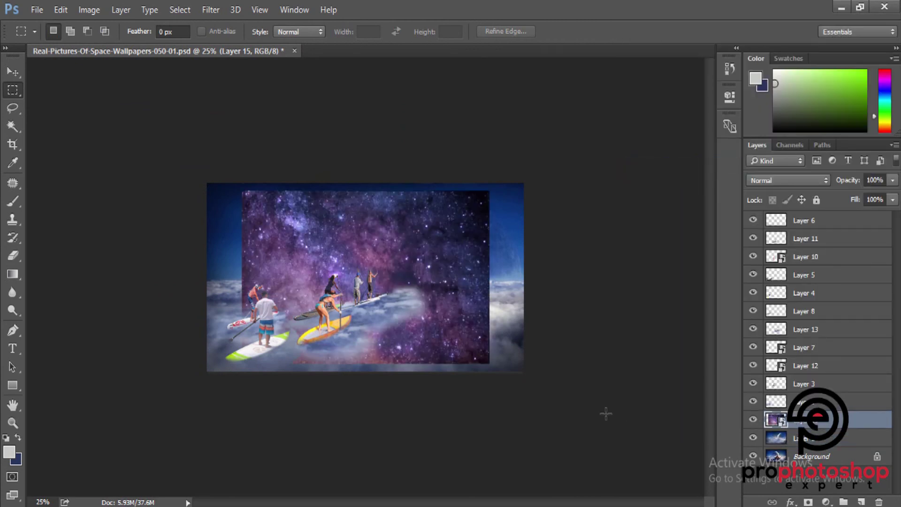
key("ctrl+t")
- Scale the galaxy to about 132%, raise it above the cloud horizon, and mirror it horizontally
left_click_drag(489, 362, 527, 382)
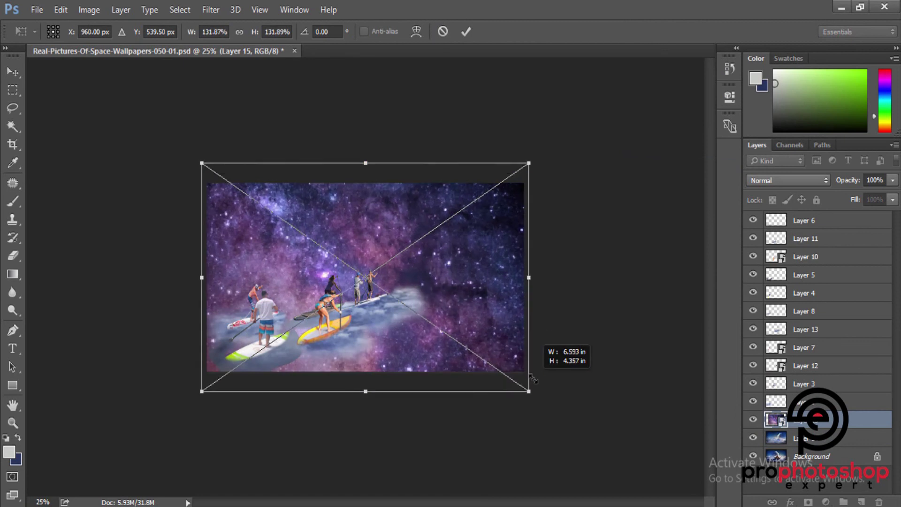
mouse_move(488, 345)
left_mouse_down()
mouse_move(495, 212)
mouse_move(494, 242)
left_mouse_up()
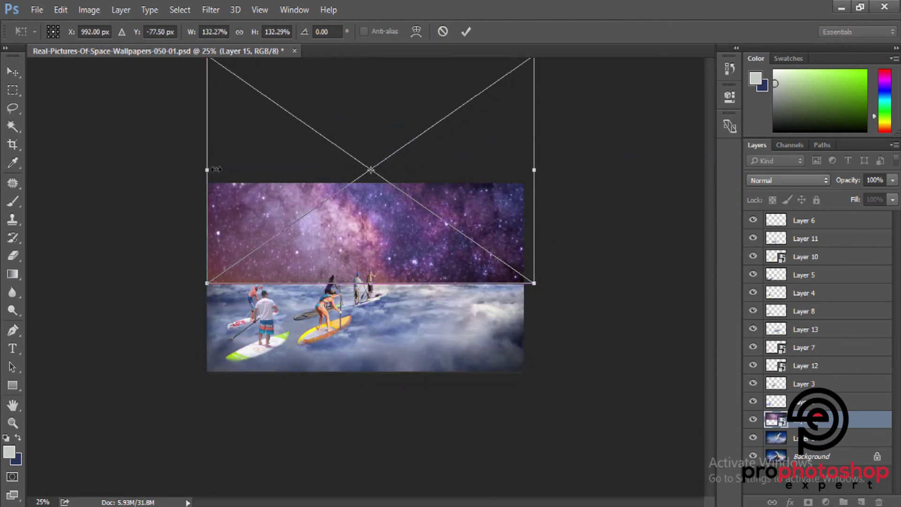
left_click_drag(215, 169, 538, 181)
key("Return")
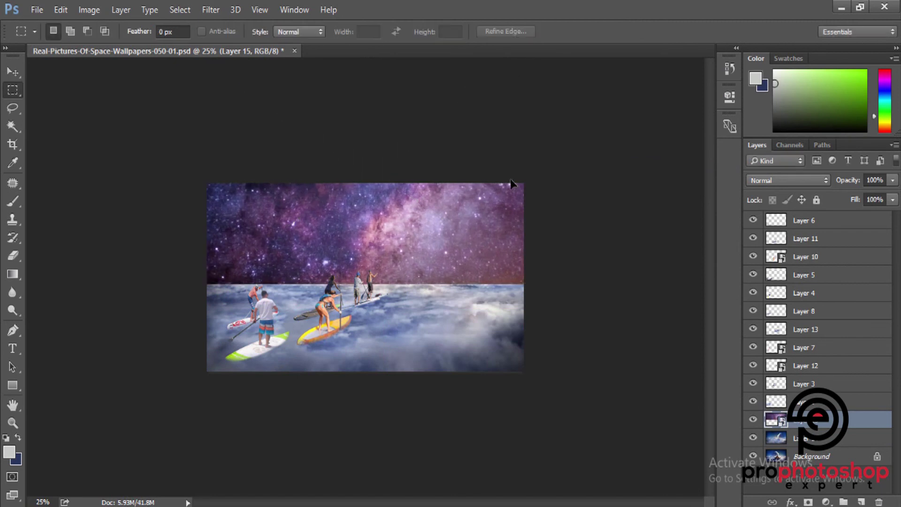
- Rasterize the galaxy layer and set its blend mode to Multiply
right_click(836, 432)
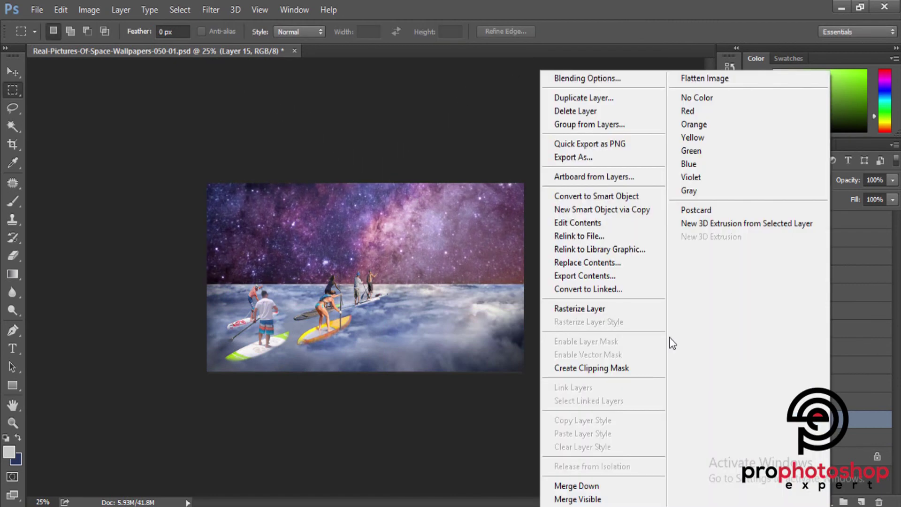
left_click(592, 308)
left_click(779, 181)
left_click(760, 215)
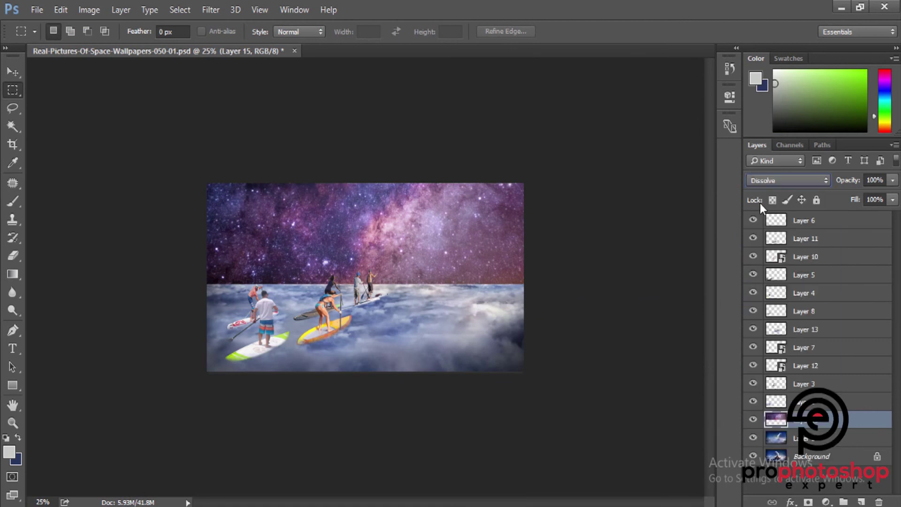
key("shift+plus")
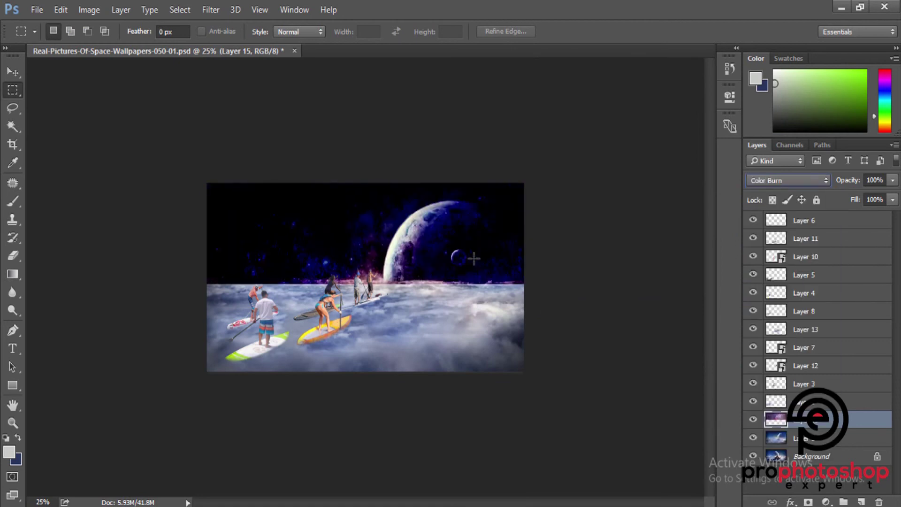
key("shift+minus")
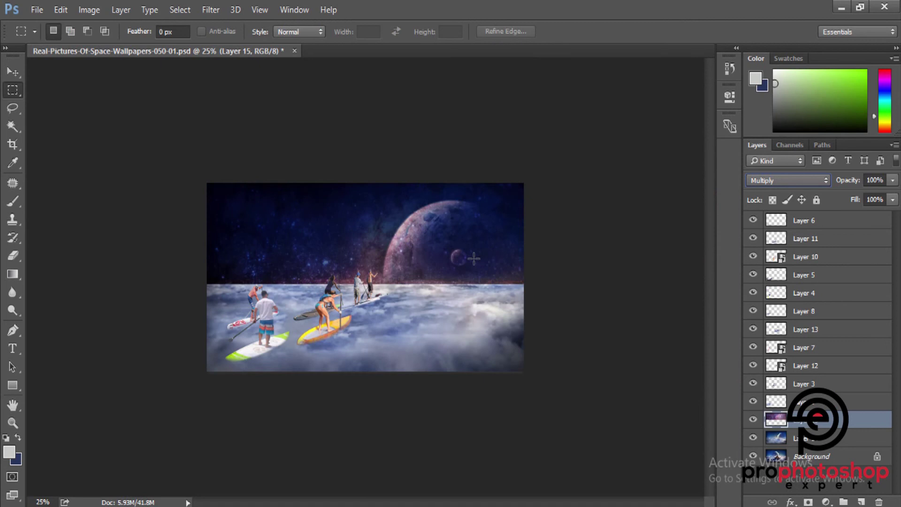
key("ctrl+plus")
key("ctrl+plus")
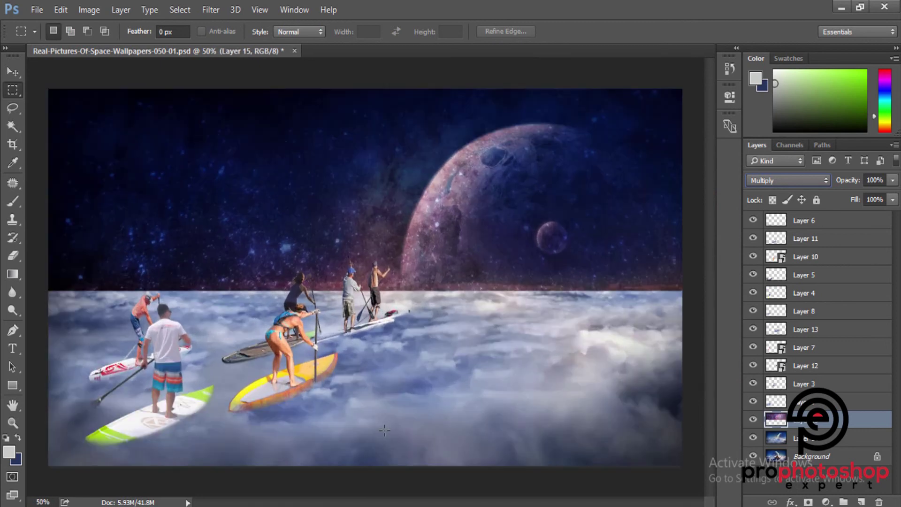
left_click(753, 419)
key("ctrl+plus")
- Erase the galaxy's hard horizon from the left edge across the middle with a smaller eraser
scroll(153, 347, "left", 10)
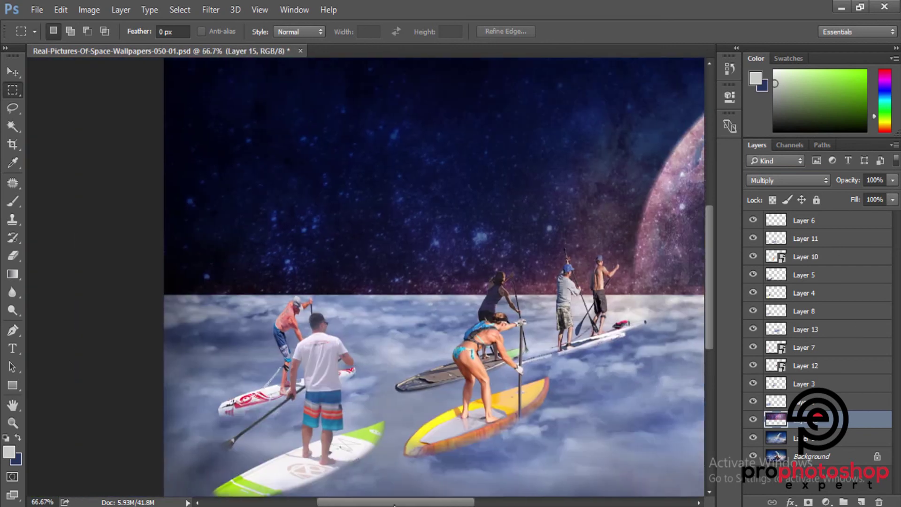
left_click(13, 255)
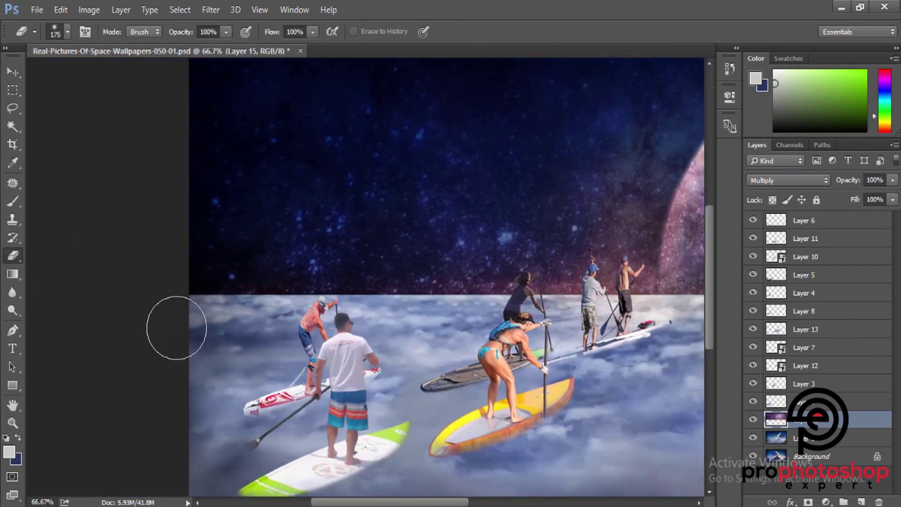
key("bracketleft")
key("bracketleft")
key("bracketleft")
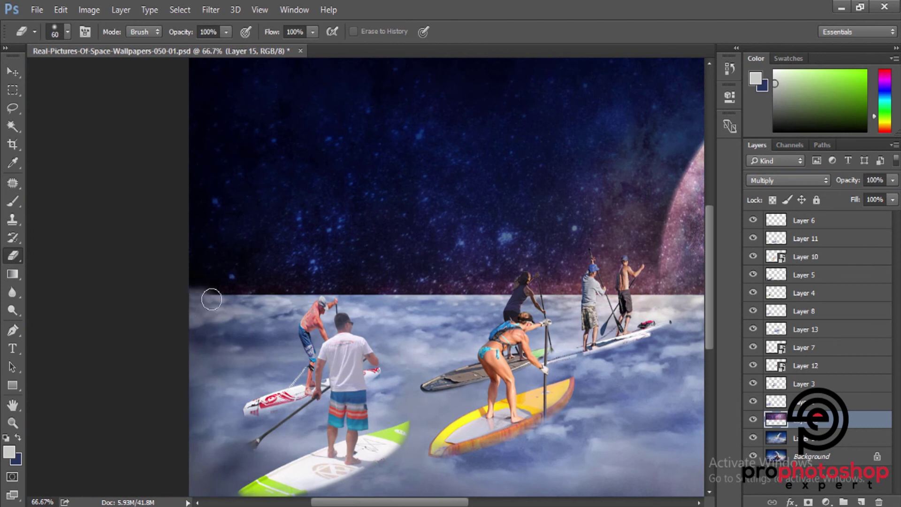
mouse_move(183, 300)
left_mouse_down()
mouse_move(280, 300)
mouse_move(154, 307)
left_mouse_up()
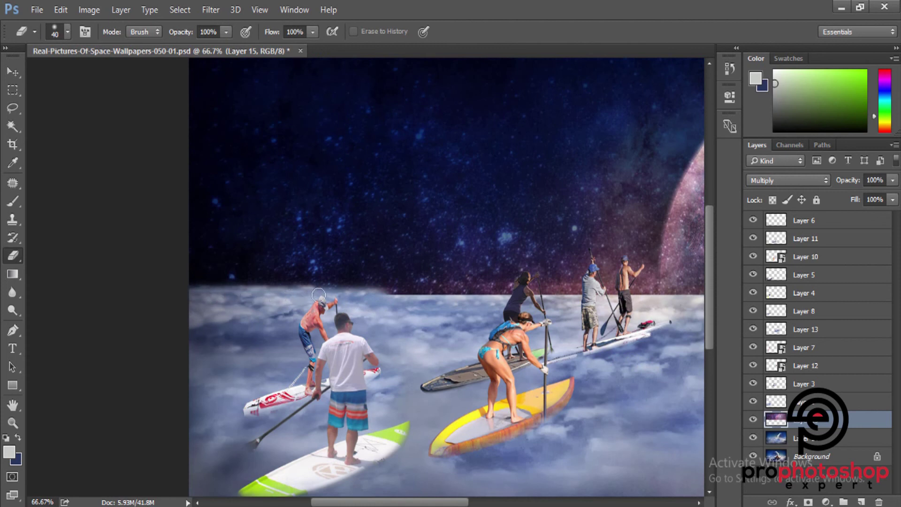
mouse_move(319, 295)
left_mouse_down()
mouse_move(562, 294)
mouse_move(311, 294)
left_mouse_up()
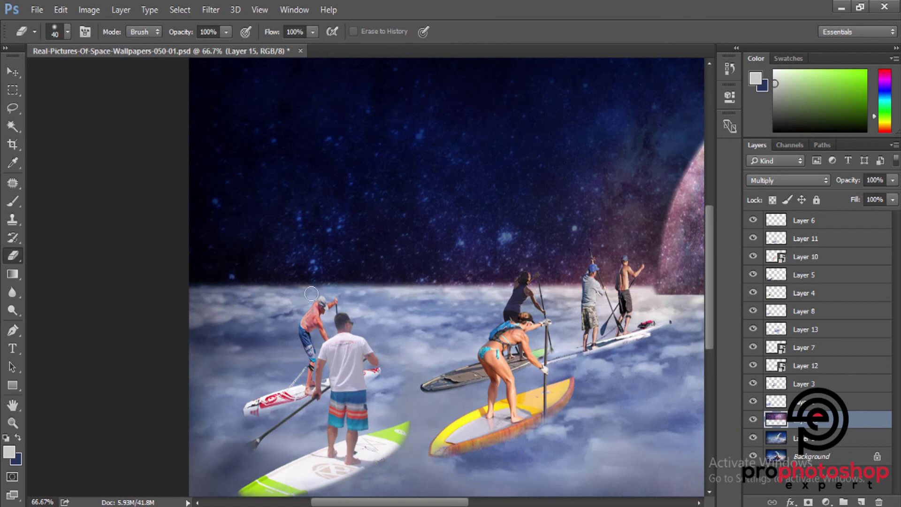
scroll(402, 489, "right", 5)
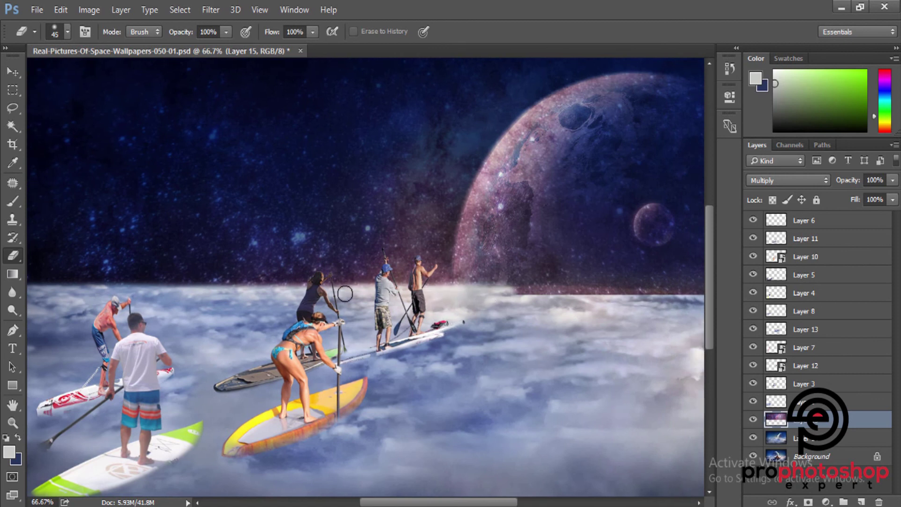
left_click_drag(444, 294, 225, 293)
- Soften the right part of the galaxy horizon, redoing one stroke, and enlarge the eraser
key("ctrl+minus")
key("ctrl+plus")
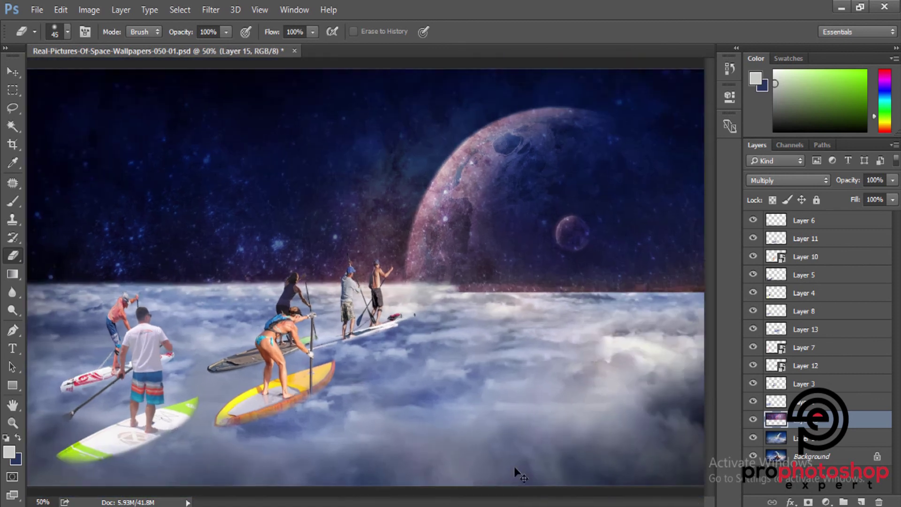
scroll(517, 474, "right", 5)
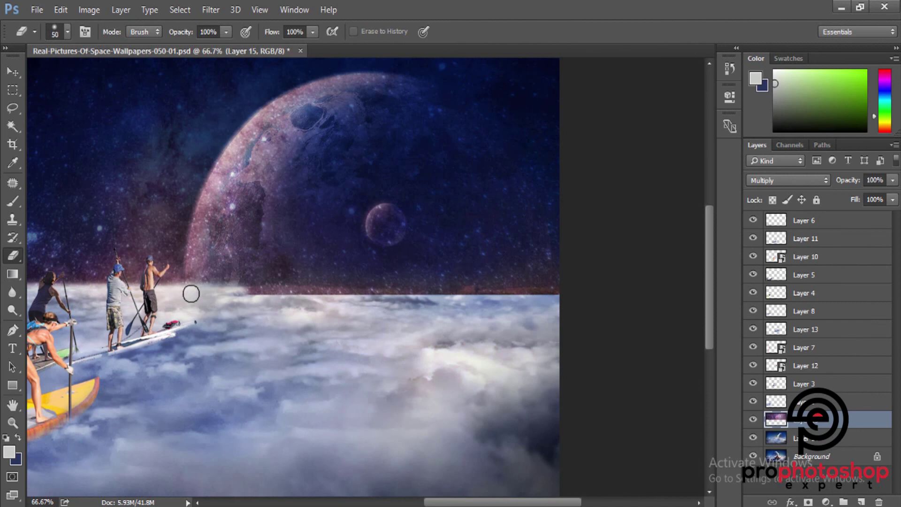
mouse_move(191, 293)
left_mouse_down()
mouse_move(592, 300)
mouse_move(97, 284)
left_mouse_up()
key("ctrl+z")
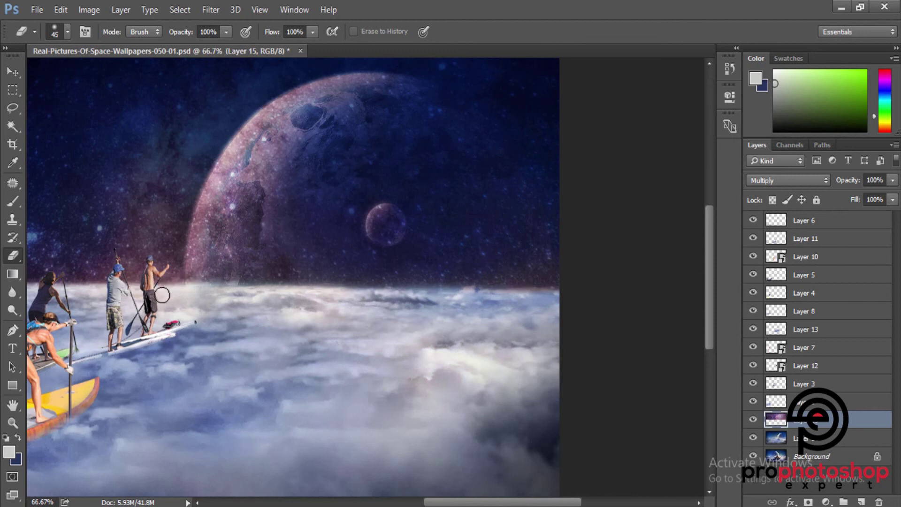
left_click_drag(274, 295, 679, 308)
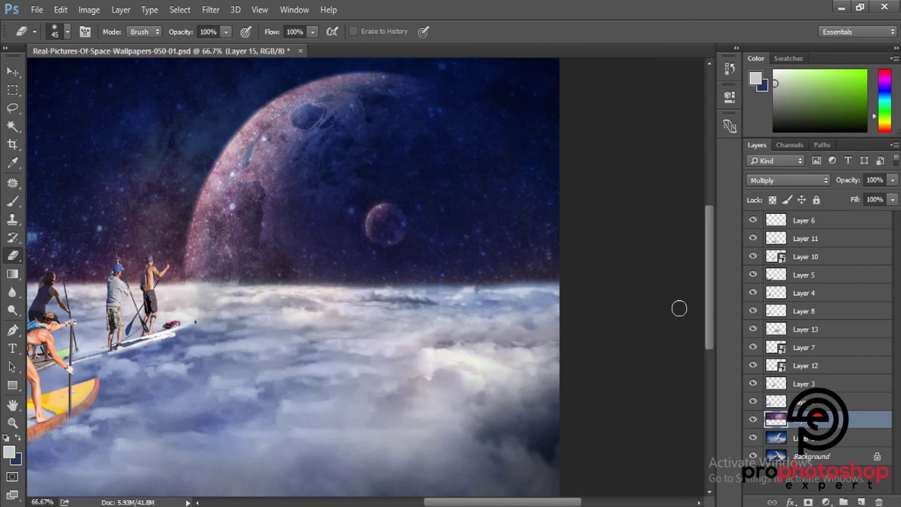
left_click(753, 420)
left_click(753, 420)
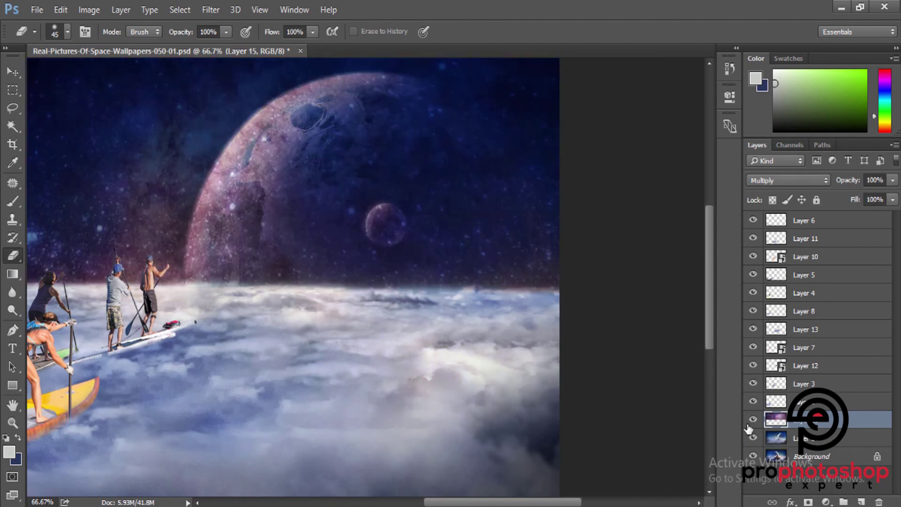
key("ctrl+minus")
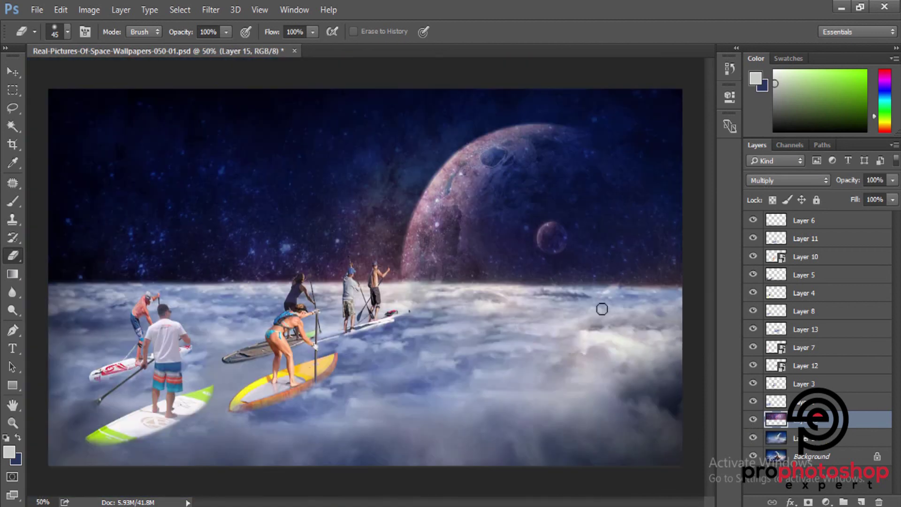
key("bracketright")
key("bracketright")
key("bracketright")
key("bracketright")
key("bracketright")
key("bracketright")
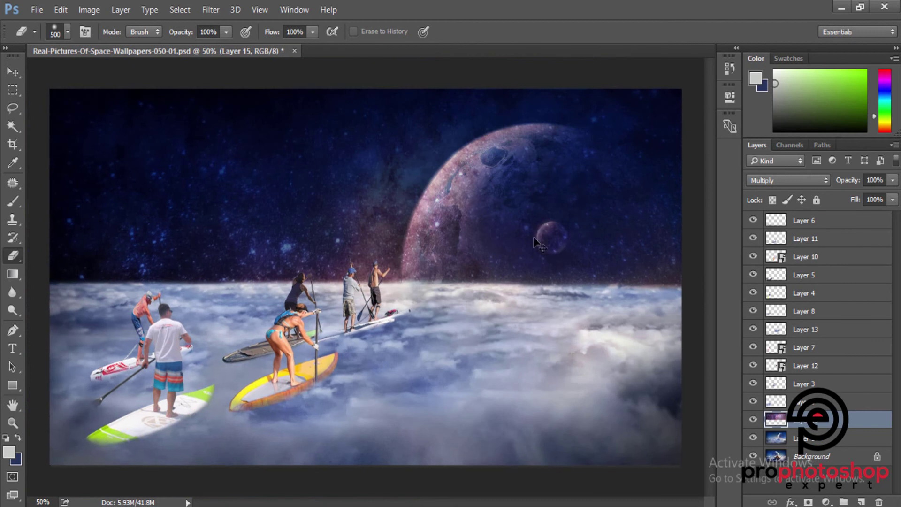
- Erase the galaxy overlay from the small moon and the planet's left side
key("ctrl+minus")
left_click_drag(466, 288, 509, 241)
key("bracketright")
key("bracketleft")
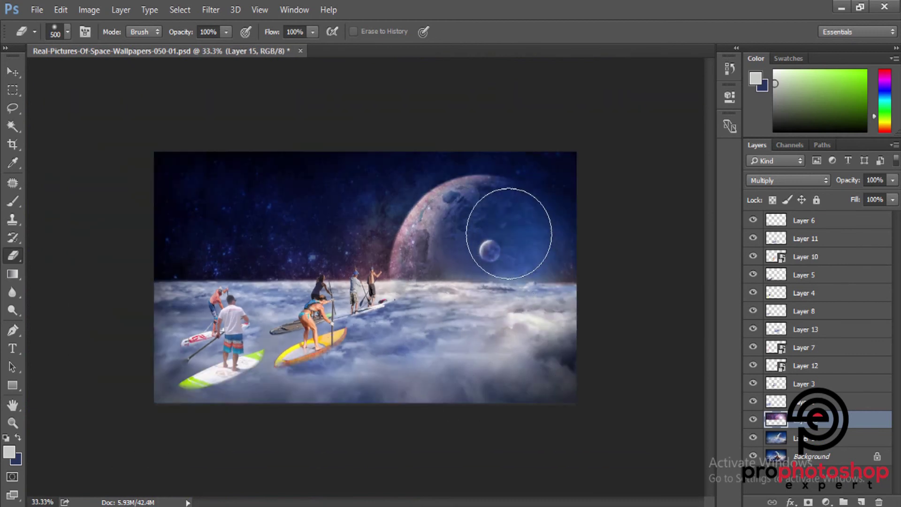
key("bracketleft")
key("bracketleft")
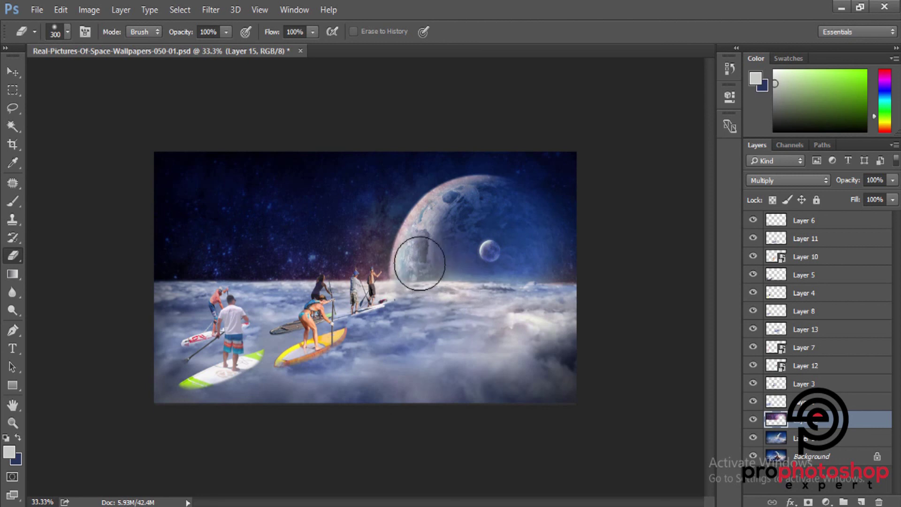
mouse_move(416, 261)
left_mouse_down()
mouse_move(488, 233)
mouse_move(539, 282)
mouse_move(518, 216)
mouse_move(429, 221)
mouse_move(408, 267)
left_mouse_up()
key("bracketleft")
key("bracketleft")
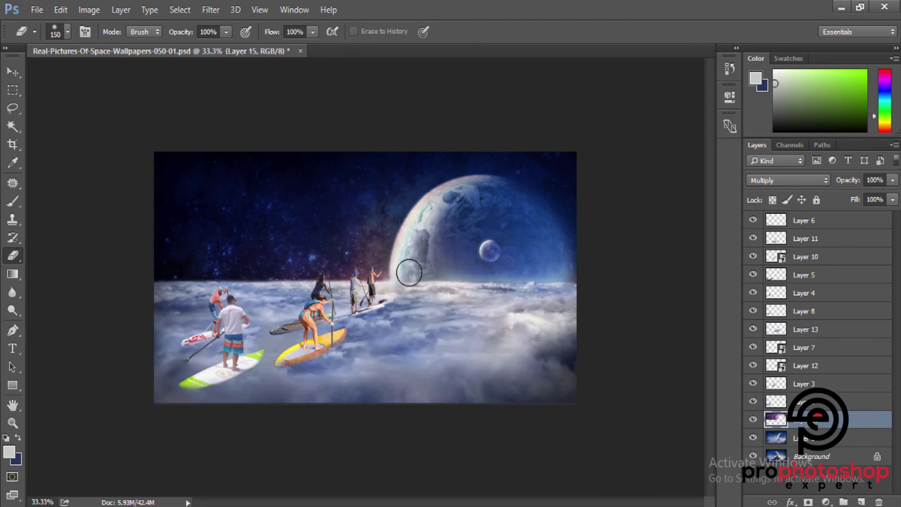
key("bracketright")
key("bracketleft")
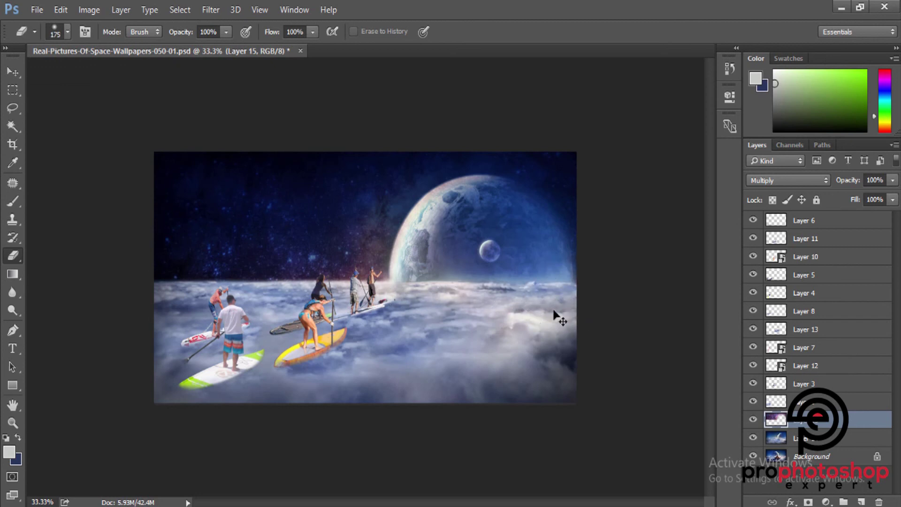
key("bracketleft")
key("bracketleft")
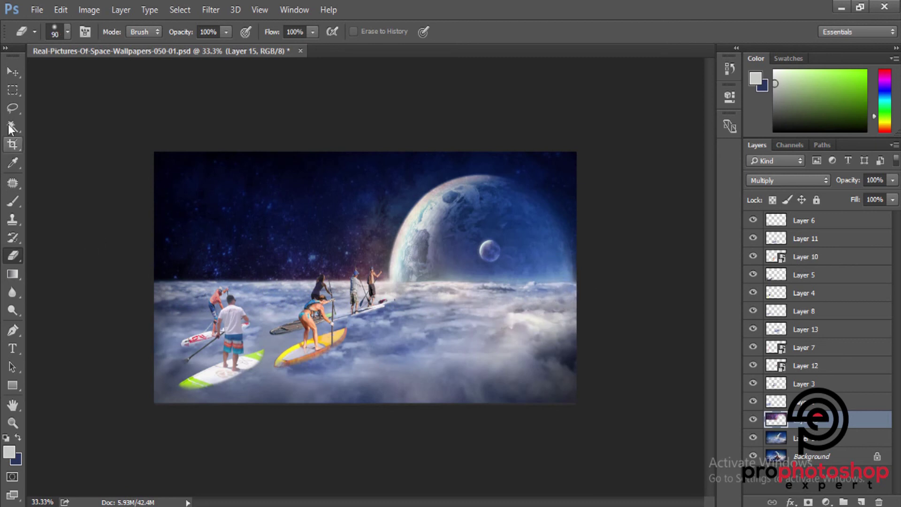
- Lasso the sky around the planet and copy it to a new layer
key("l")
left_click_drag(334, 263, 652, 217)
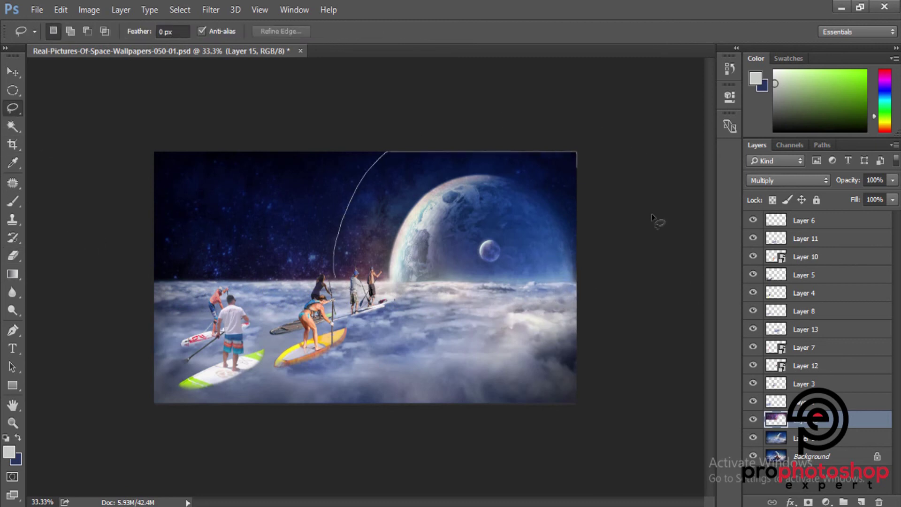
left_click_drag(559, 305, 493, 311)
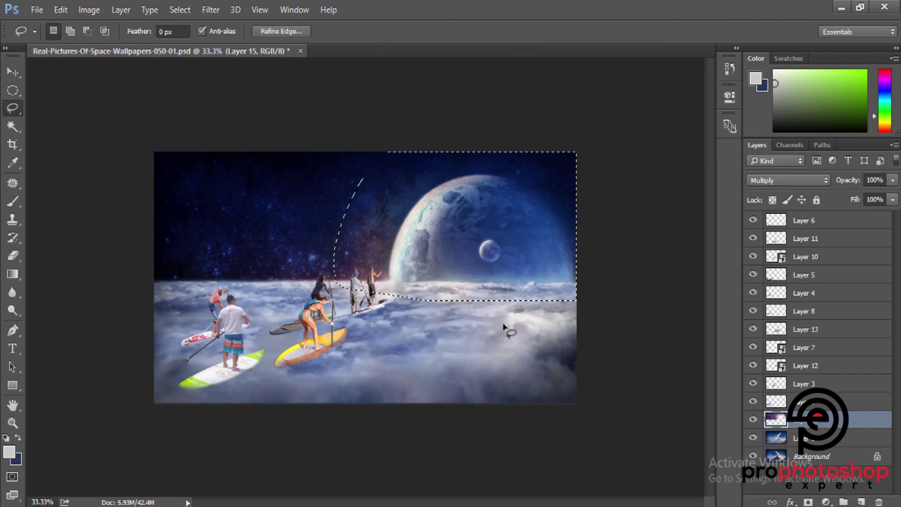
key("ctrl+j")
key("ctrl+j")
- Erase the dark shadow left of the planet
key("e")
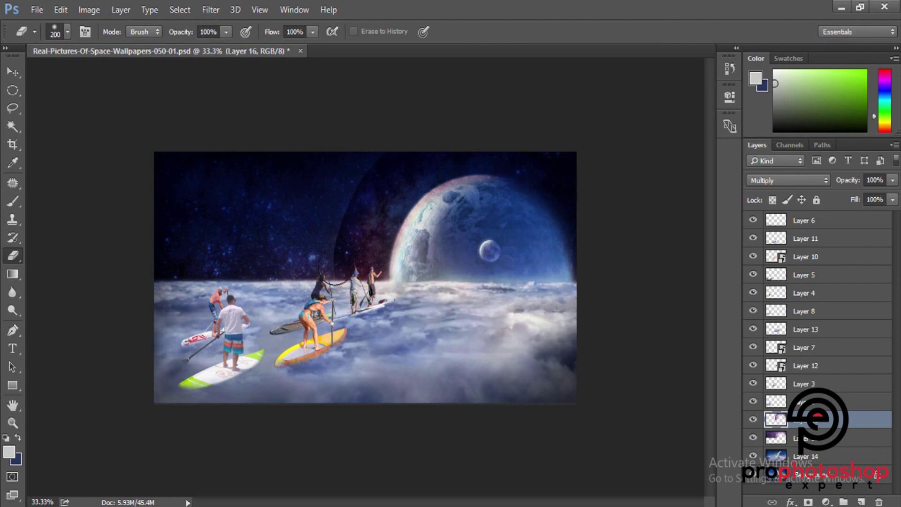
left_click_drag(341, 261, 373, 162)
key("bracketright")
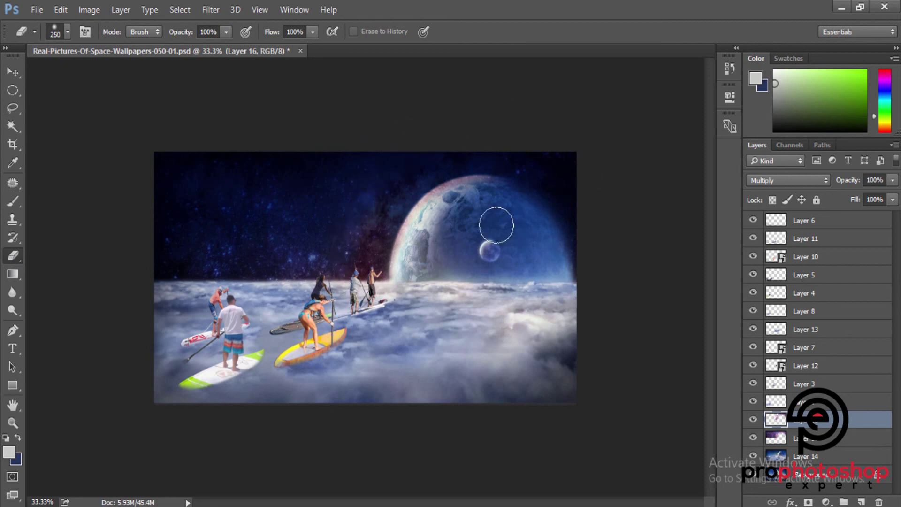
key("bracketleft")
key("bracketleft")
key("bracketleft")
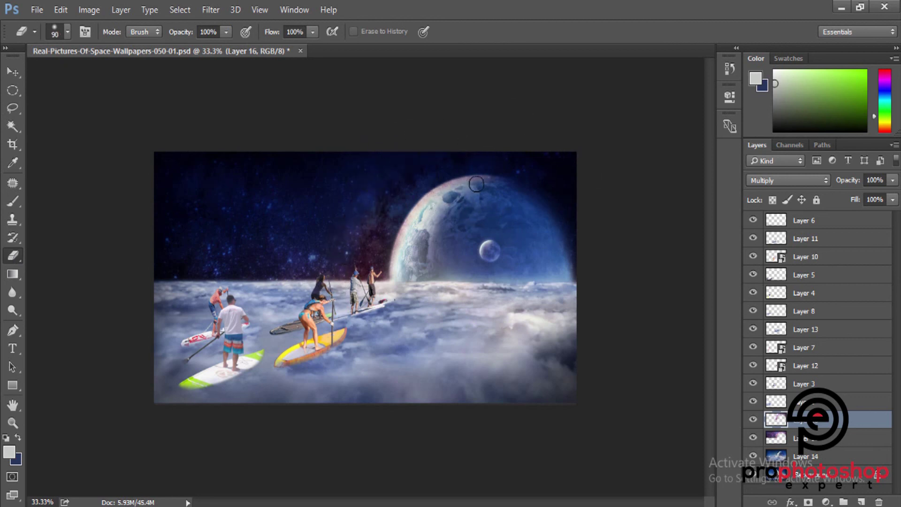
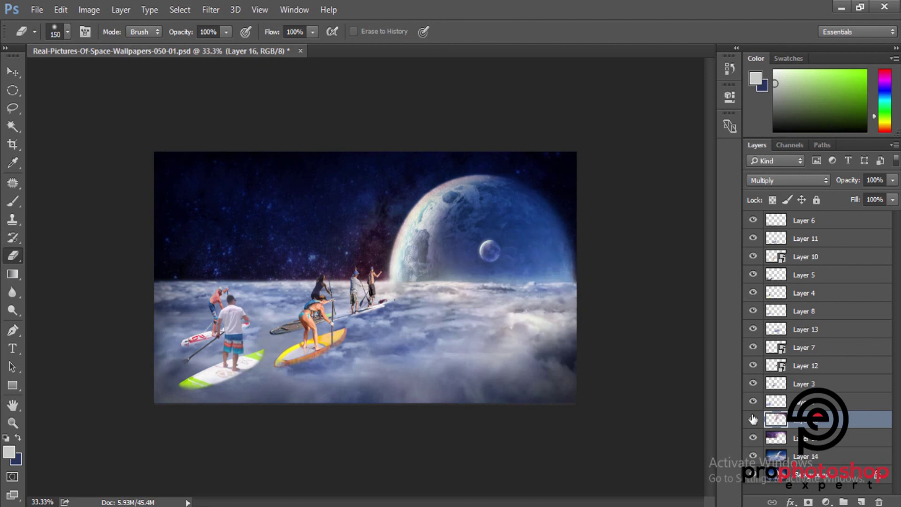
- Fade Layer 16 to 68% opacity
key("ctrl+minus")
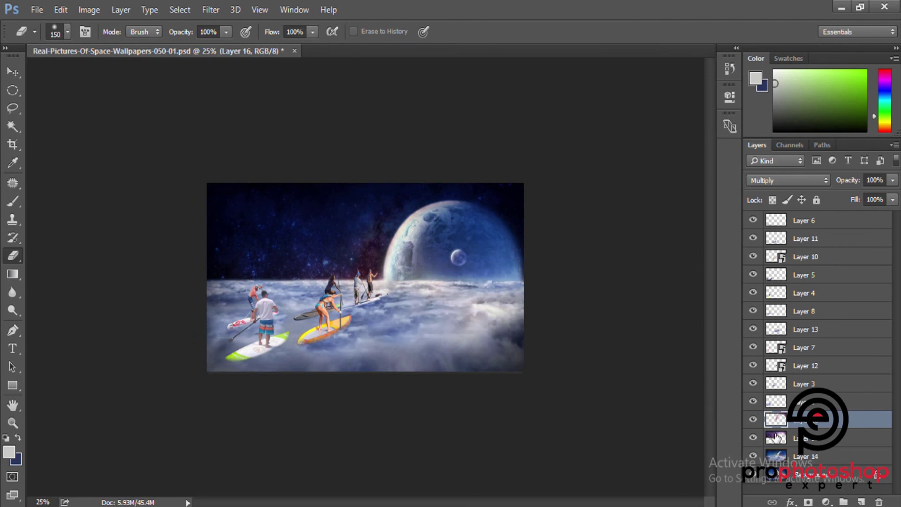
left_click(754, 420)
left_click(893, 180)
left_click_drag(893, 194, 872, 197)
- Duplicate Layer 15 to darken the starry sky
left_click(814, 441)
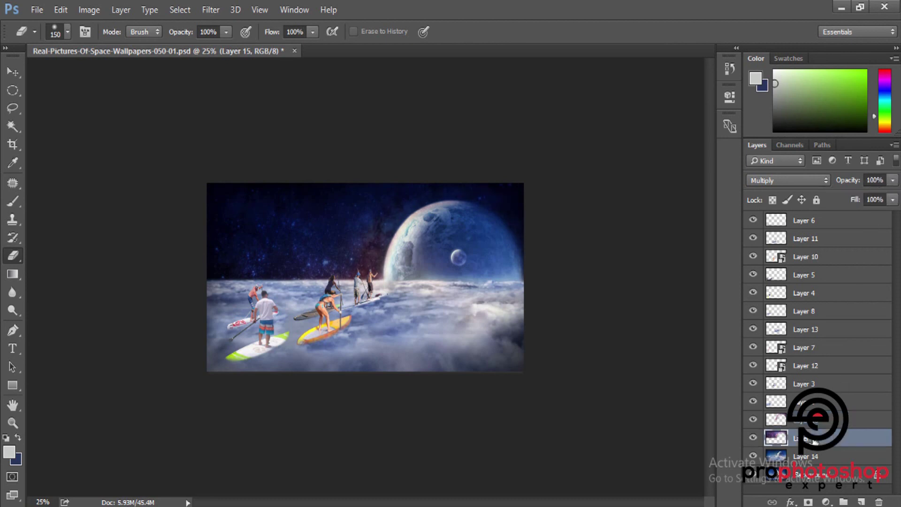
key("ctrl+j")
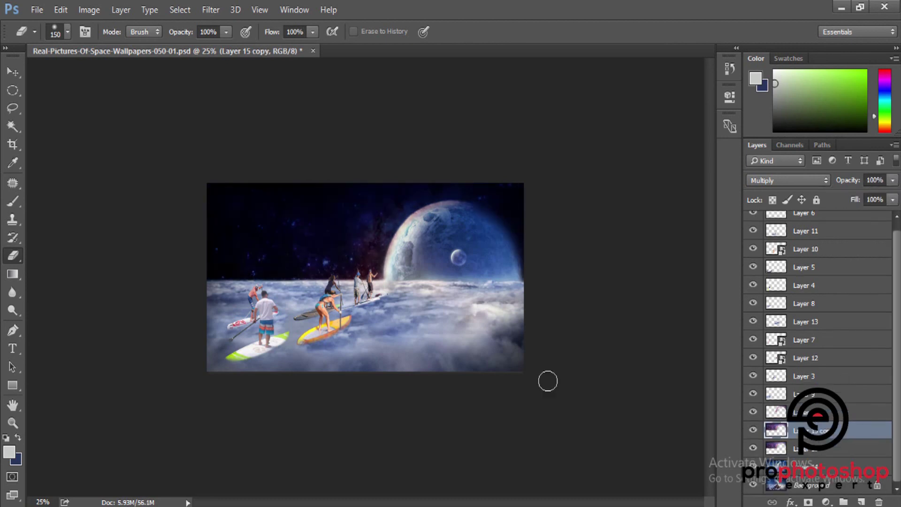
left_click(753, 430)
key("bracketright")
key("bracketright")
key("bracketright")
key("bracketright")
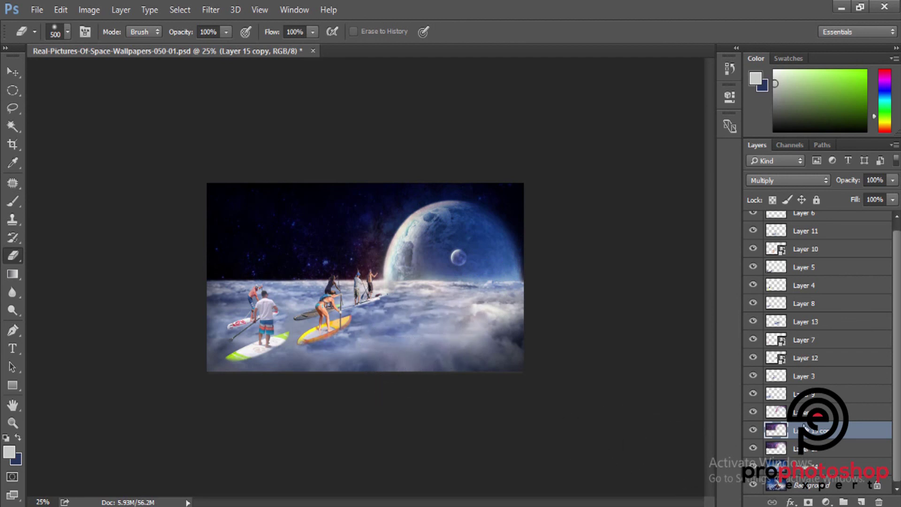
- Merge Layer 16 down into the space layers beneath it
left_click(805, 412)
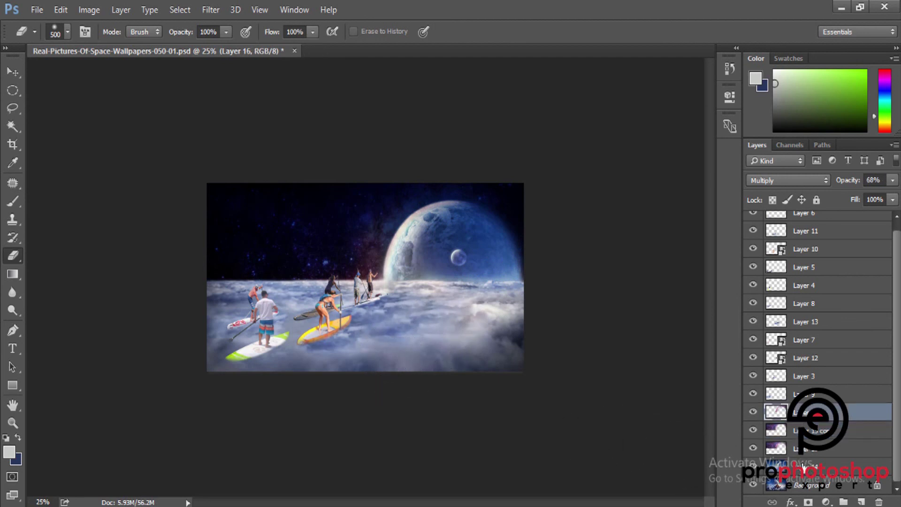
right_click(806, 413)
left_click(668, 418)
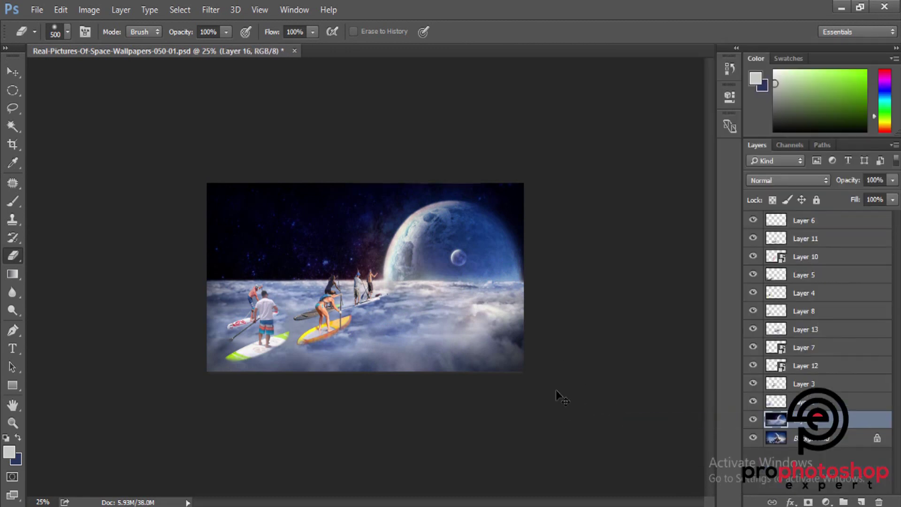
- Merge all visible layers from Layer 6 down, then make two copies
left_click(821, 223, "shift")
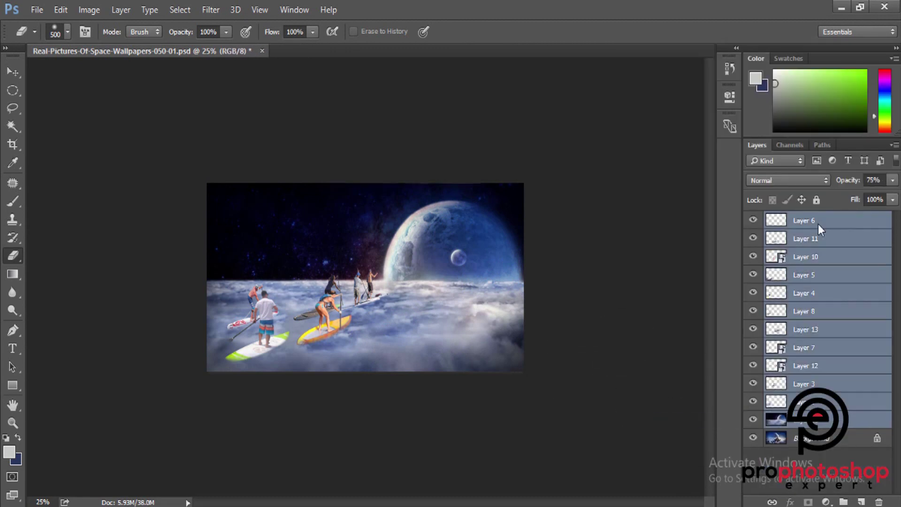
right_click(819, 225)
left_click(576, 466)
key("ctrl+j")
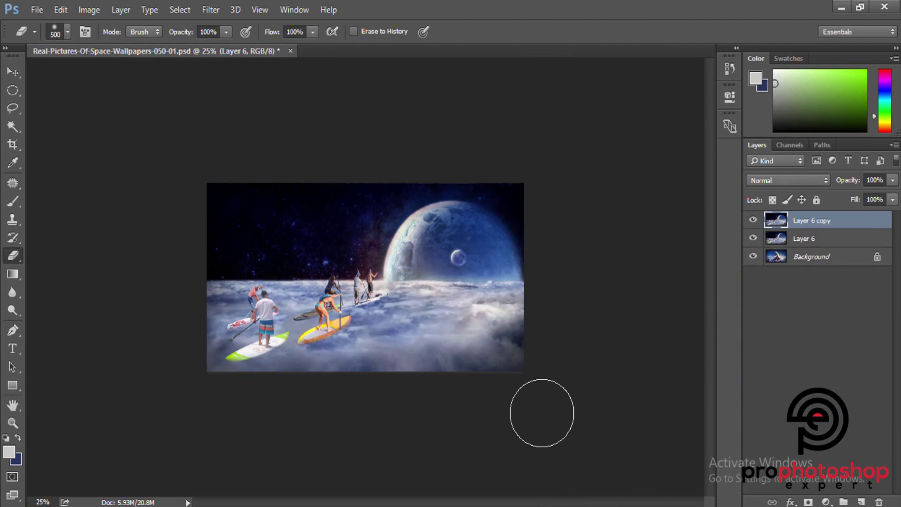
key("ctrl+plus")
key("ctrl+j")
key("ctrl+plus")
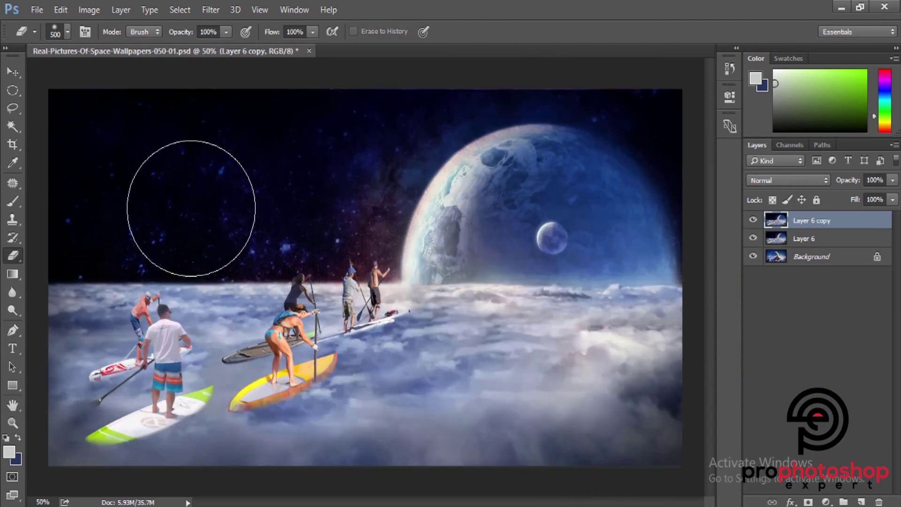
- Apply Brightness/Contrast to the copy: contrast 22, brightness lowered
left_click(88, 9)
mouse_move(109, 45)
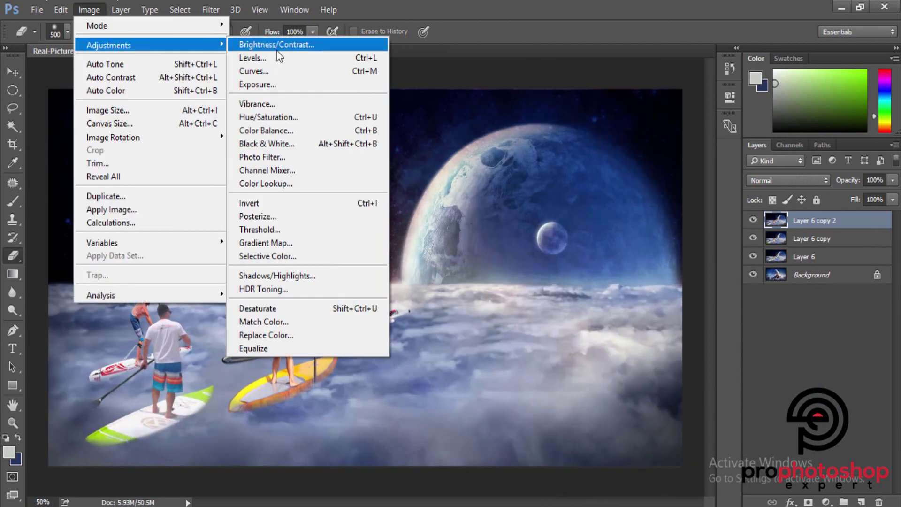
left_click(280, 44)
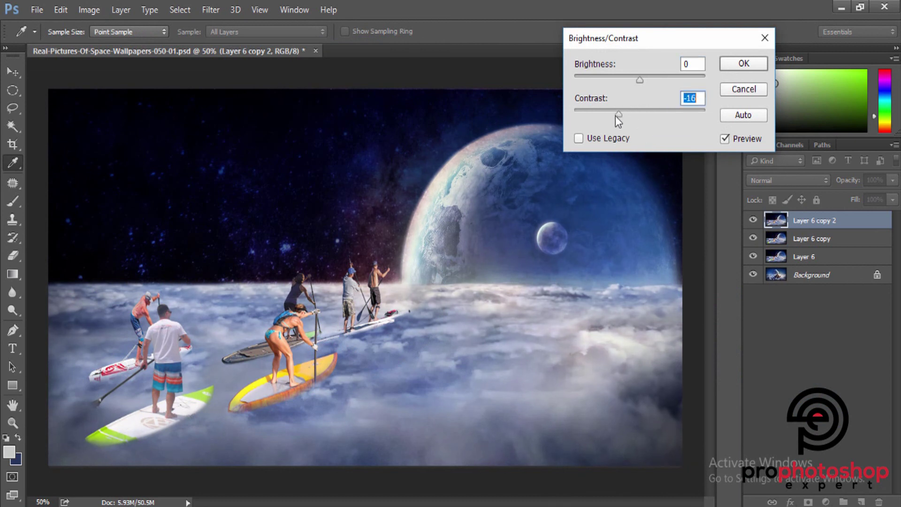
mouse_move(616, 116)
left_mouse_down()
mouse_move(607, 113)
mouse_move(656, 113)
left_mouse_up()
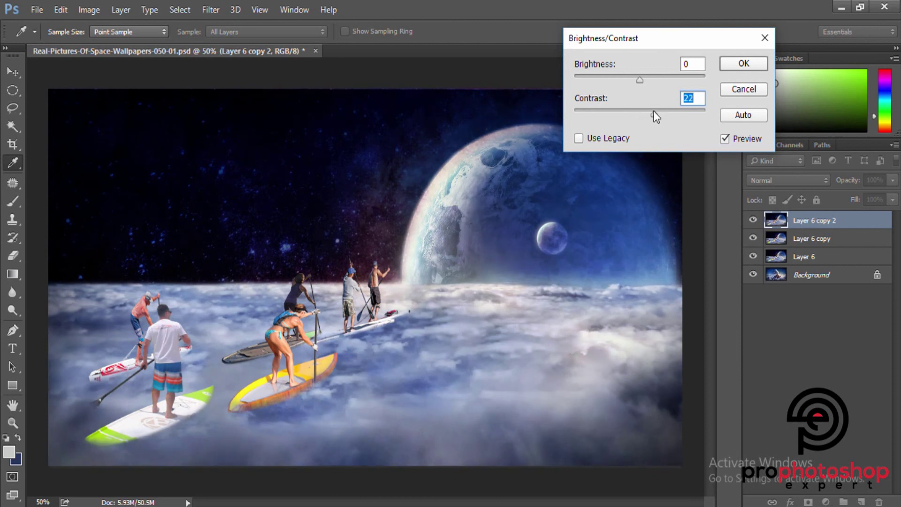
left_click_drag(640, 79, 633, 82)
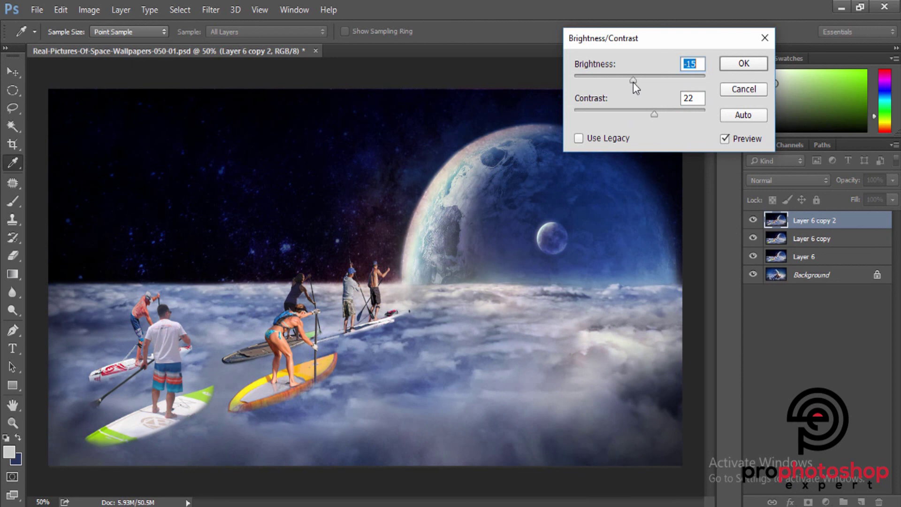
left_click(740, 66)
key("e")
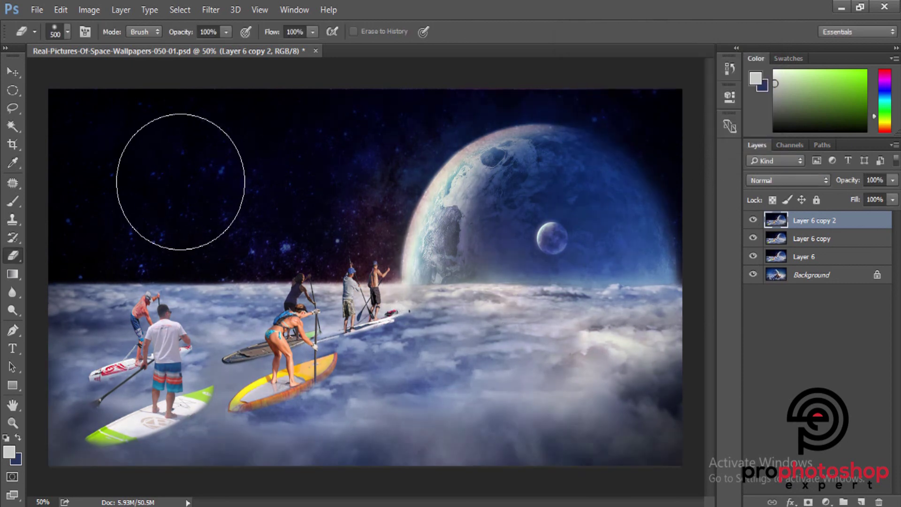
key("ctrl+minus")
- Duplicate the adjusted layer, darken it to brightness -27, and add a layer mask
left_click(89, 10)
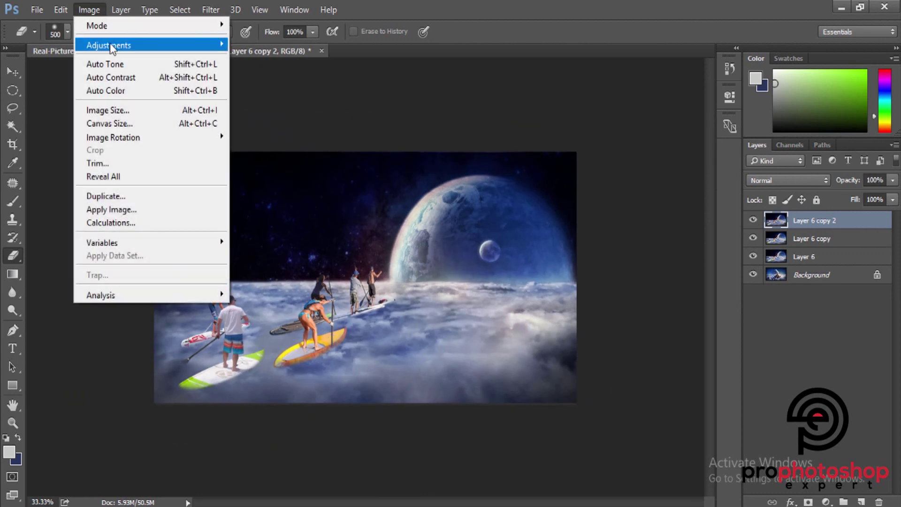
mouse_move(108, 45)
left_click(620, 134)
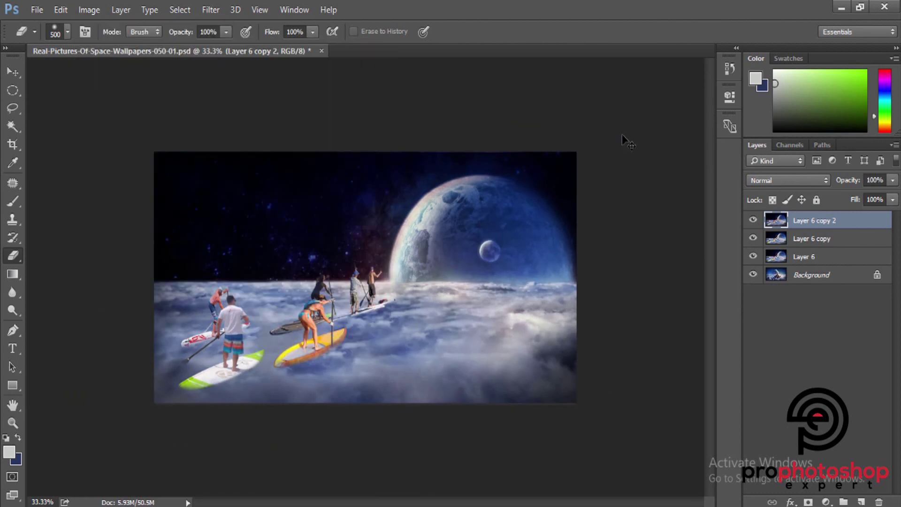
key("ctrl+j")
left_click(92, 10)
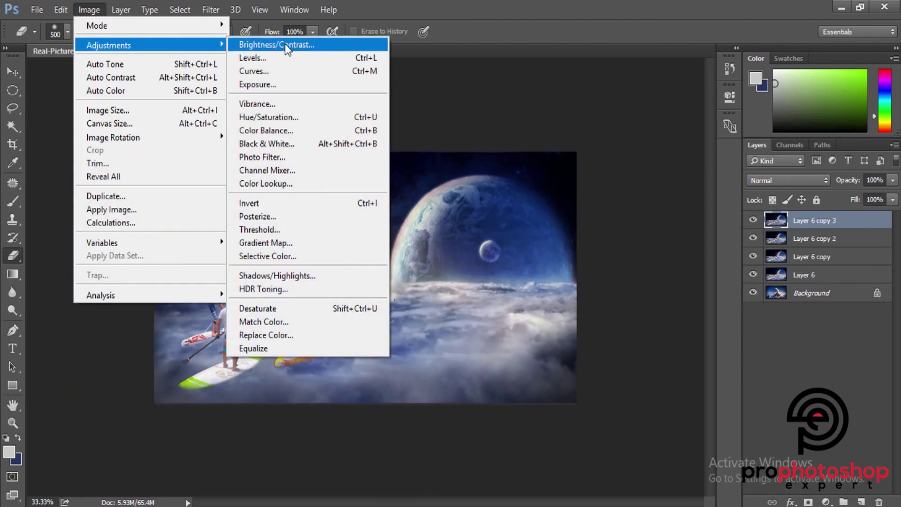
left_click(286, 43)
left_click_drag(639, 85, 620, 81)
left_click(744, 63)
key("e")
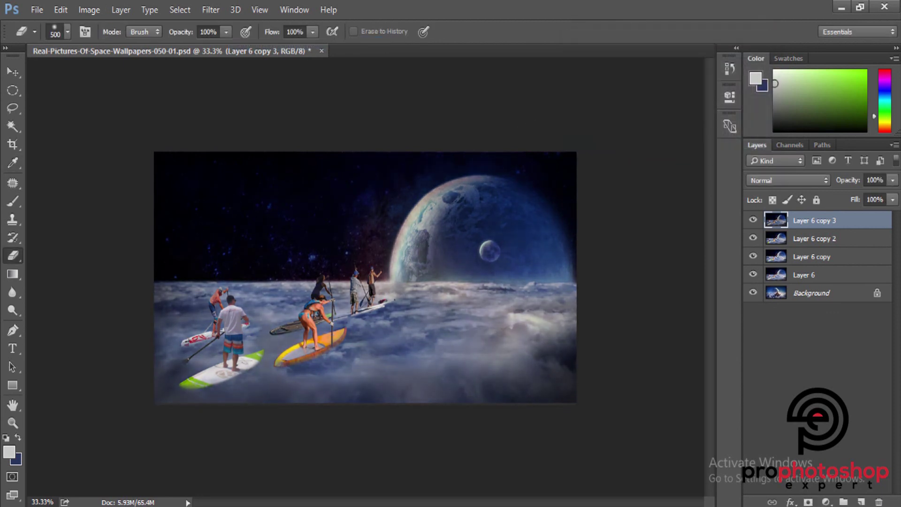
left_click(809, 502)
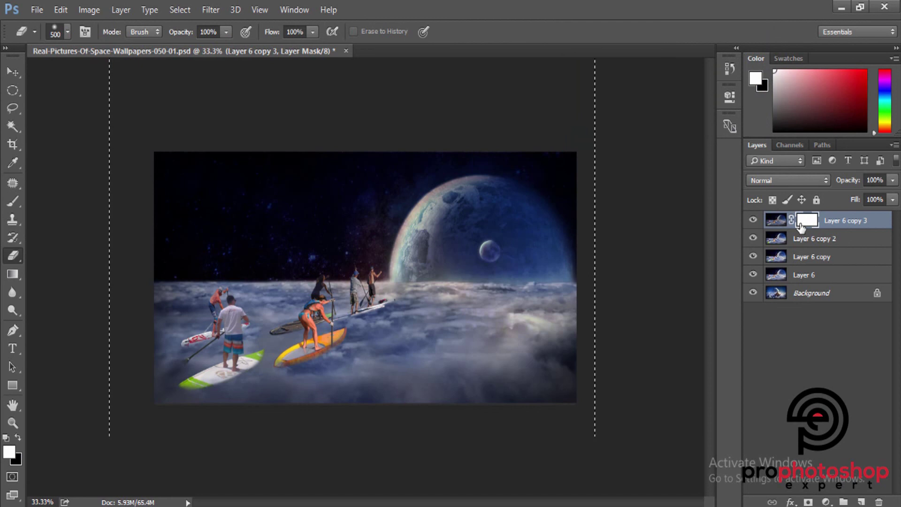
- Invert Layer 6 copy 3's mask and paint it along the shirtless man's side and back
key("ctrl+i")
key("ctrl+1")
key("ctrl+plus")
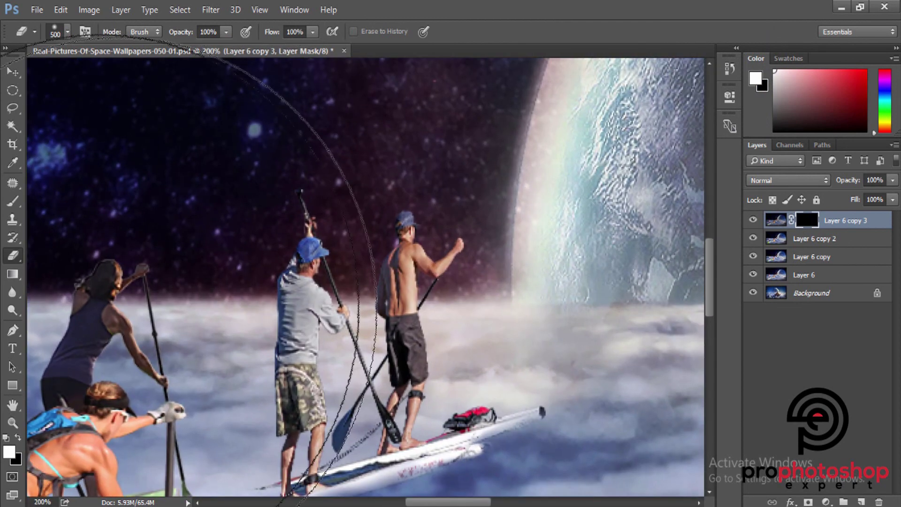
key("b")
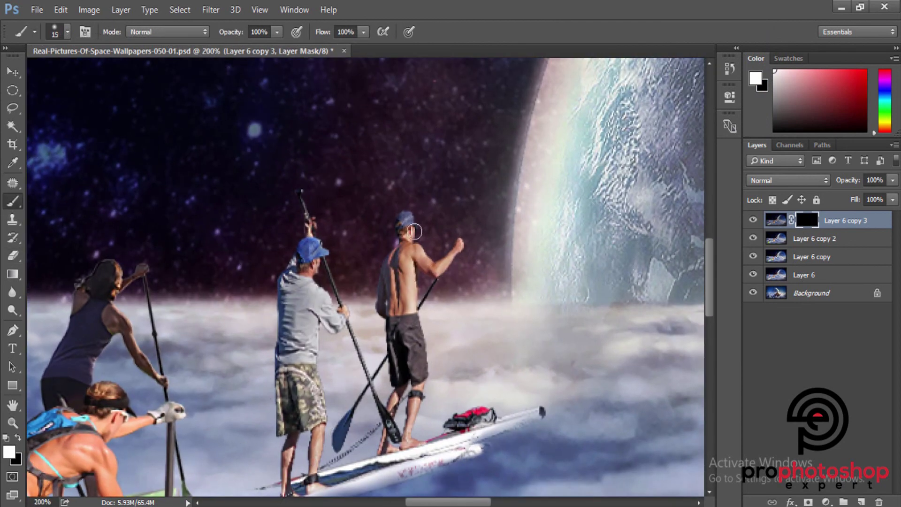
mouse_move(407, 240)
left_mouse_down()
mouse_move(411, 369)
mouse_move(401, 335)
left_mouse_up()
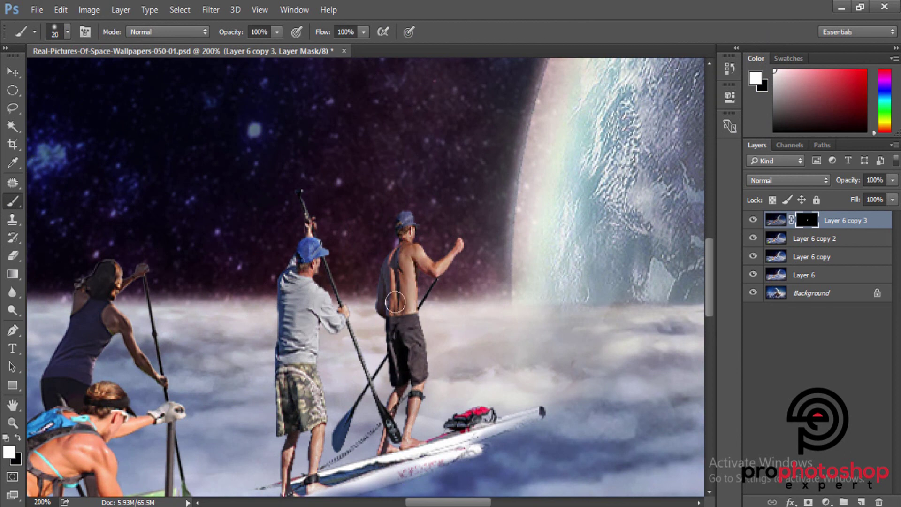
left_click_drag(394, 303, 400, 254)
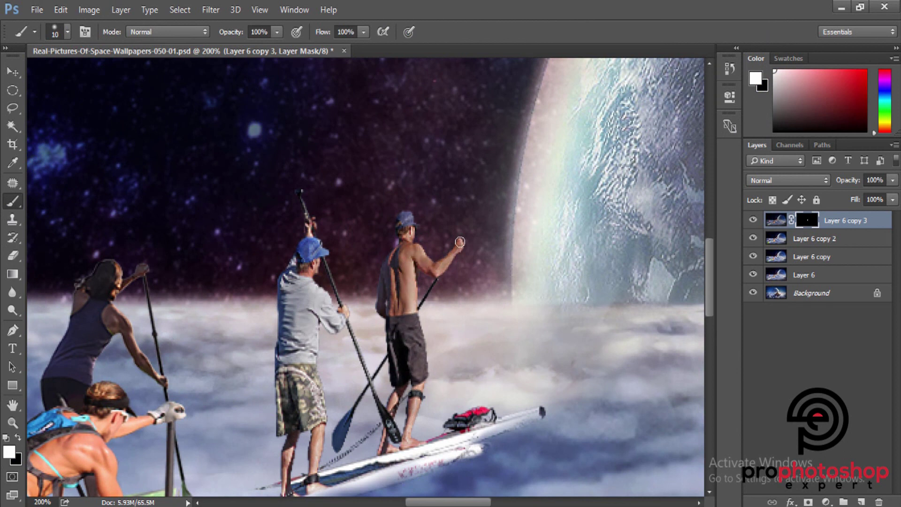
- Paint the mask around the paddler's cap, elbow and the woman's neck with resized brushes
scroll(410, 221, "down", 4)
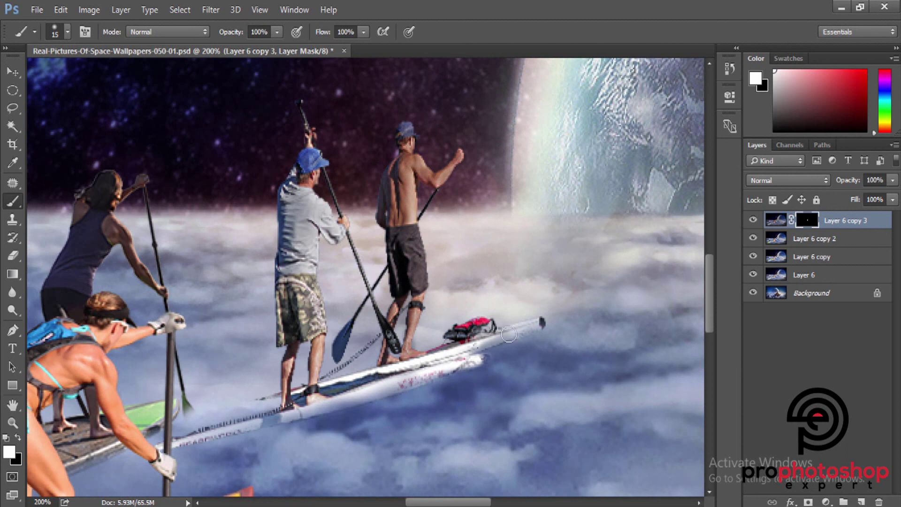
key("bracketright")
key("bracketright")
key("bracketright")
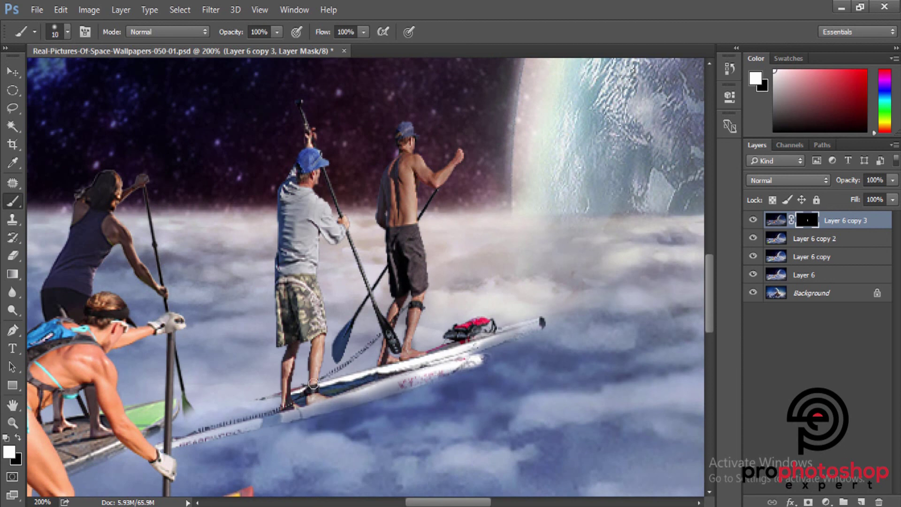
key("bracketright")
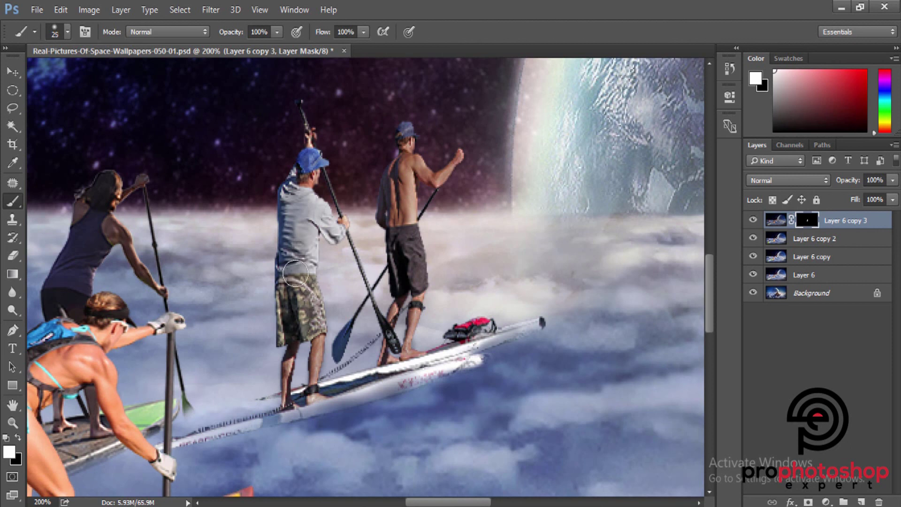
key("bracketright")
key("bracketleft")
key("bracketleft")
key("bracketleft")
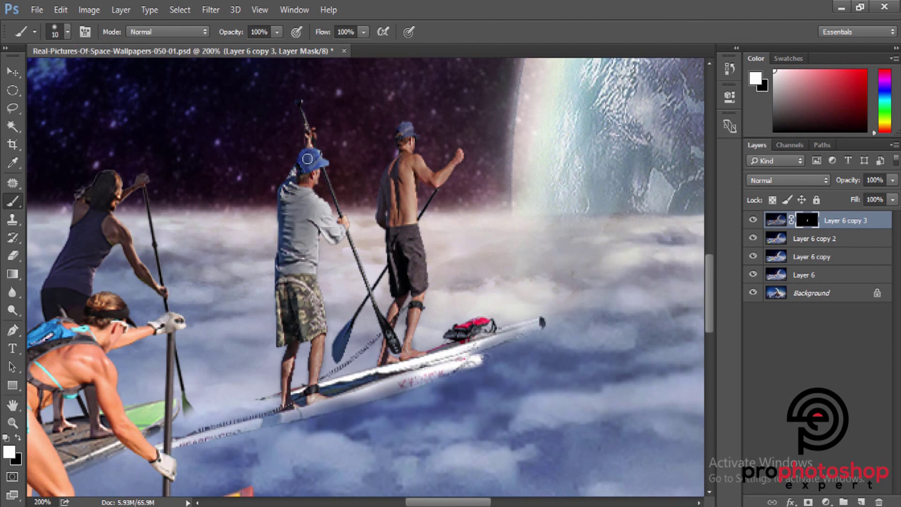
key("bracketright")
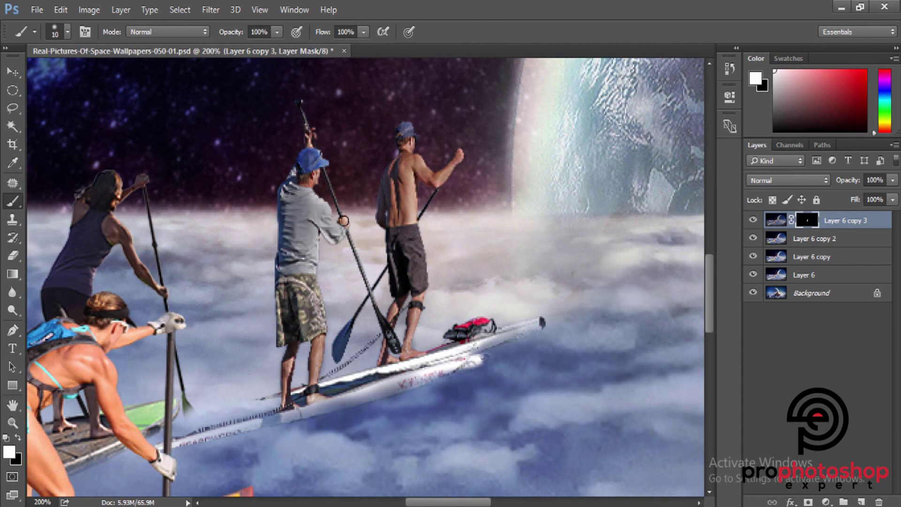
scroll(343, 220, "down", 1)
scroll(332, 256, "down", 2)
scroll(430, 468, "left", 5)
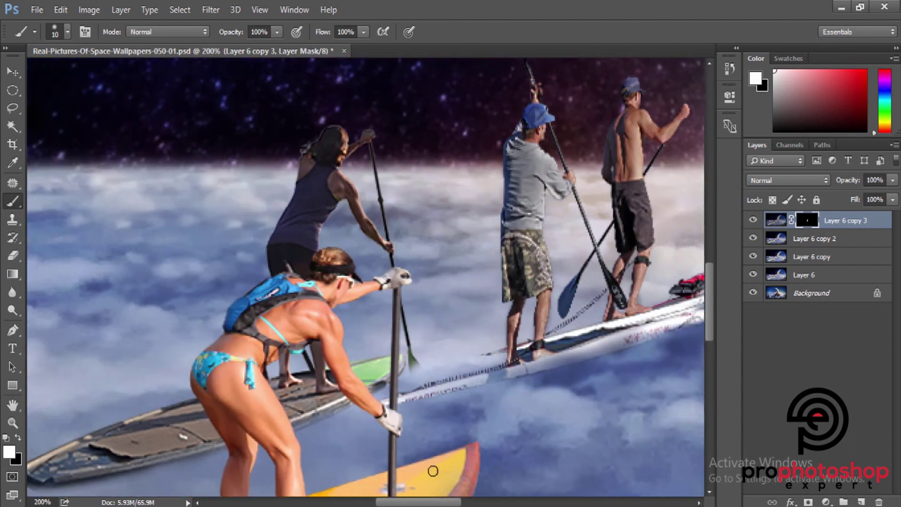
scroll(376, 376, "down", 3)
key("bracketright")
key("bracketright")
key("bracketright")
key("bracketleft")
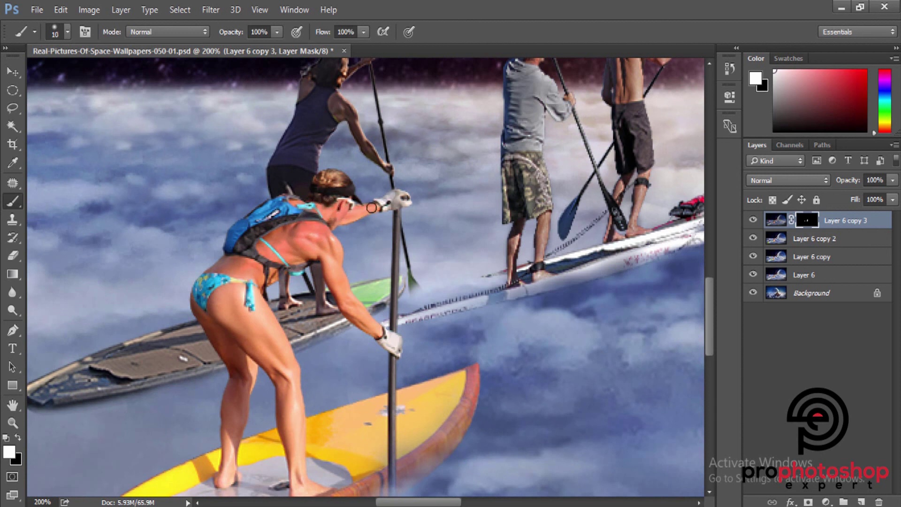
key("bracketleft")
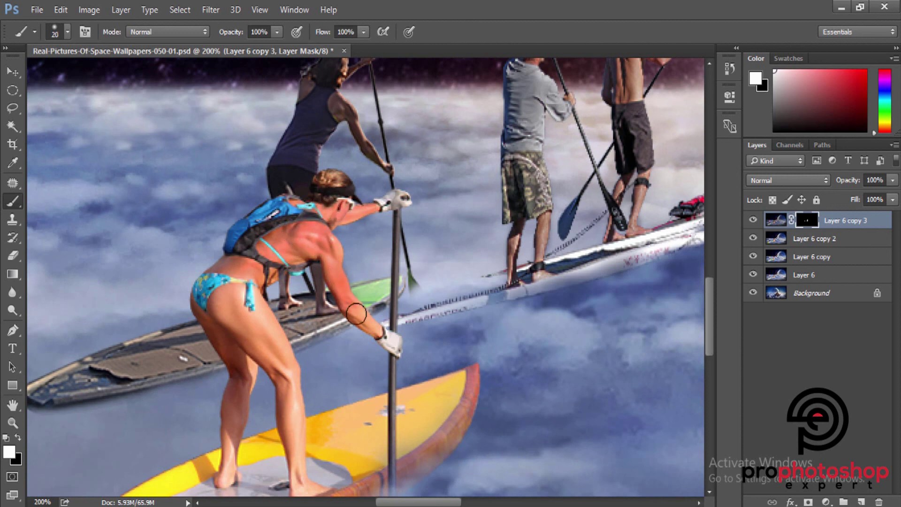
- Reveal the darker colour along the bikini edge and down the yellow board to its tip
scroll(267, 277, "down", 1)
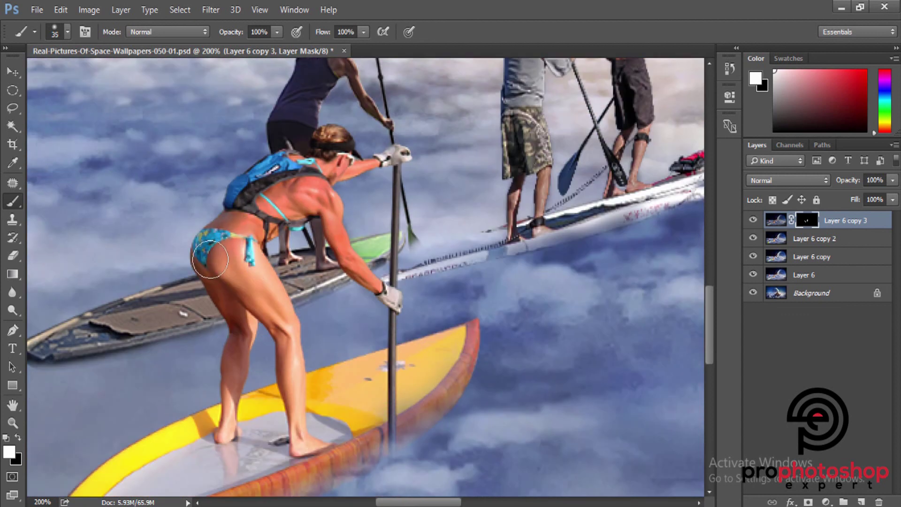
key("bracketright")
key("bracketleft")
scroll(221, 221, "down", 1)
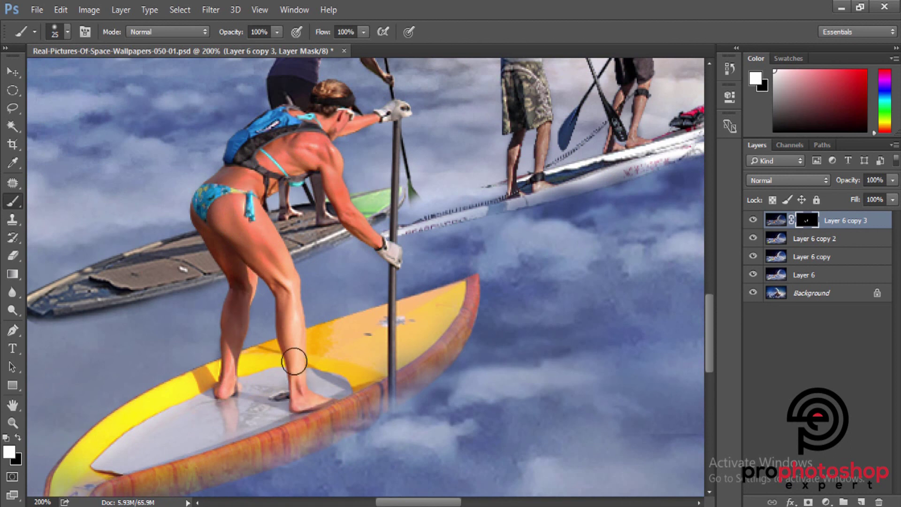
scroll(305, 374, "down", 1)
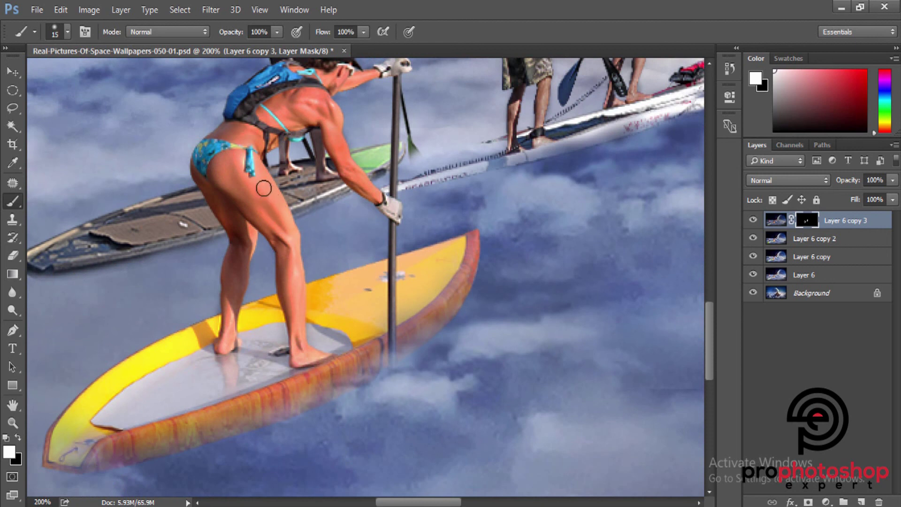
key("bracketright")
scroll(166, 380, "down", 1)
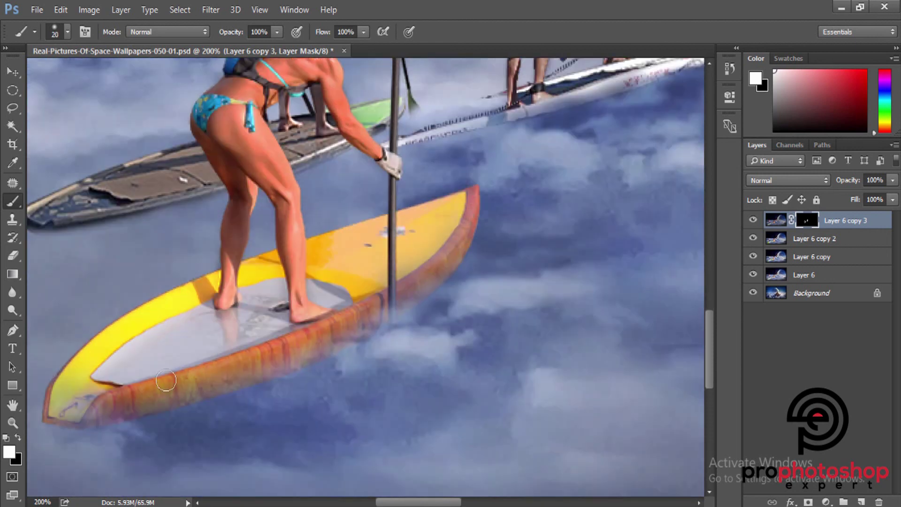
key("bracketright")
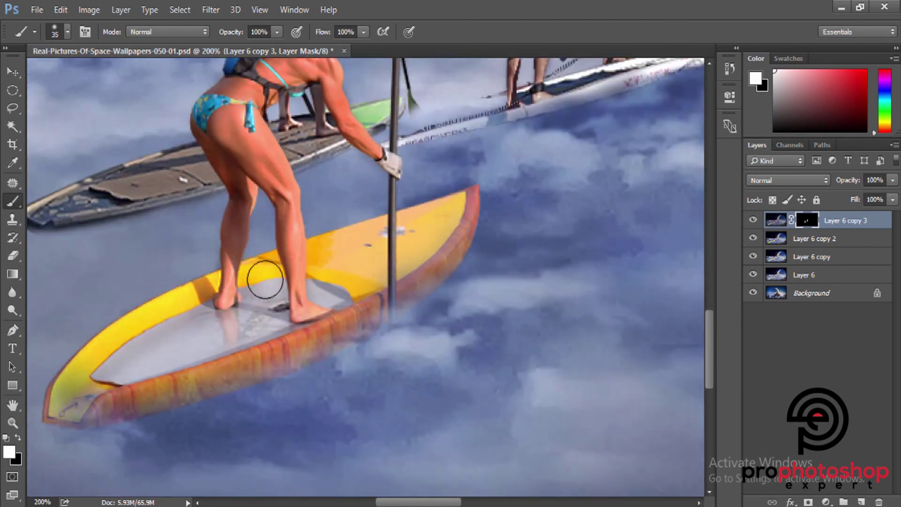
mouse_move(263, 277)
left_mouse_down()
mouse_move(408, 240)
mouse_move(252, 346)
mouse_move(74, 402)
mouse_move(78, 388)
left_mouse_up()
key("bracketright")
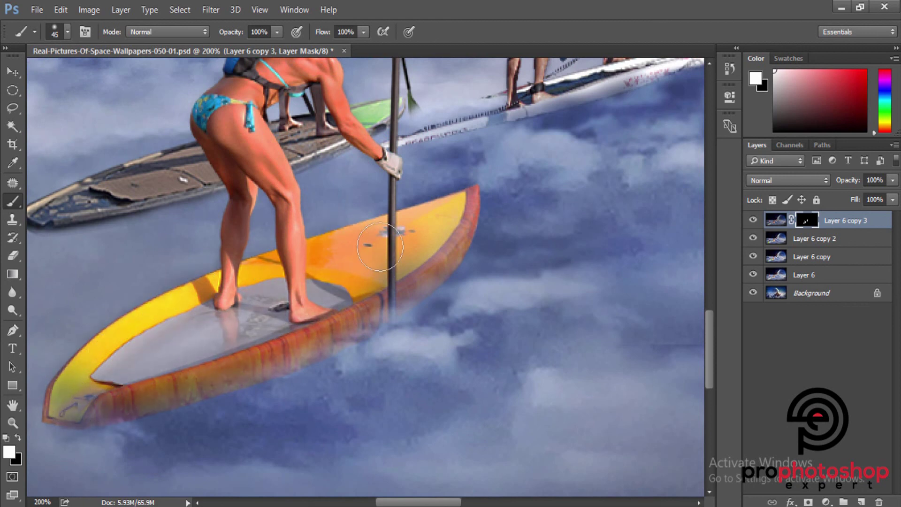
mouse_move(445, 215)
left_mouse_down()
mouse_move(425, 246)
mouse_move(217, 328)
mouse_move(207, 340)
left_mouse_up()
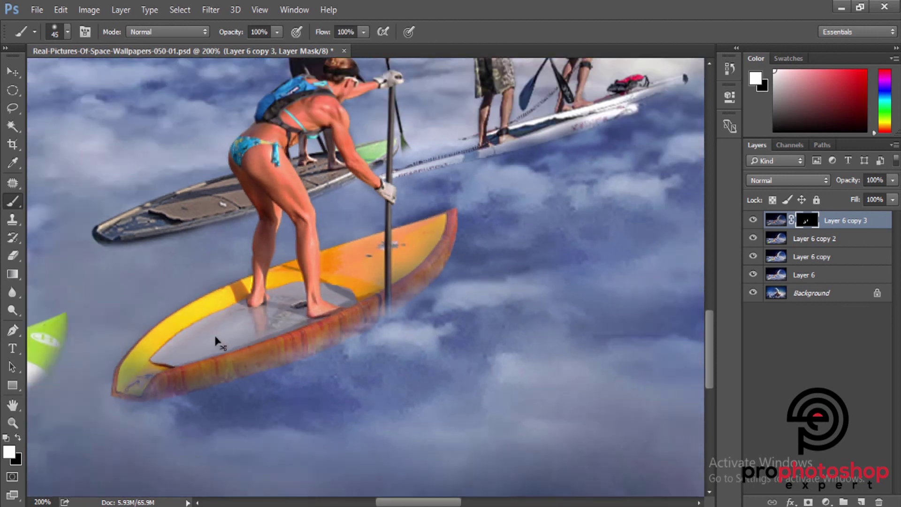
- Paint the mask over the shirtless paddler's hip
key("ctrl+minus")
scroll(352, 422, "left", 5)
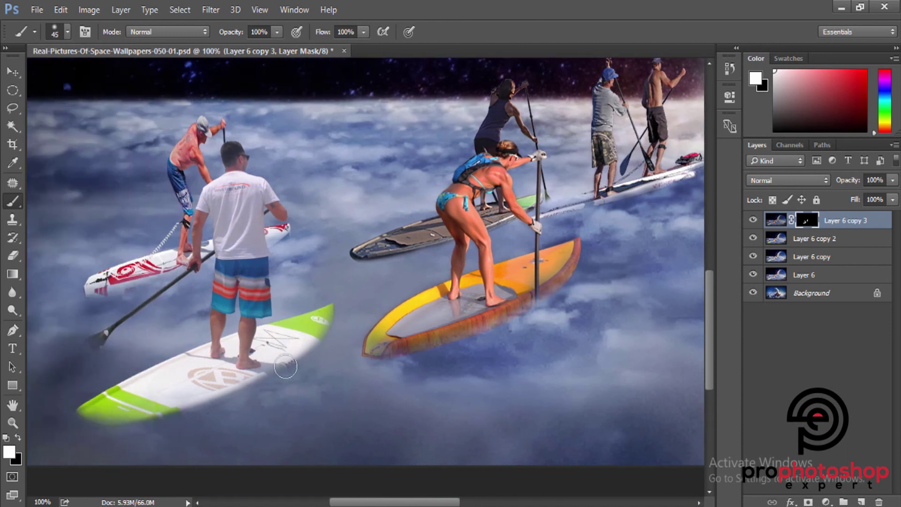
key("ctrl+plus")
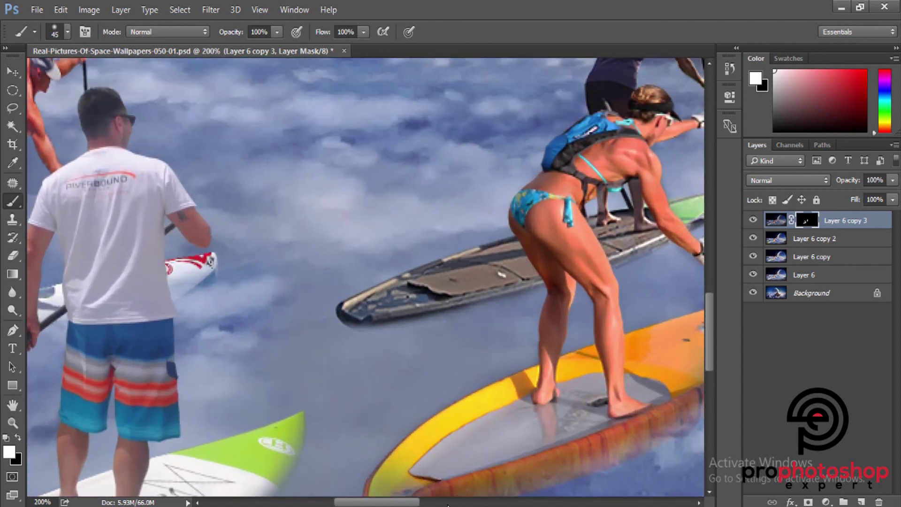
left_click_drag(70, 250, 309, 362)
scroll(309, 362, "up", 2)
key("bracketleft")
key("bracketleft")
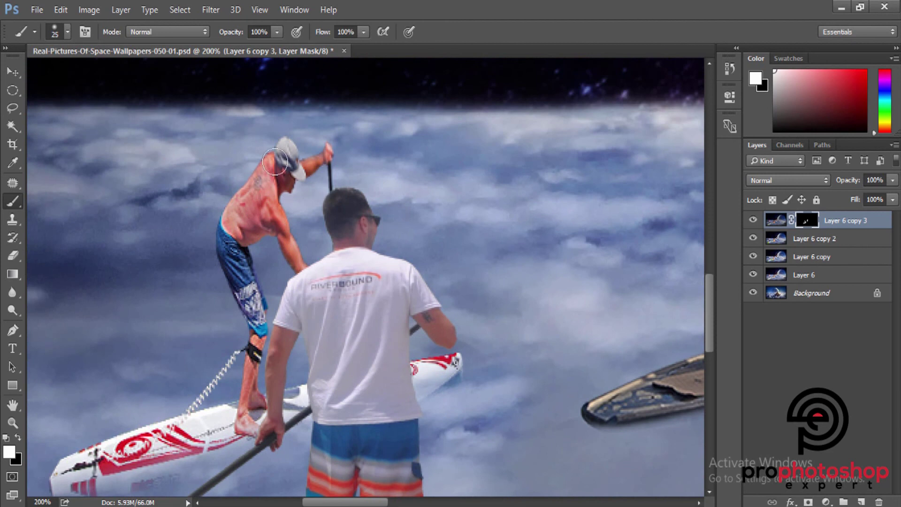
left_click_drag(232, 221, 234, 256)
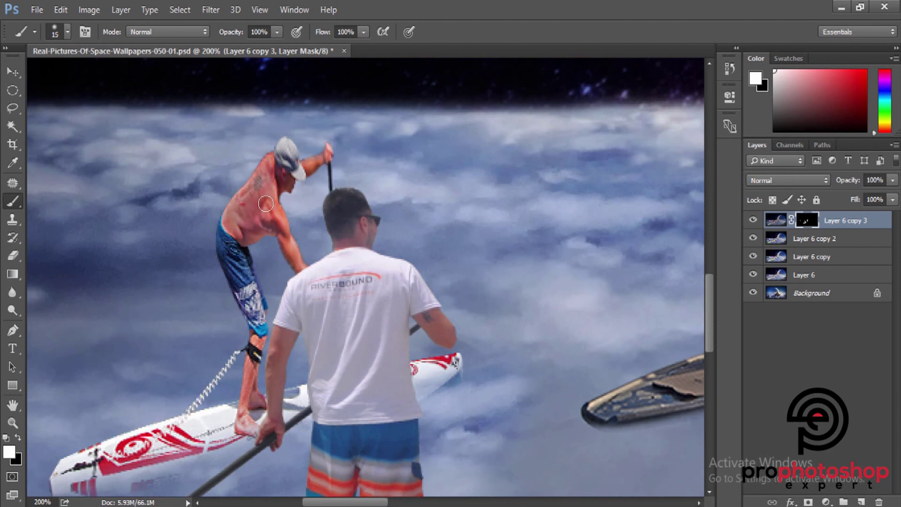
- Blend the mask along the red-and-white board's lower edge, around the foot and board tip
key("bracketleft")
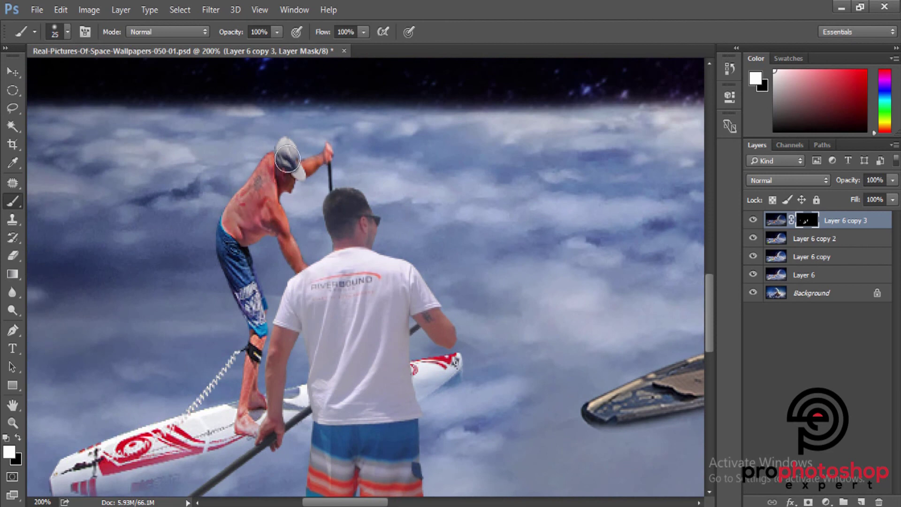
scroll(261, 242, "down", 3)
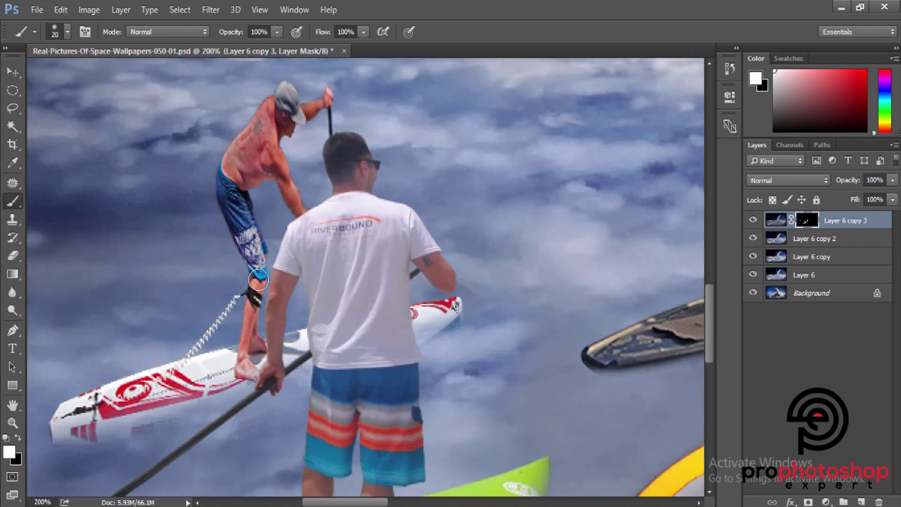
key("bracketright")
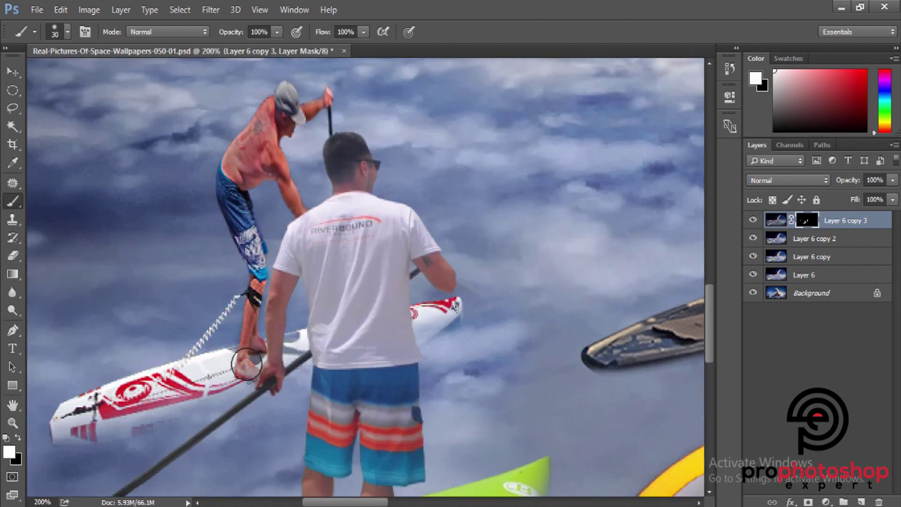
mouse_move(246, 363)
left_mouse_down()
mouse_move(63, 427)
mouse_move(160, 413)
mouse_move(269, 360)
left_mouse_up()
key("bracketleft")
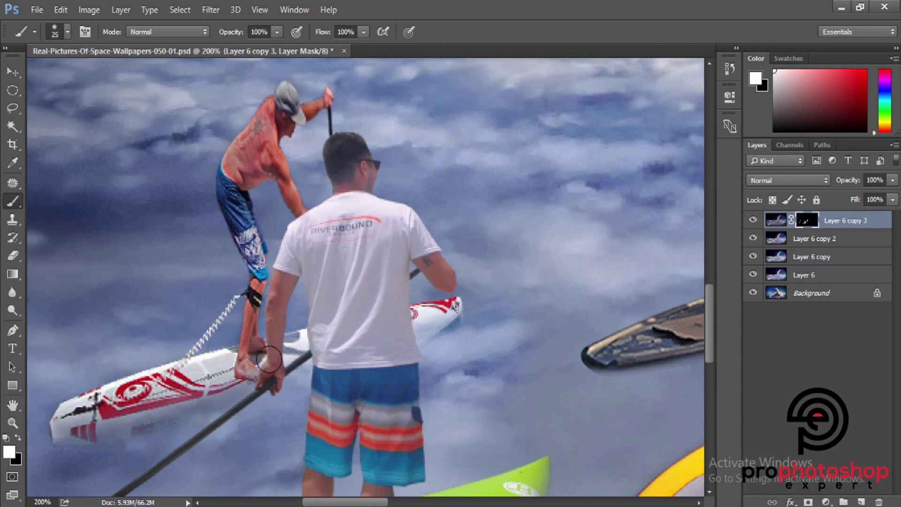
key("bracketleft")
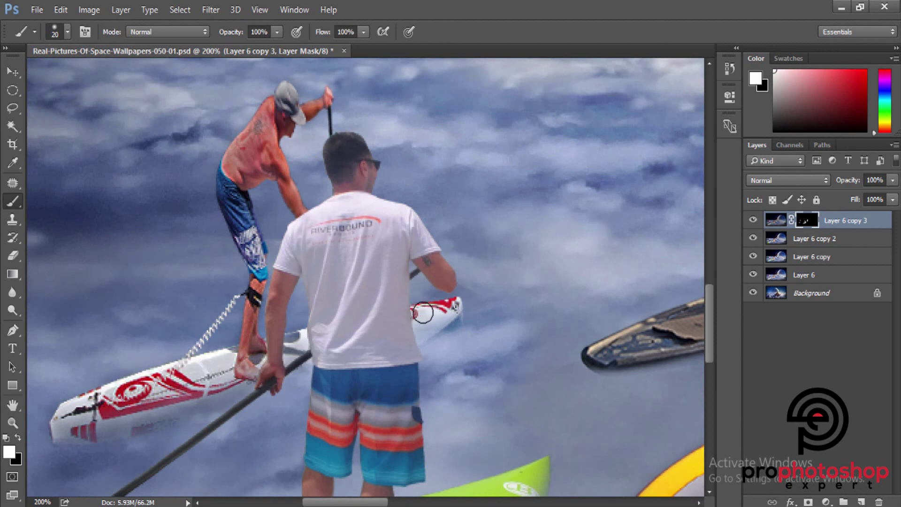
mouse_move(423, 313)
left_mouse_down()
mouse_move(427, 326)
mouse_move(453, 315)
left_mouse_up()
key("bracketright")
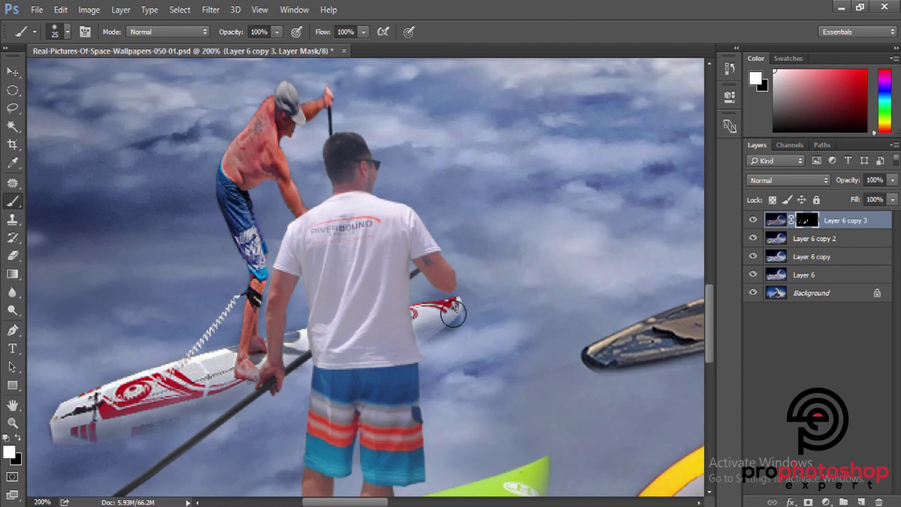
key("ctrl+minus")
key("ctrl+minus")
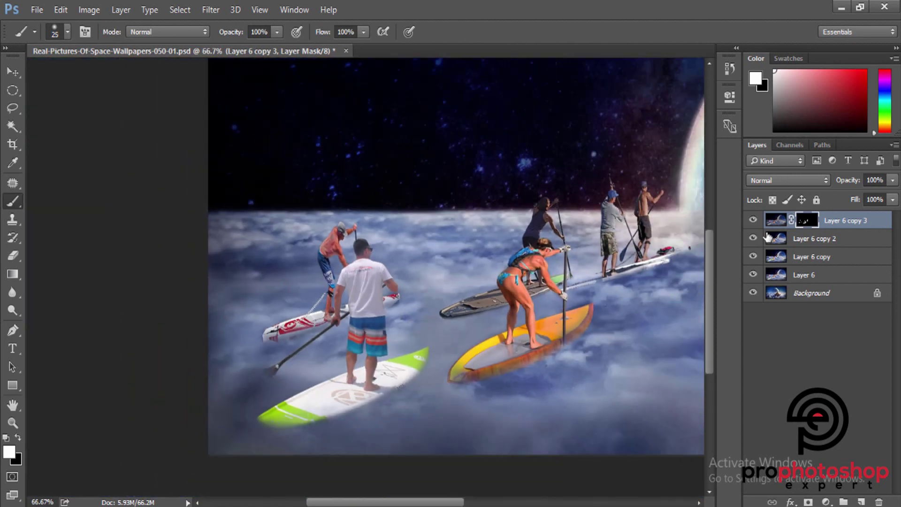
- Lower the paddleboarder layer's contrast to -21 with Brightness/Contrast
left_click(776, 220)
left_click(90, 9)
mouse_move(109, 45)
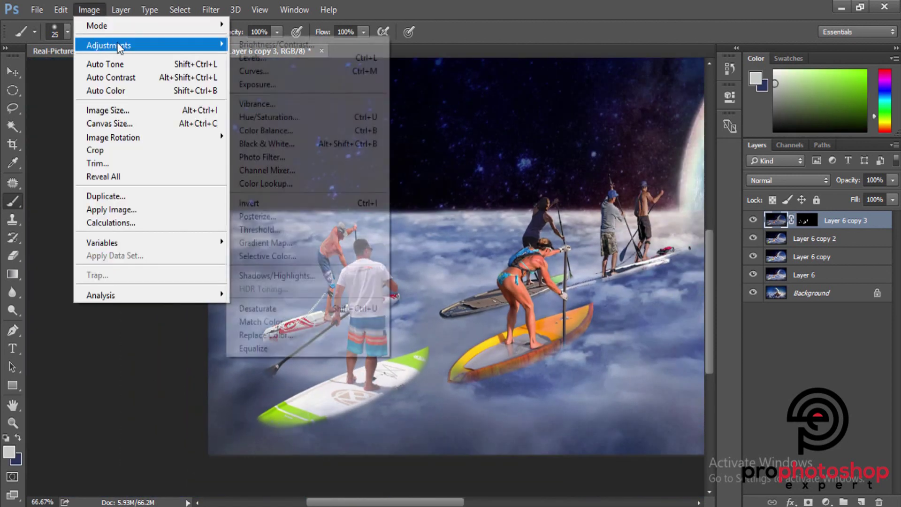
left_click(296, 44)
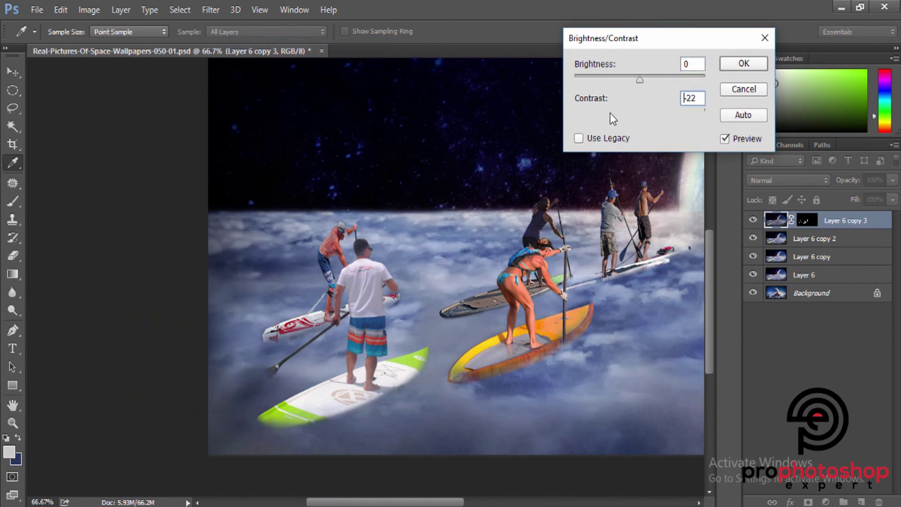
left_click_drag(610, 114, 612, 113)
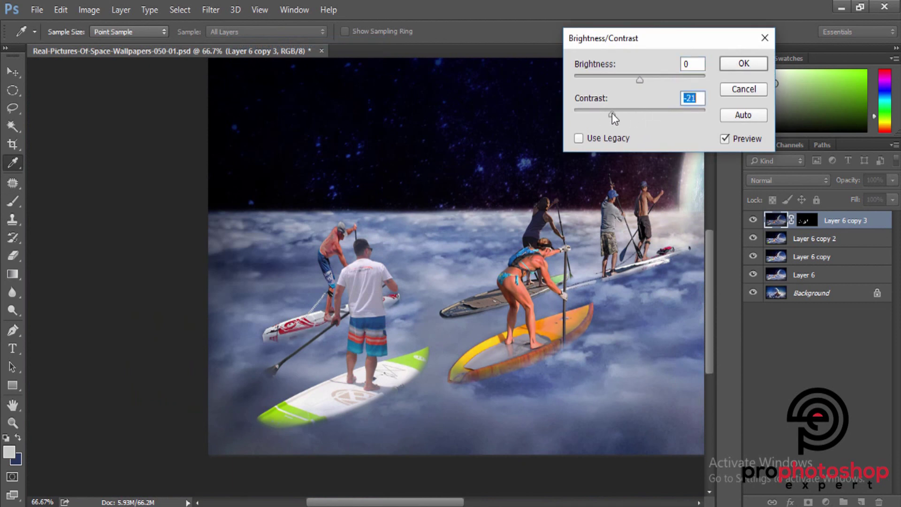
left_click(727, 89)
key("b")
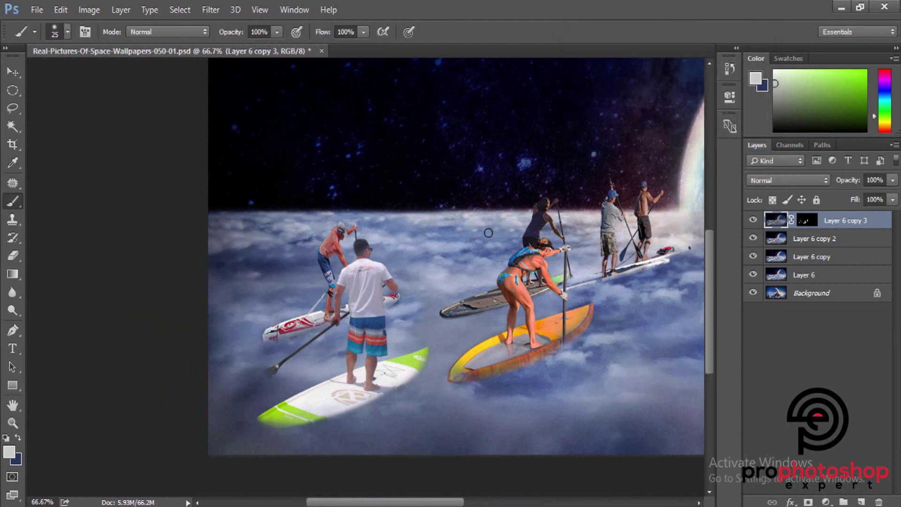
key("ctrl+minus")
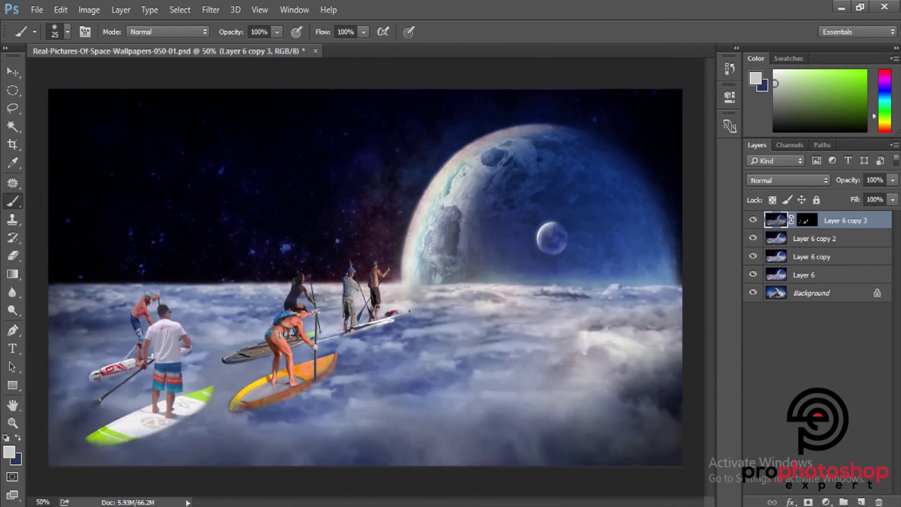
- Merge the two paddleboarder layers into one
right_click(823, 243)
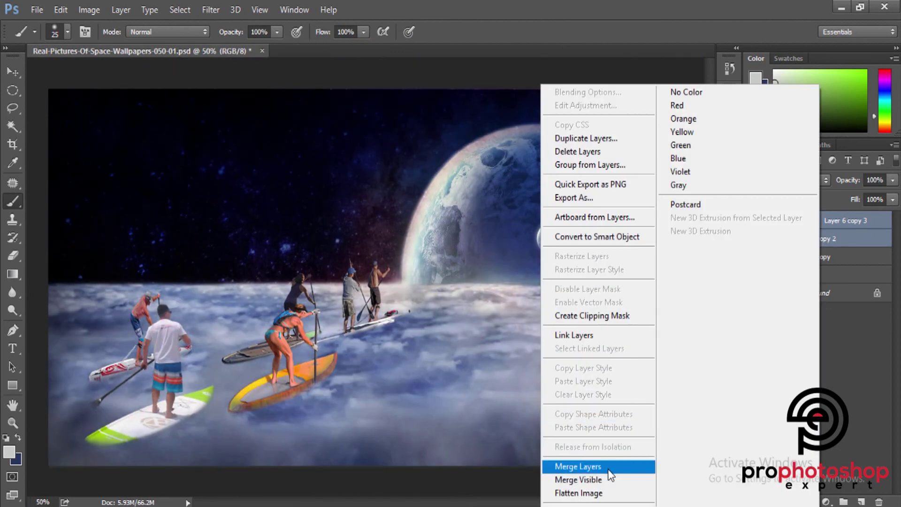
left_click(605, 465)
left_click(753, 220)
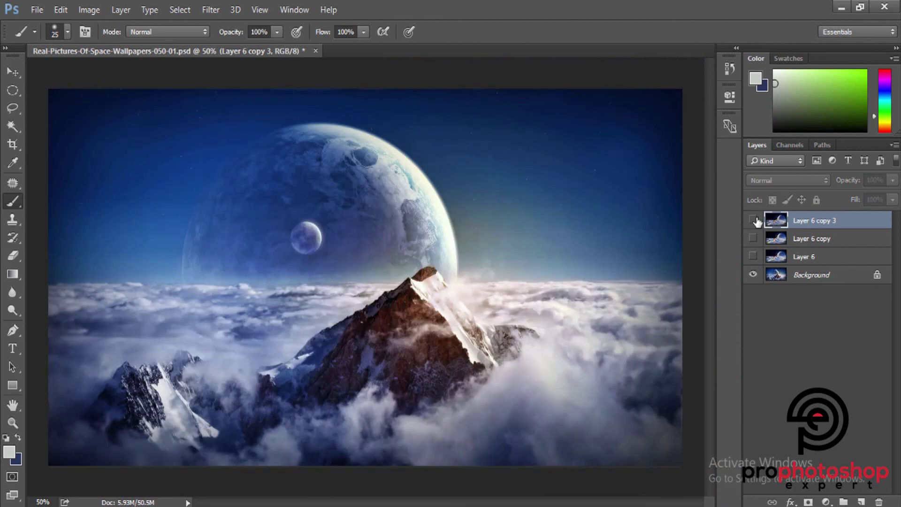
key("ctrl+minus")
key("ctrl+minus")
key("ctrl+plus")
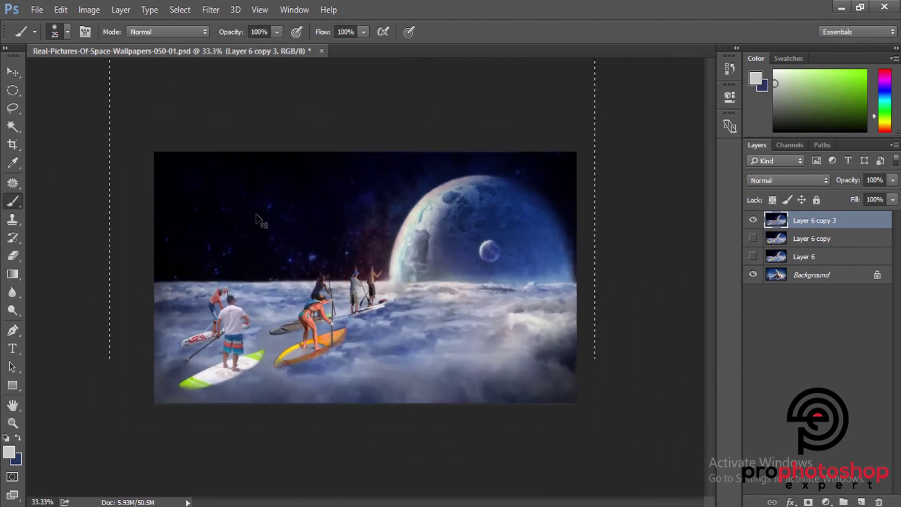
- Draw a rectangular selection over the image and create new Layer 7 on top
left_click(13, 90)
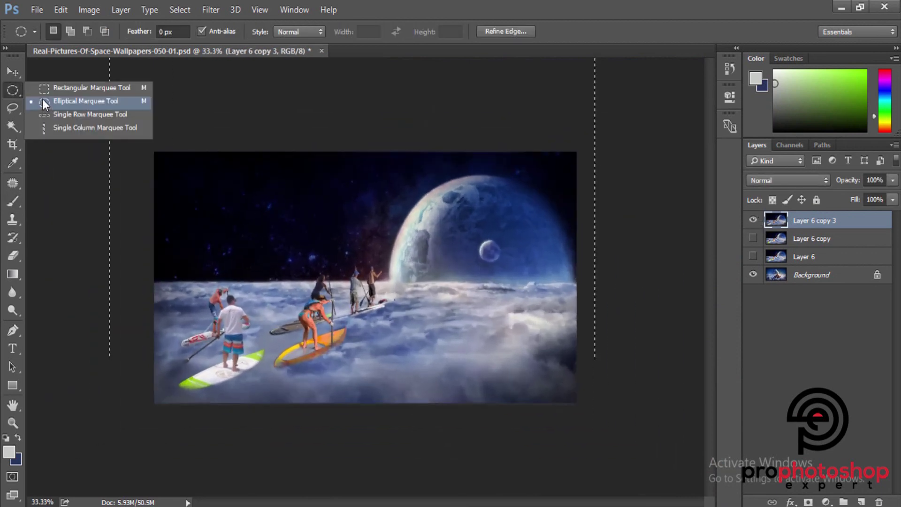
left_click(44, 88)
left_click_drag(382, 154, 570, 296)
key("ctrl+shift+alt+n")
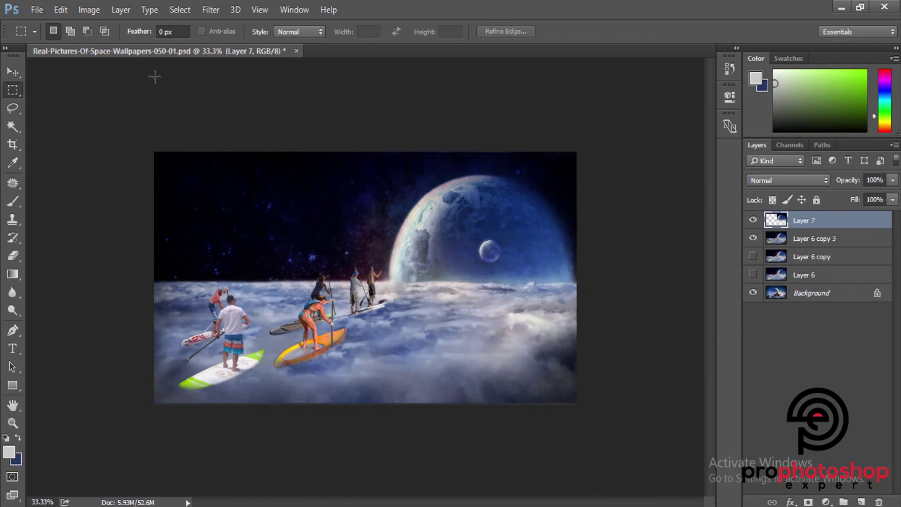
- Sharpen Layer 7 with Unsharp Mask at 69%, 9.4 px radius
left_click(210, 9)
mouse_move(221, 257)
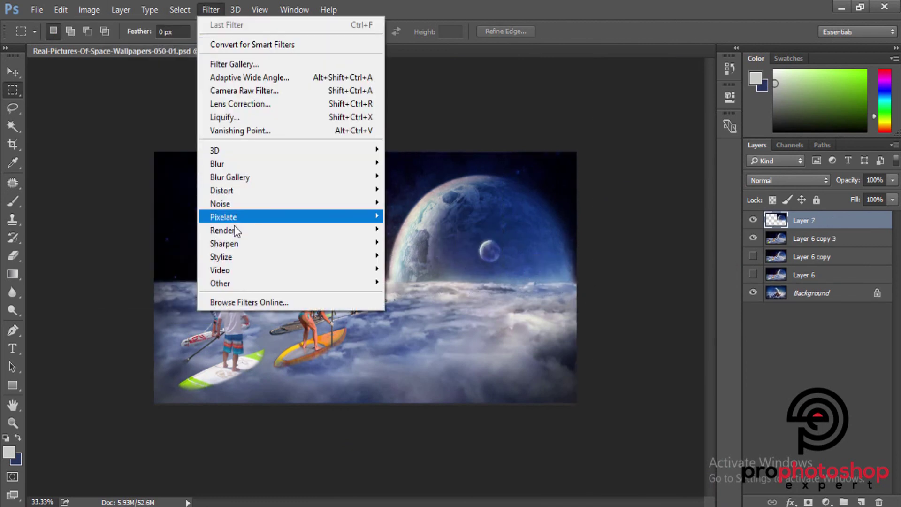
left_click(413, 308)
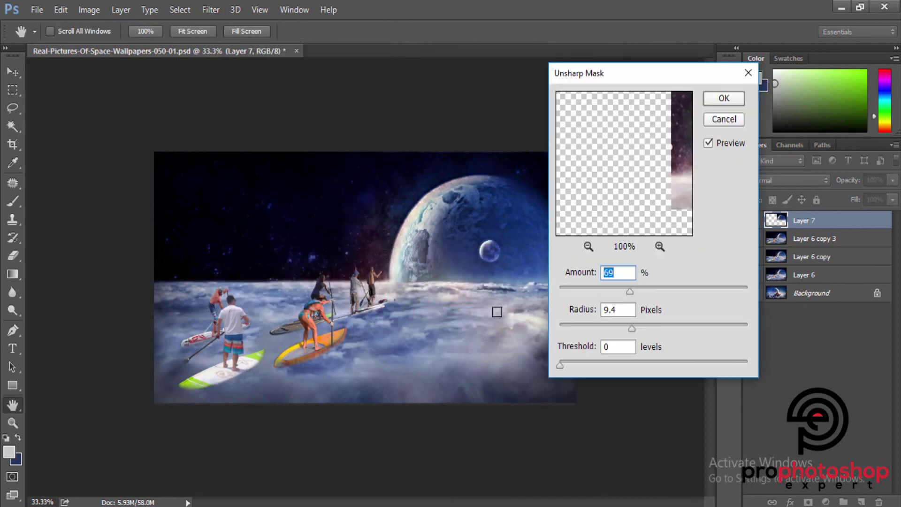
left_click(724, 99)
key("m")
key("ctrl+plus")
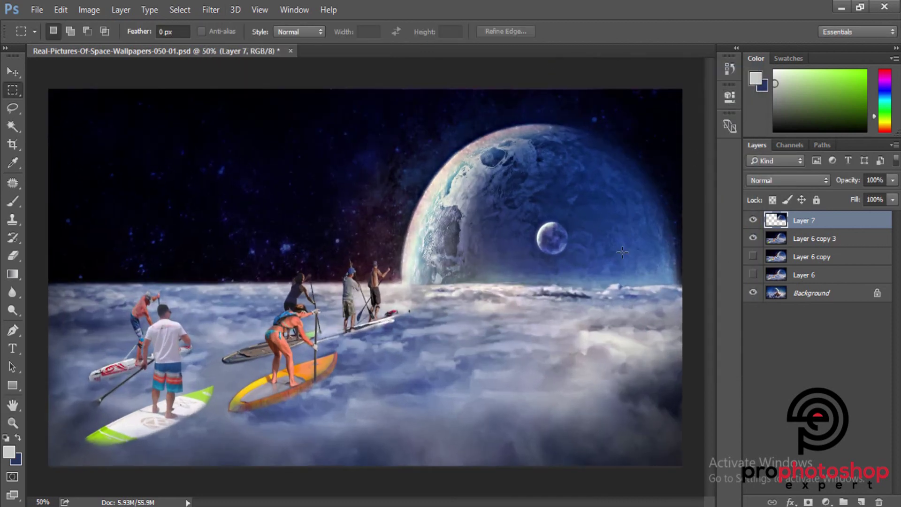
- Add a black-filled mask to Layer 7 and paint white over the upper planet with a 300/200 px brush
left_click(808, 502)
key("ctrl+a")
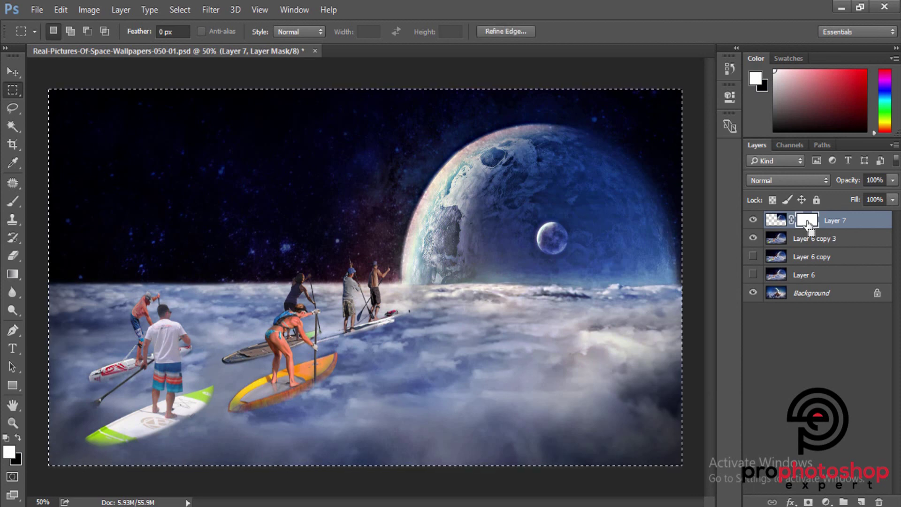
key("ctrl+BackSpace")
left_click(12, 202)
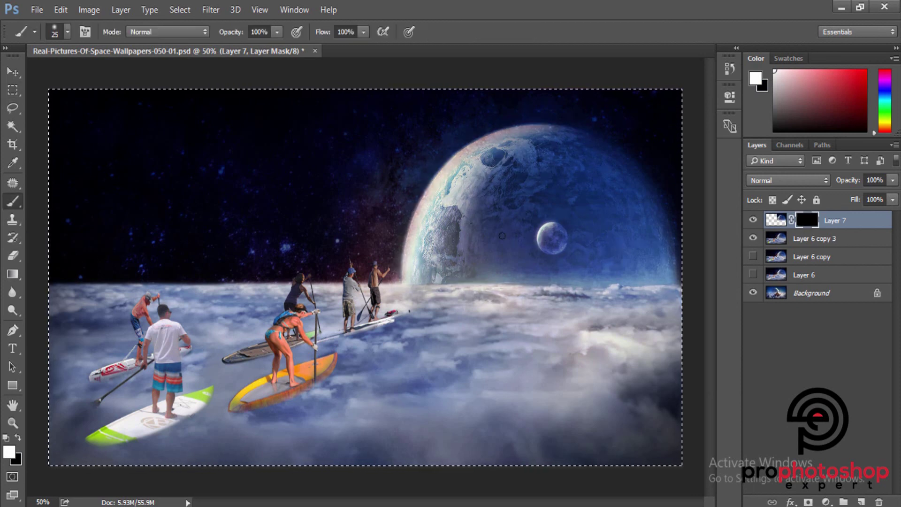
key("bracketright")
key("bracketright")
key("bracketright")
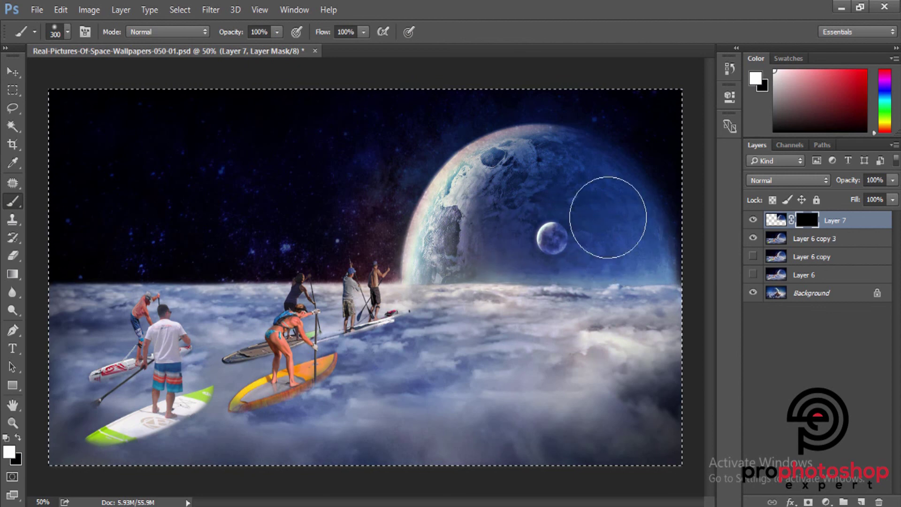
mouse_move(612, 215)
left_mouse_down()
mouse_move(544, 171)
mouse_move(490, 188)
mouse_move(444, 248)
left_mouse_up()
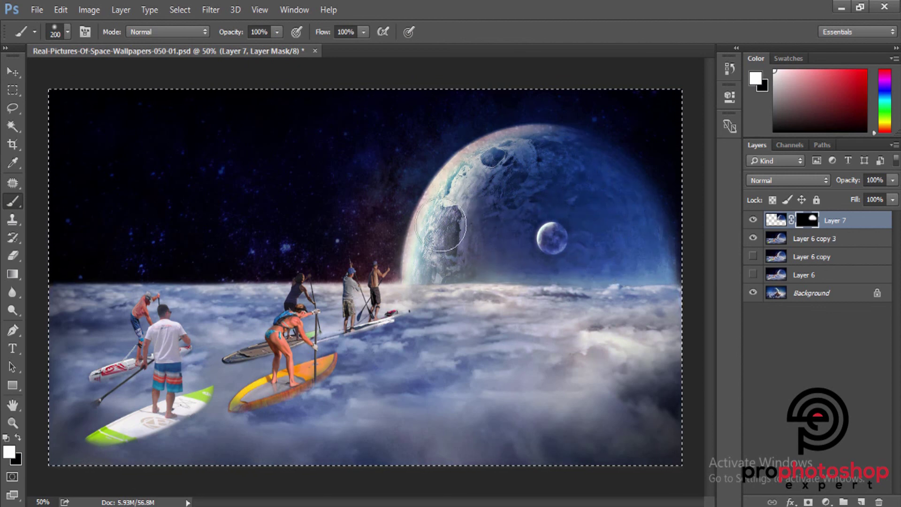
key("bracketleft")
key("bracketleft")
key("ctrl+minus")
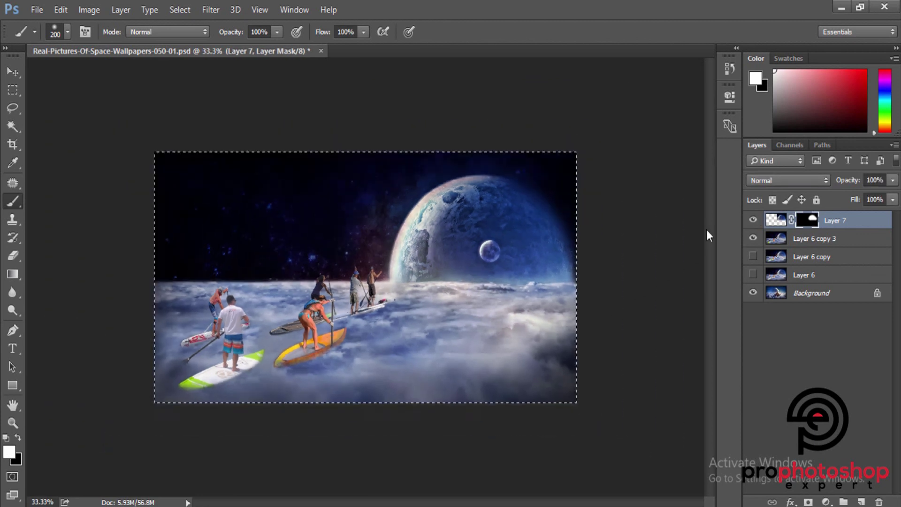
key("ctrl+minus")
- Clear the selection and merge Layer 7 with Layer 6 copy 3 into one layer
left_click(13, 89)
left_click(114, 173)
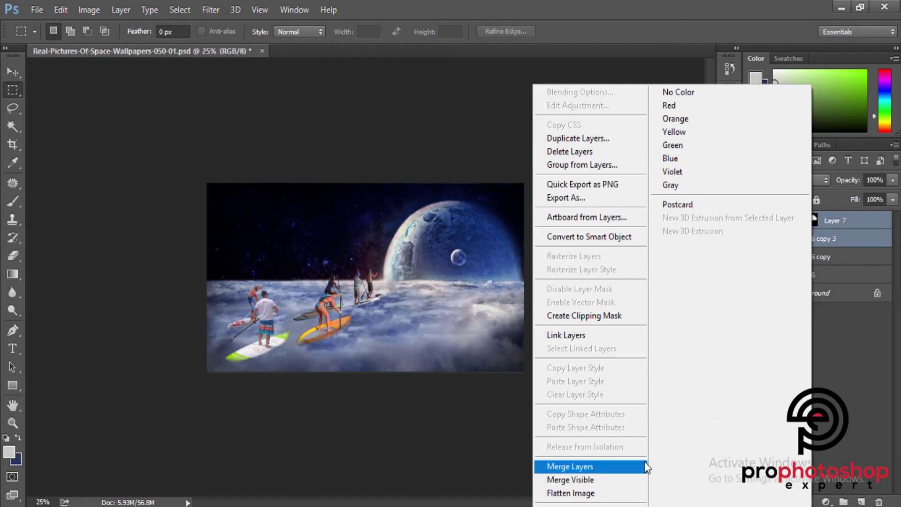
left_click(606, 467)
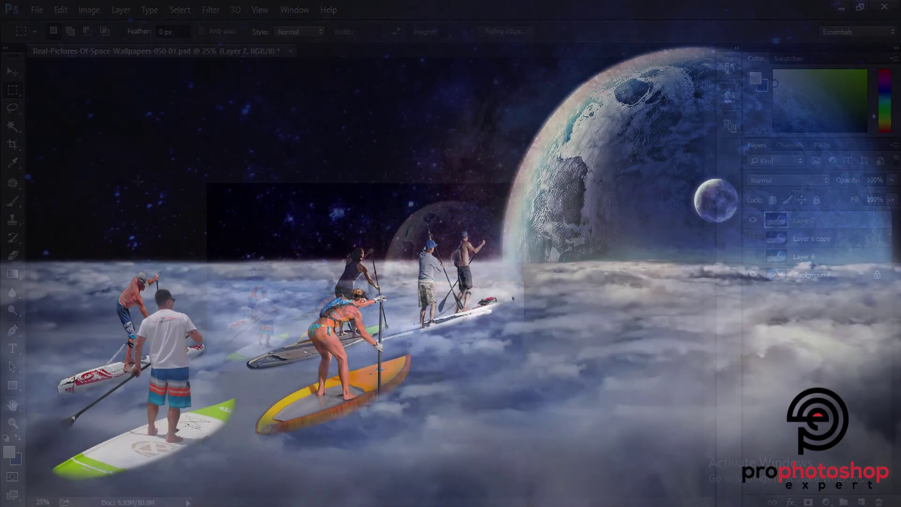